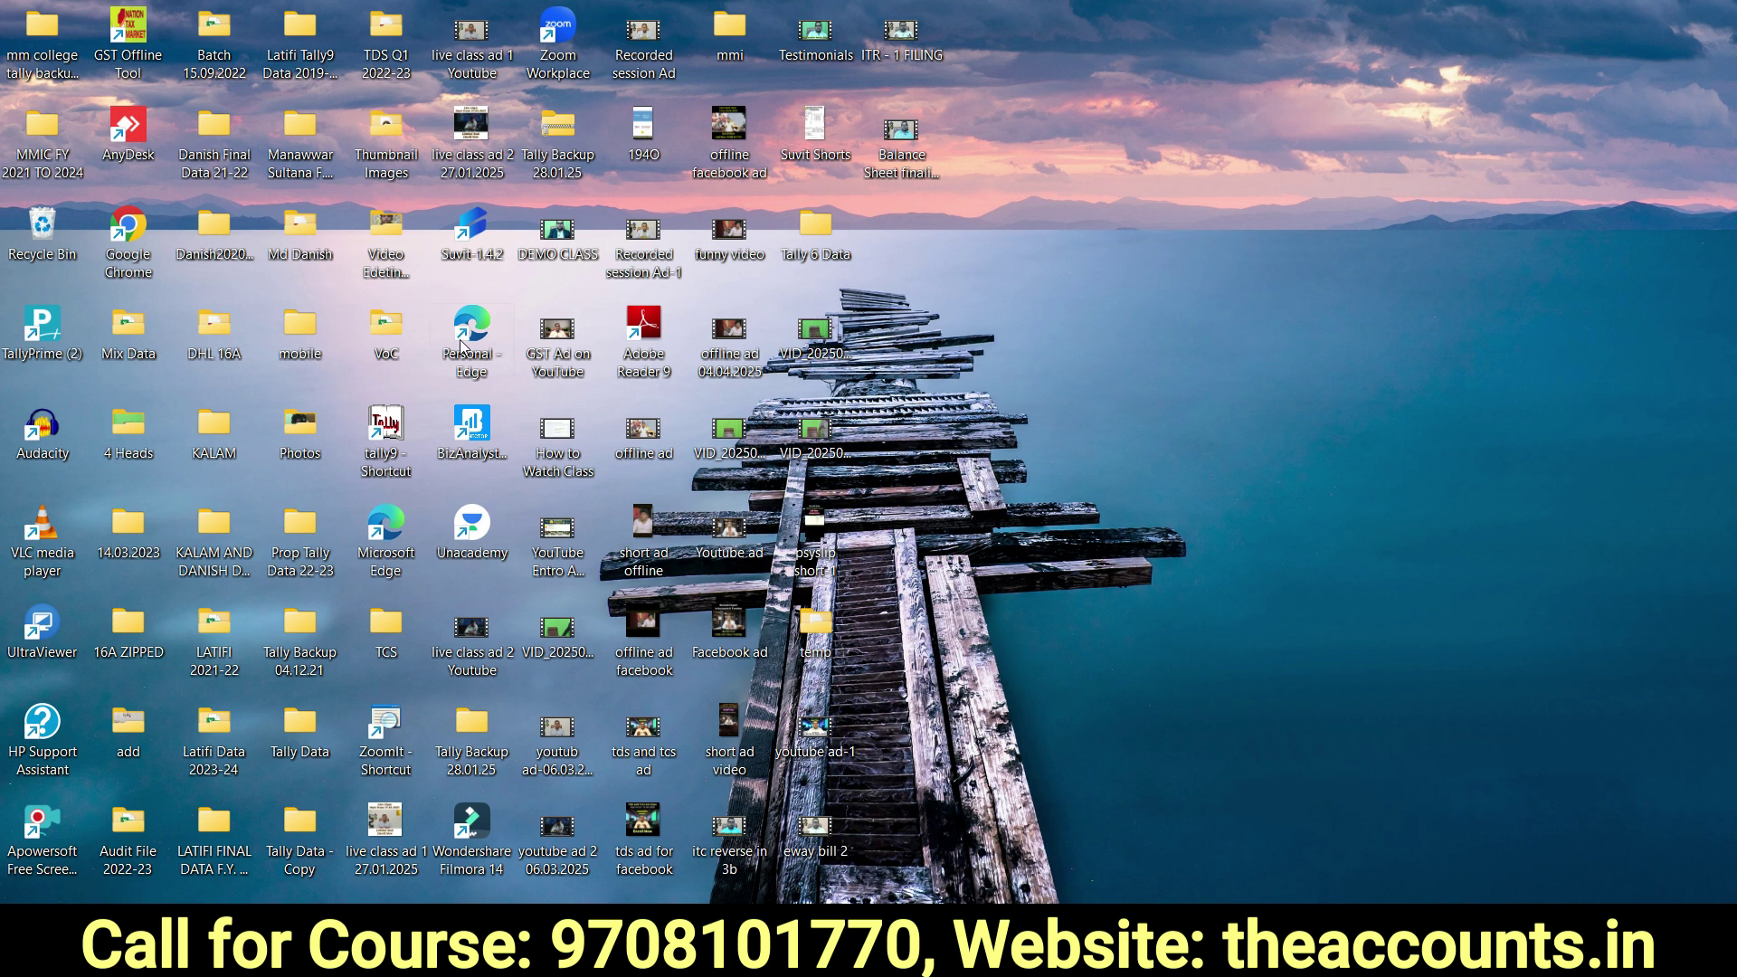
Launch TallyPrime for Faisal Mobile Zone and bring up the Alter list of masters.
{"action": "left_click", "coordinate": [43, 344]}
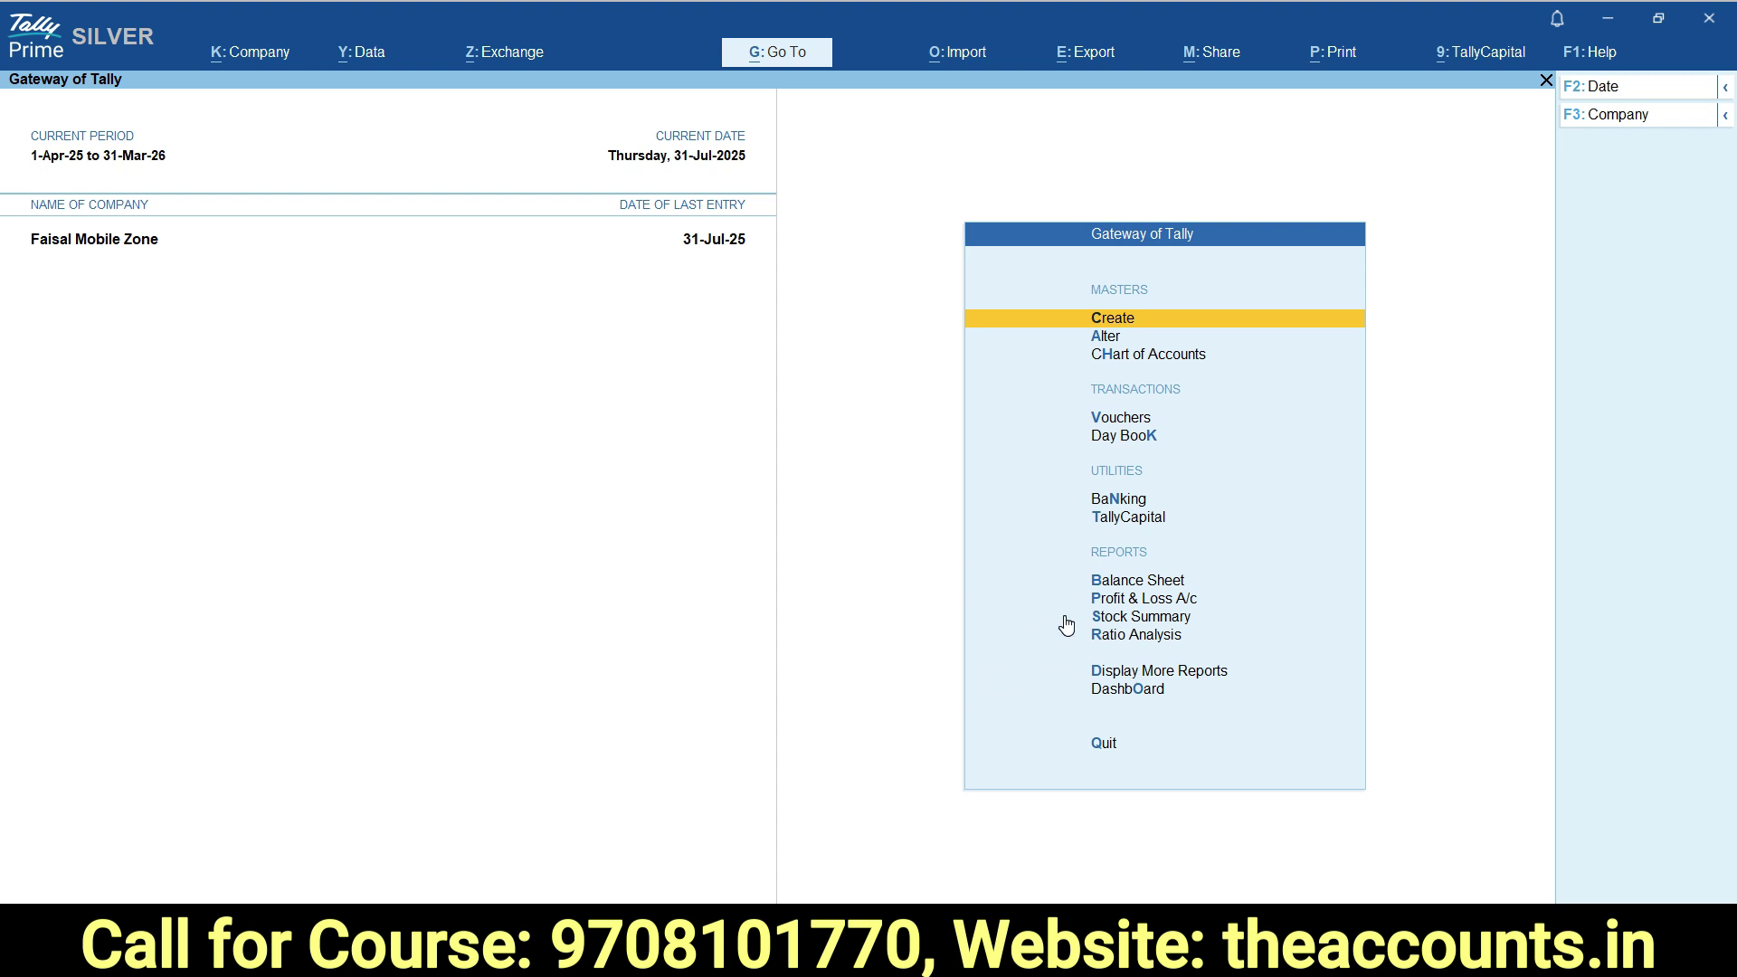
{"action": "left_click", "coordinate": [1105, 338]}
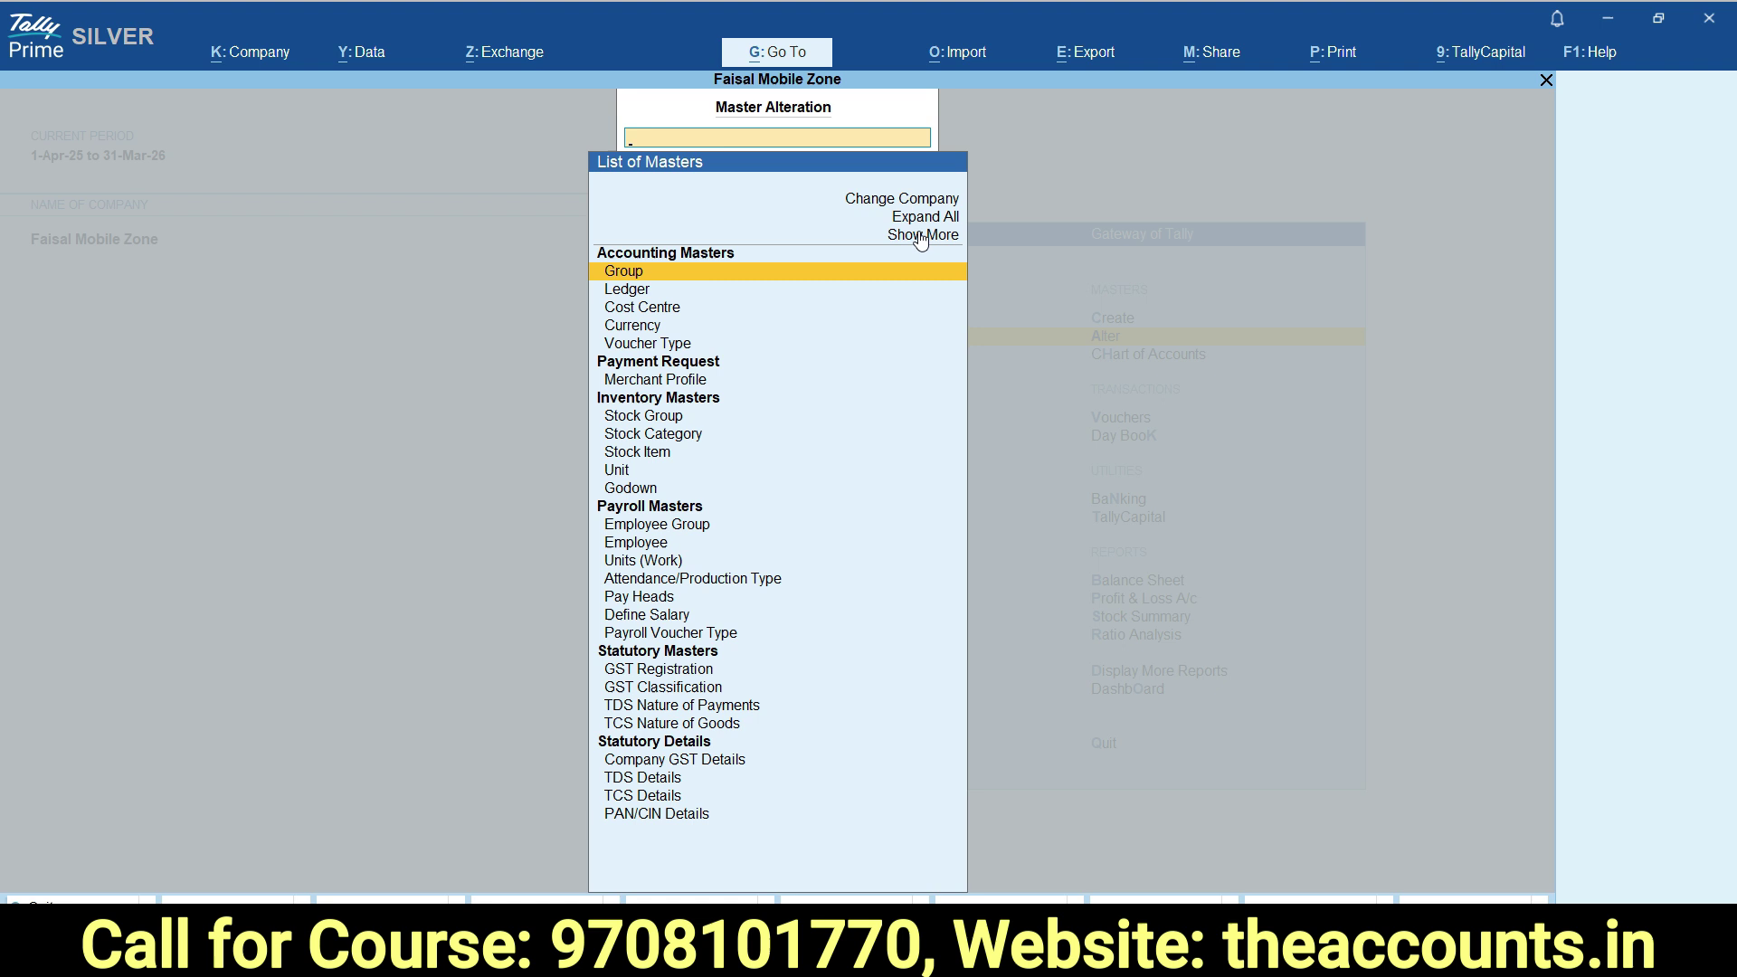
Search the full masters list for 'Inc' and open Income Tax Pay Head Details.
{"action": "left_click", "coordinate": [920, 235]}
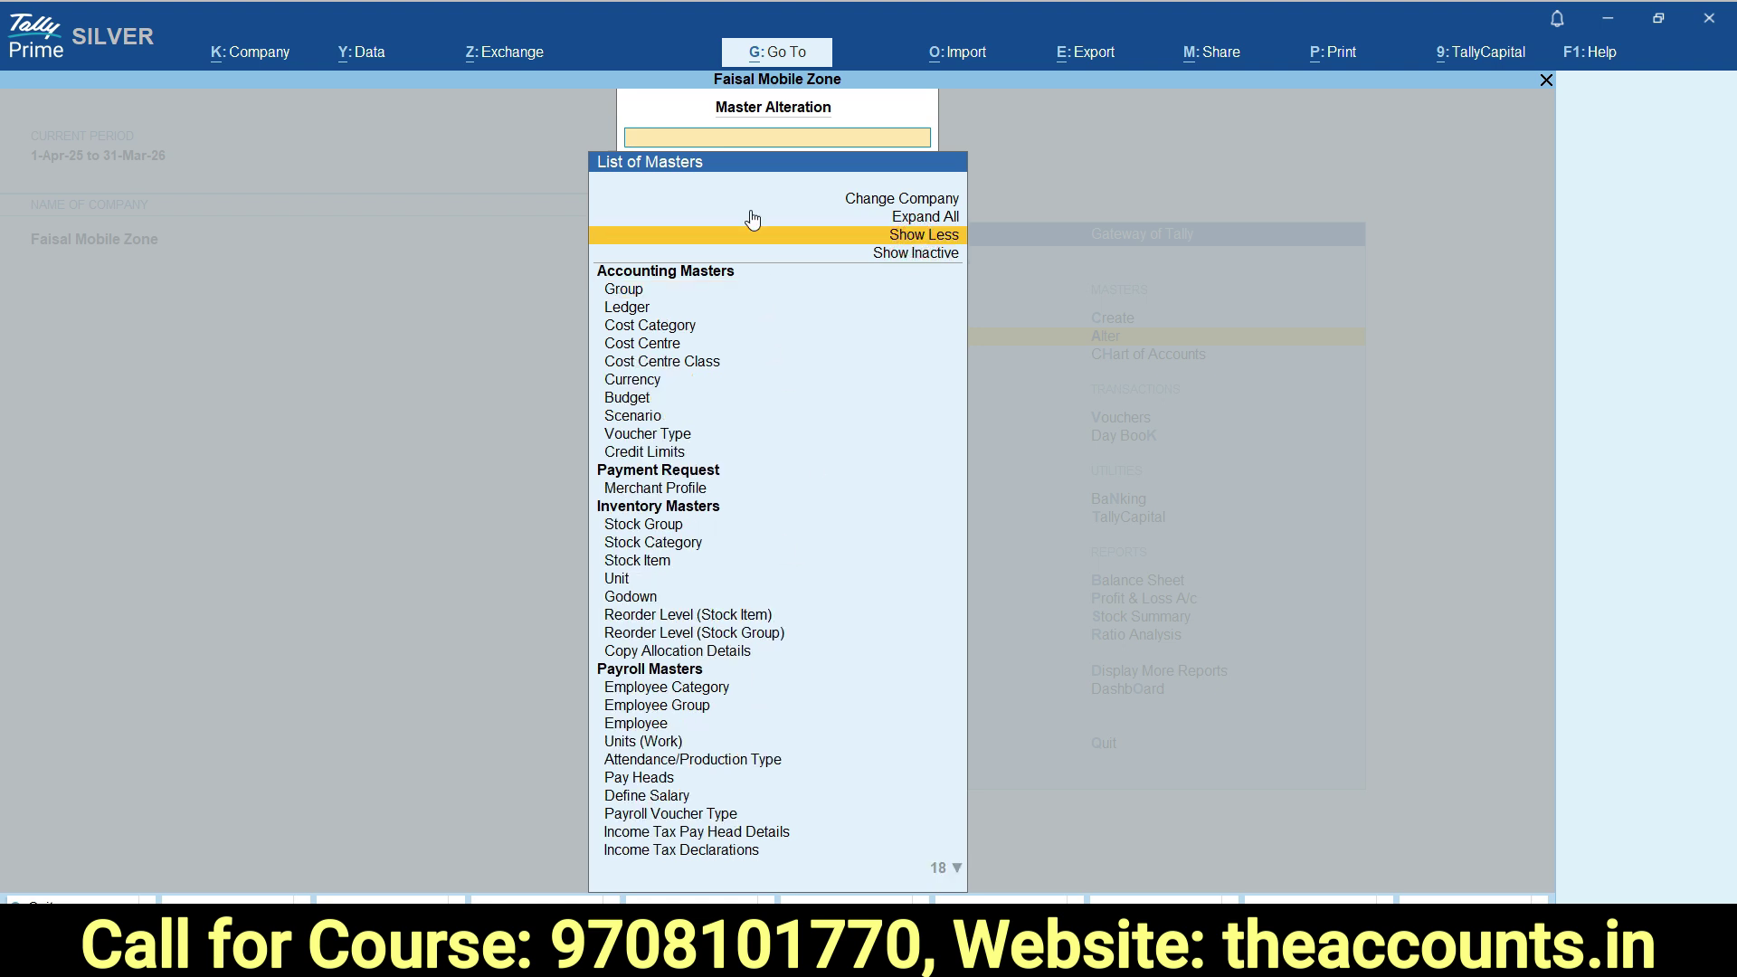
{"action": "type", "text": "Inc"}
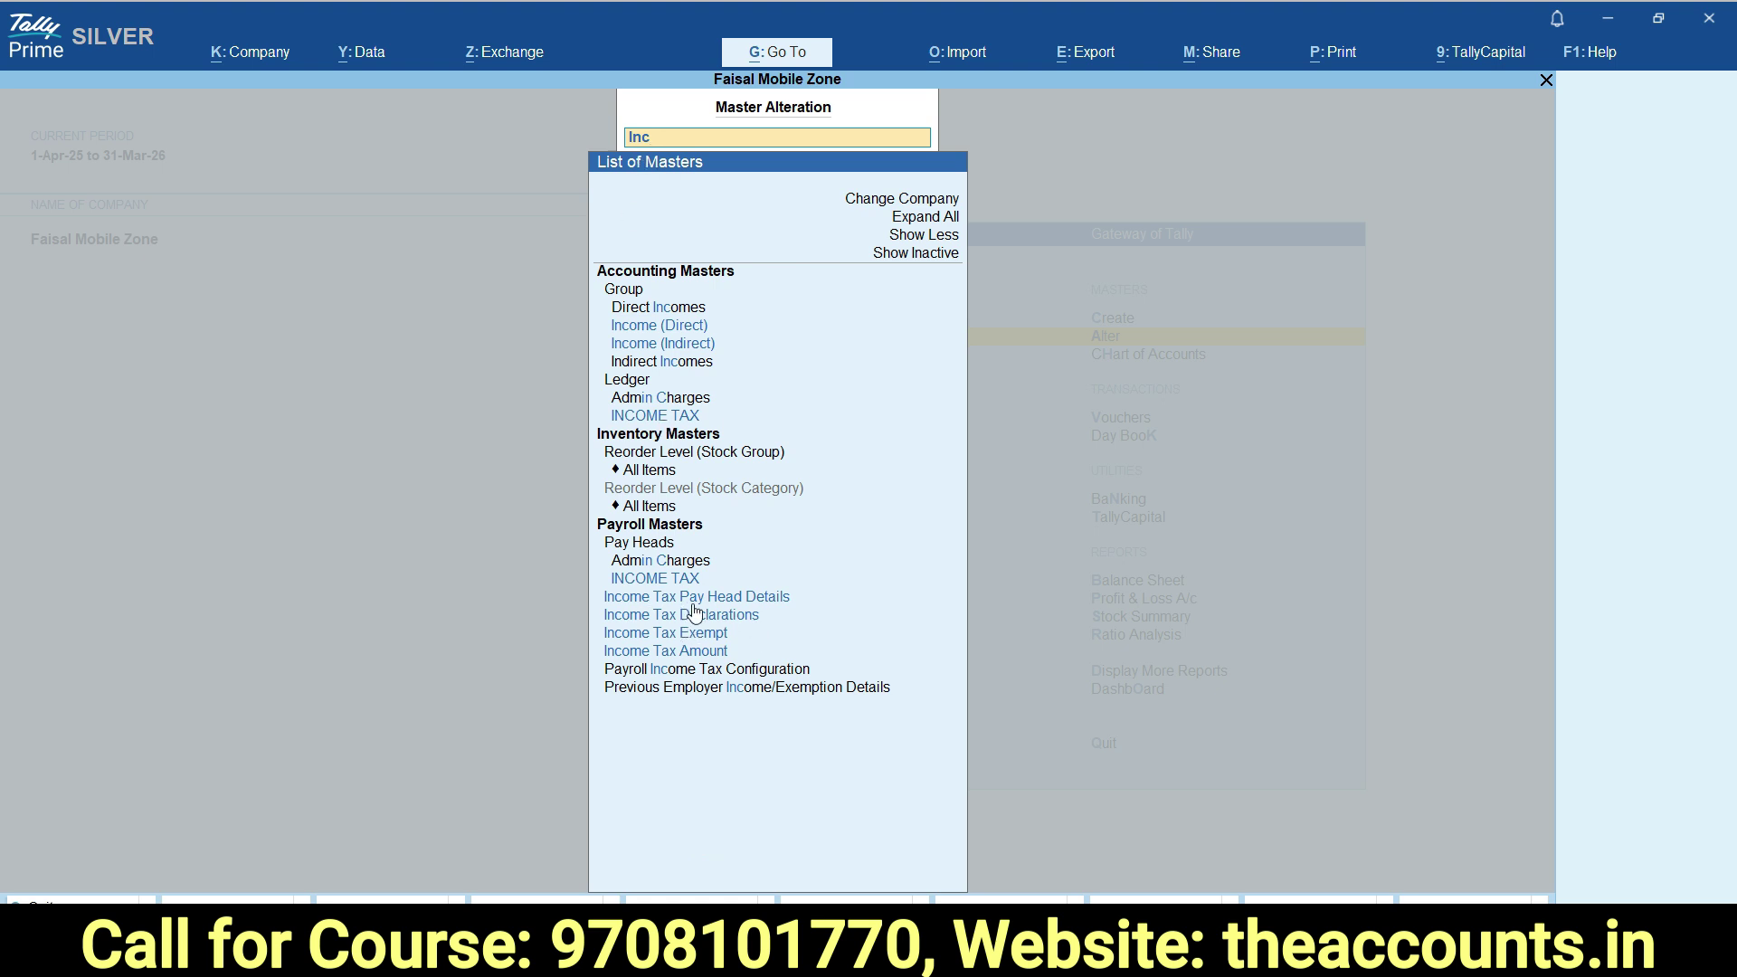
{"action": "left_click", "coordinate": [782, 596]}
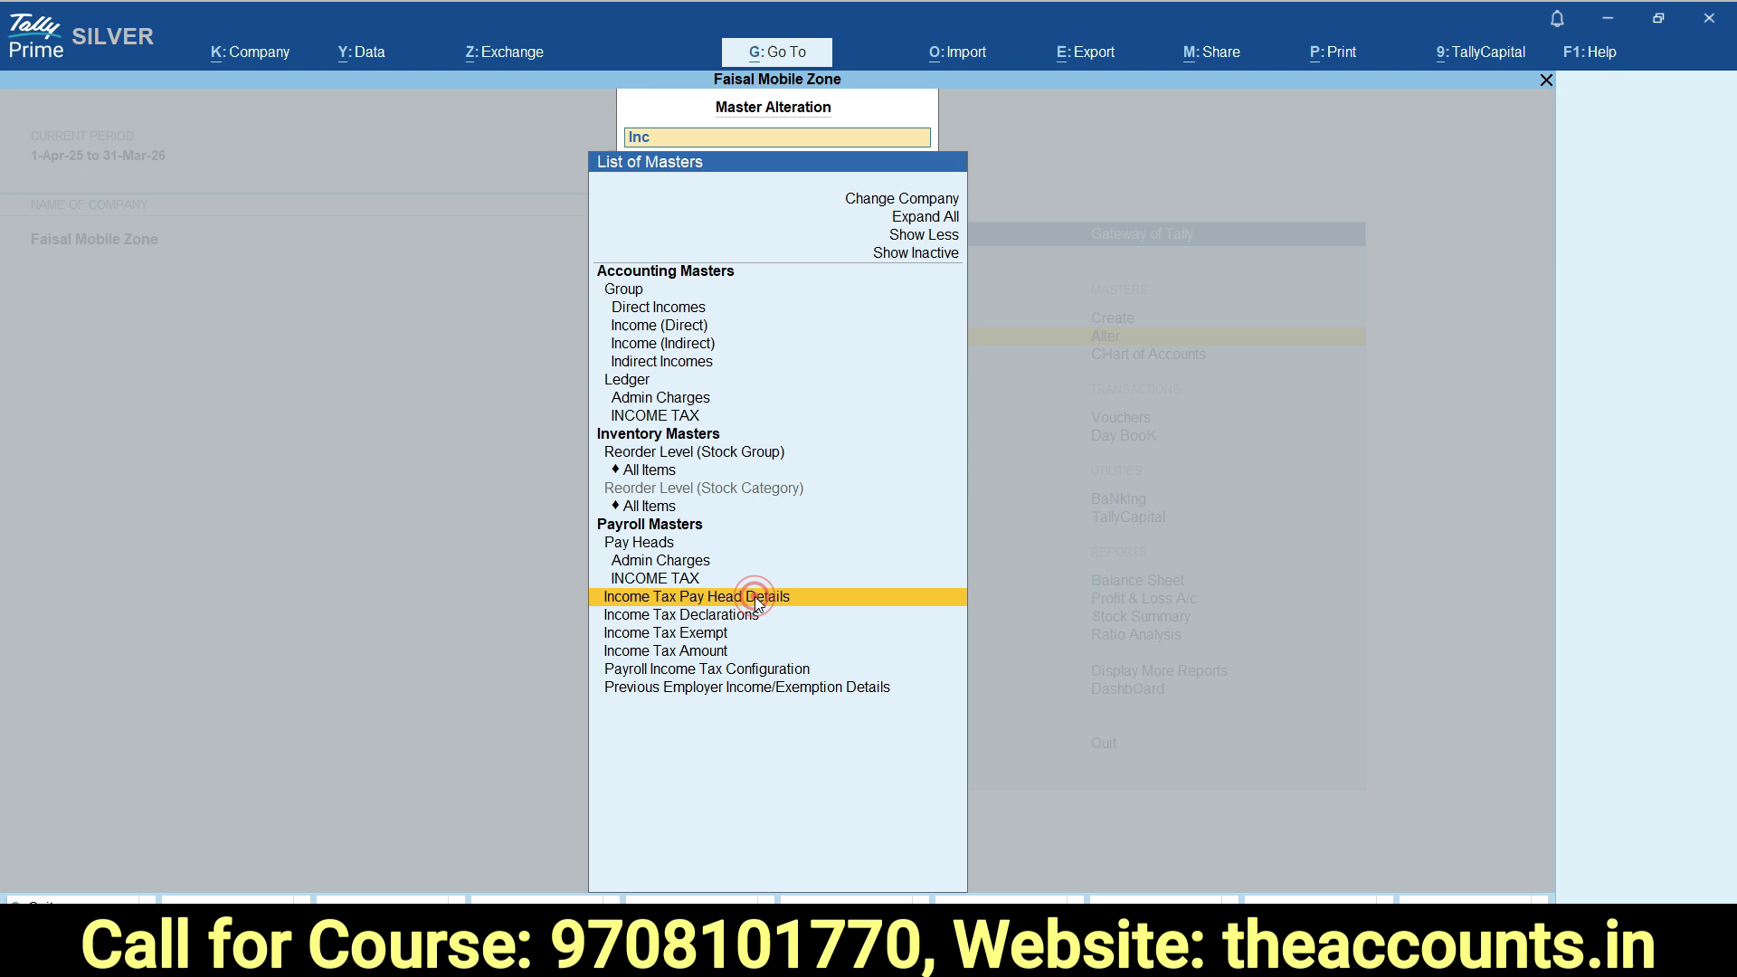
{"action": "left_click", "coordinate": [729, 605]}
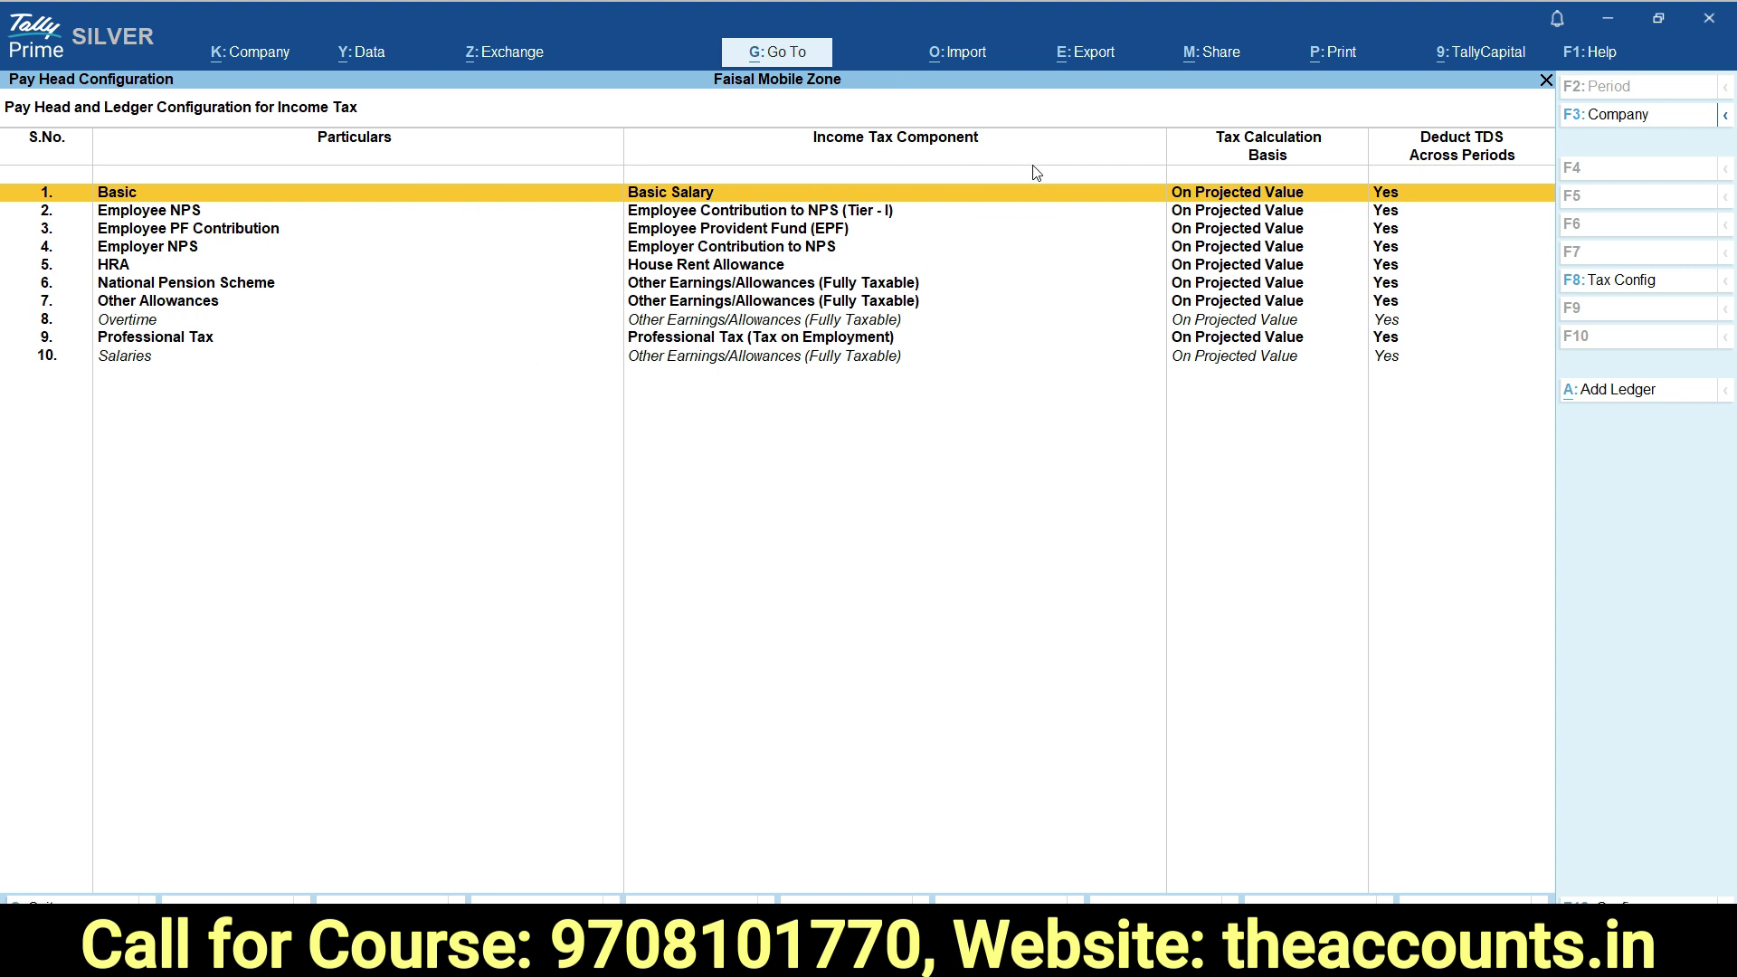
Accept Basic as Basic Salary, On Projected Value, with TDS deducted across periods.
{"action": "left_click", "coordinate": [304, 205]}
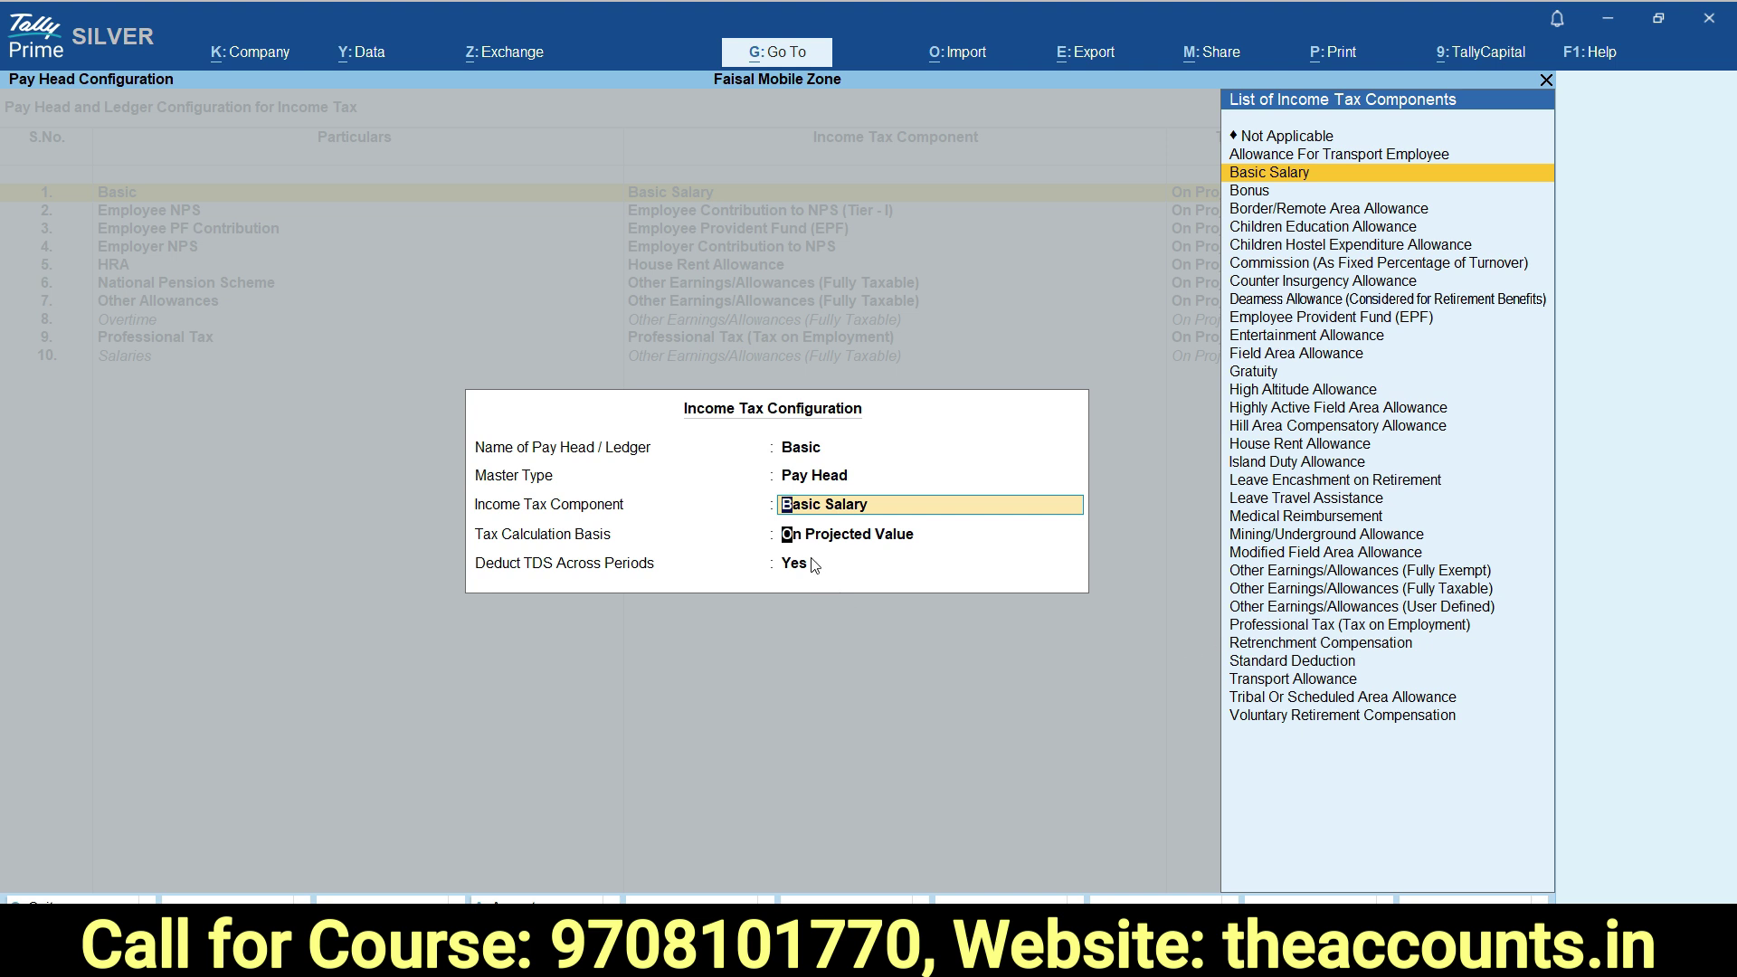
{"action": "key", "text": "Return"}
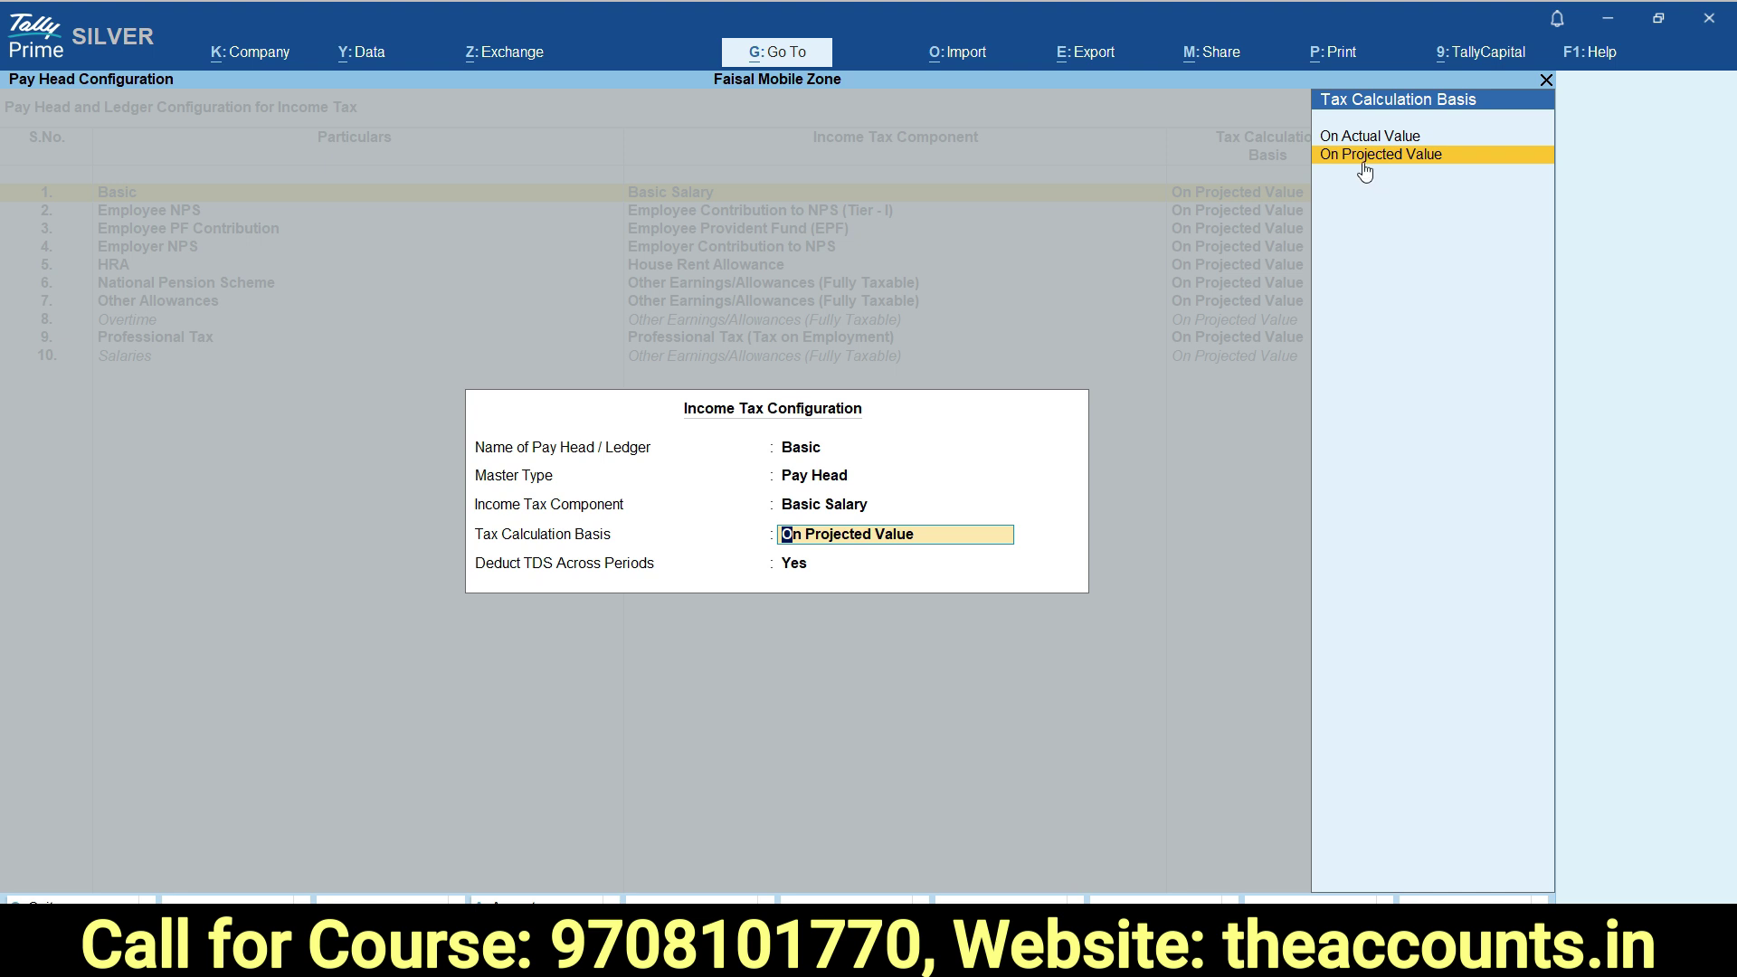
{"action": "key", "text": "Return"}
{"action": "key", "text": "Return"}
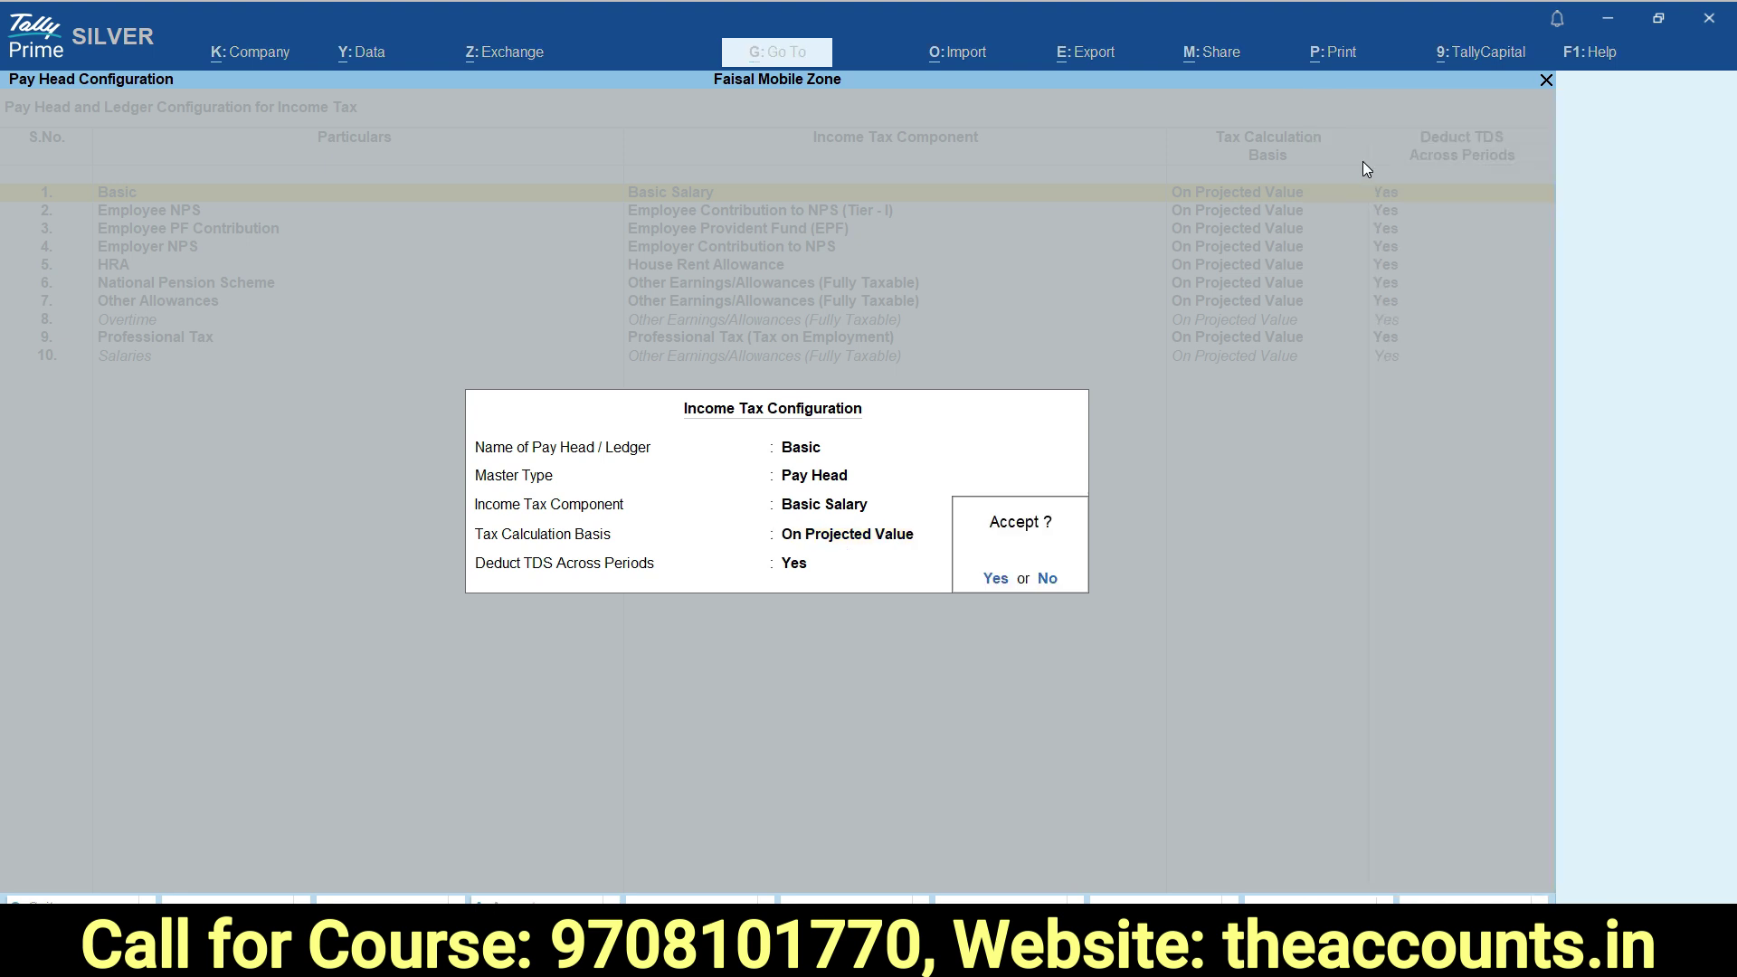
{"action": "key", "text": "Return"}
{"action": "key", "text": "Down"}
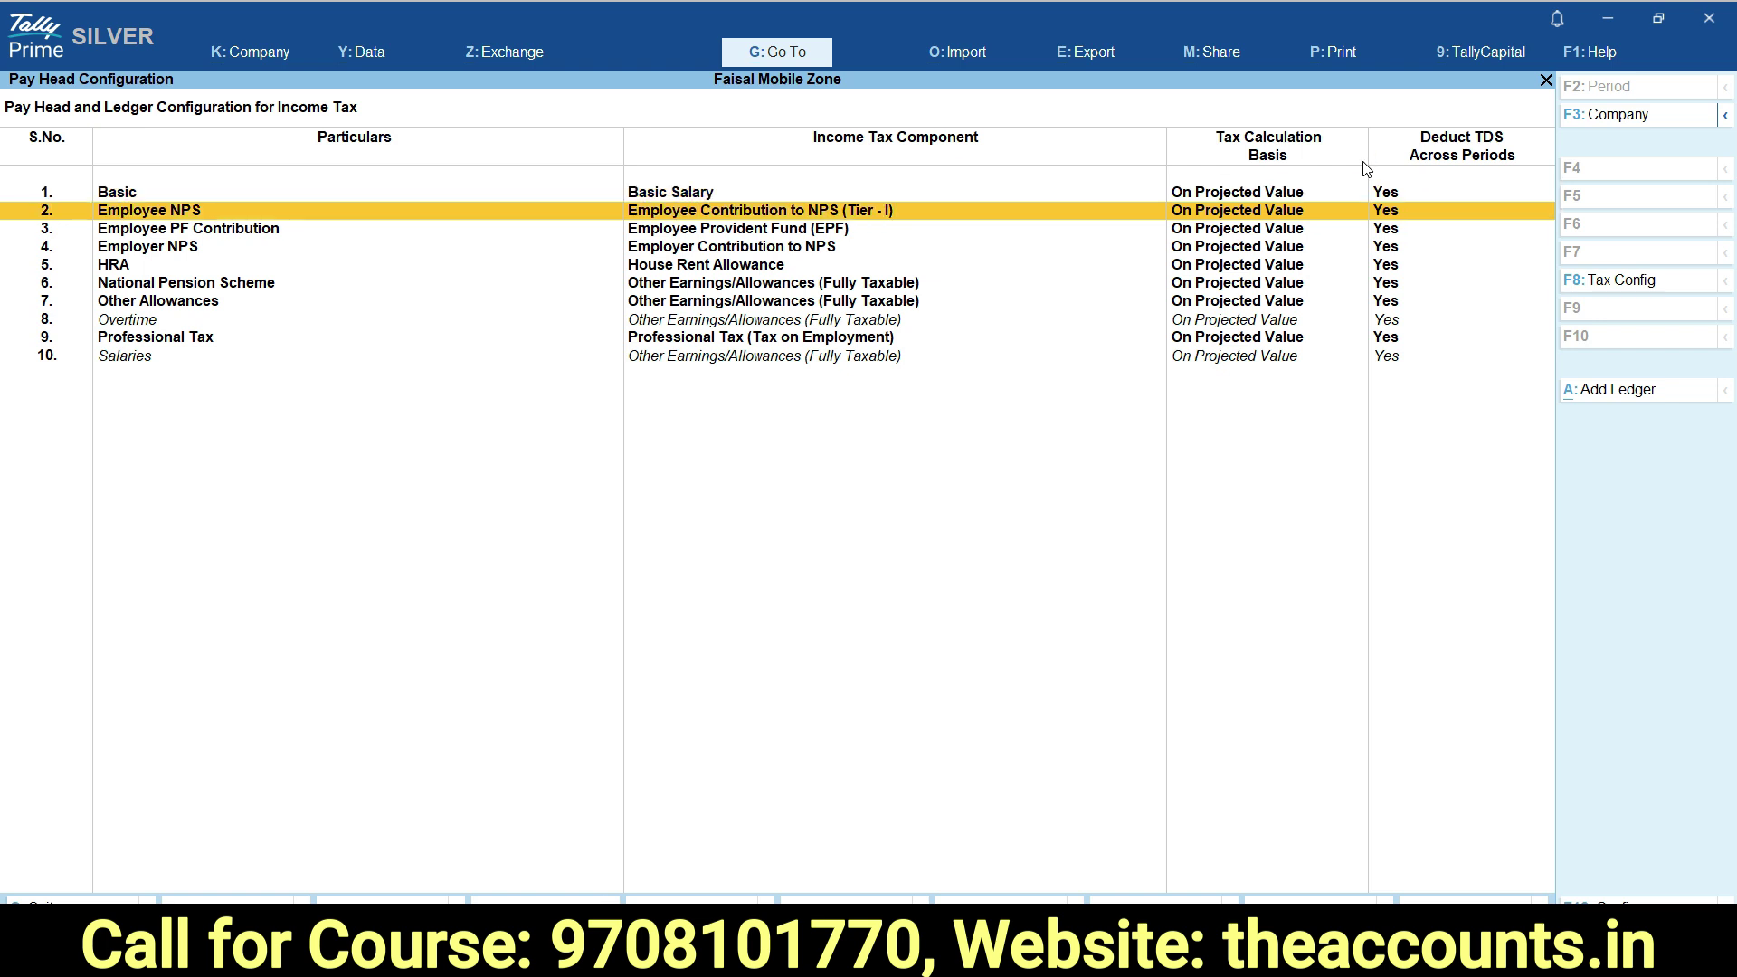
Accept the existing income tax settings for Employee NPS and Employee PF Contribution.
{"action": "key", "text": "Return"}
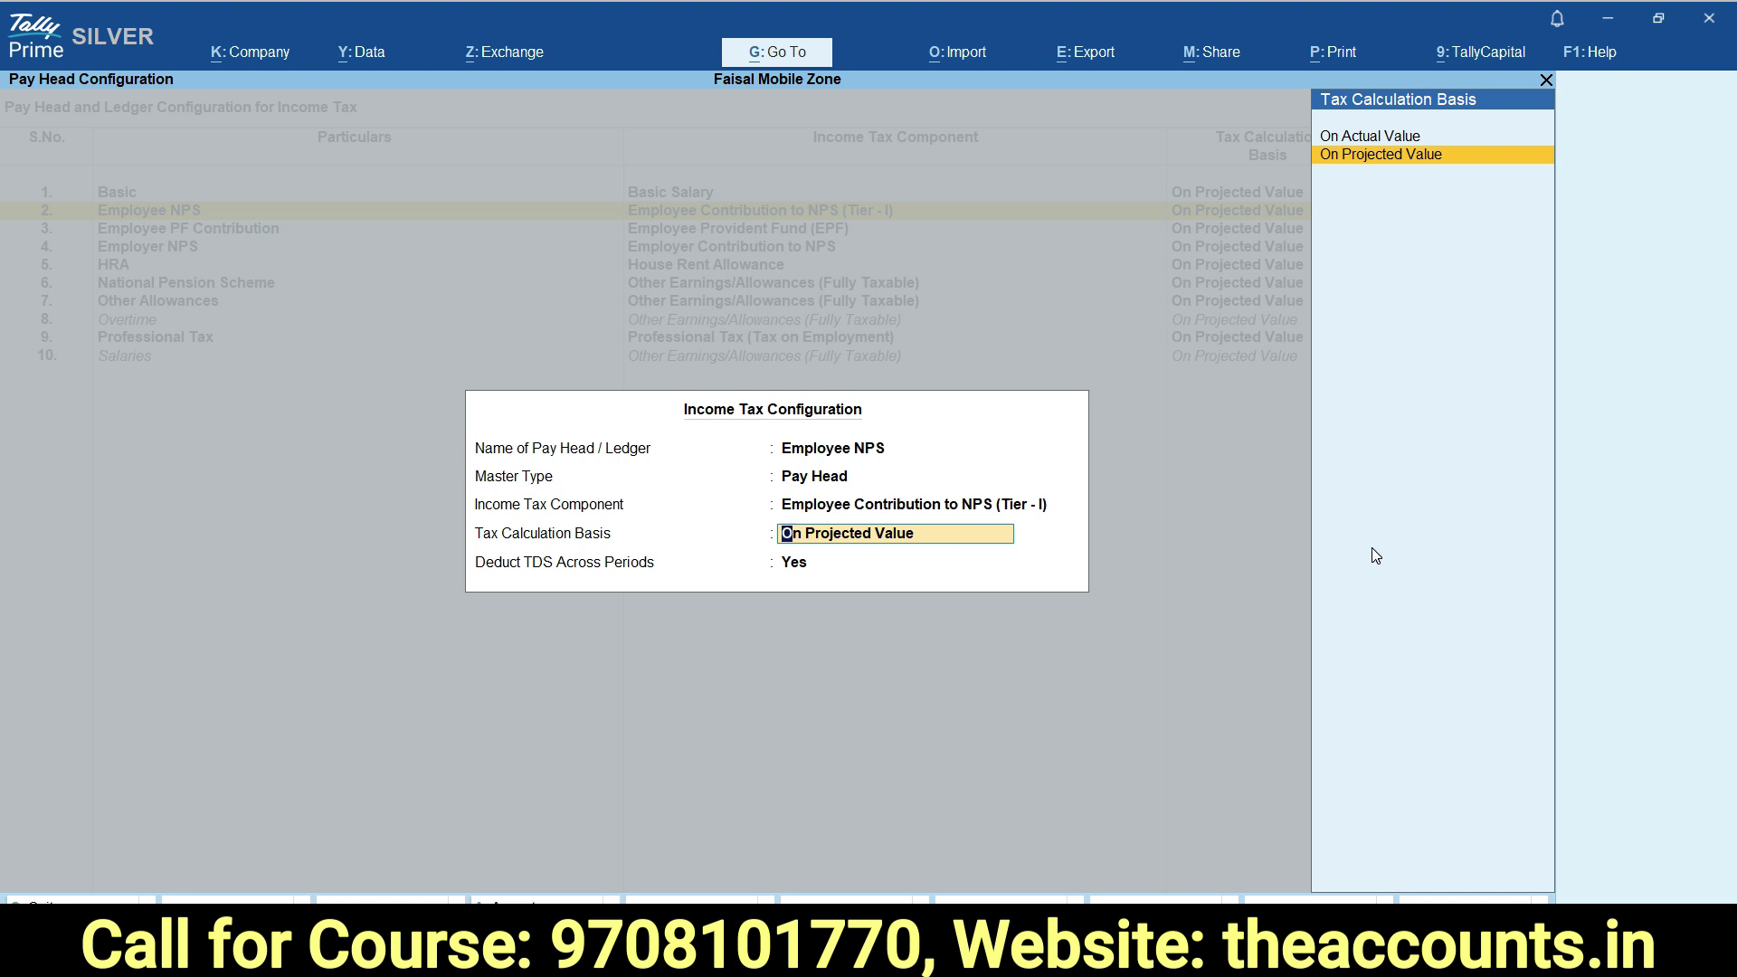
{"action": "key", "text": "Escape"}
{"action": "key", "text": "Return"}
{"action": "key", "text": "Down"}
{"action": "key", "text": "Return"}
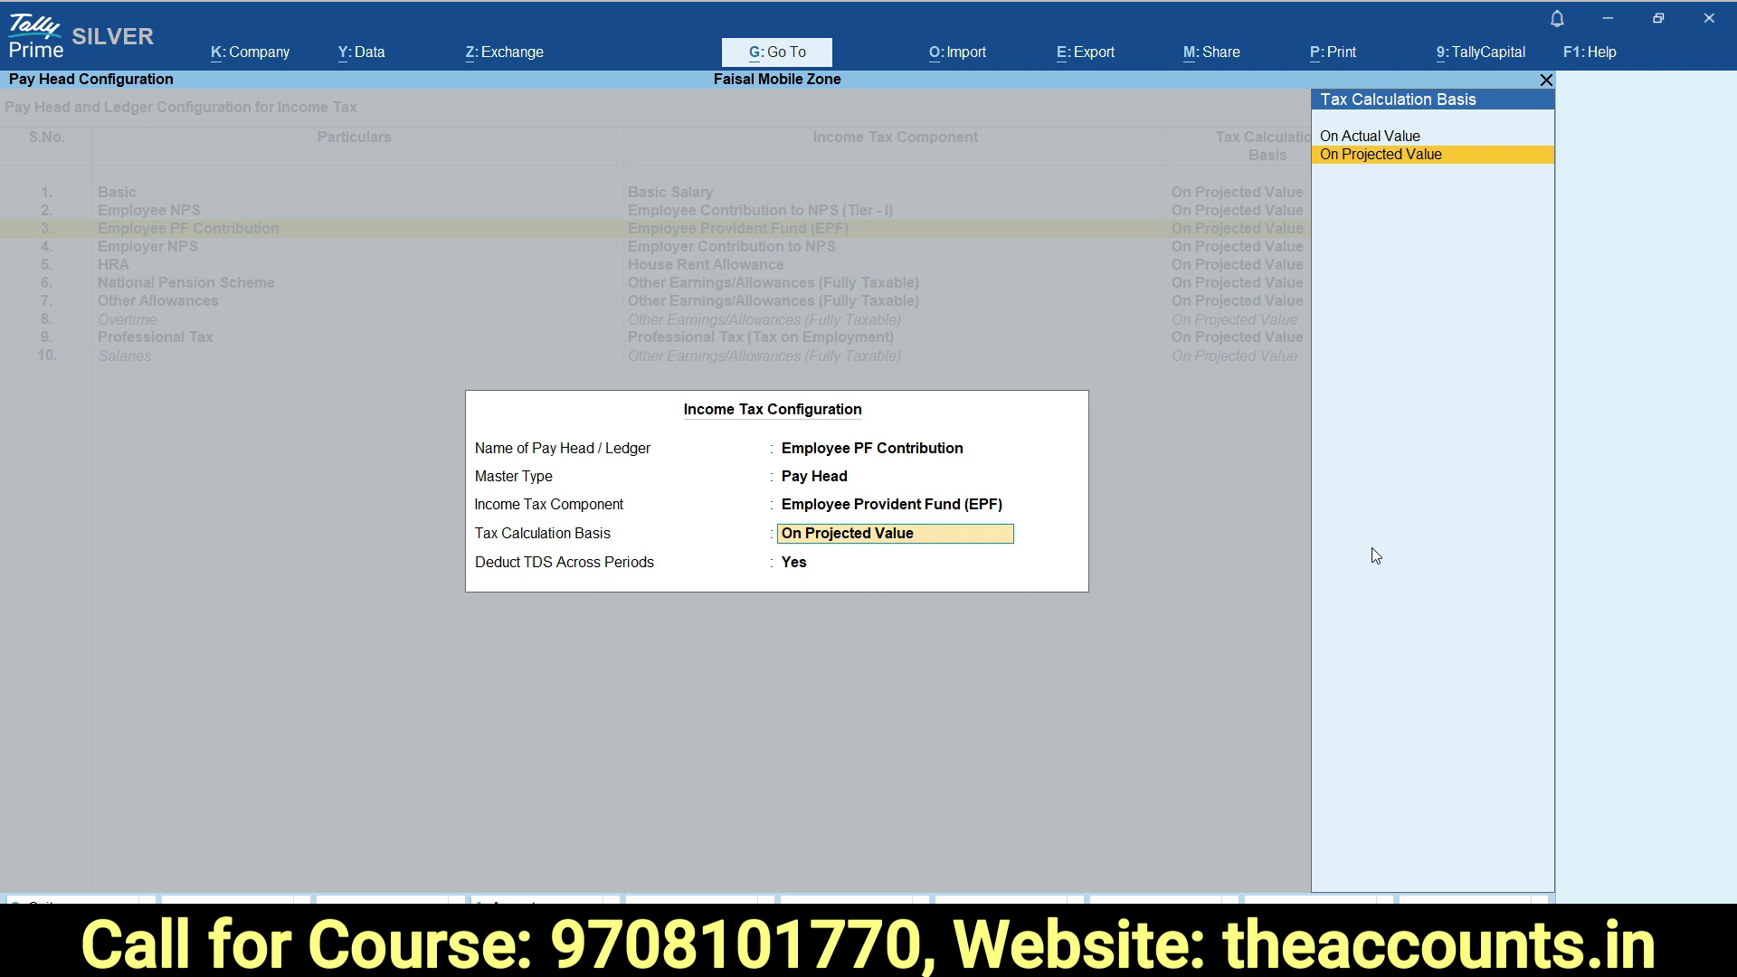
{"action": "key", "text": "Return"}
{"action": "key", "text": "Return"}
{"action": "key", "text": "Return"}
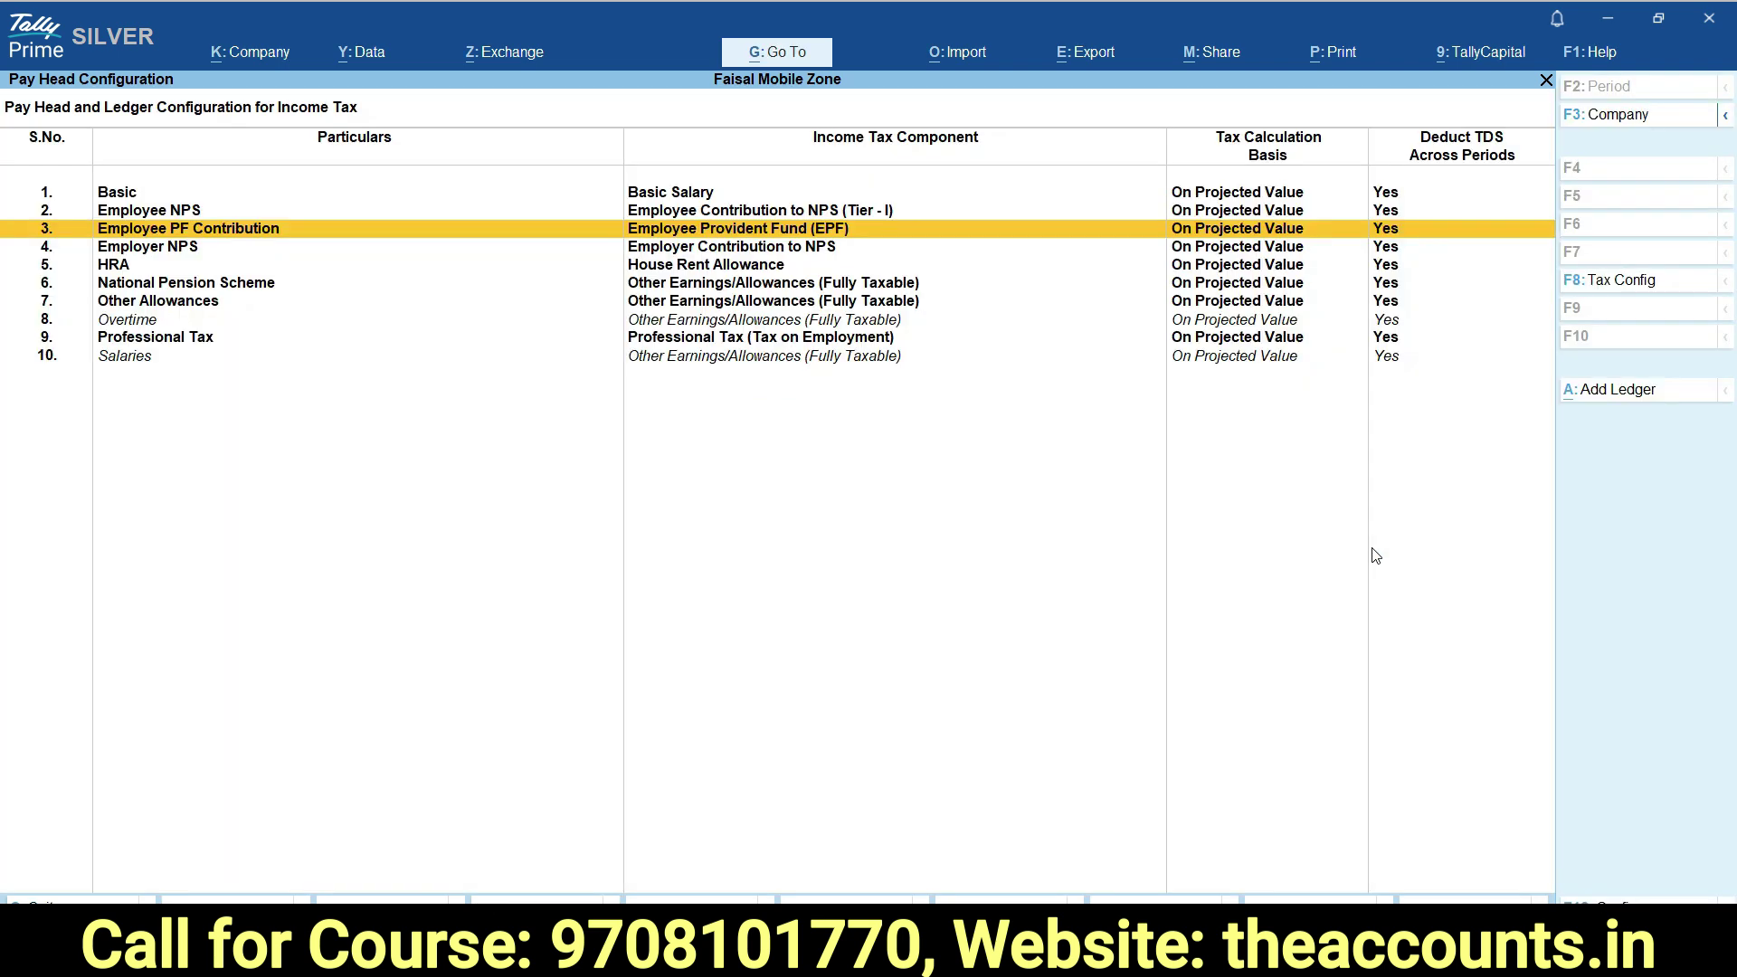
{"action": "key", "text": "Down"}
Accept Employer NPS settings and keep House Rent Allowance as HRA's tax component.
{"action": "key", "text": "Return"}
{"action": "key", "text": "Return"}
{"action": "key", "text": "Return"}
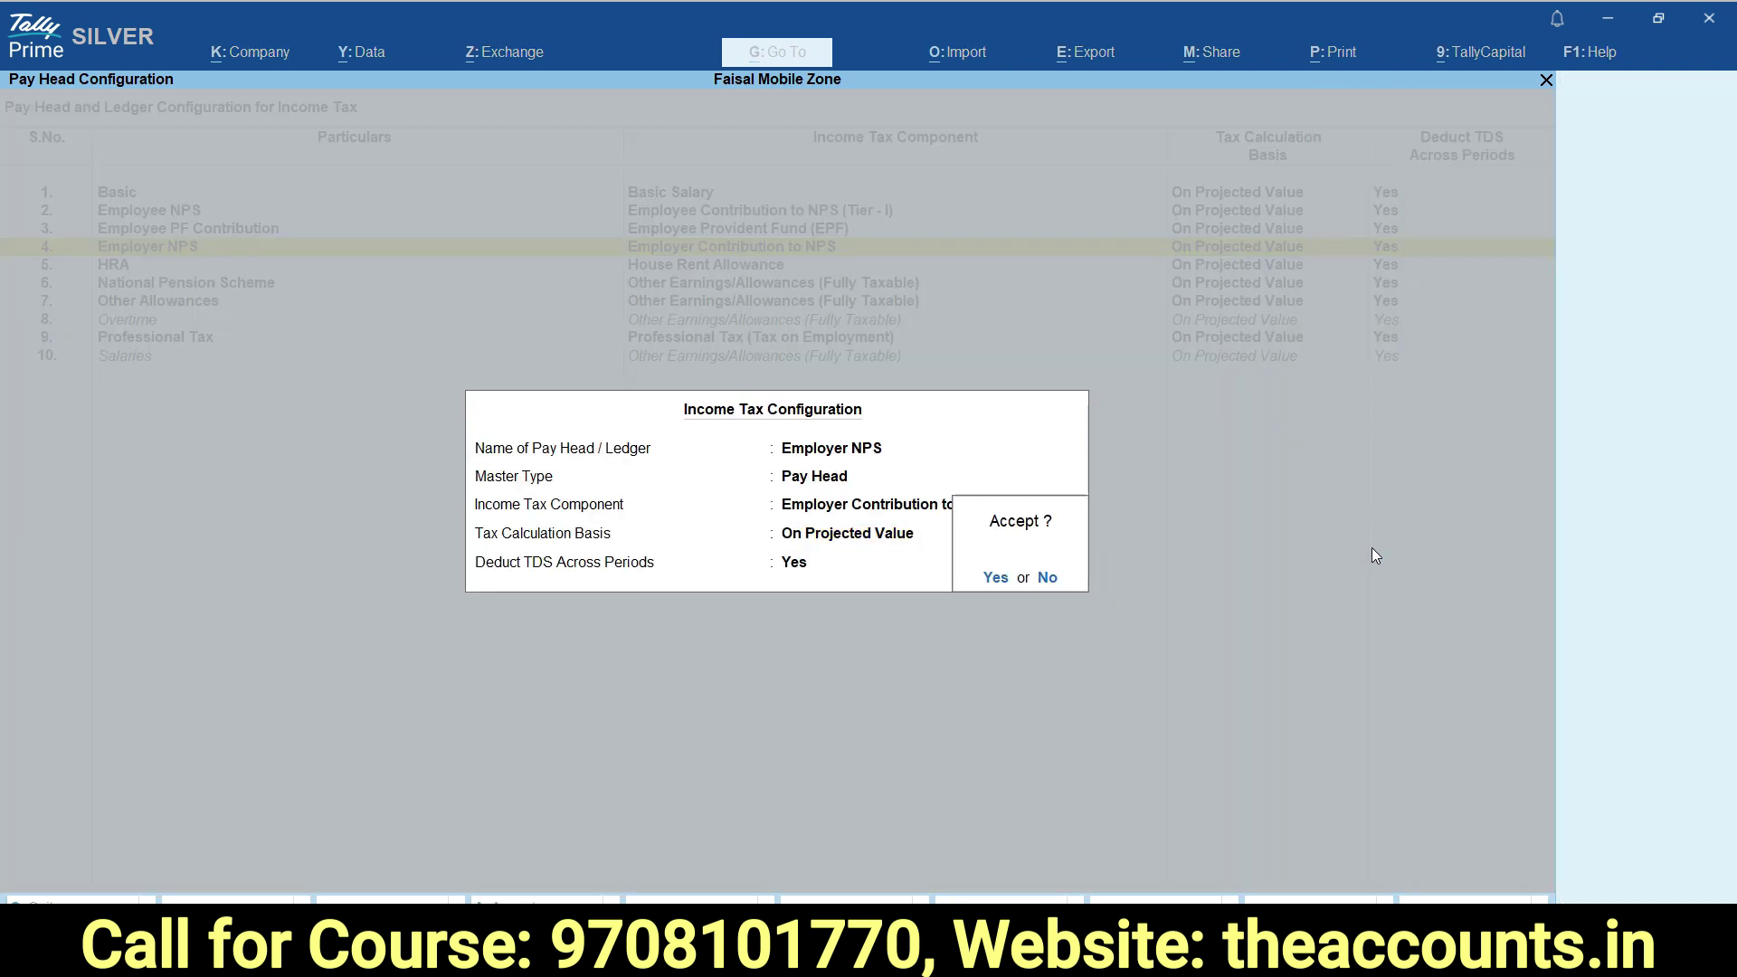
{"action": "key", "text": "Return"}
{"action": "key", "text": "Down"}
{"action": "key", "text": "Return"}
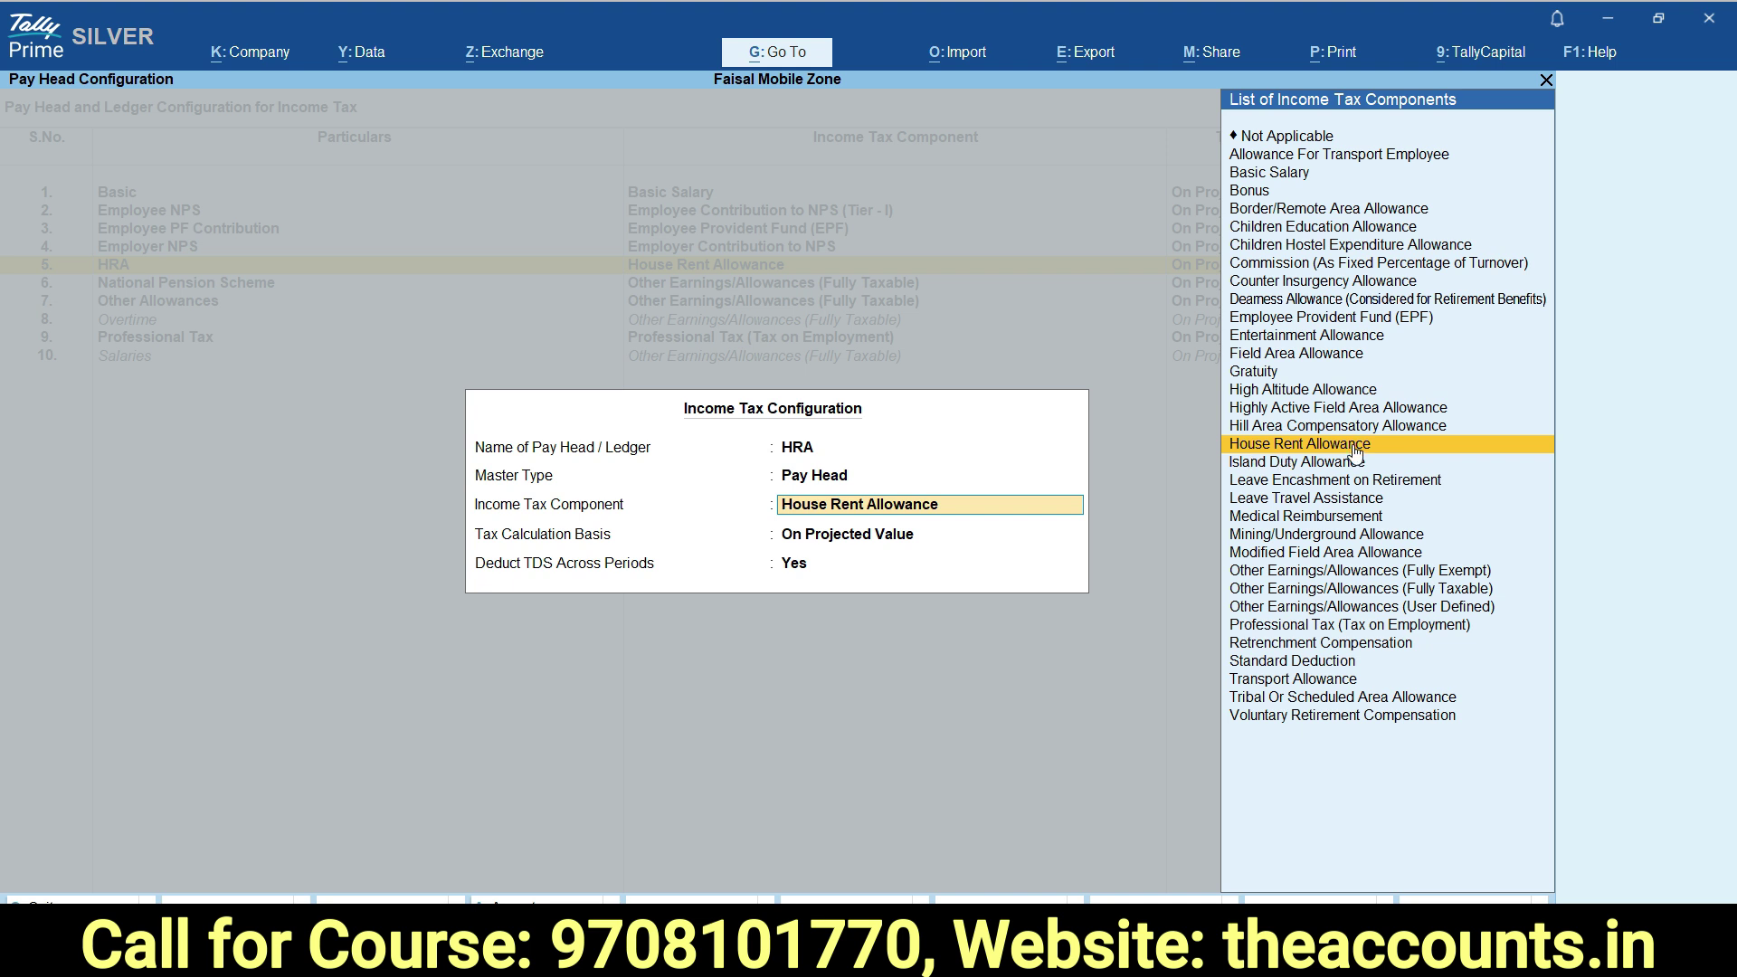
{"action": "key", "text": "Return"}
{"action": "key", "text": "Return"}
{"action": "key", "text": "Return"}
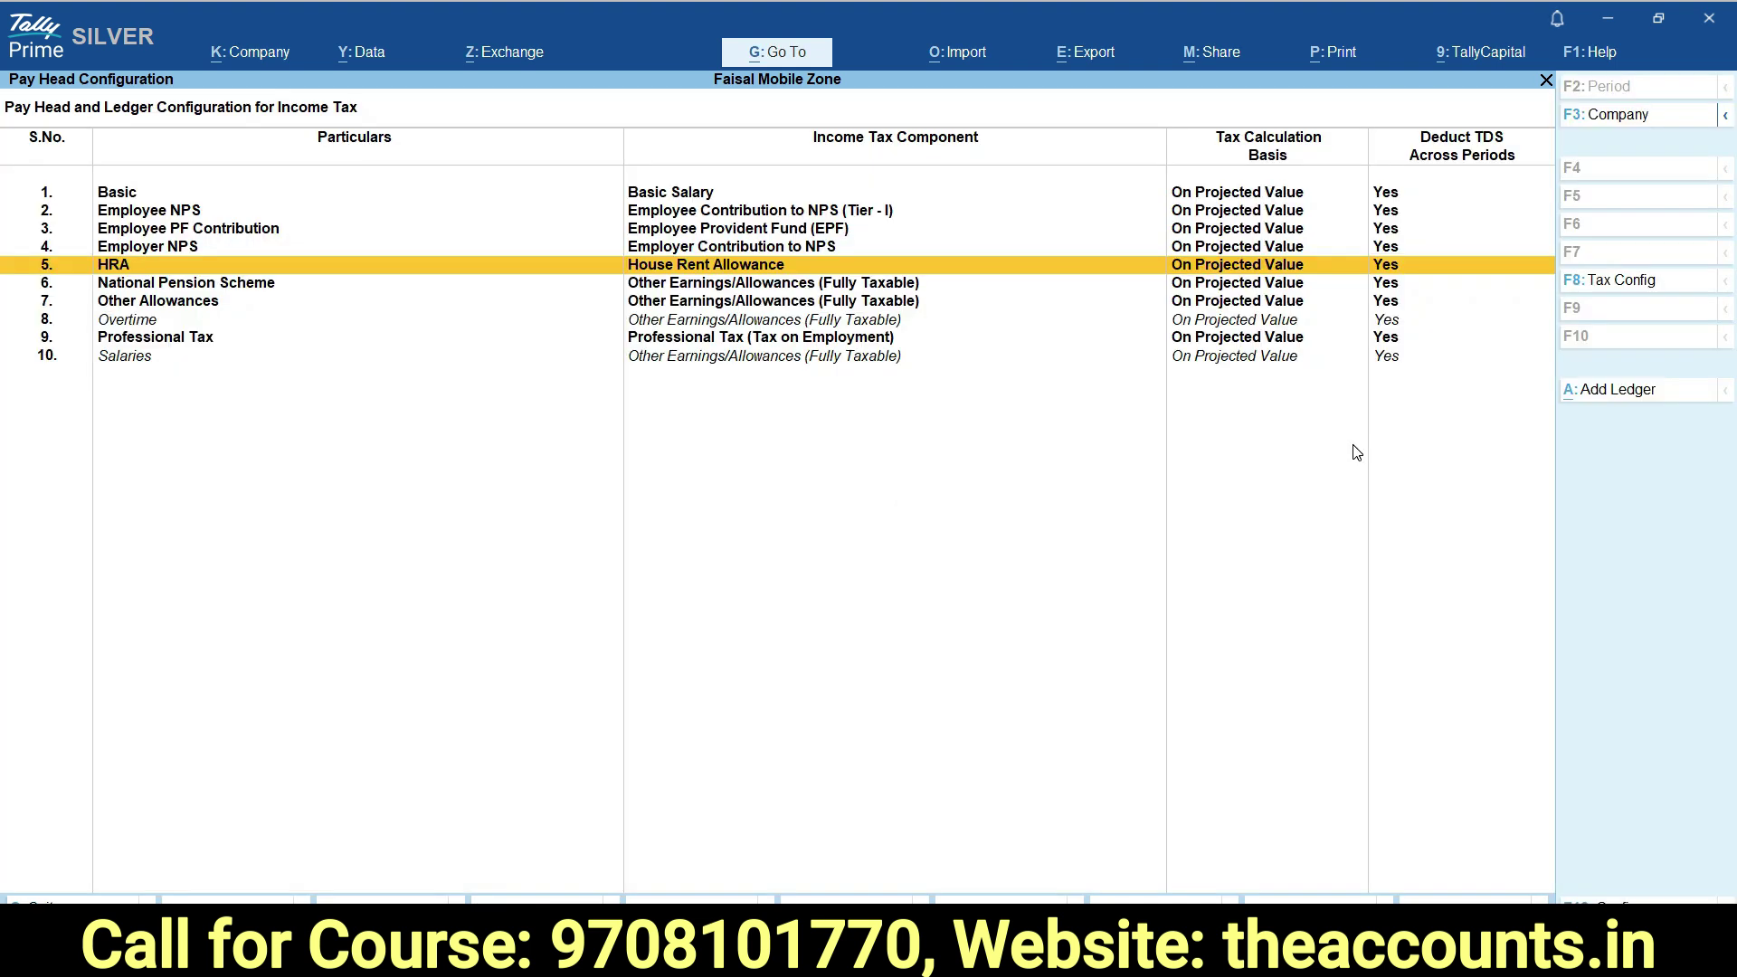
{"action": "key", "text": "Down"}
{"action": "key", "text": "Down"}
{"action": "key", "text": "Return"}
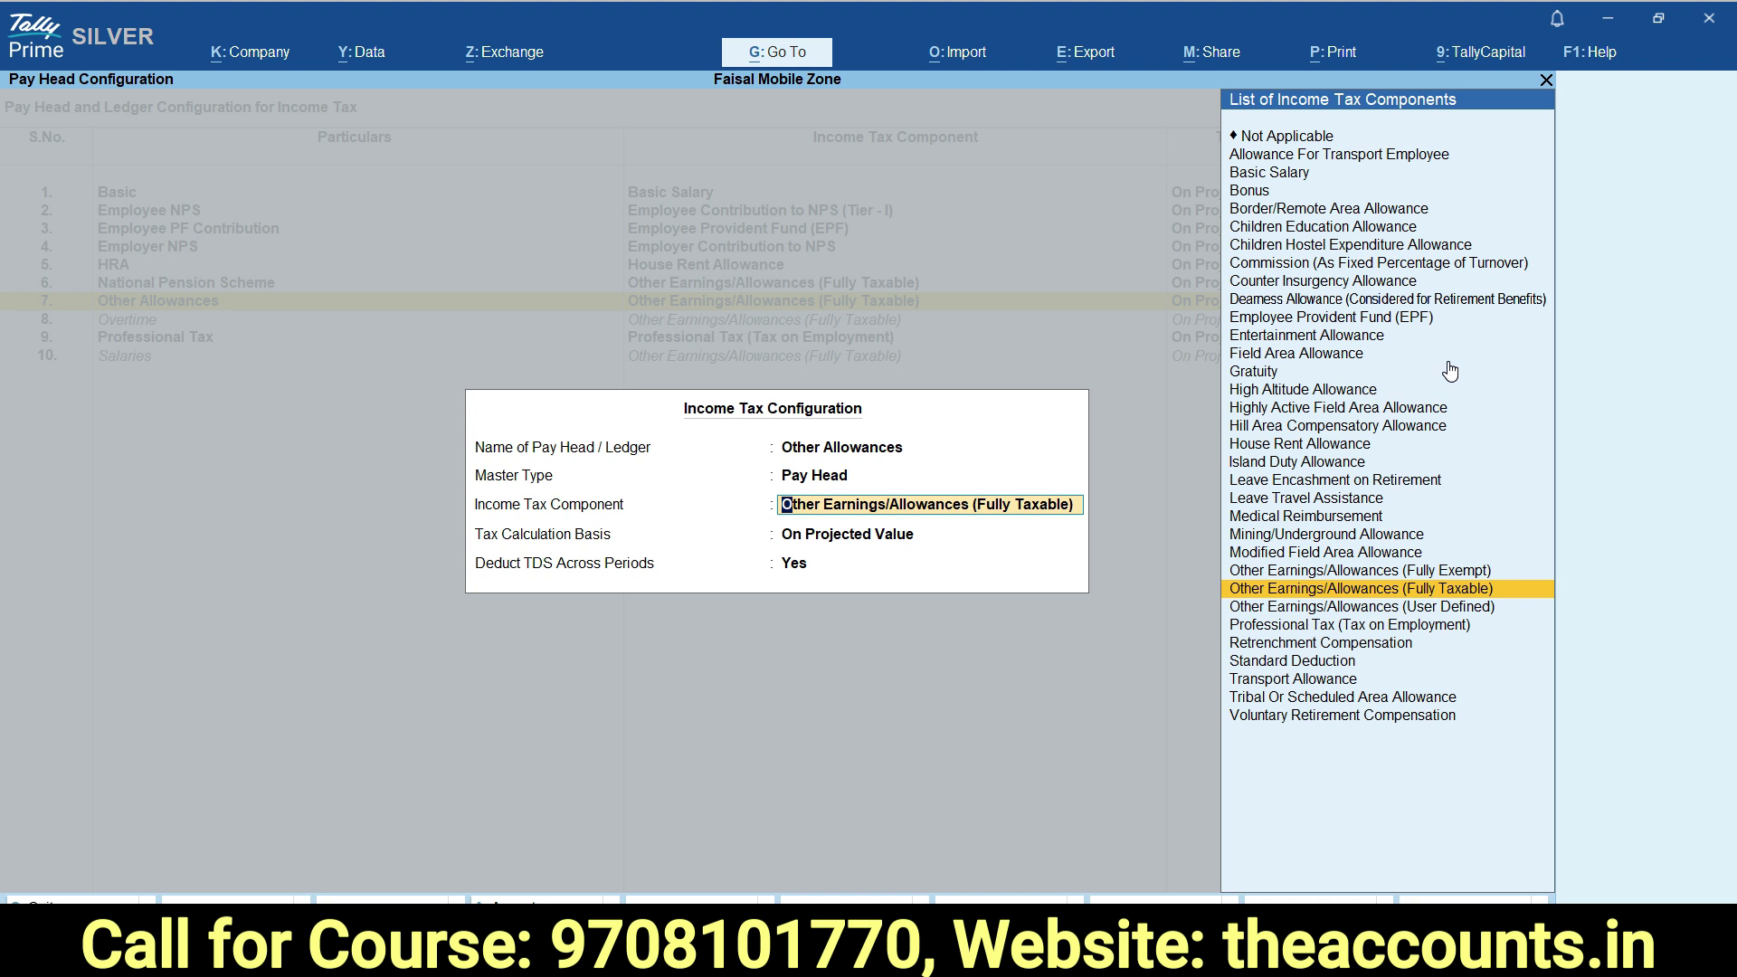
Set Other Allowances and Overtime to Other Earnings/Allowances (Fully Taxable), then close the configuration.
{"action": "left_click", "coordinate": [1441, 589]}
{"action": "key", "text": "Return"}
{"action": "key", "text": "Return"}
{"action": "key", "text": "Down"}
{"action": "key", "text": "Return"}
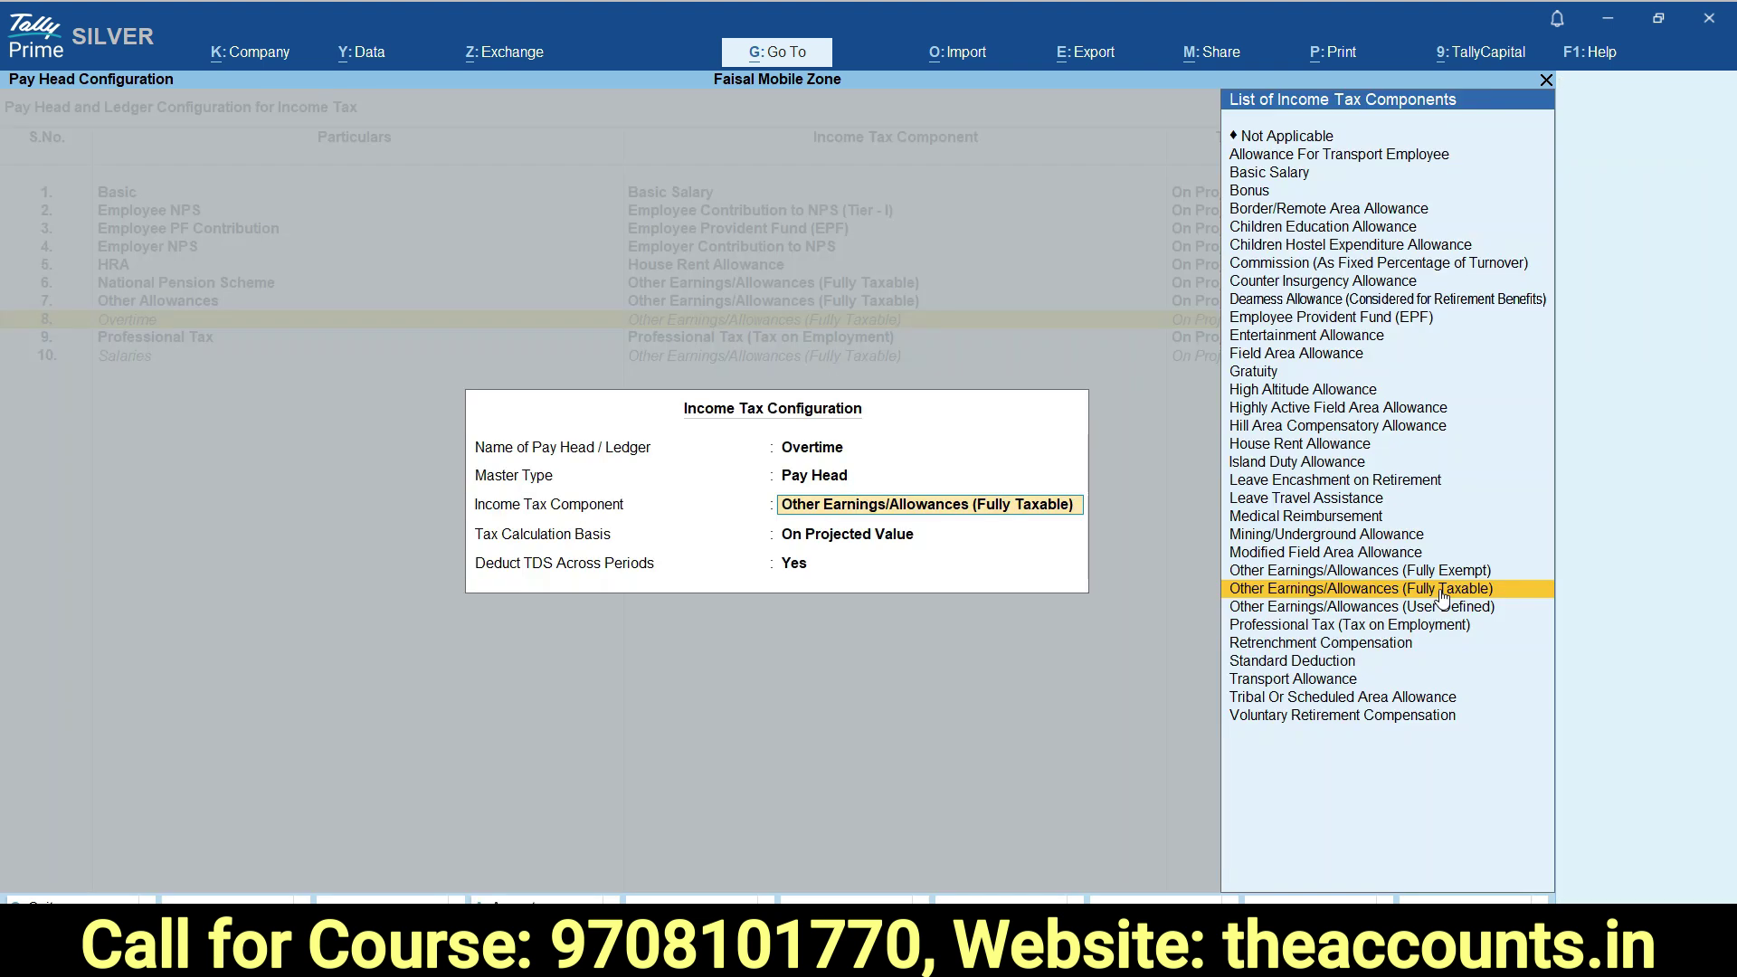
{"action": "key", "text": "Return"}
{"action": "key", "text": "Return"}
{"action": "key", "text": "Return"}
{"action": "key", "text": "Return"}
{"action": "key", "text": "Down"}
{"action": "key", "text": "Return"}
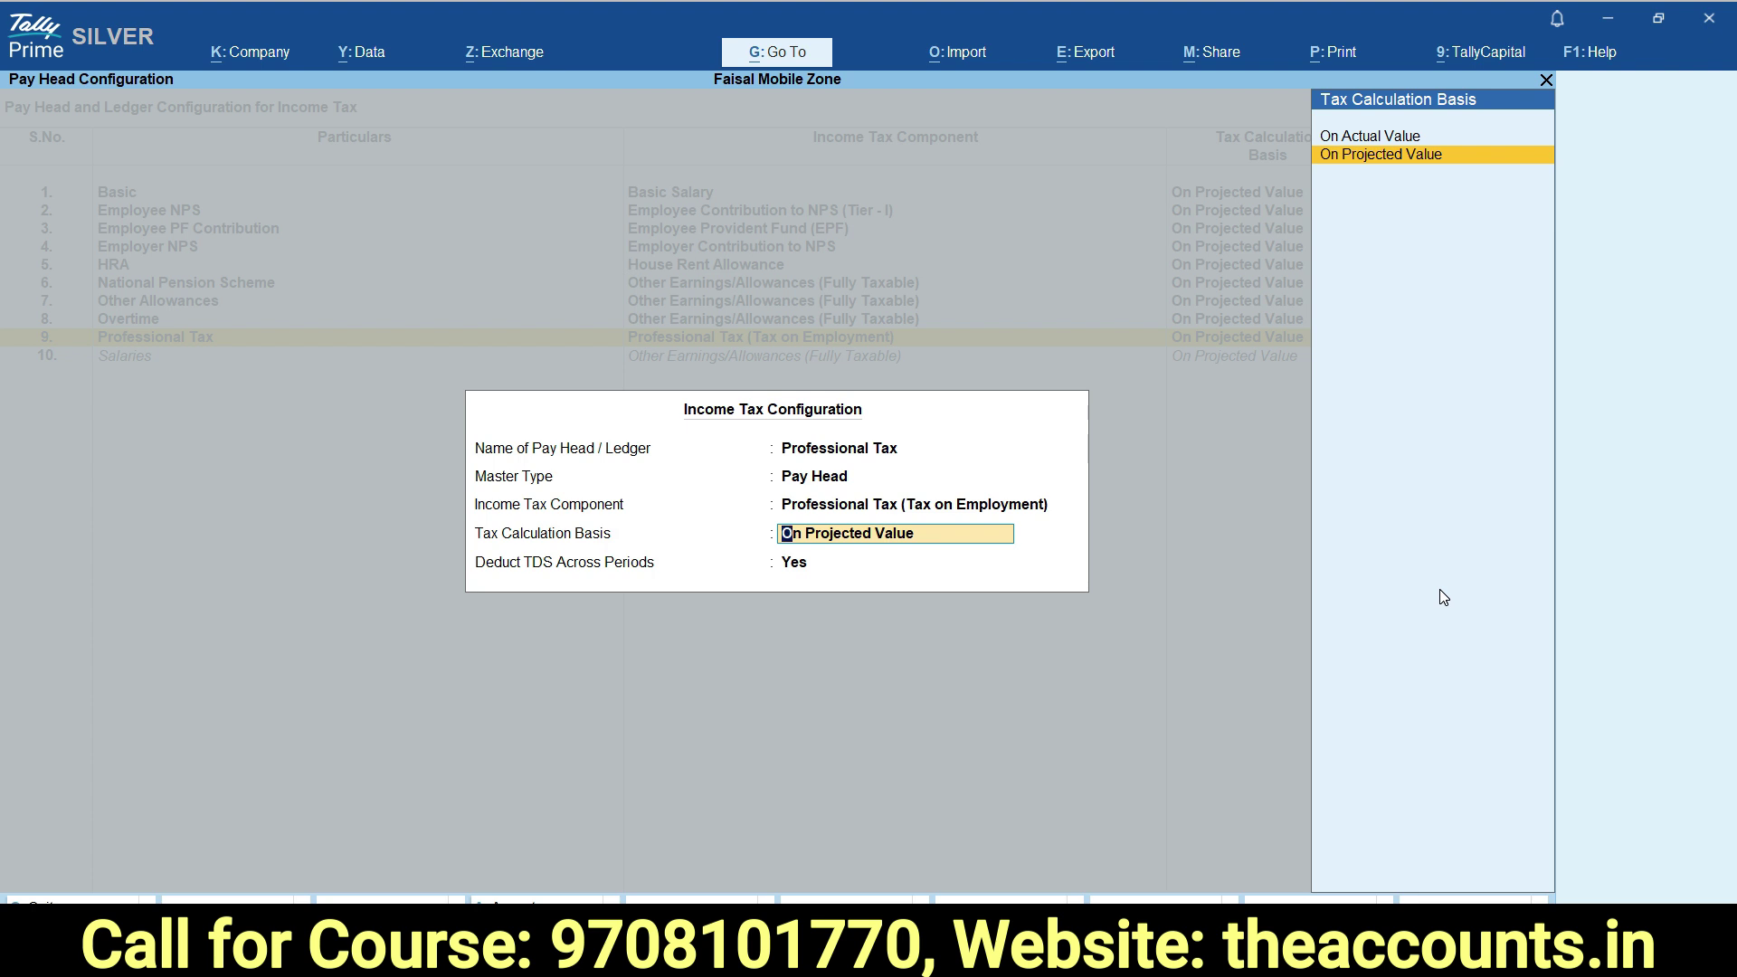
{"action": "key", "text": "Return"}
{"action": "key", "text": "Return"}
{"action": "key", "text": "Return"}
{"action": "key", "text": "Escape"}
{"action": "key", "text": "Down"}
{"action": "key", "text": "Down"}
{"action": "key", "text": "Down"}
{"action": "key", "text": "Down"}
{"action": "key", "text": "Down"}
{"action": "key", "text": "Down"}
{"action": "key", "text": "Up"}
{"action": "key", "text": "Up"}
{"action": "key", "text": "Up"}
{"action": "key", "text": "Up"}
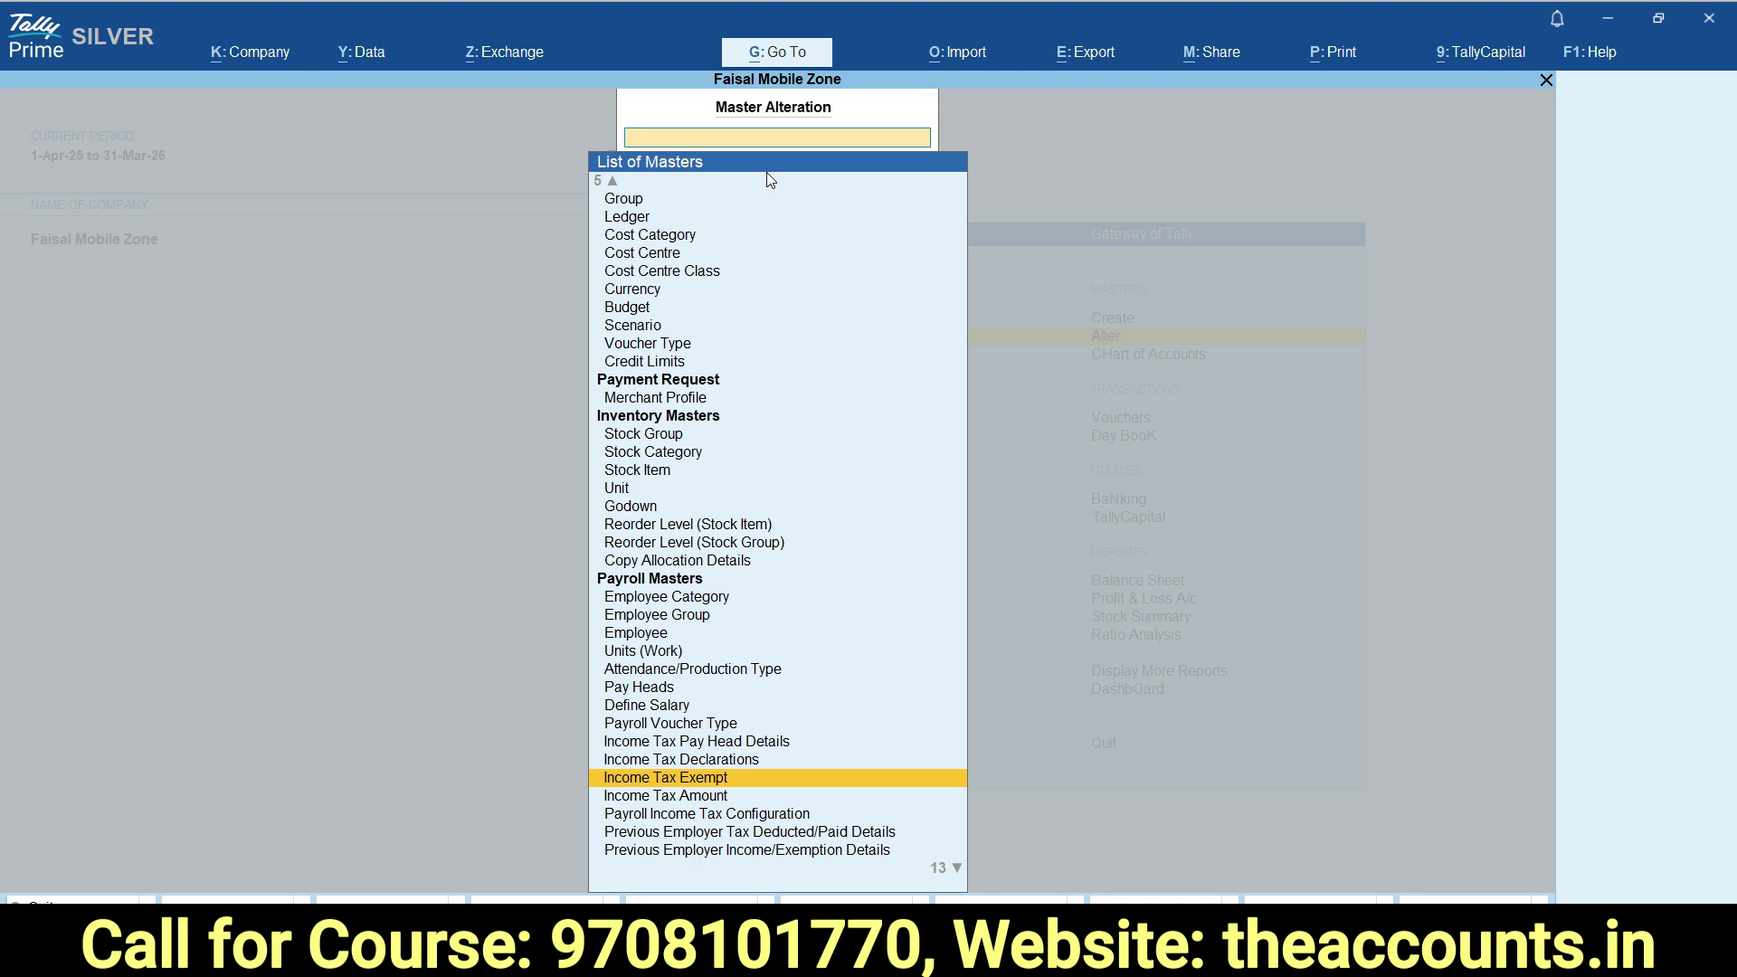
Go to Income Tax Declarations in the masters list and open it.
{"action": "key", "text": "Down"}
{"action": "key", "text": "Down"}
{"action": "key", "text": "Down"}
{"action": "key", "text": "Down"}
{"action": "key", "text": "Down"}
{"action": "key", "text": "Down"}
{"action": "key", "text": "Up"}
{"action": "key", "text": "Up"}
{"action": "key", "text": "Up"}
{"action": "key", "text": "Up"}
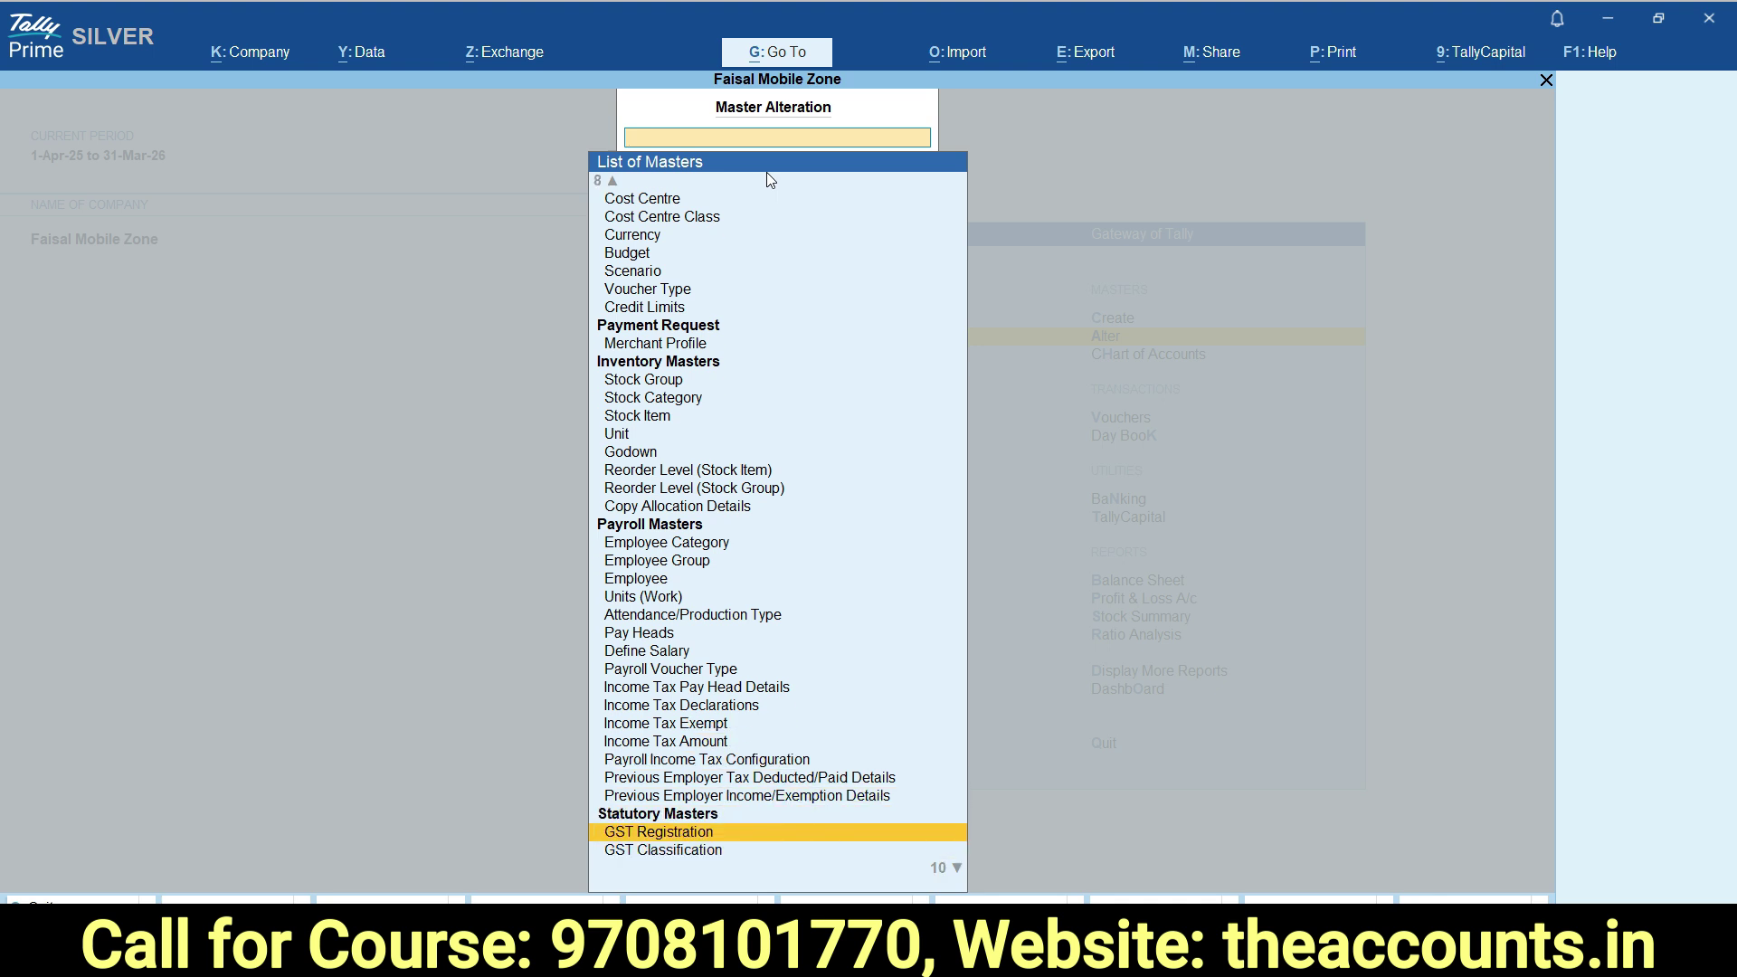
{"action": "key", "text": "Up"}
{"action": "key", "text": "Up"}
{"action": "key", "text": "Up"}
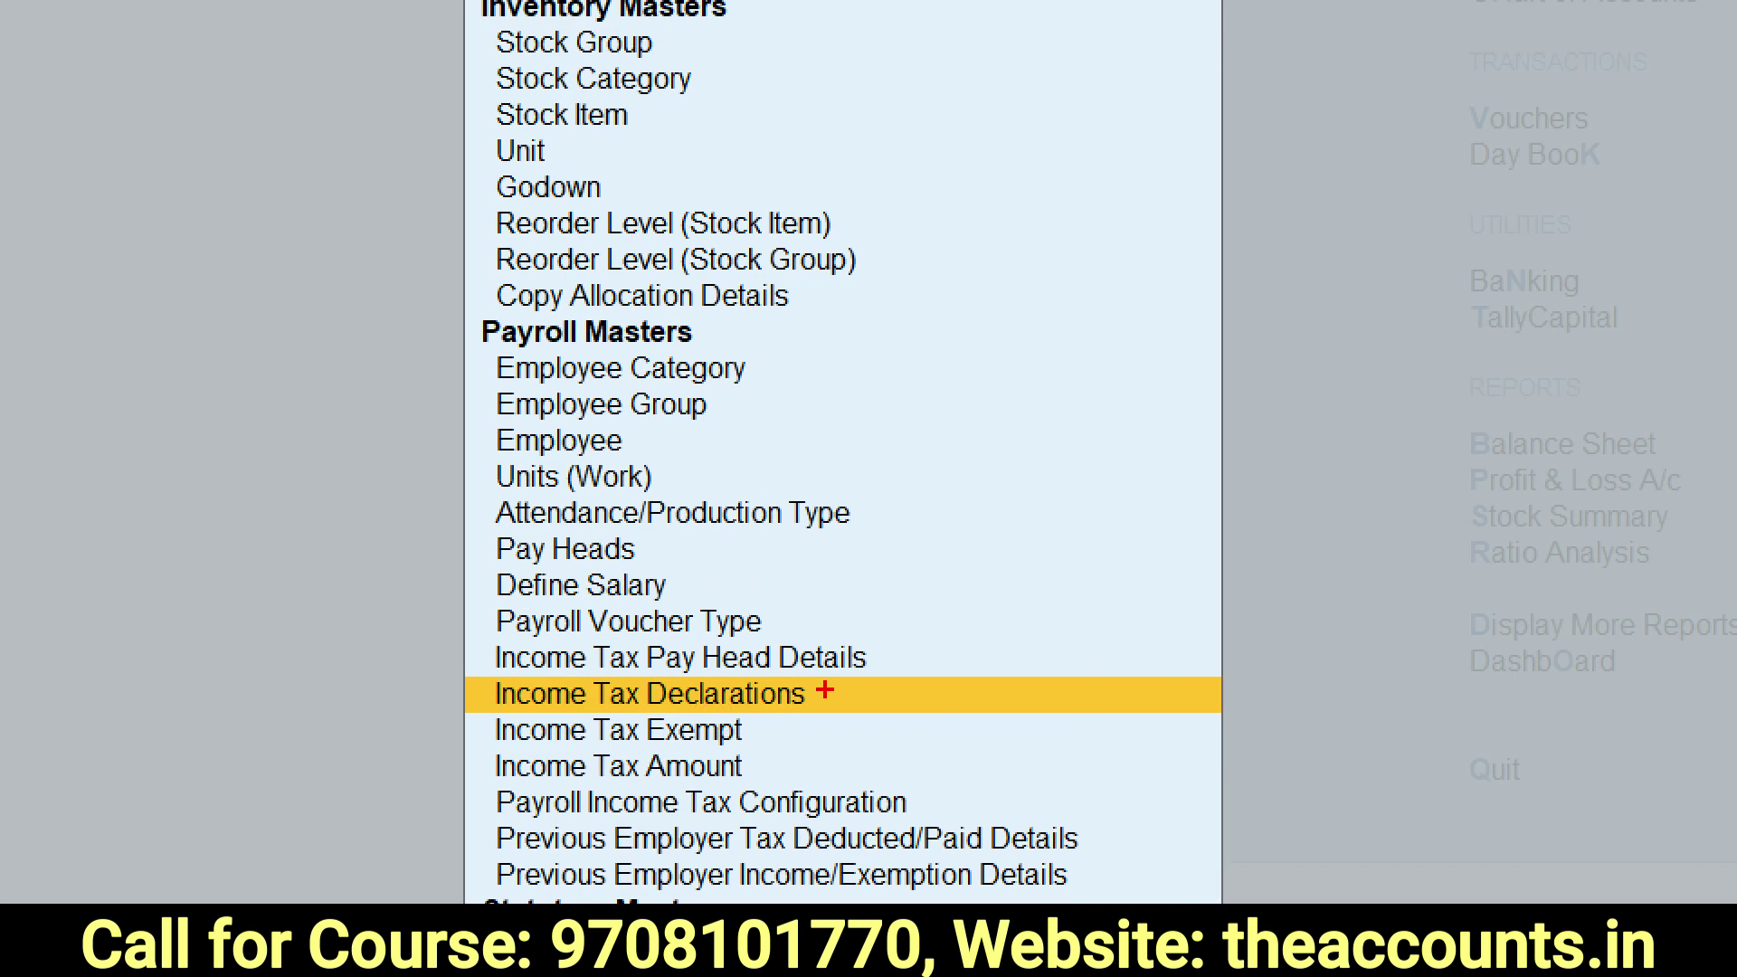
{"action": "mouse_move", "coordinate": [828, 688]}
{"action": "left_mouse_down"}
{"action": "mouse_move", "coordinate": [923, 783]}
{"action": "mouse_move", "coordinate": [1004, 712]}
{"action": "left_mouse_up"}
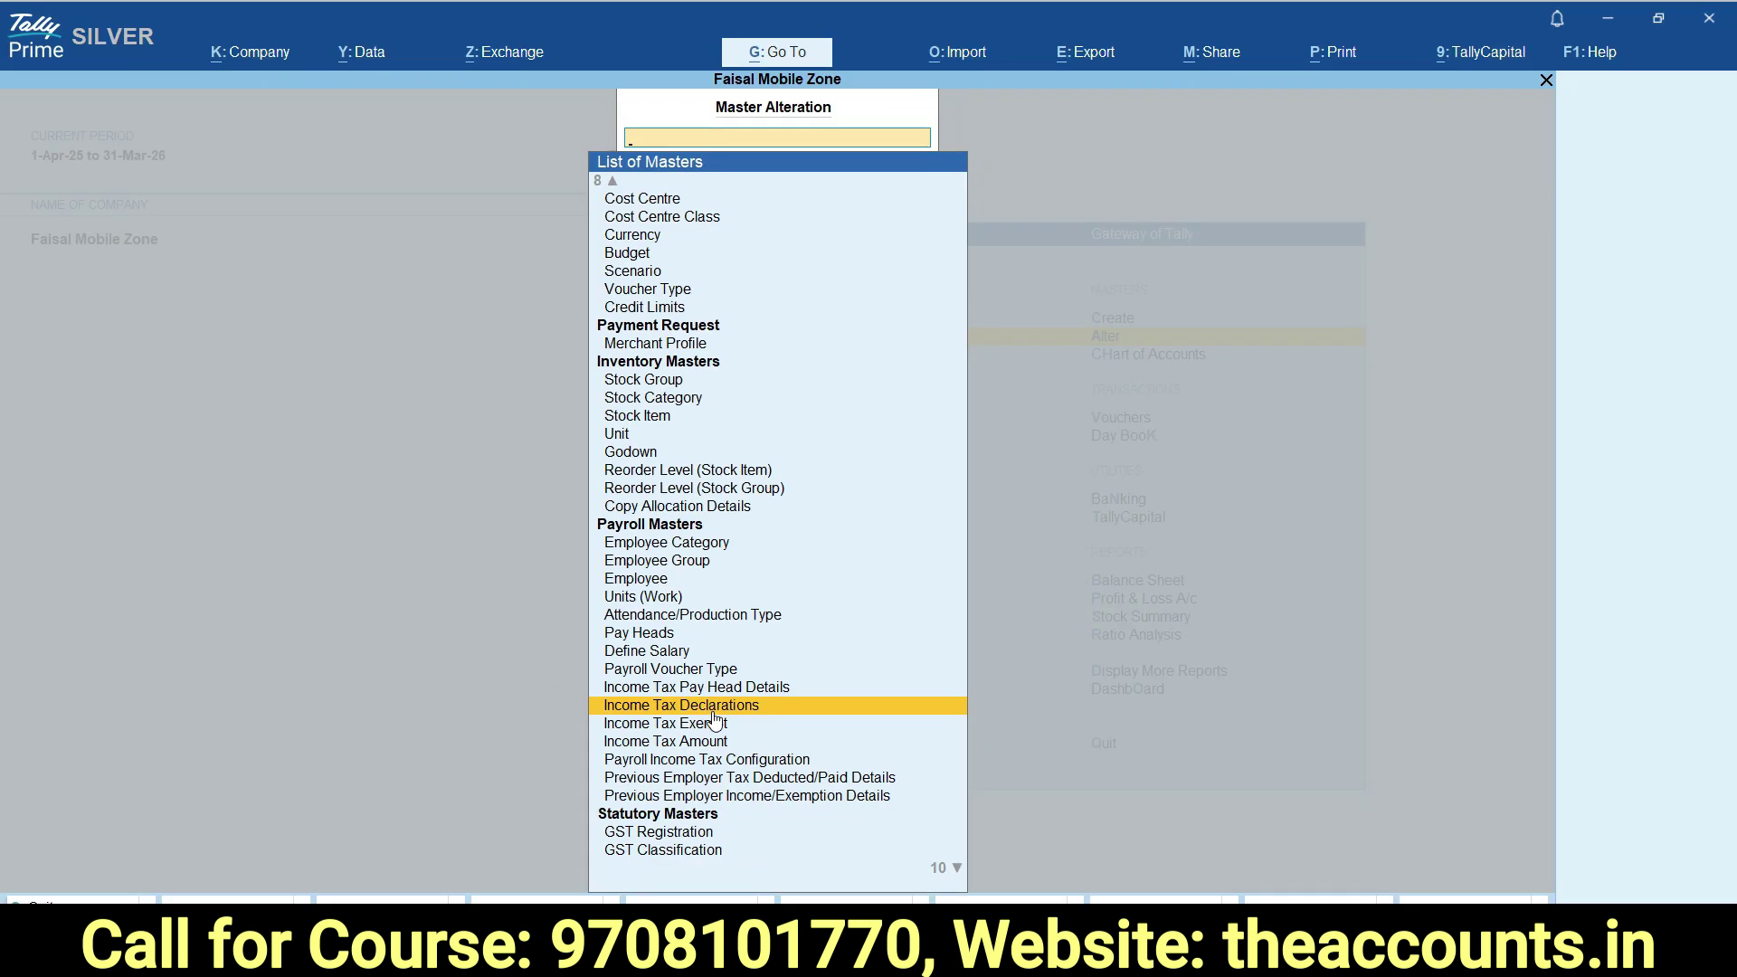
{"action": "left_click", "coordinate": [723, 697]}
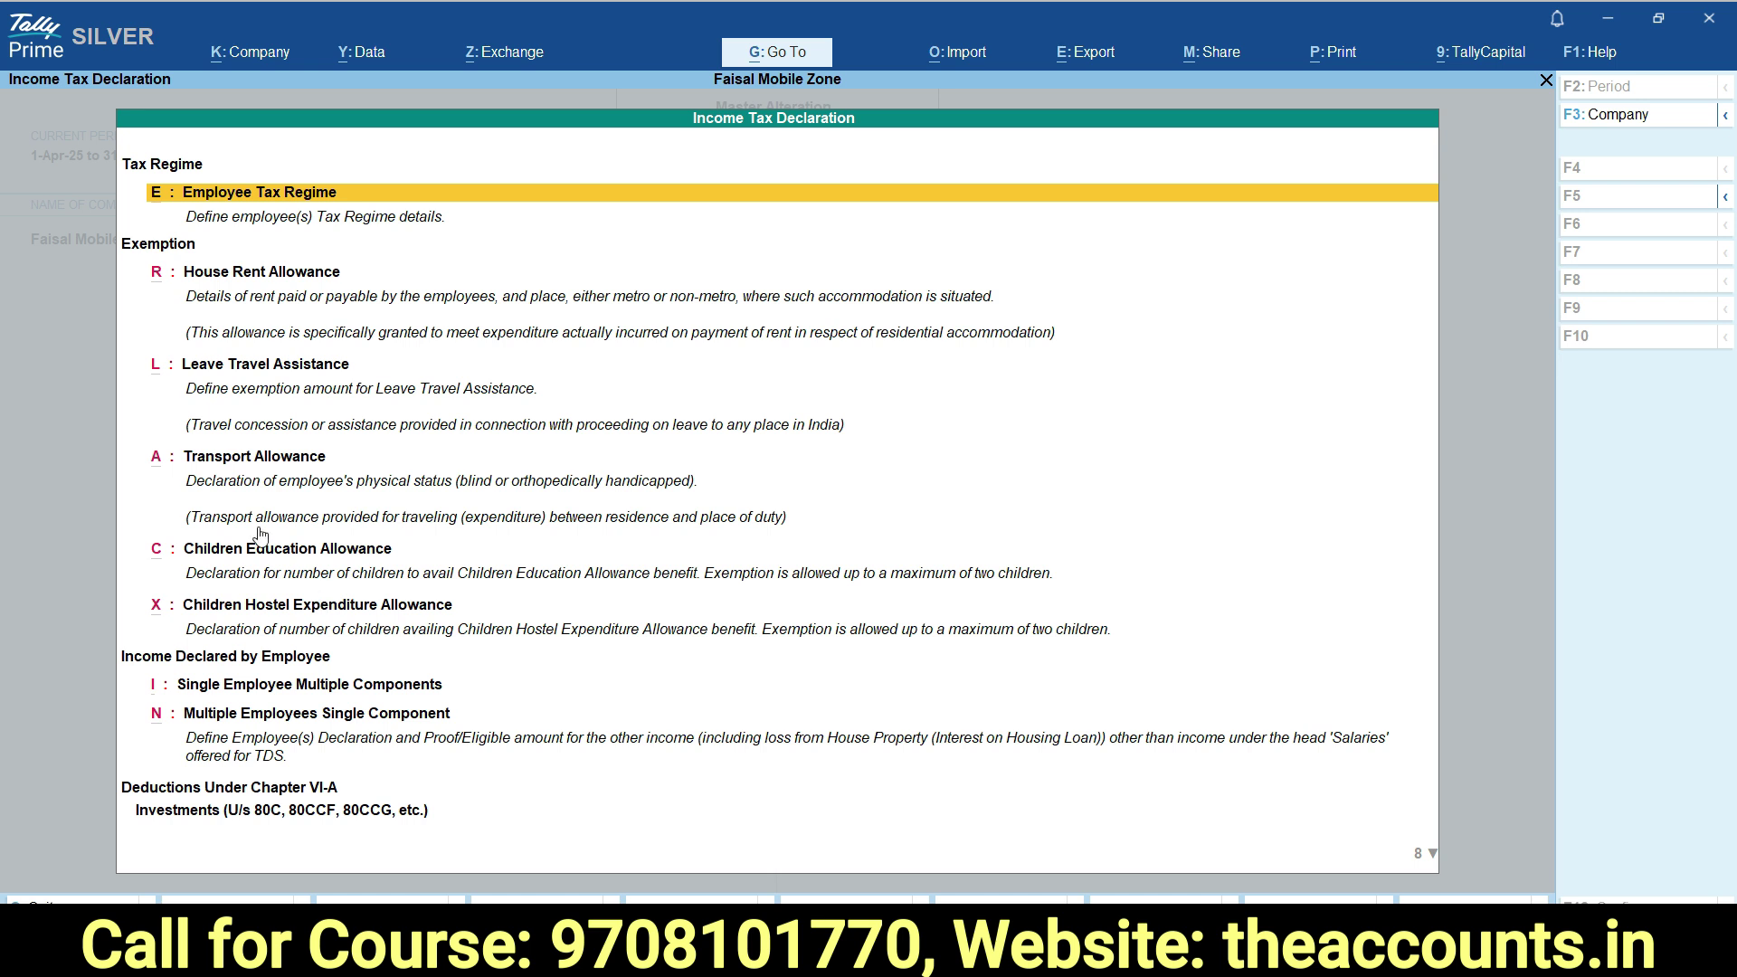
Start a House Rent Allowance declaration for the chosen employee, effective from 1-4-2025.
{"action": "left_click", "coordinate": [238, 276]}
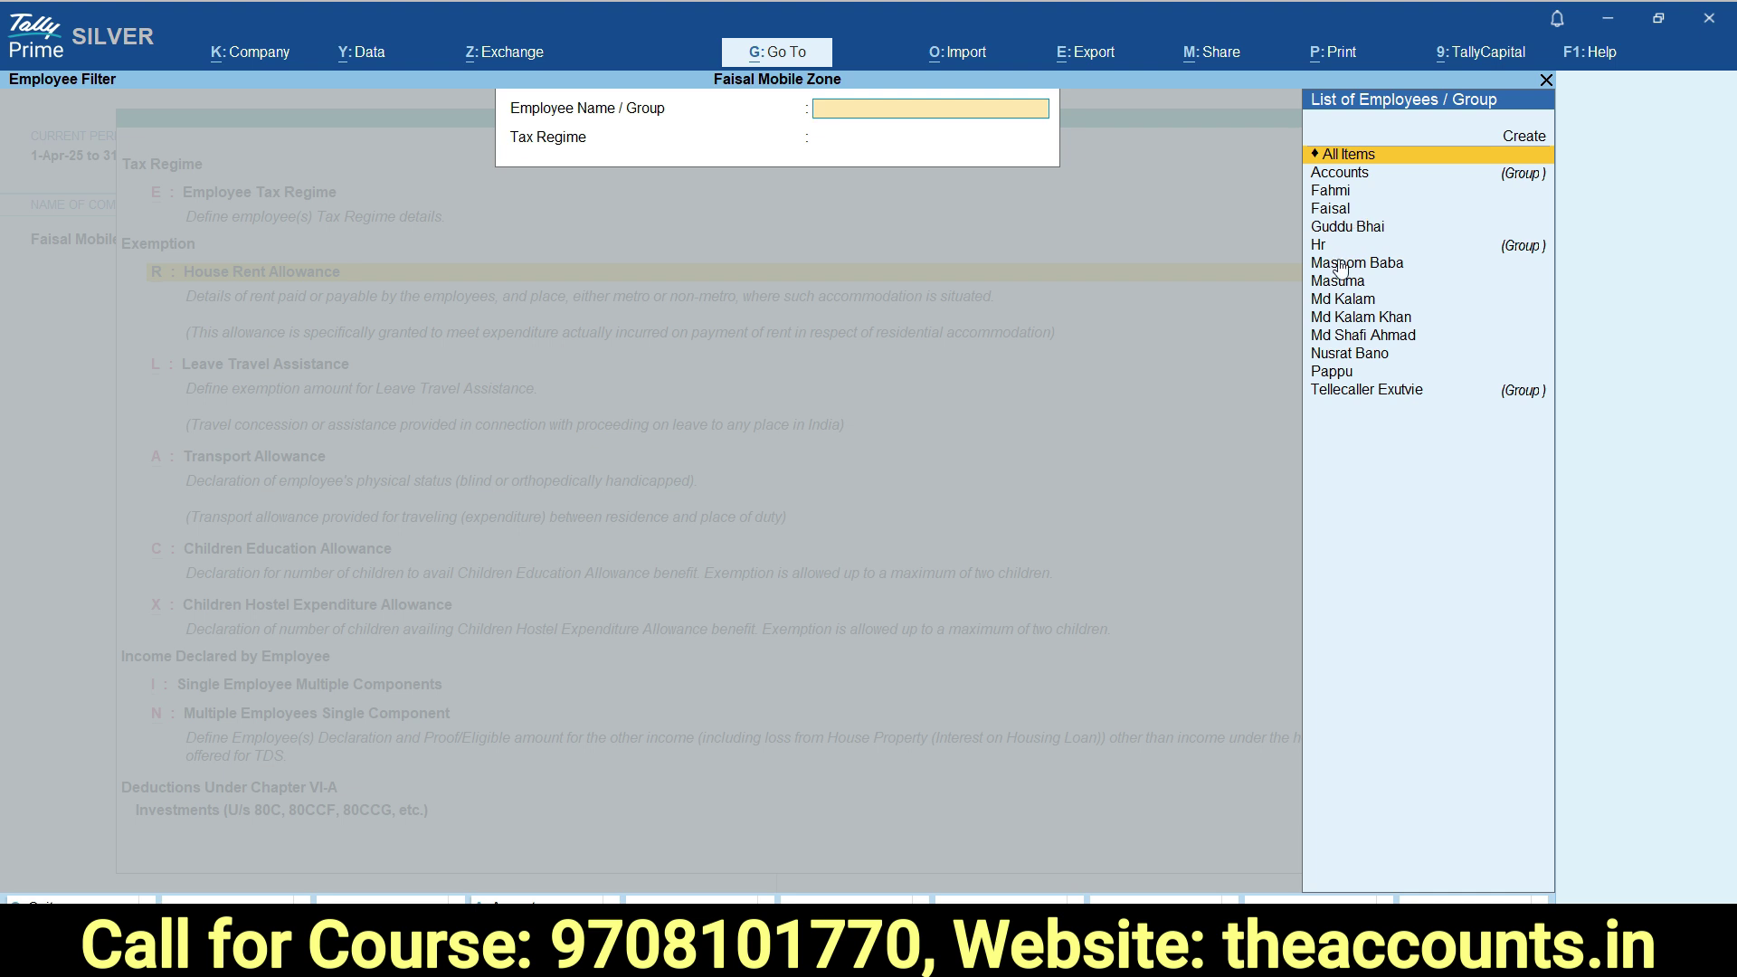
{"action": "left_click", "coordinate": [1338, 210]}
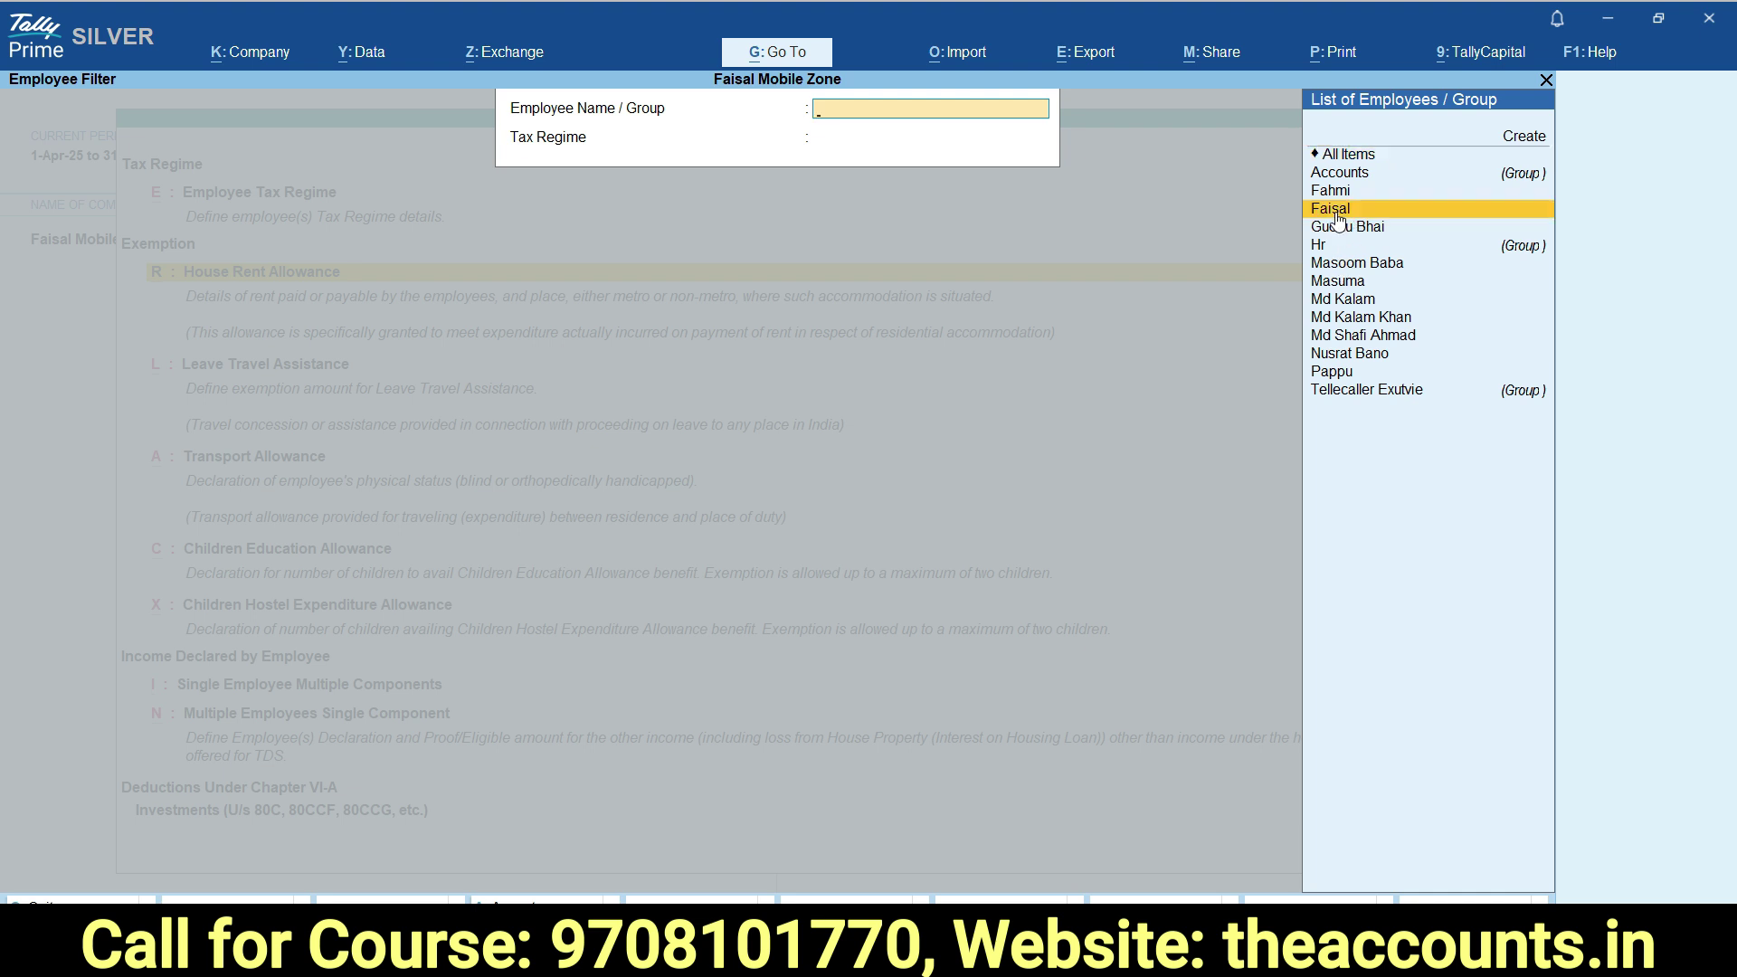
{"action": "left_click", "coordinate": [1339, 213]}
{"action": "type", "text": "1-4"}
{"action": "key", "text": "Return"}
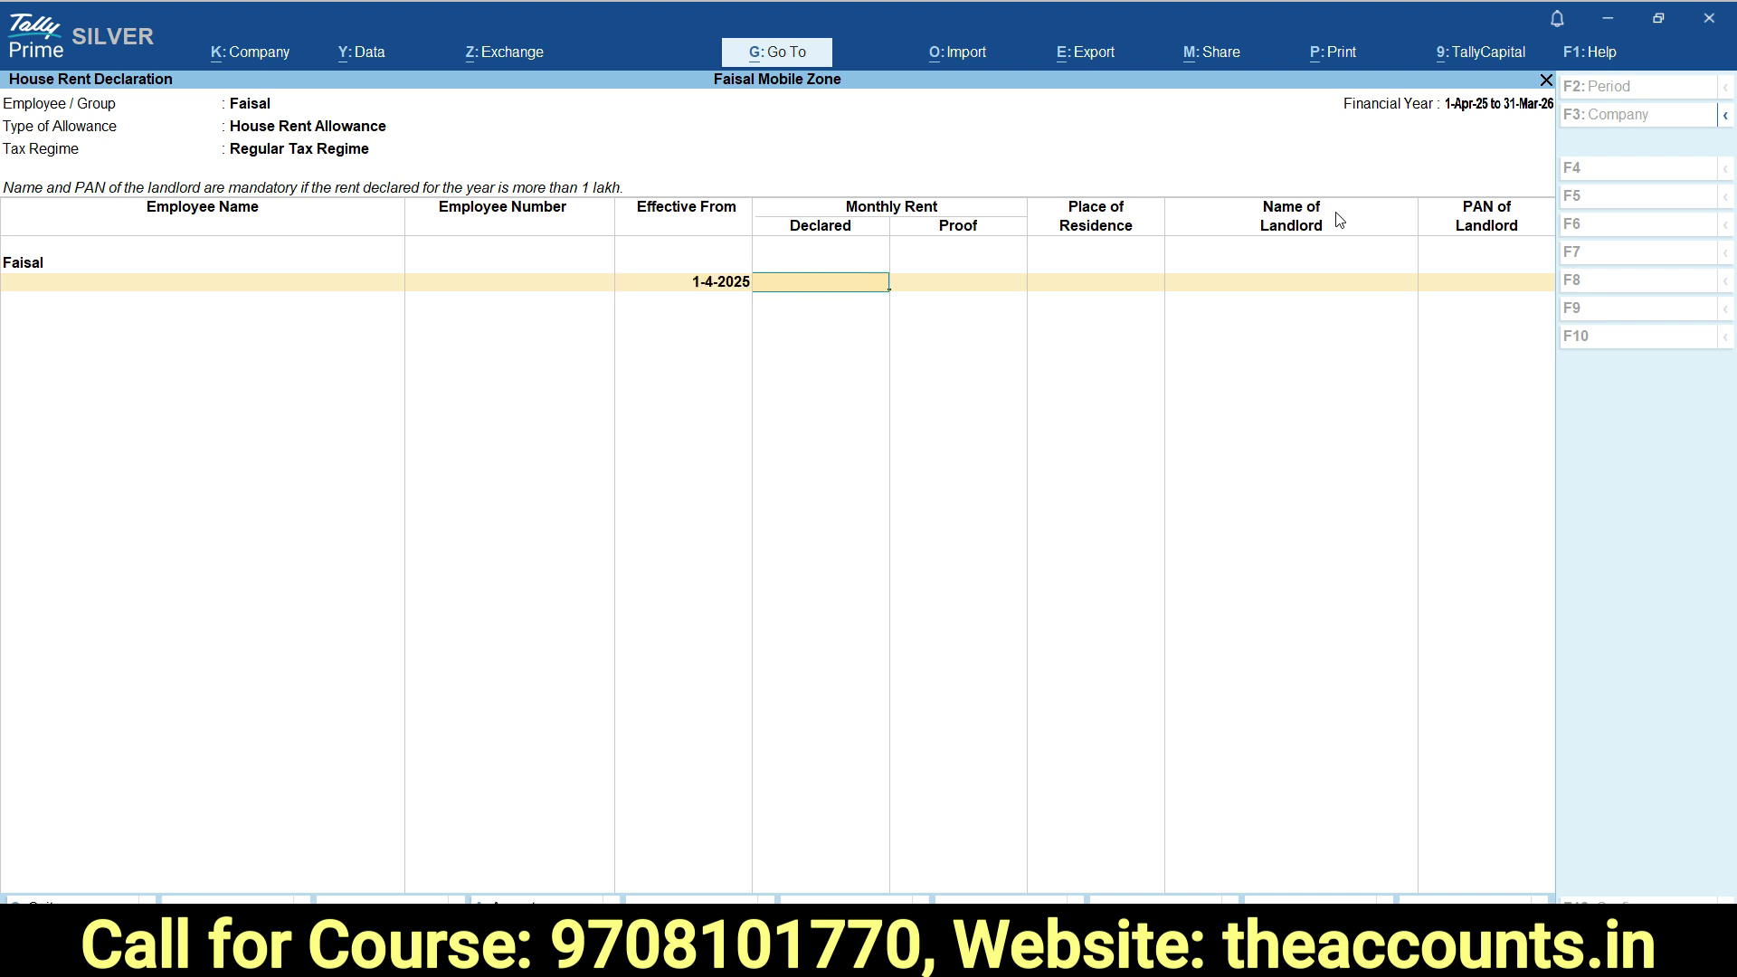
Enter 15,000 as the declared monthly rent and 15000 as the proof amount.
{"action": "type", "text": "15000"}
{"action": "key", "text": "Return"}
{"action": "type", "text": "15000"}
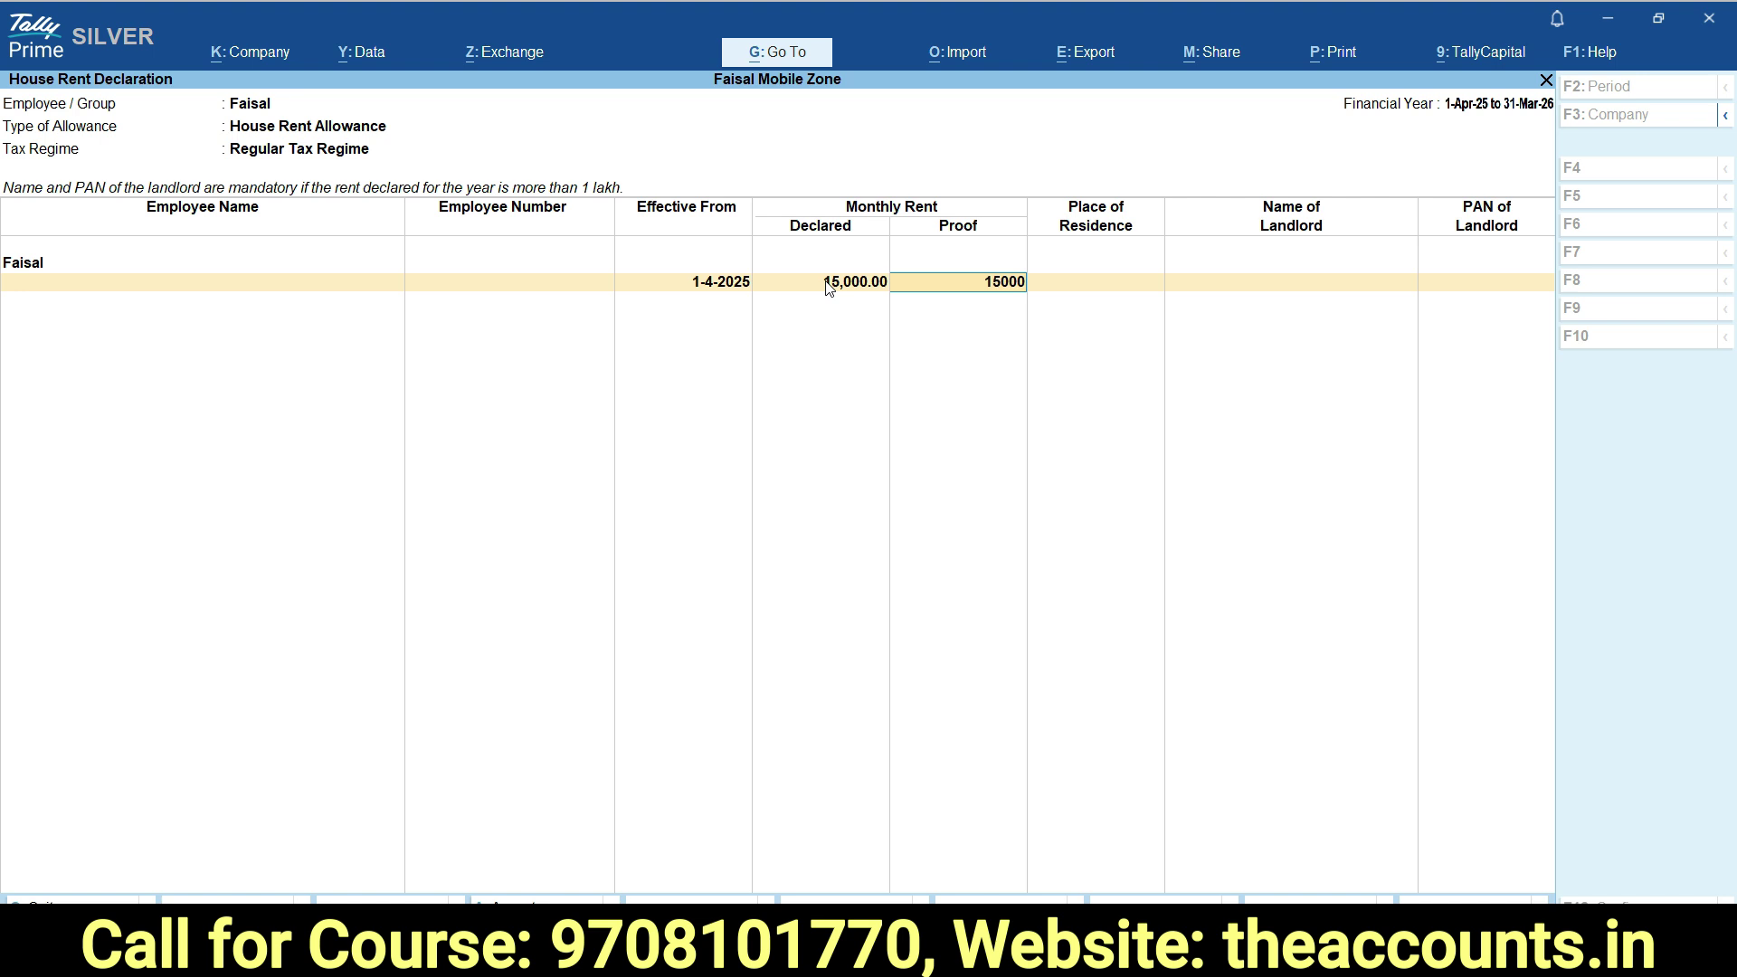
Finish the rent row with Non Metro residence, the landlord's name and PAN type OTHERVALUE.
{"action": "key", "text": "Return"}
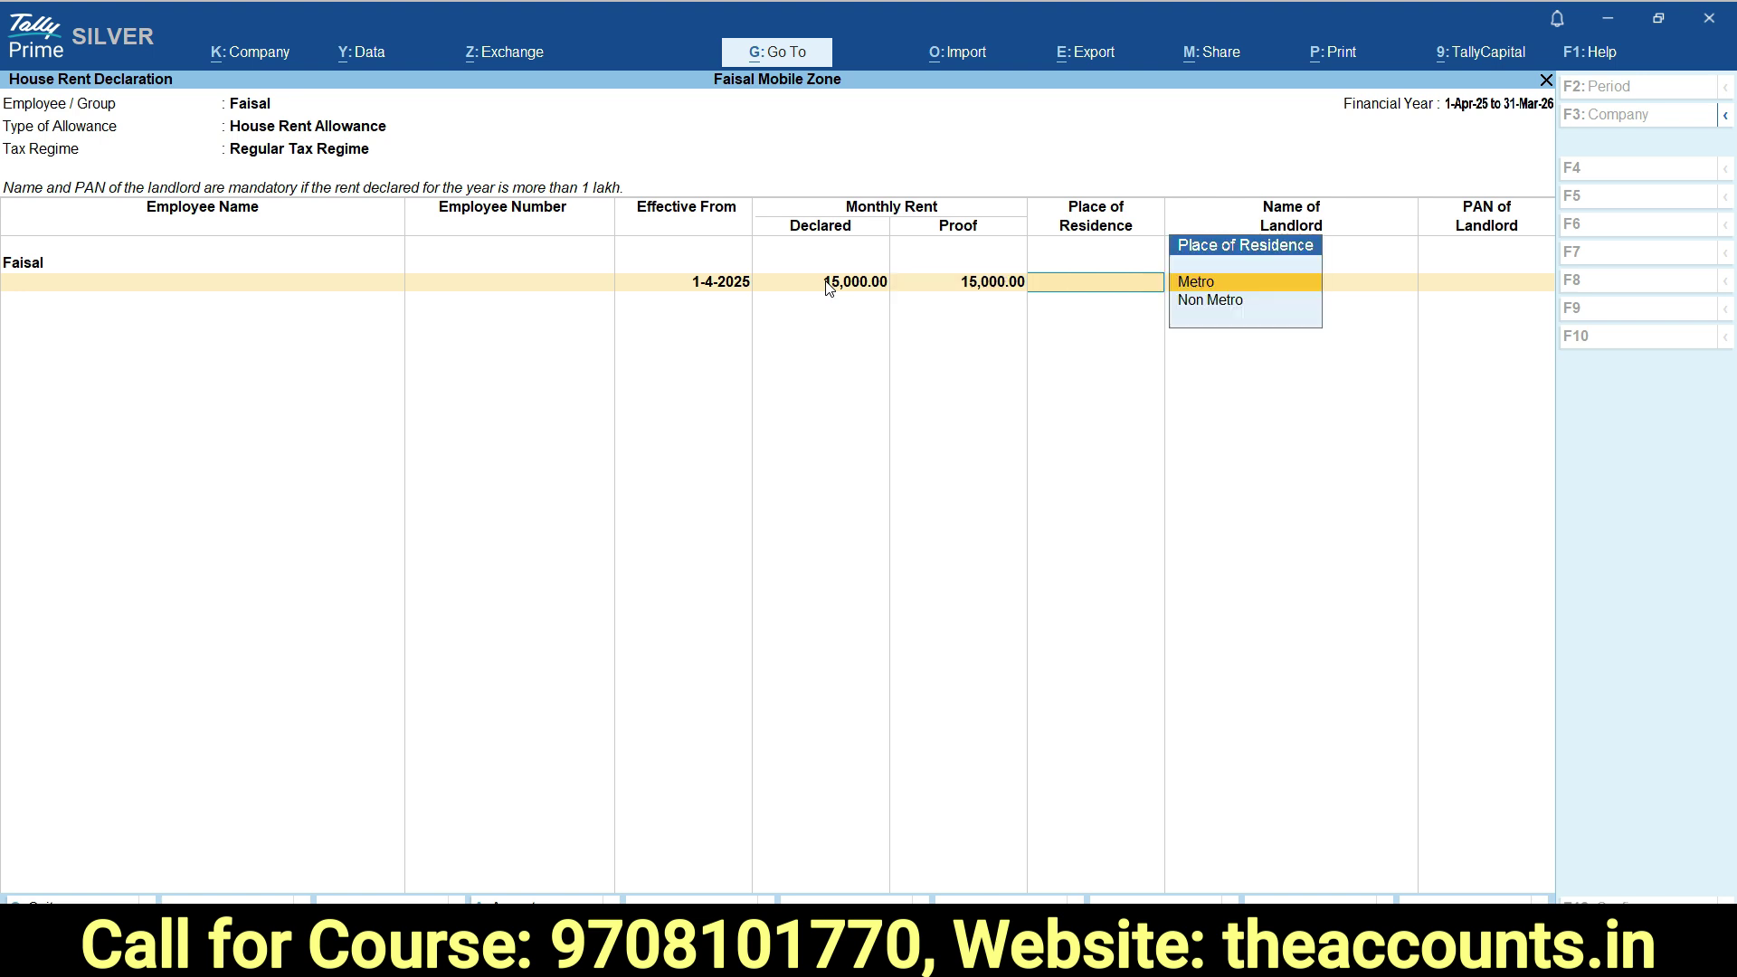
{"action": "left_click", "coordinate": [1176, 313]}
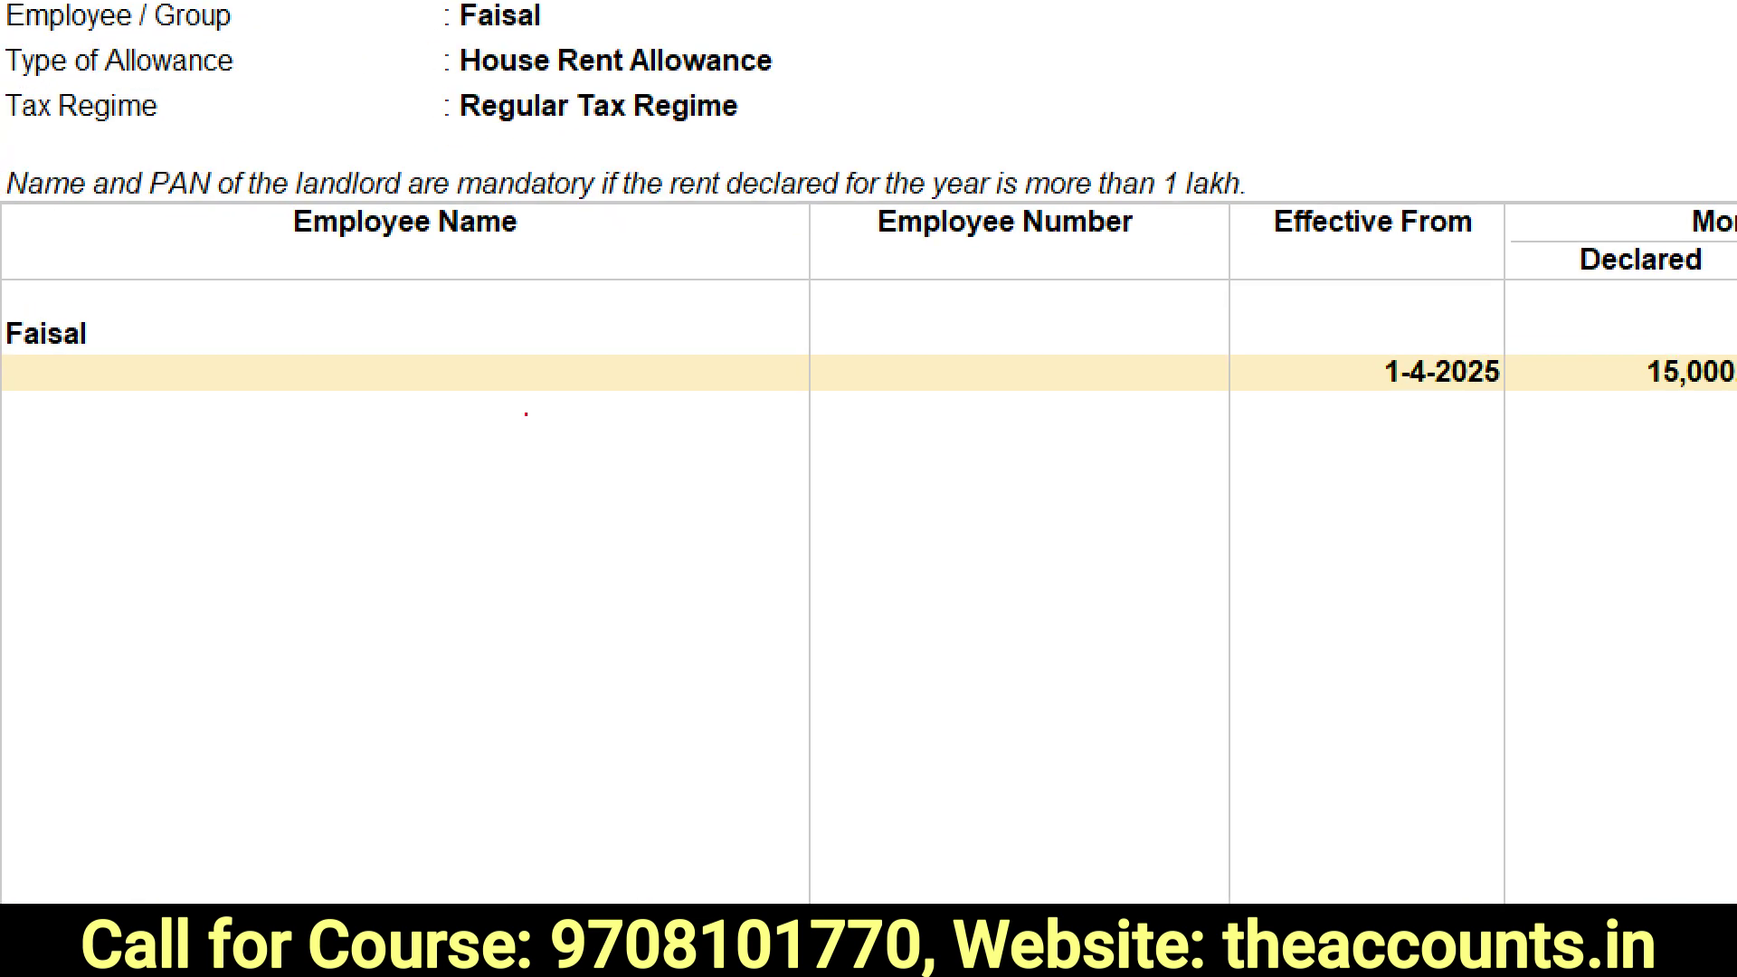
{"action": "mouse_move", "coordinate": [1243, 263]}
{"action": "left_mouse_down"}
{"action": "mouse_move", "coordinate": [1284, 217]}
{"action": "mouse_move", "coordinate": [761, 145]}
{"action": "mouse_move", "coordinate": [1095, 342]}
{"action": "mouse_move", "coordinate": [1253, 246]}
{"action": "left_mouse_up"}
{"action": "key", "text": "Escape"}
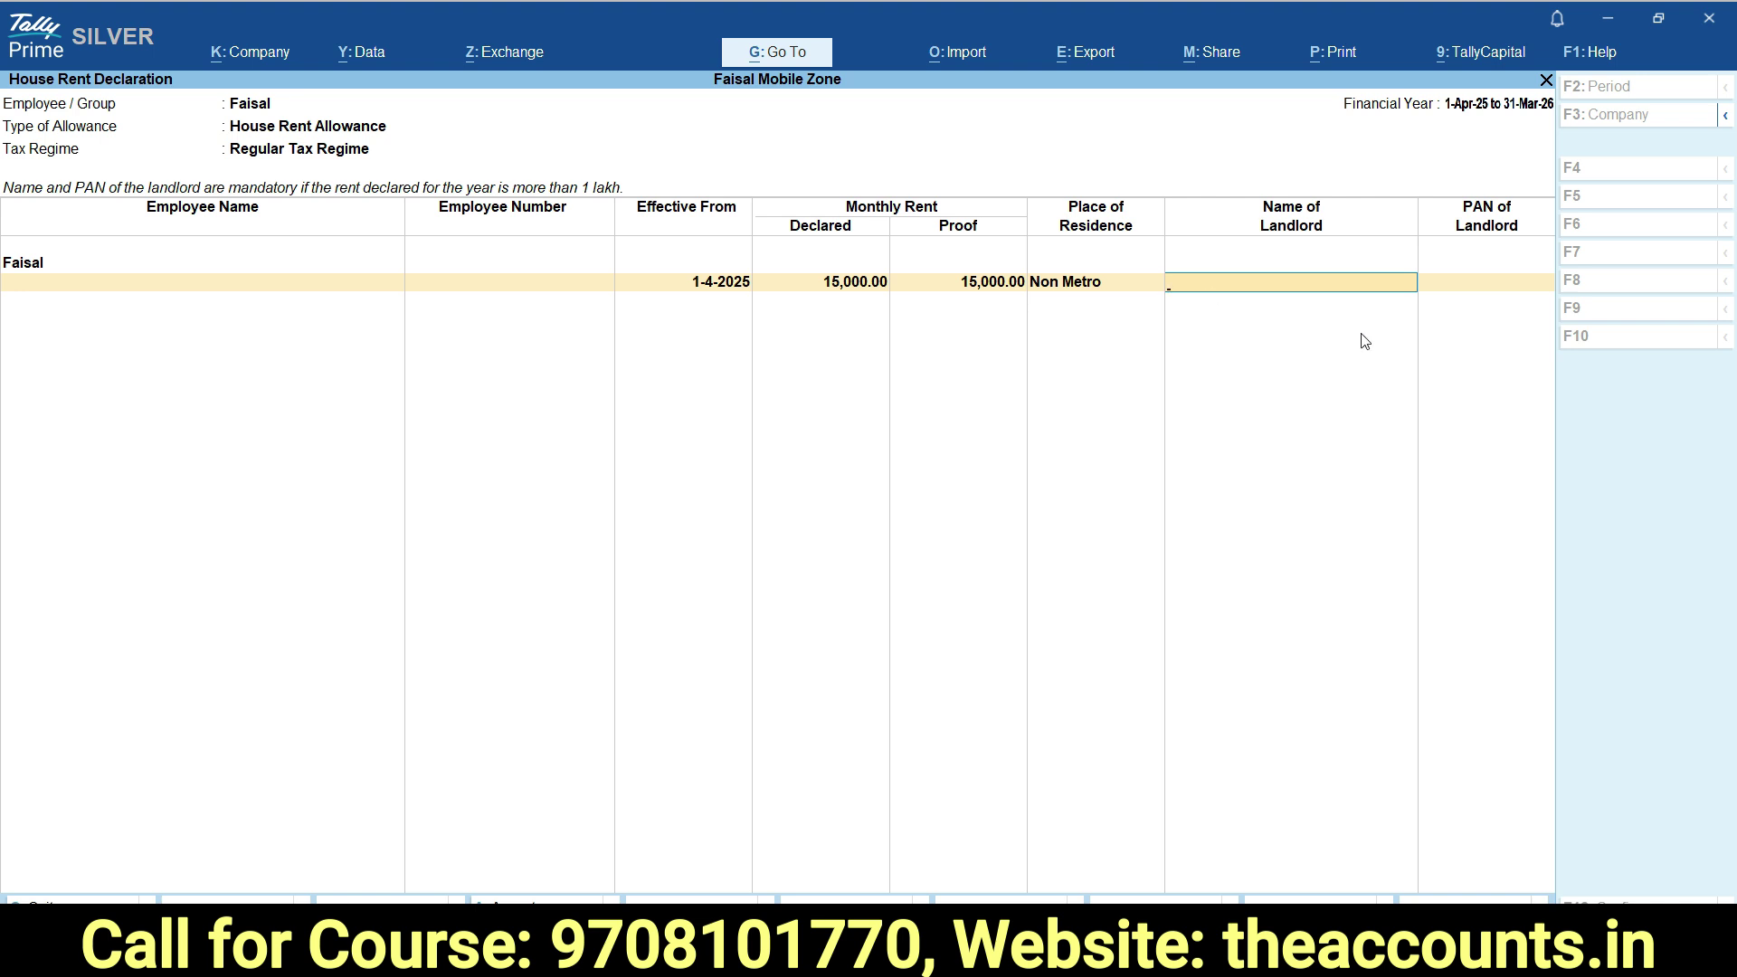
{"action": "type", "text": "Abc"}
{"action": "key", "text": "Return"}
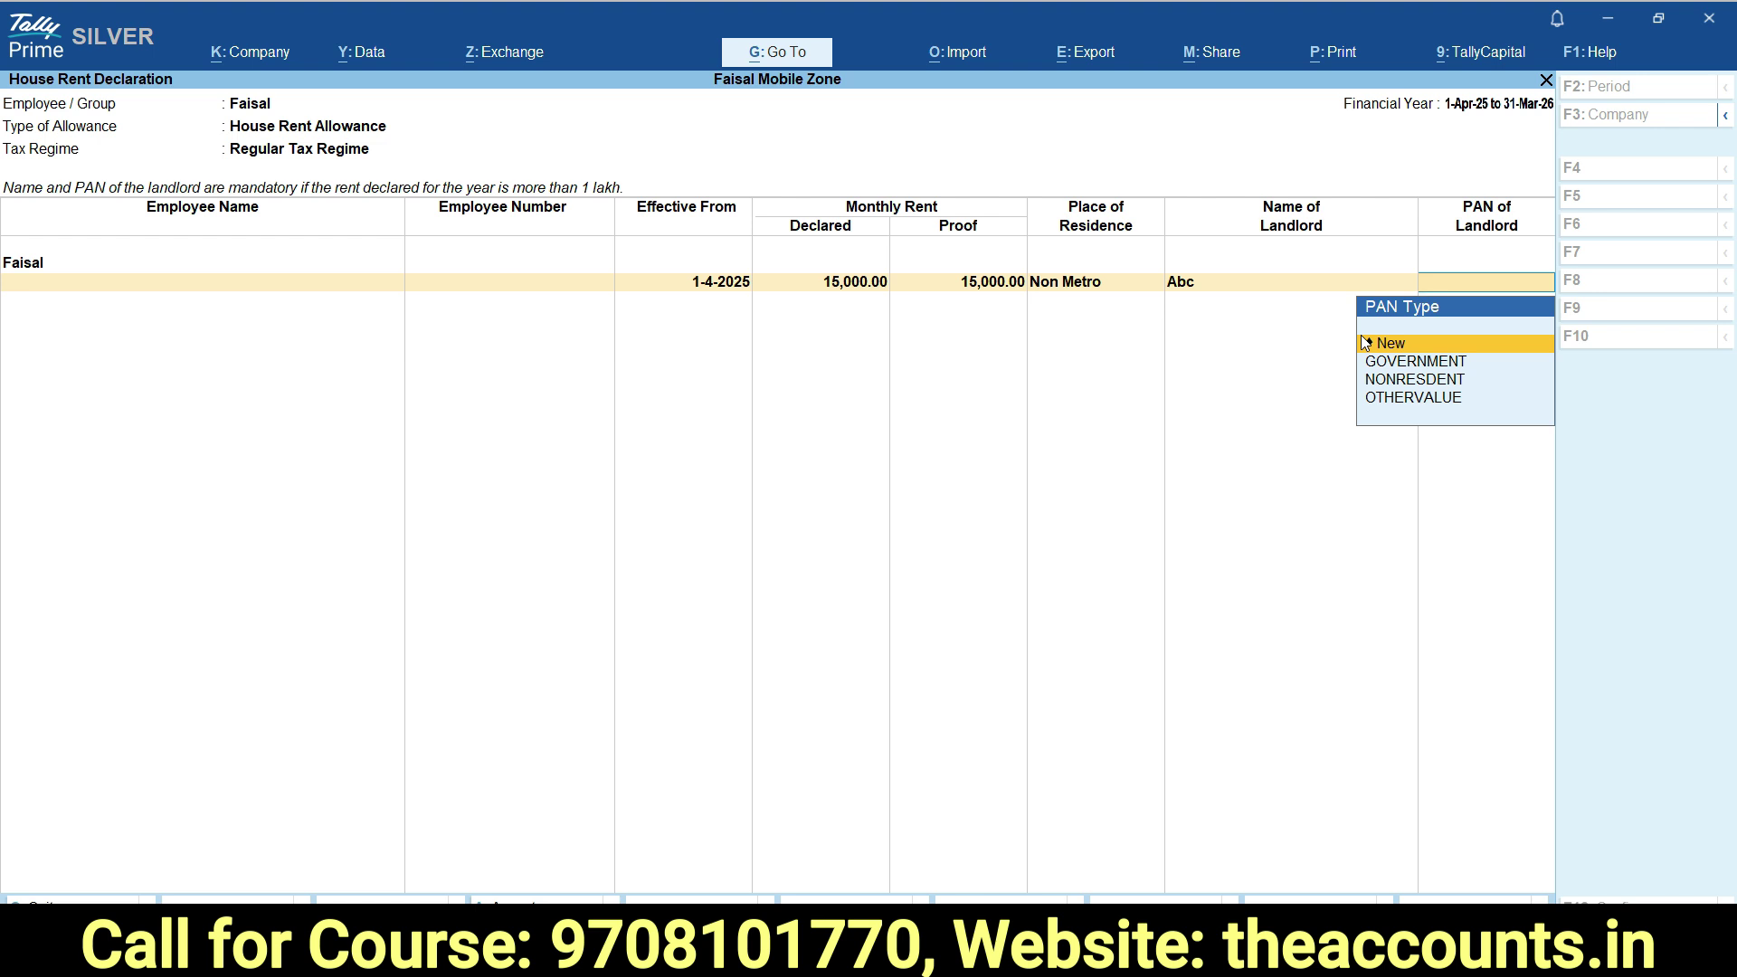
{"action": "key", "text": "Down"}
{"action": "key", "text": "Down"}
{"action": "key", "text": "Down"}
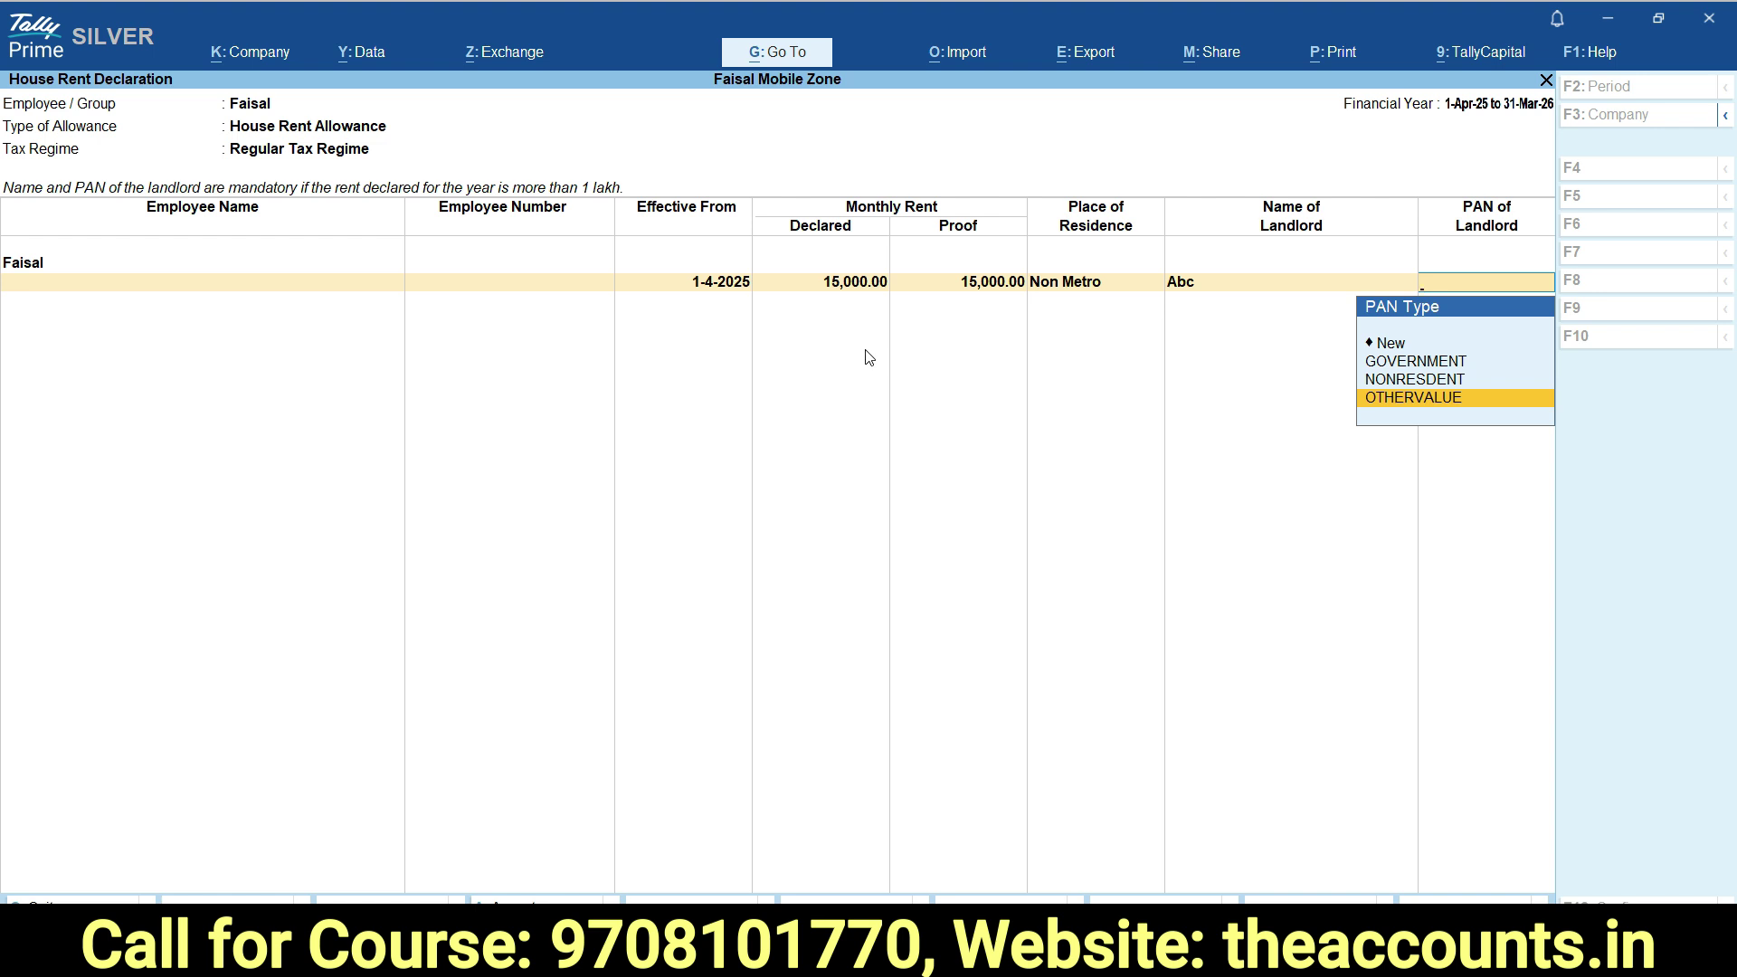
{"action": "key", "text": "Return"}
{"action": "key", "text": "Return"}
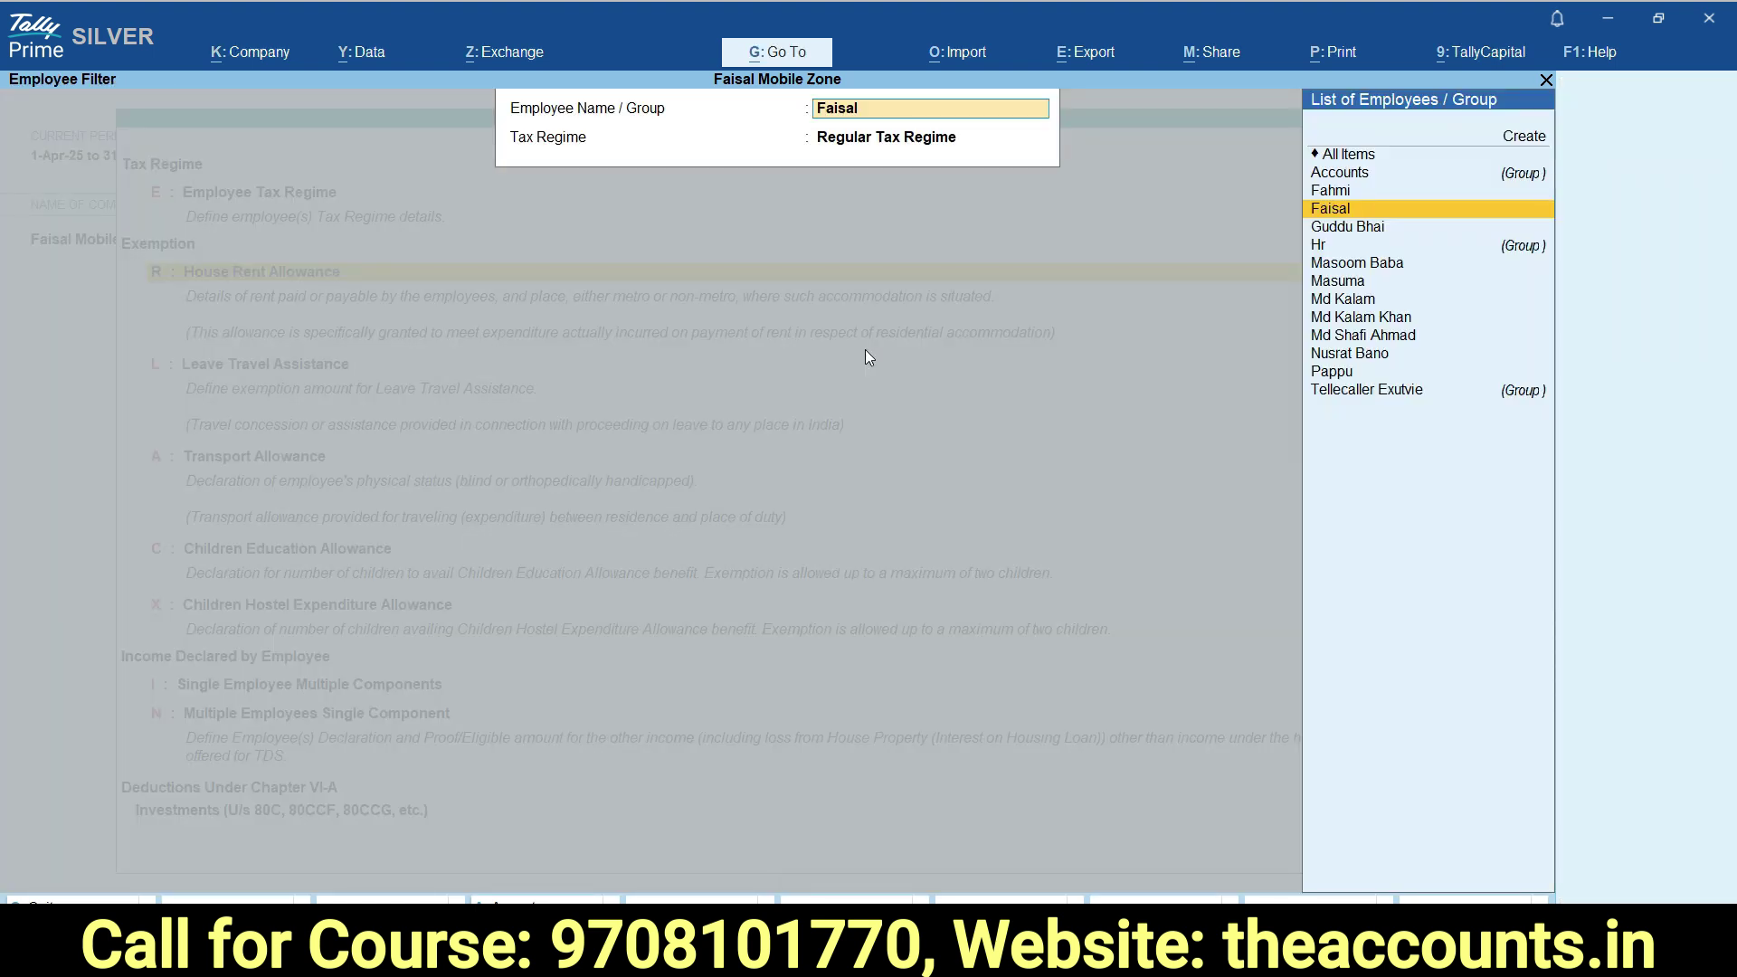
Close the Employee Filter and move to Single Employee Multiple Components in the declaration menu.
{"action": "key", "text": "Escape"}
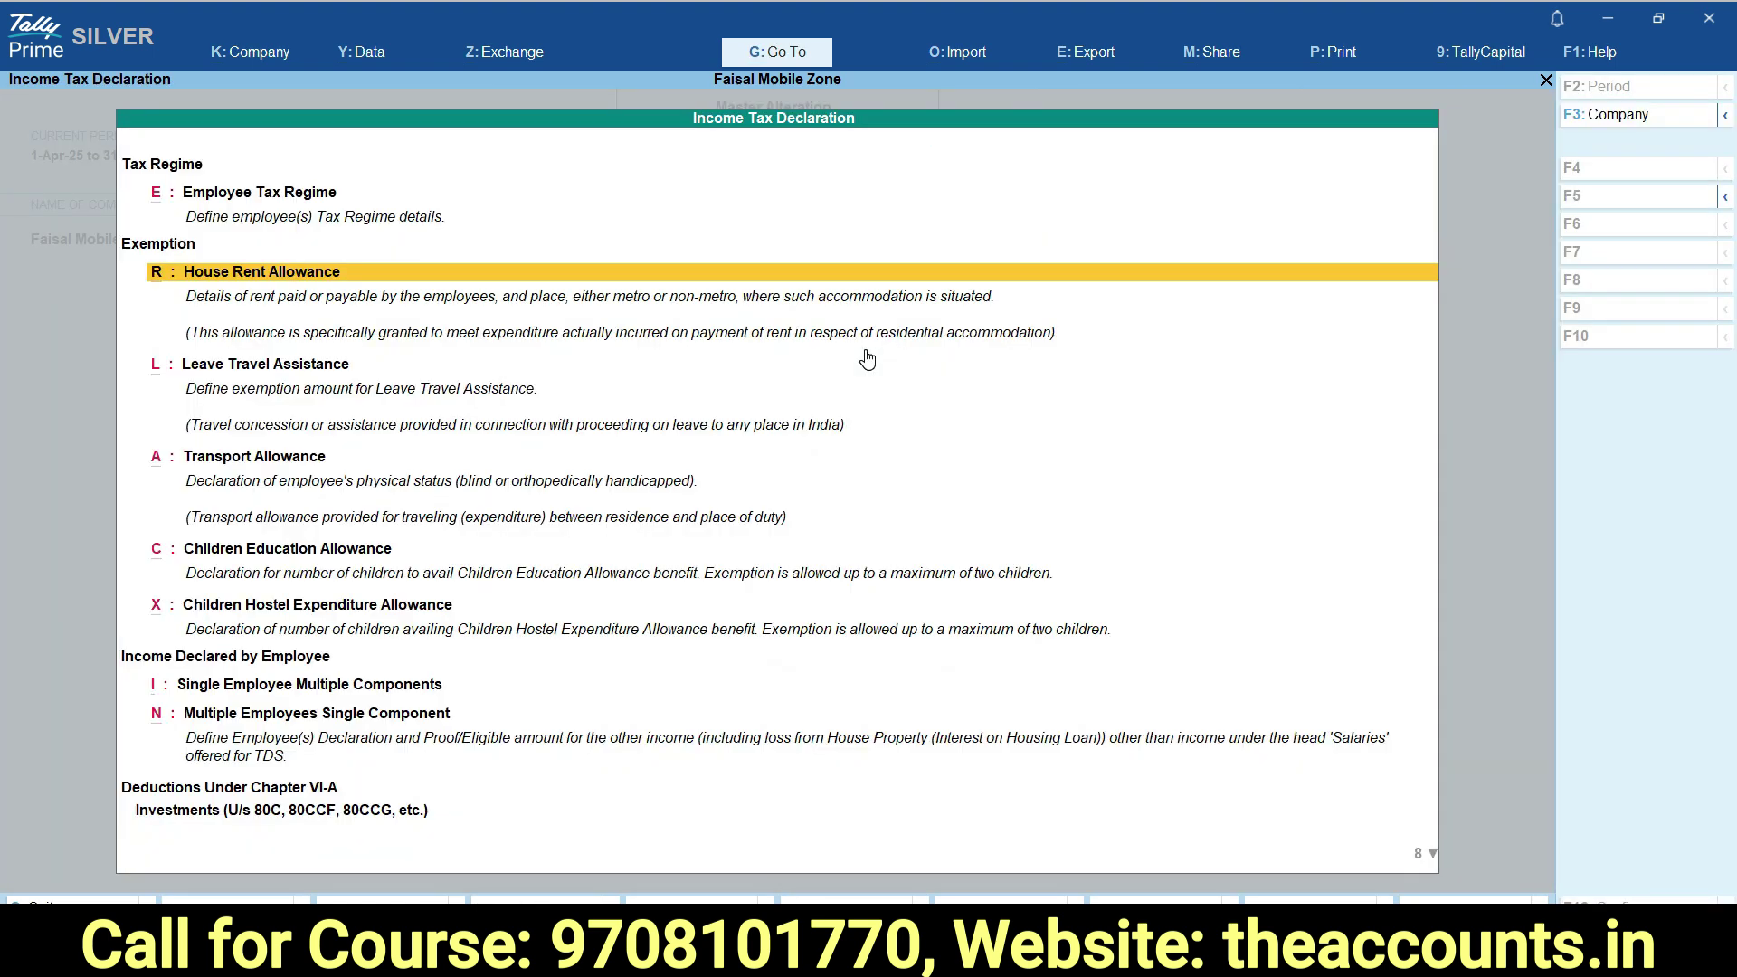
{"action": "key", "text": "Down"}
{"action": "key", "text": "Down"}
{"action": "key", "text": "Up"}
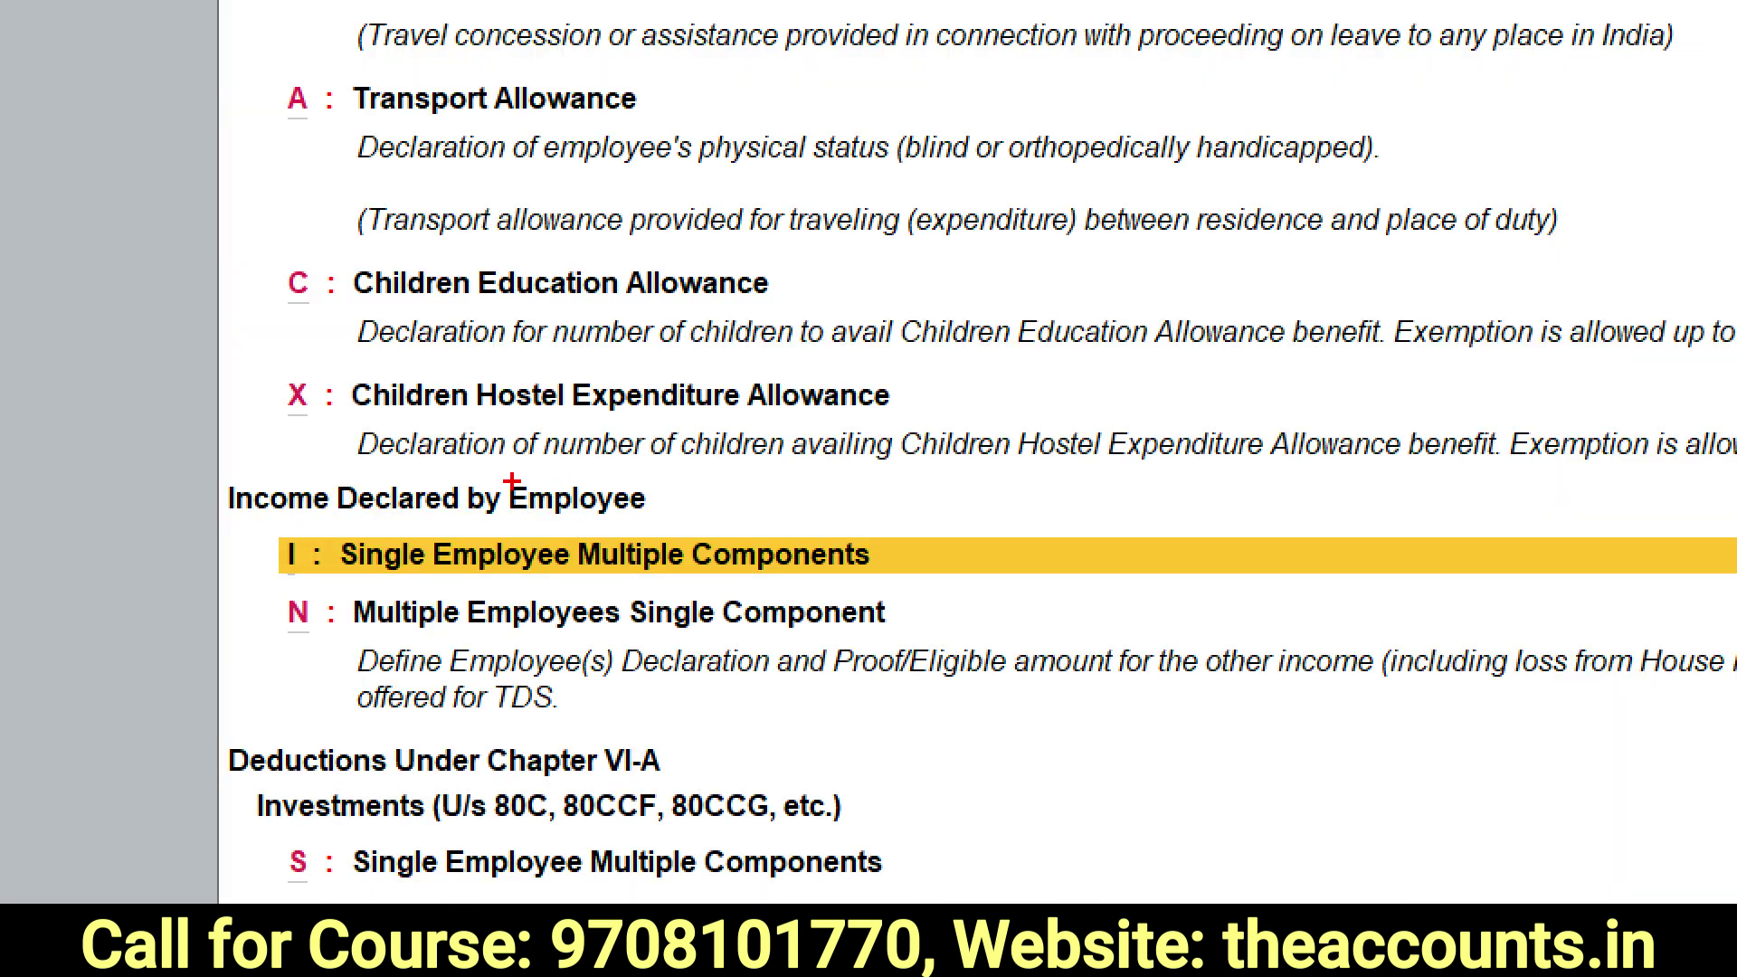
{"action": "mouse_move", "coordinate": [513, 482]}
{"action": "left_mouse_down"}
{"action": "mouse_move", "coordinate": [139, 480]}
{"action": "mouse_move", "coordinate": [361, 708]}
{"action": "mouse_move", "coordinate": [766, 496]}
{"action": "mouse_move", "coordinate": [489, 476]}
{"action": "left_mouse_up"}
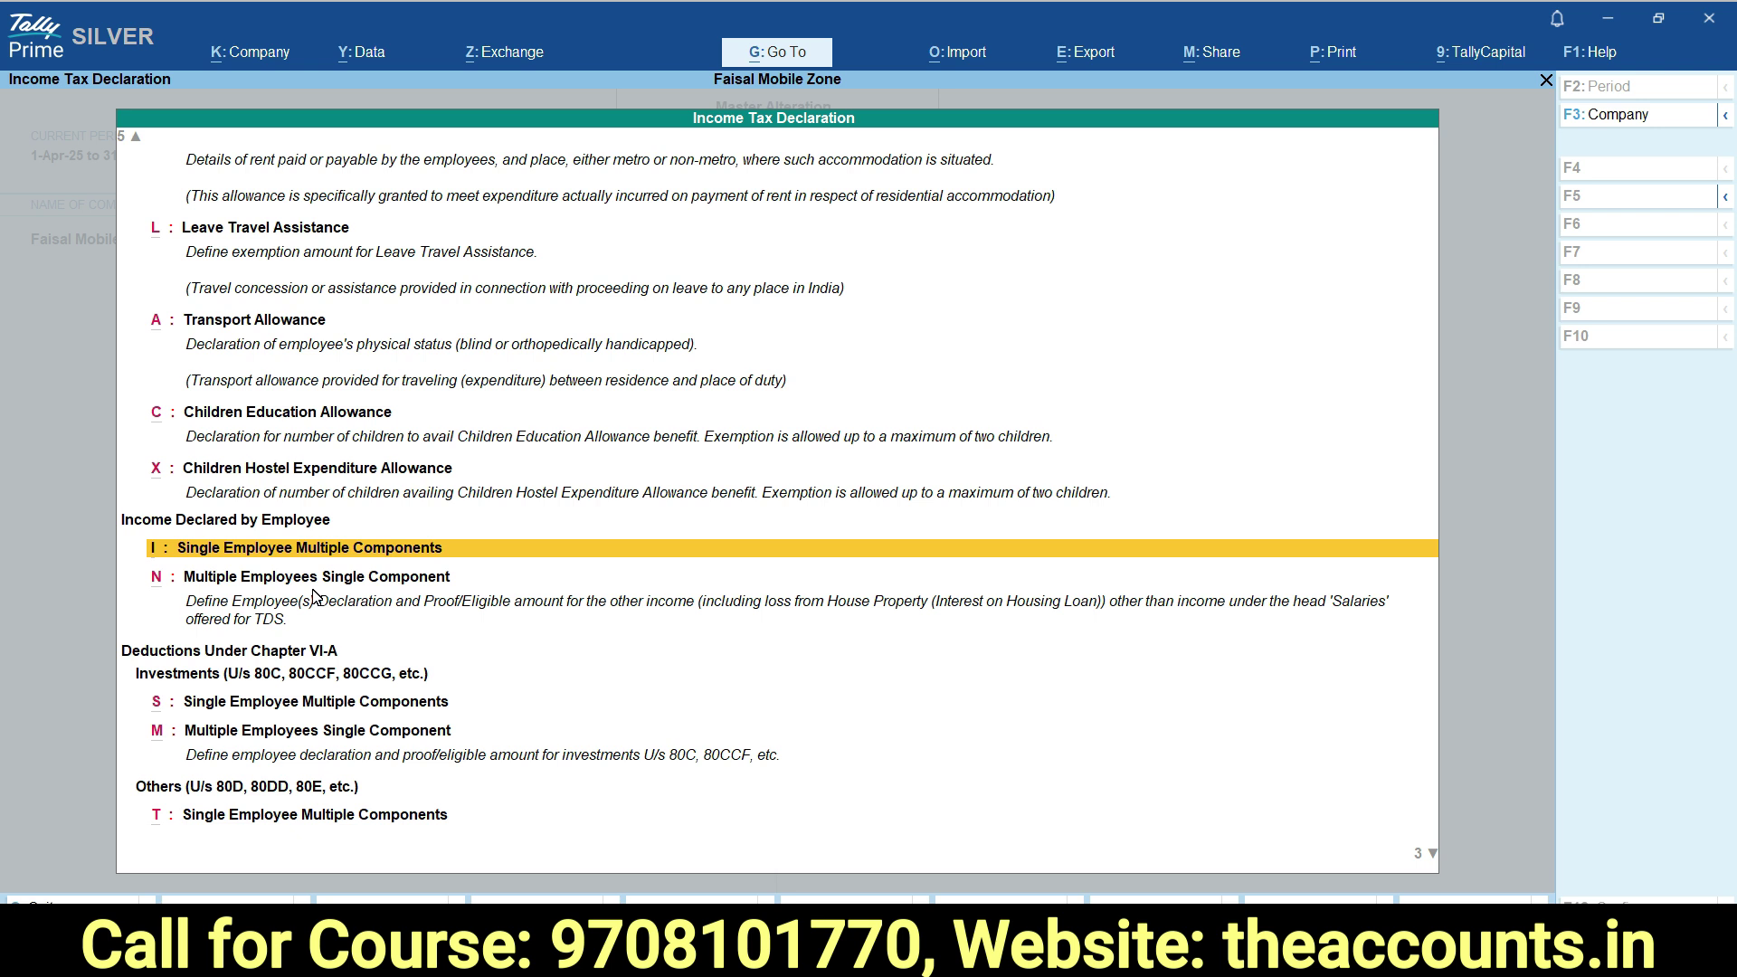
{"action": "key", "text": "Down"}
{"action": "key", "text": "Down"}
{"action": "key", "text": "Down"}
{"action": "key", "text": "Down"}
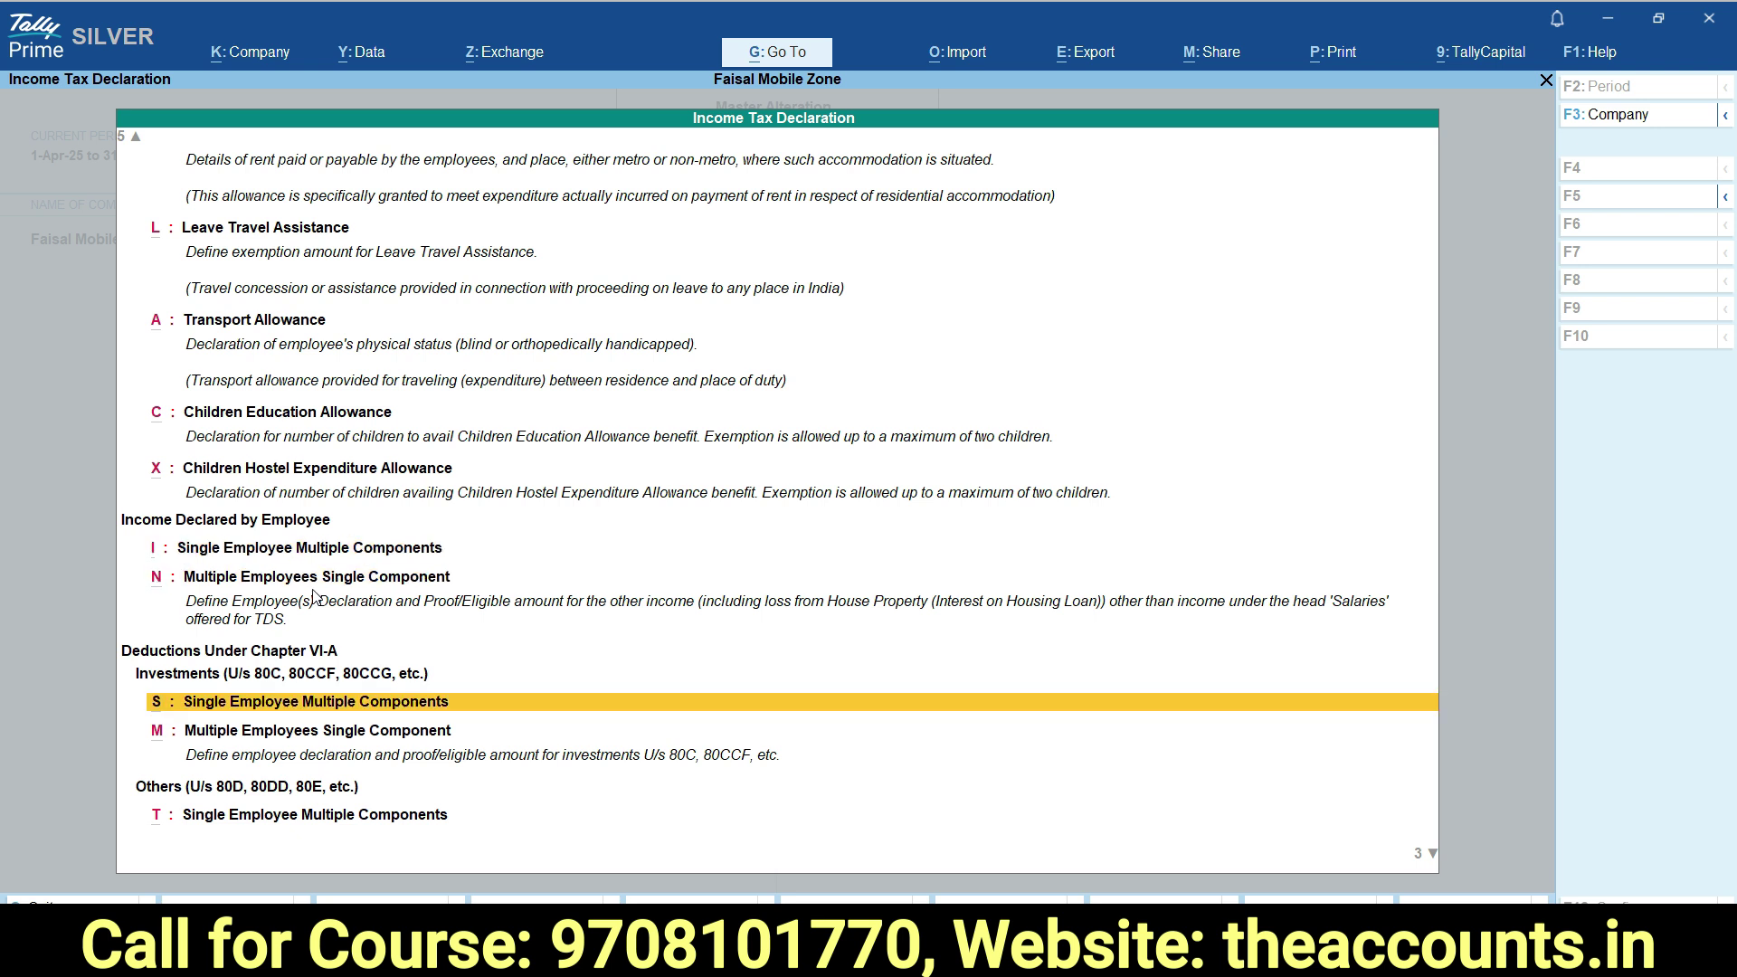
{"action": "key", "text": "Up"}
{"action": "key", "text": "Up"}
{"action": "key", "text": "Up"}
{"action": "key", "text": "Up"}
{"action": "key", "text": "Down"}
{"action": "key", "text": "Down"}
{"action": "key", "text": "Down"}
{"action": "key", "text": "Up"}
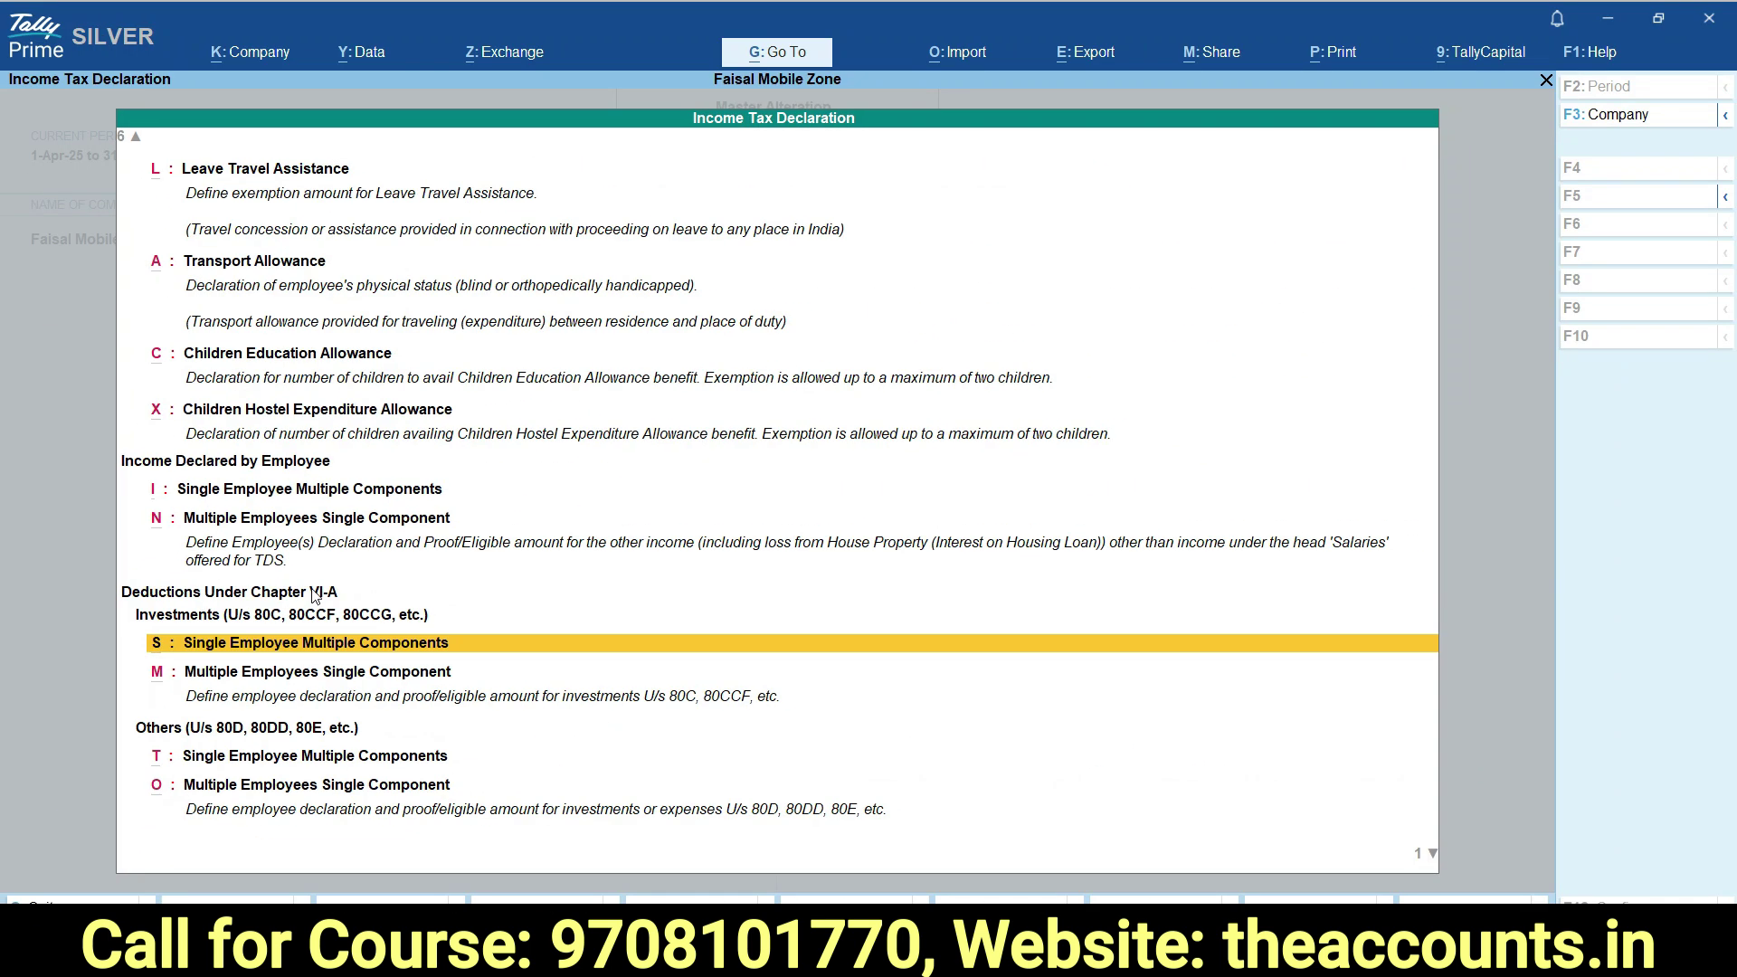
Open the employee's investment declaration and add Insurance Premium effective 1-4-2025.
{"action": "left_click", "coordinate": [284, 646]}
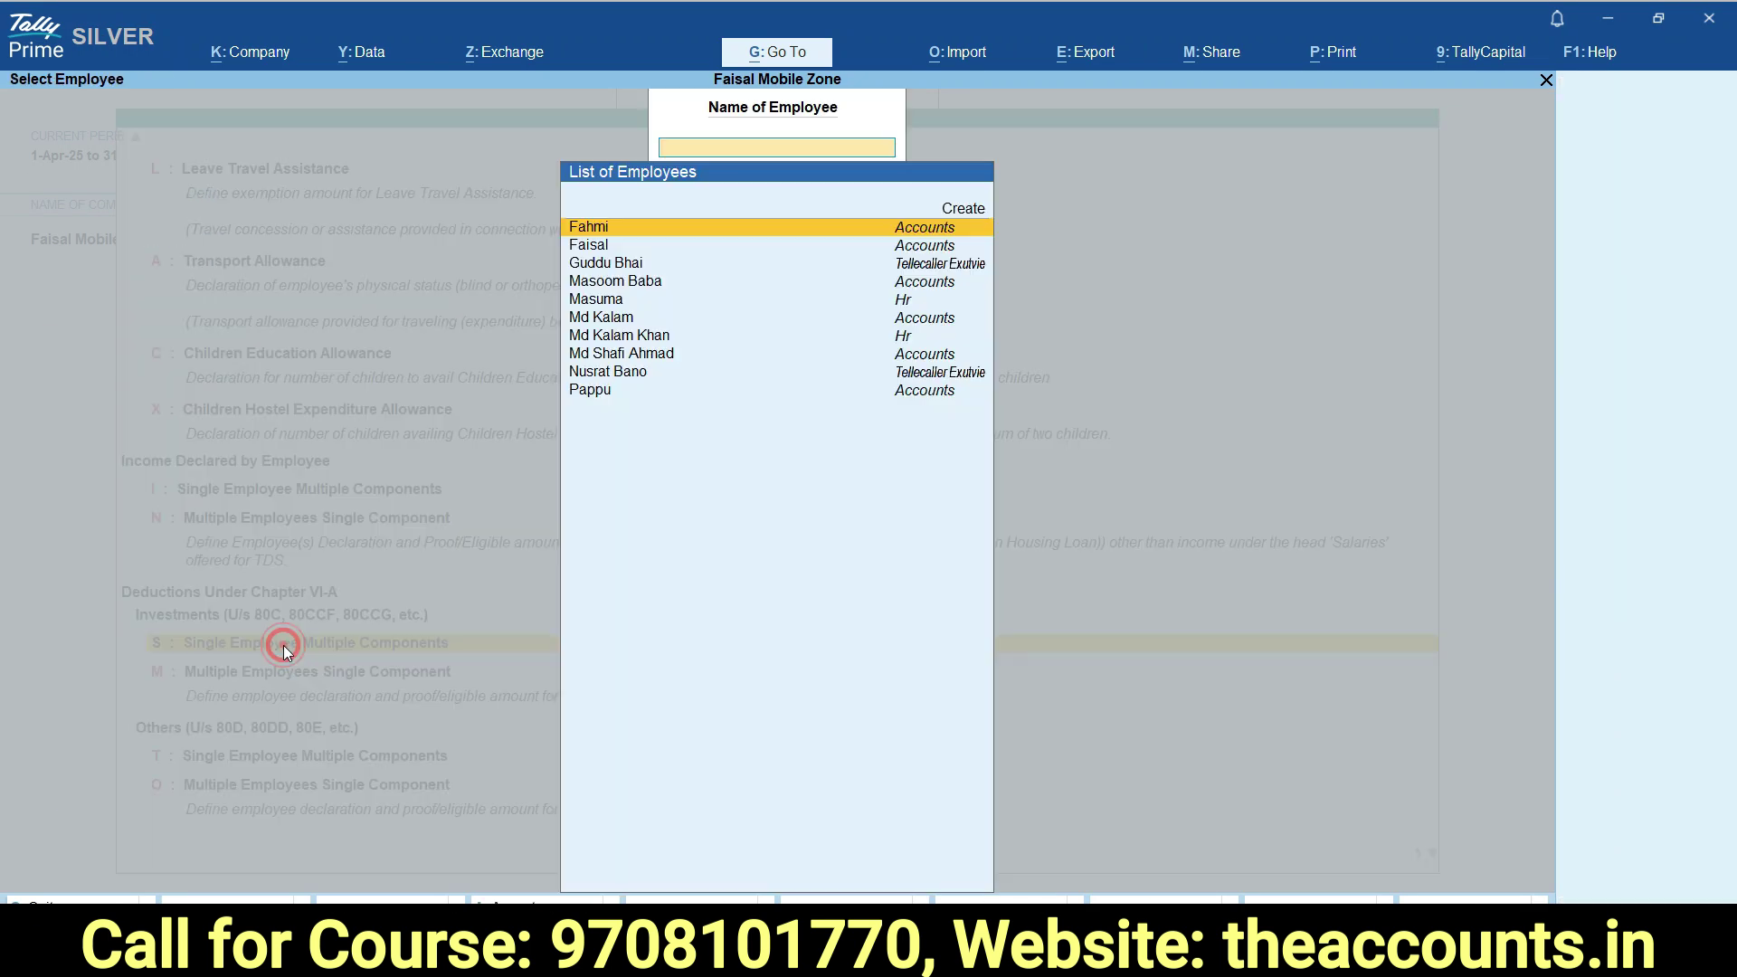
{"action": "left_click", "coordinate": [593, 249]}
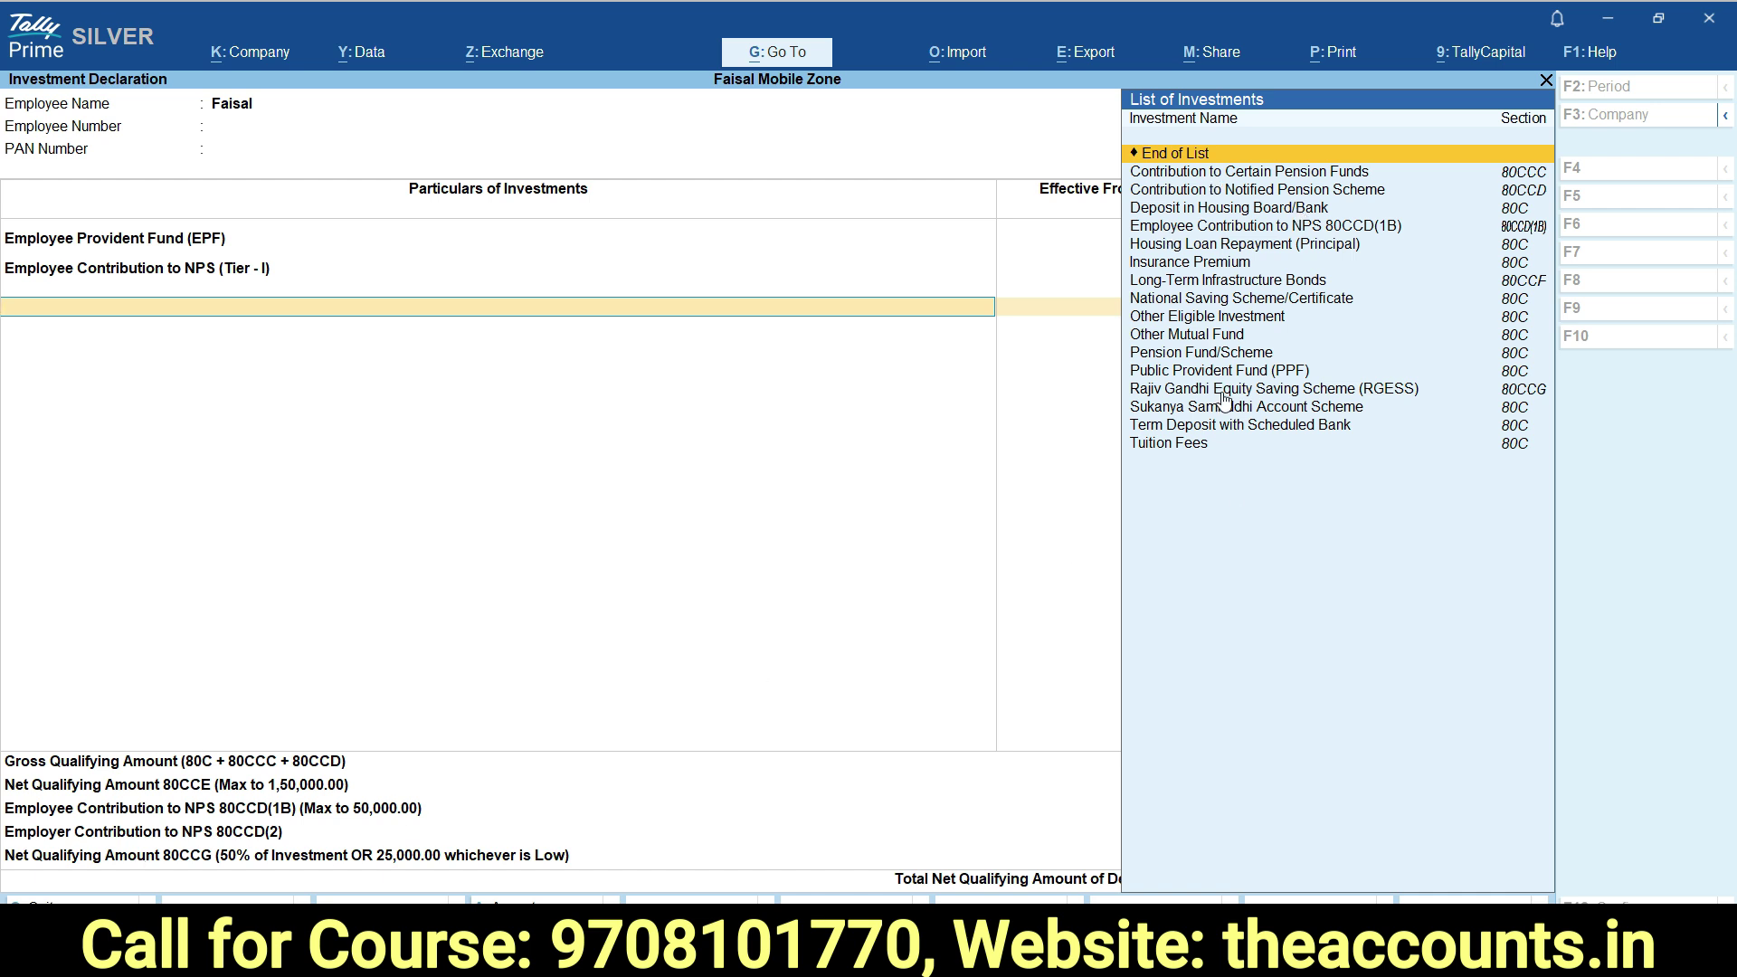
{"action": "left_click", "coordinate": [1198, 267]}
{"action": "type", "text": "1.4"}
{"action": "key", "text": "Return"}
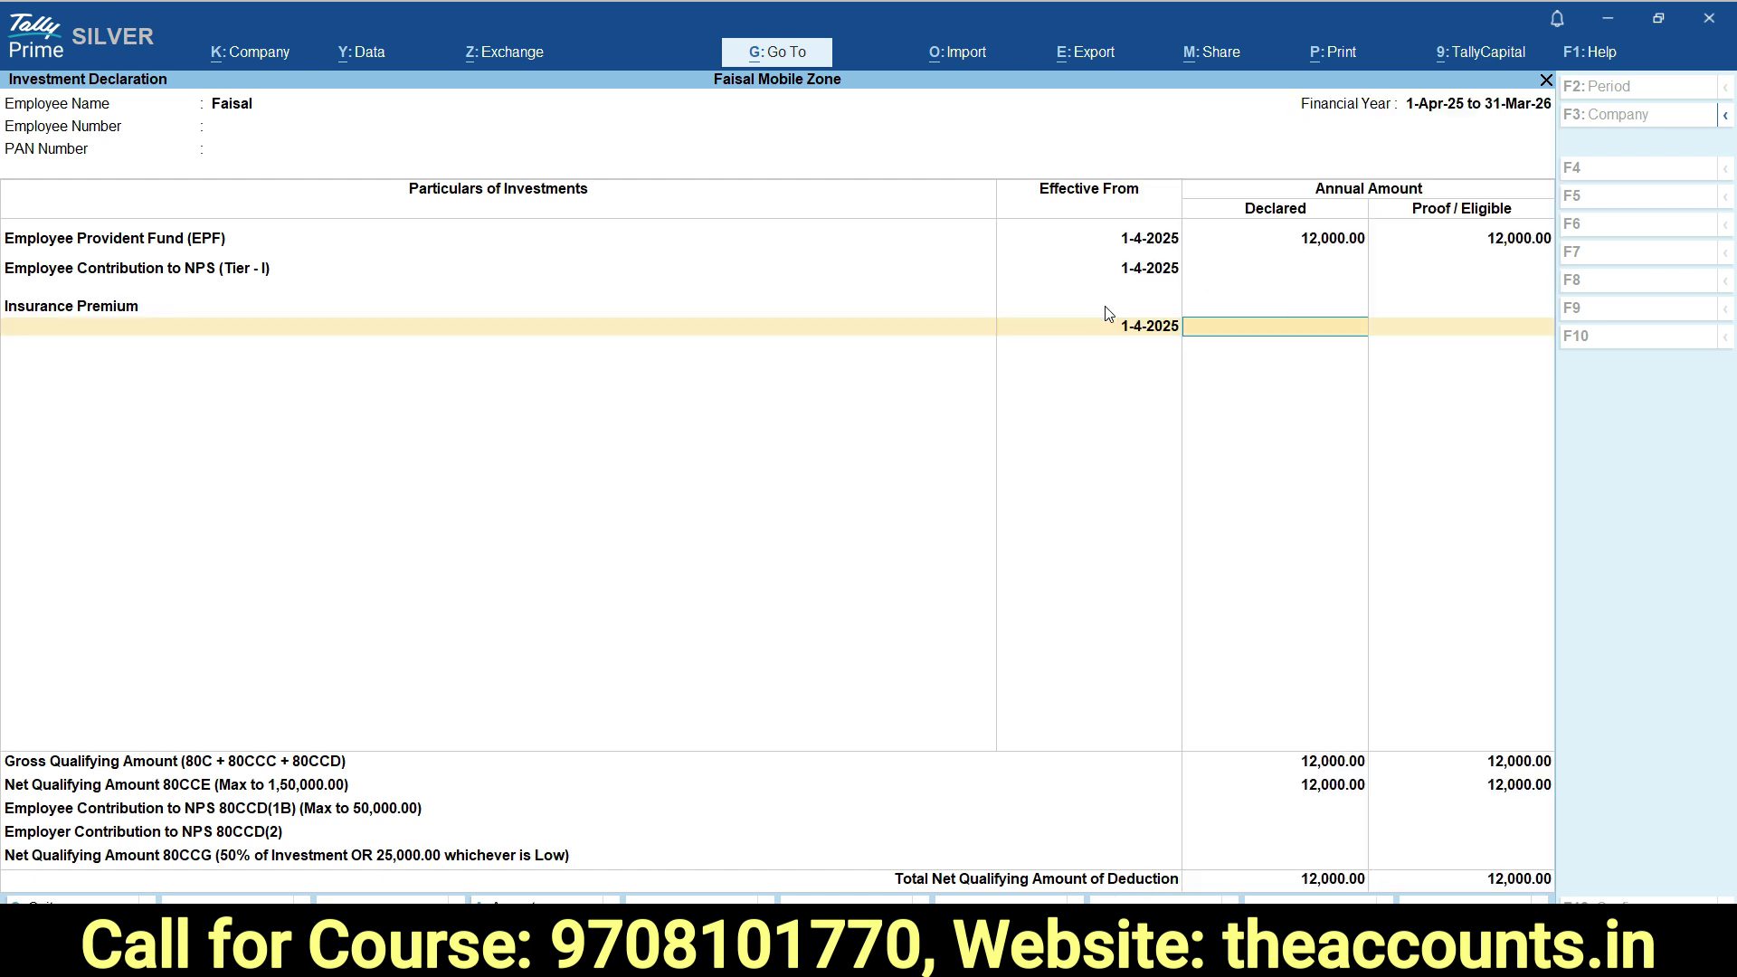
Enter 2,50,000 declared and 2,50,000 proof for Insurance Premium, correcting an initial 1,50,000.
{"action": "type", "text": "2,5"}
{"action": "type", "text": "0,000"}
{"action": "key", "text": "Return"}
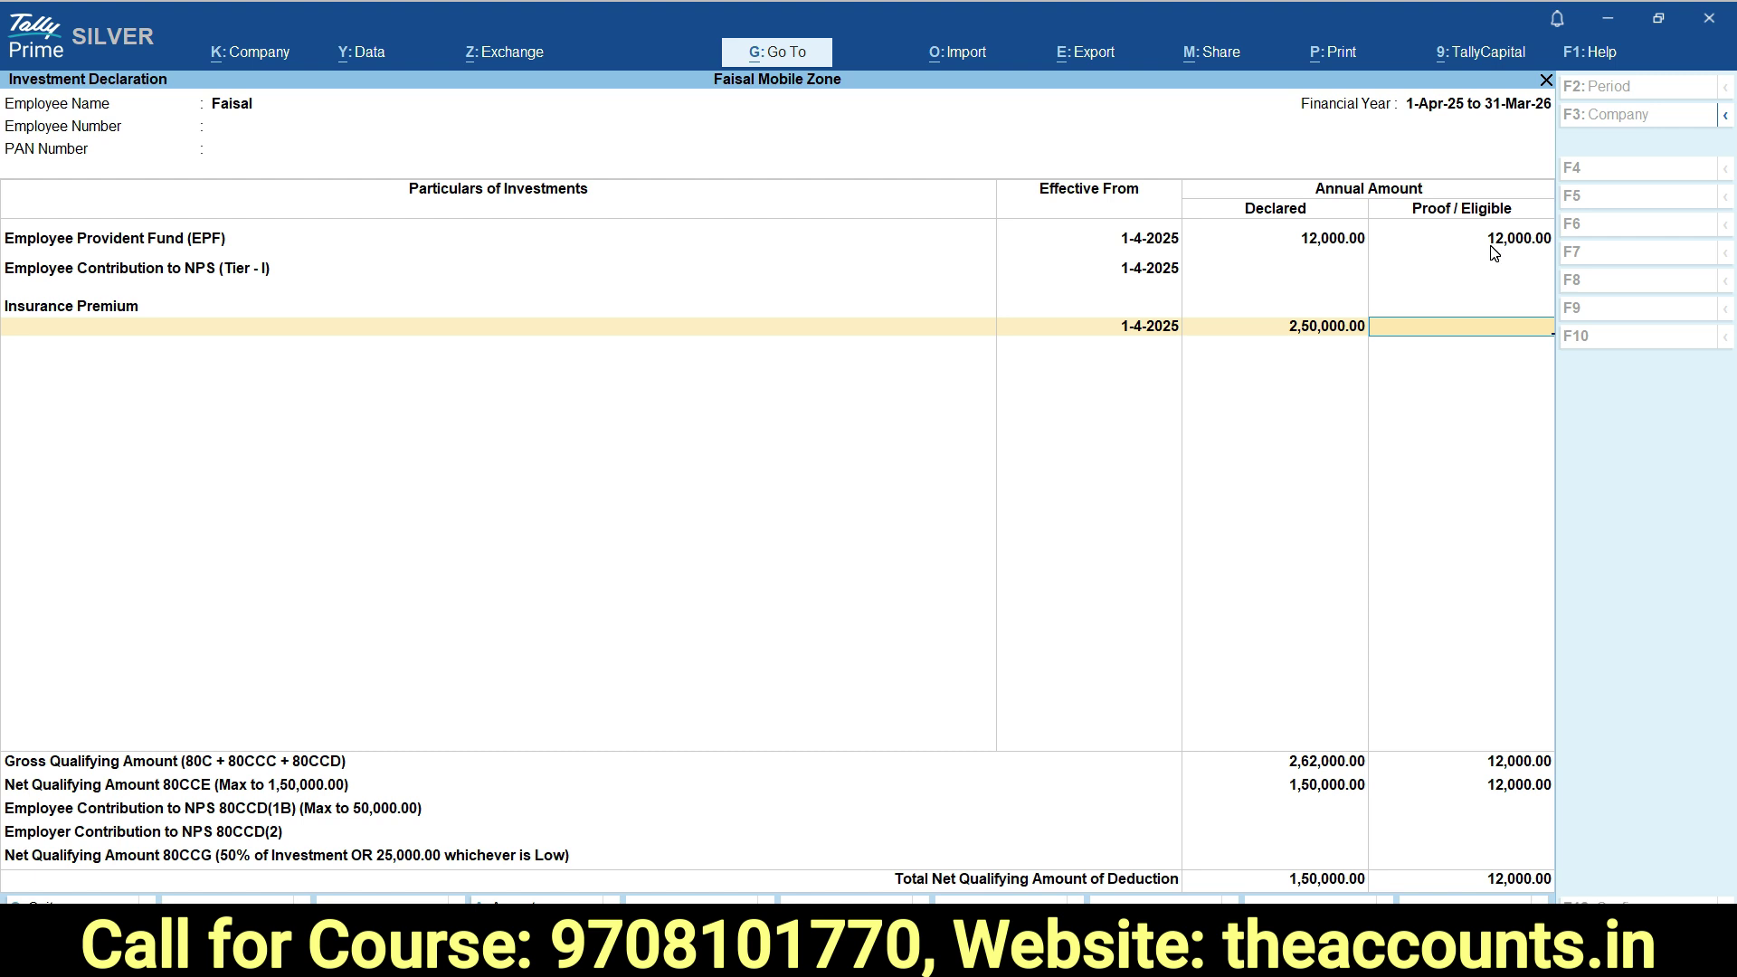
{"action": "type", "text": "150000"}
{"action": "key", "text": "Return"}
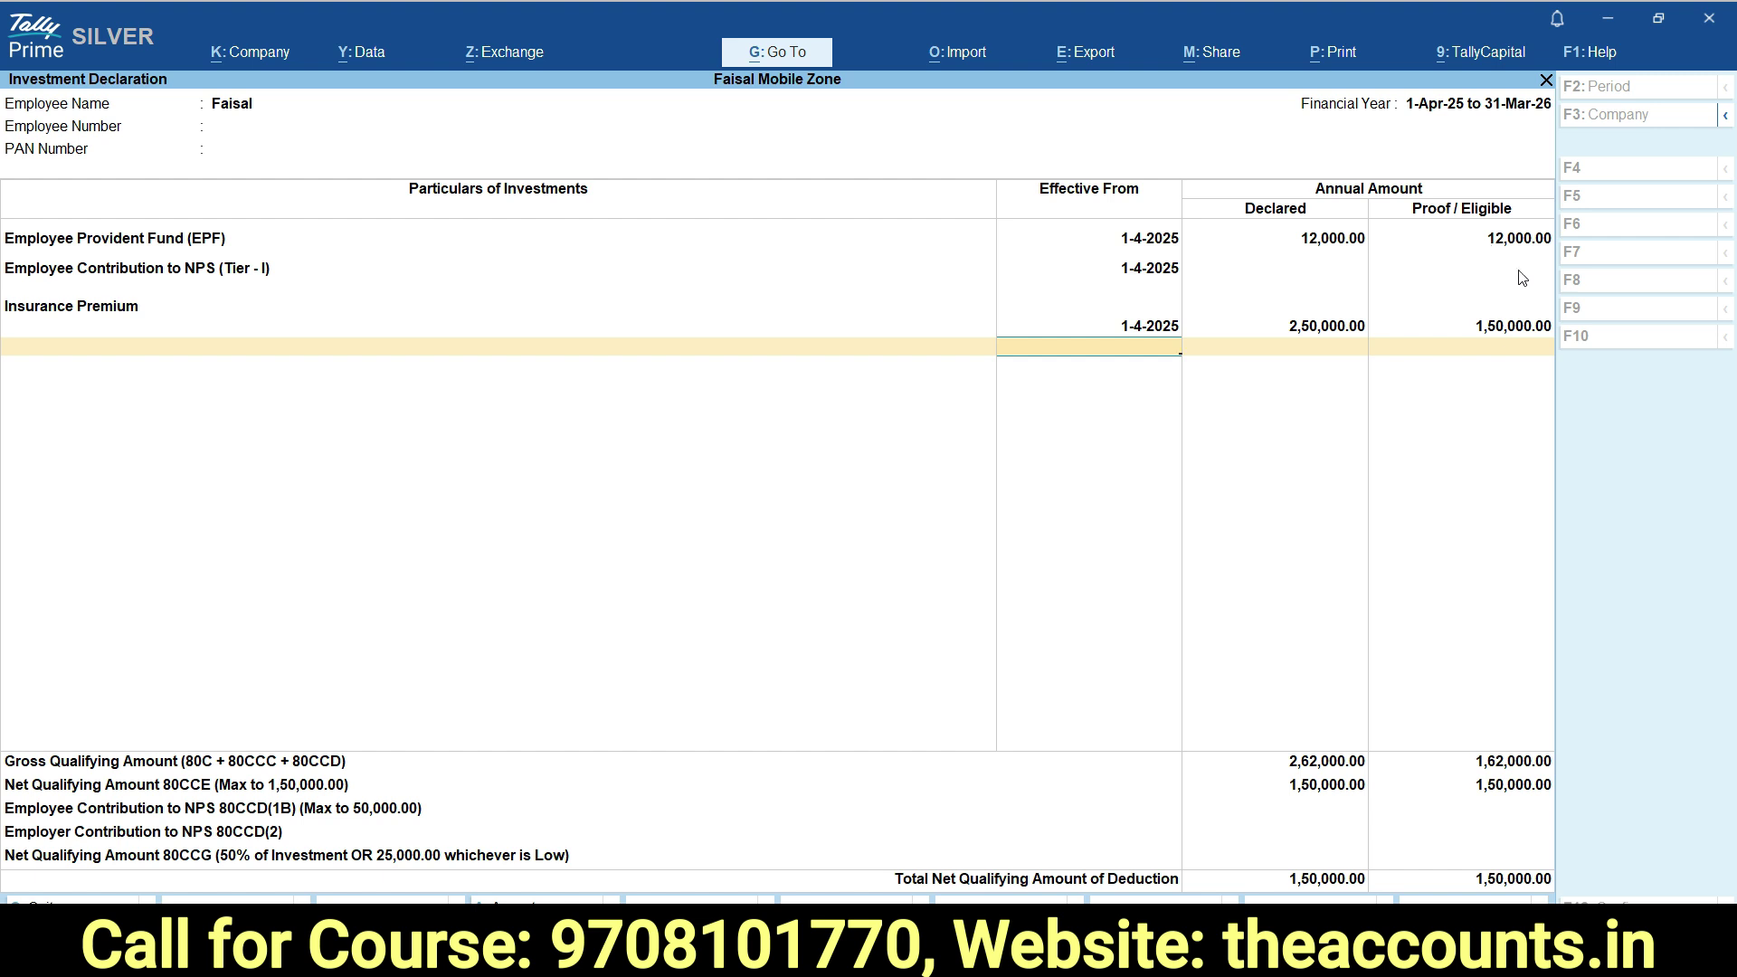
{"action": "left_click", "coordinate": [1484, 328]}
{"action": "type", "text": "250000"}
{"action": "key", "text": "Return"}
Step back past the Insurance Premium row and save the declaration, capped at 1,50,000.00 net deduction.
{"action": "key", "text": "BackSpace"}
{"action": "key", "text": "BackSpace"}
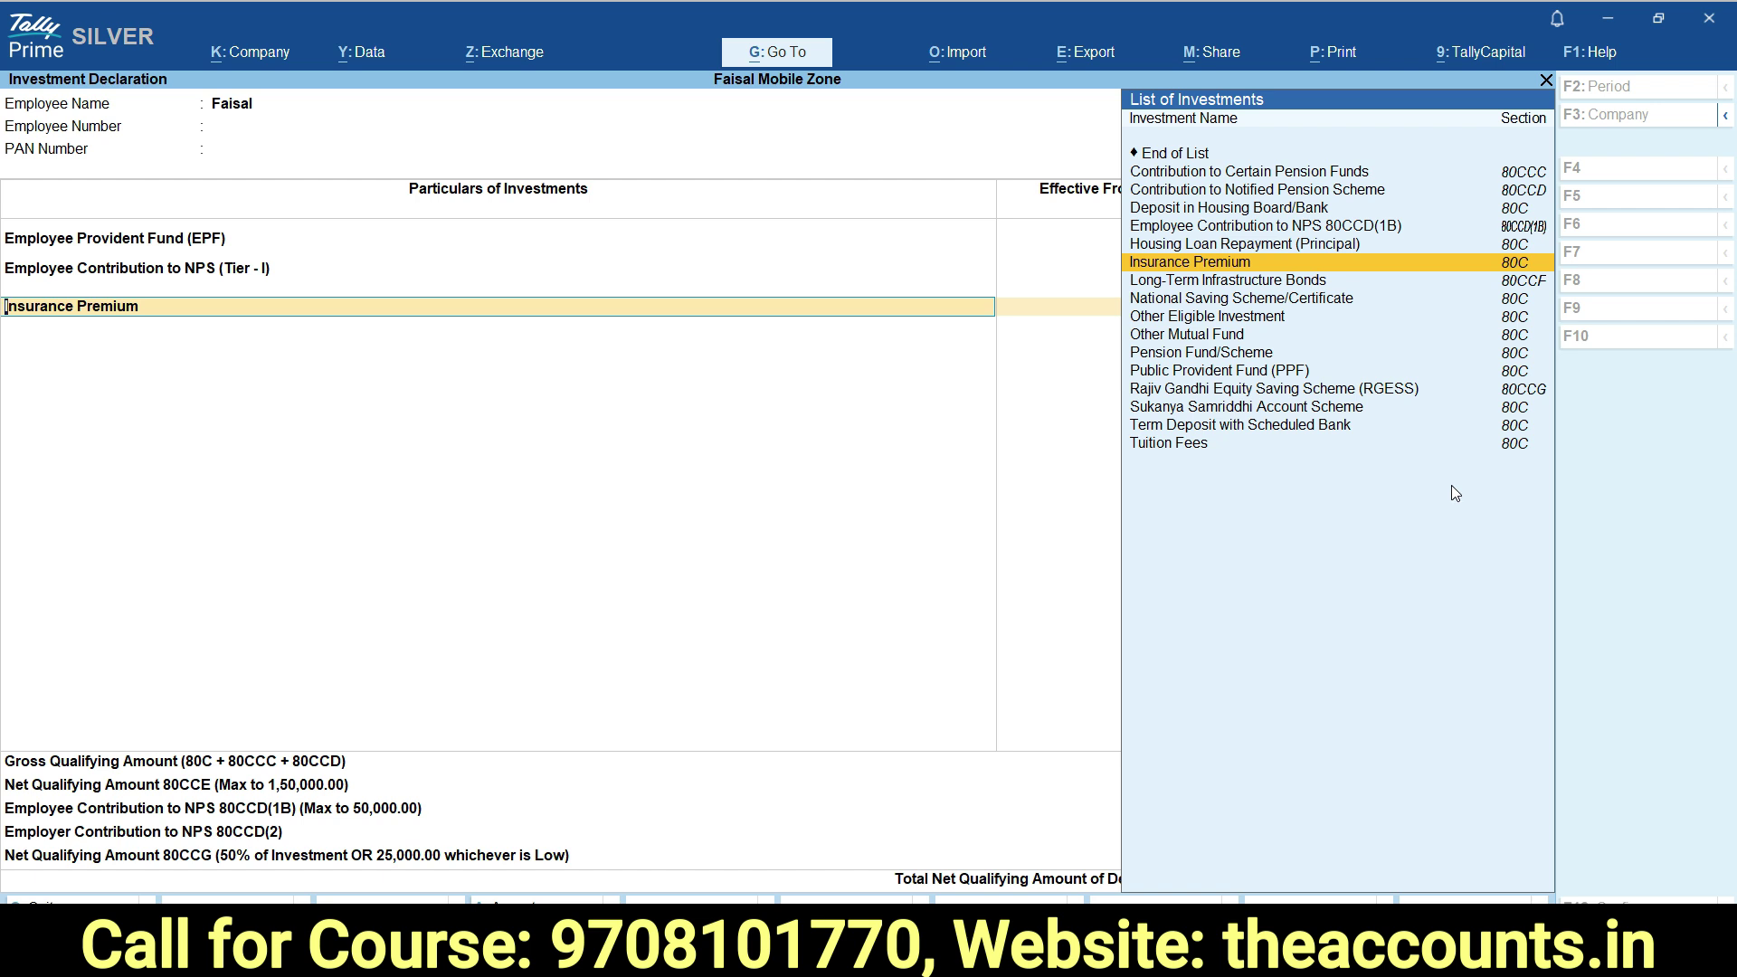
{"action": "key", "text": "ctrl+a"}
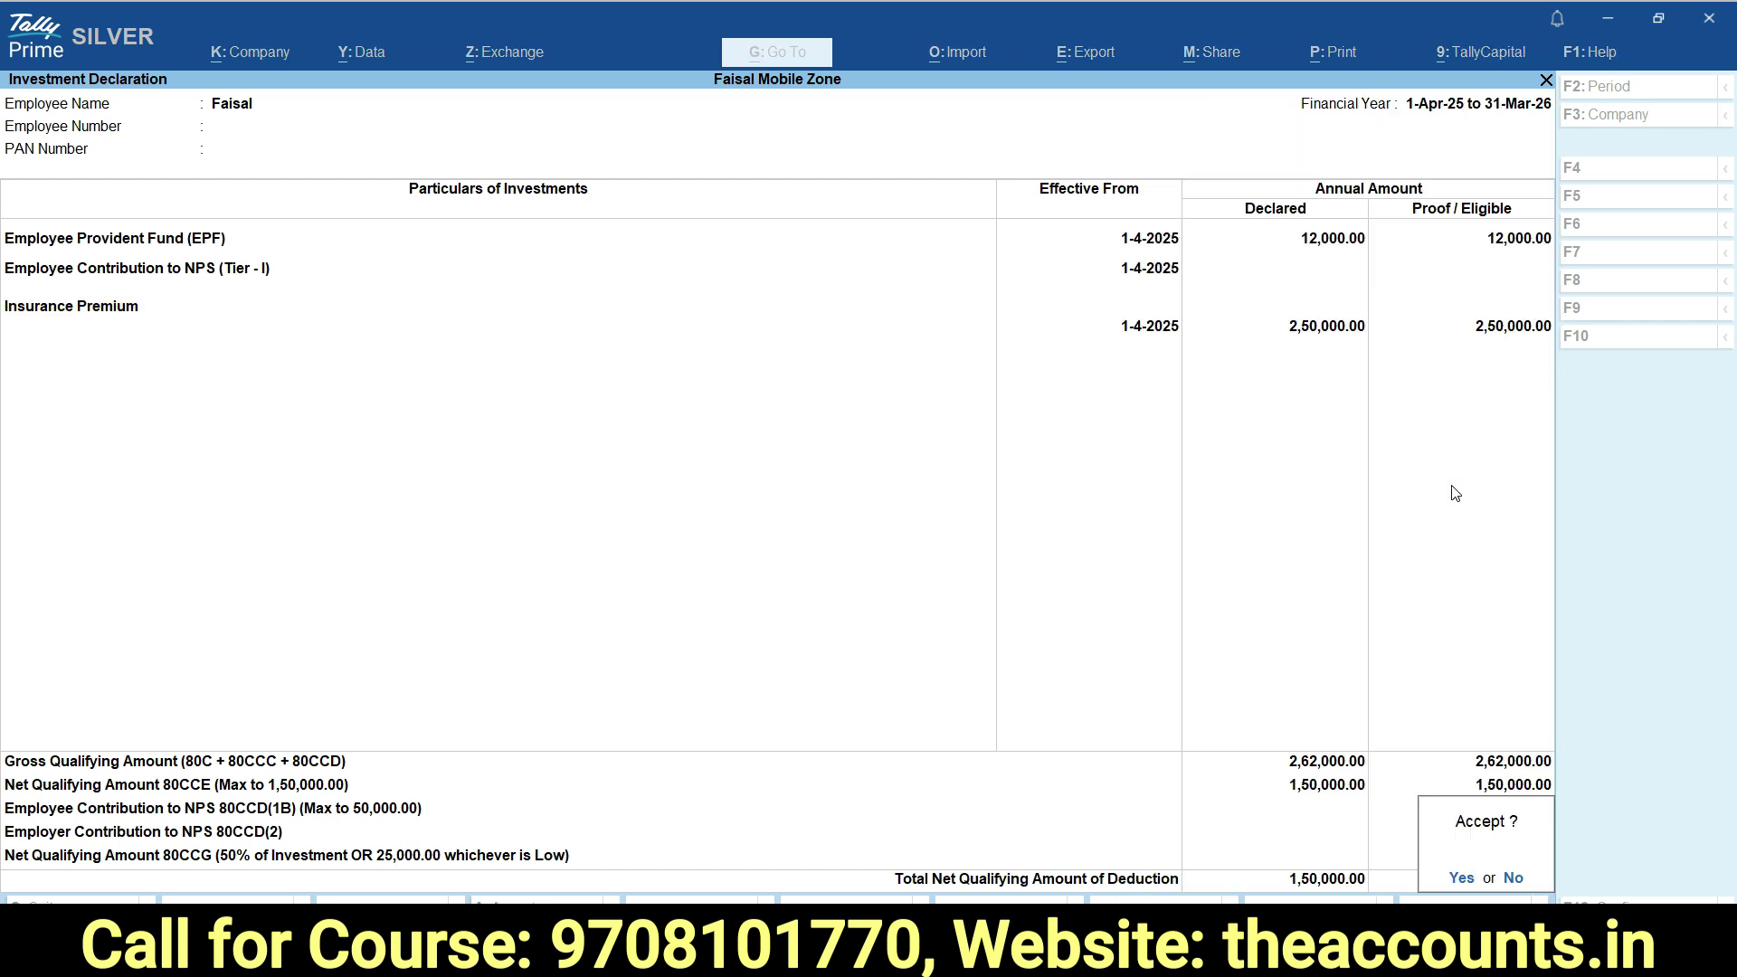
Review the employee's Chapter VIA other deductions declaration, then exit to the Gateway of Tally.
{"action": "key", "text": "Escape"}
{"action": "key", "text": "Escape"}
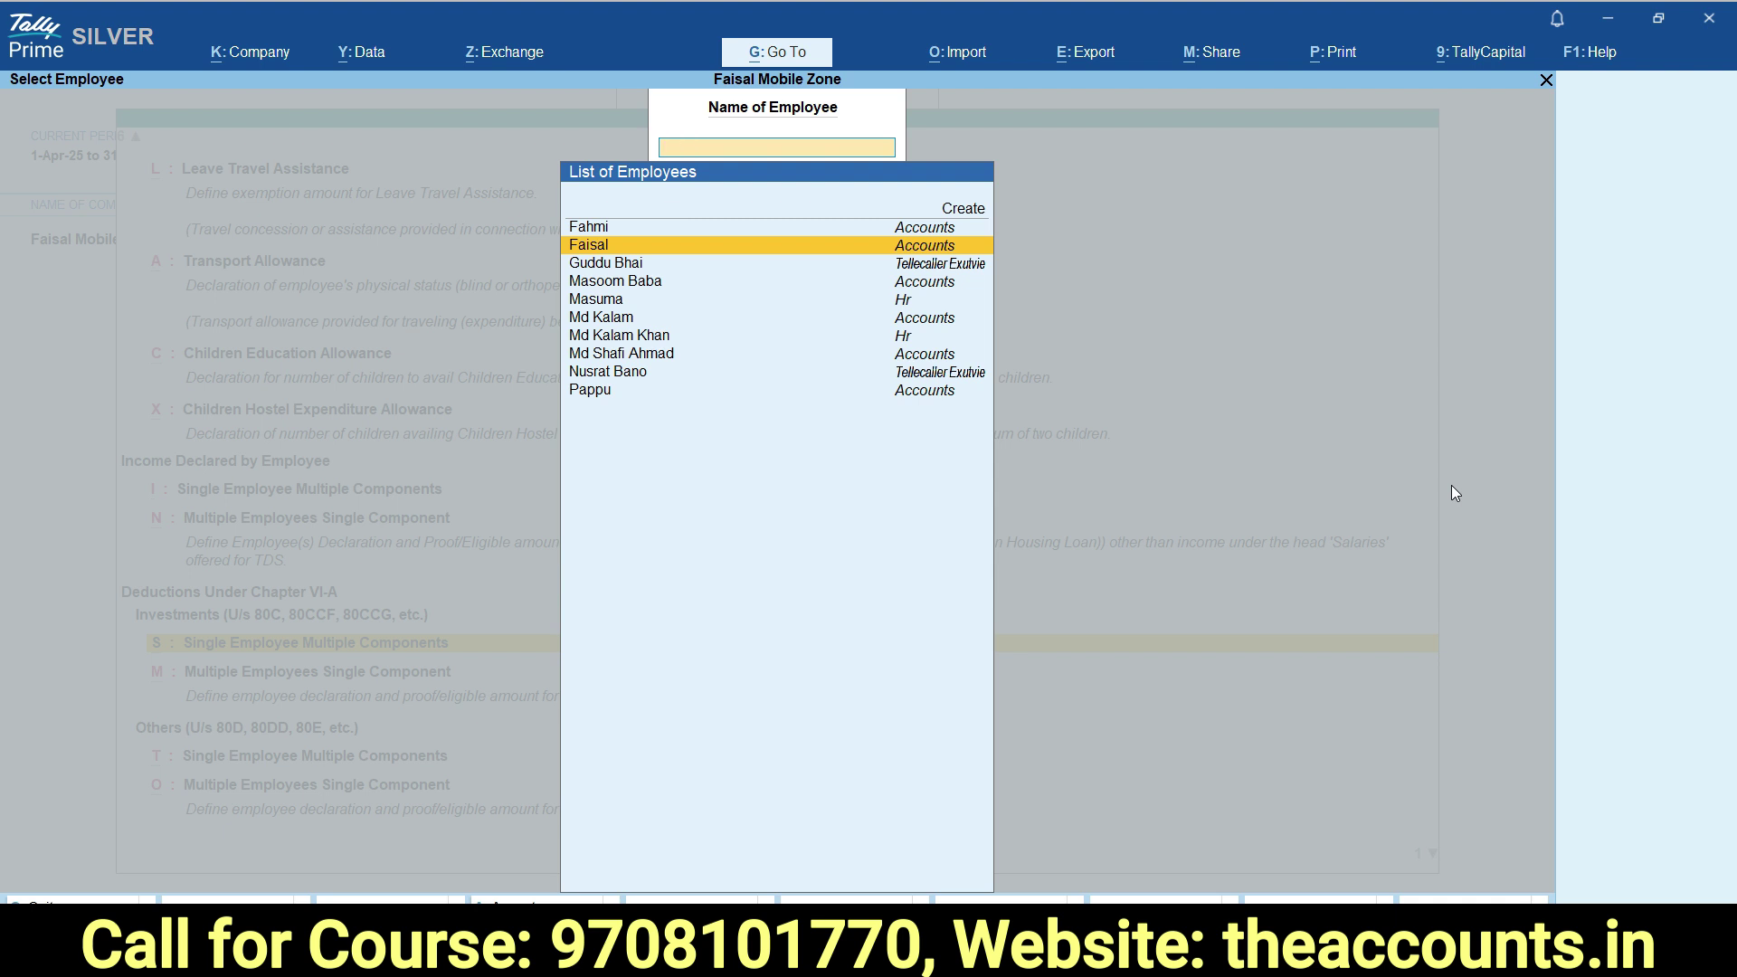
{"action": "key", "text": "Down"}
{"action": "key", "text": "Down"}
{"action": "key", "text": "Down"}
{"action": "key", "text": "Down"}
{"action": "key", "text": "Up"}
{"action": "key", "text": "Up"}
{"action": "key", "text": "Up"}
{"action": "key", "text": "Down"}
{"action": "key", "text": "Up"}
{"action": "key", "text": "Down"}
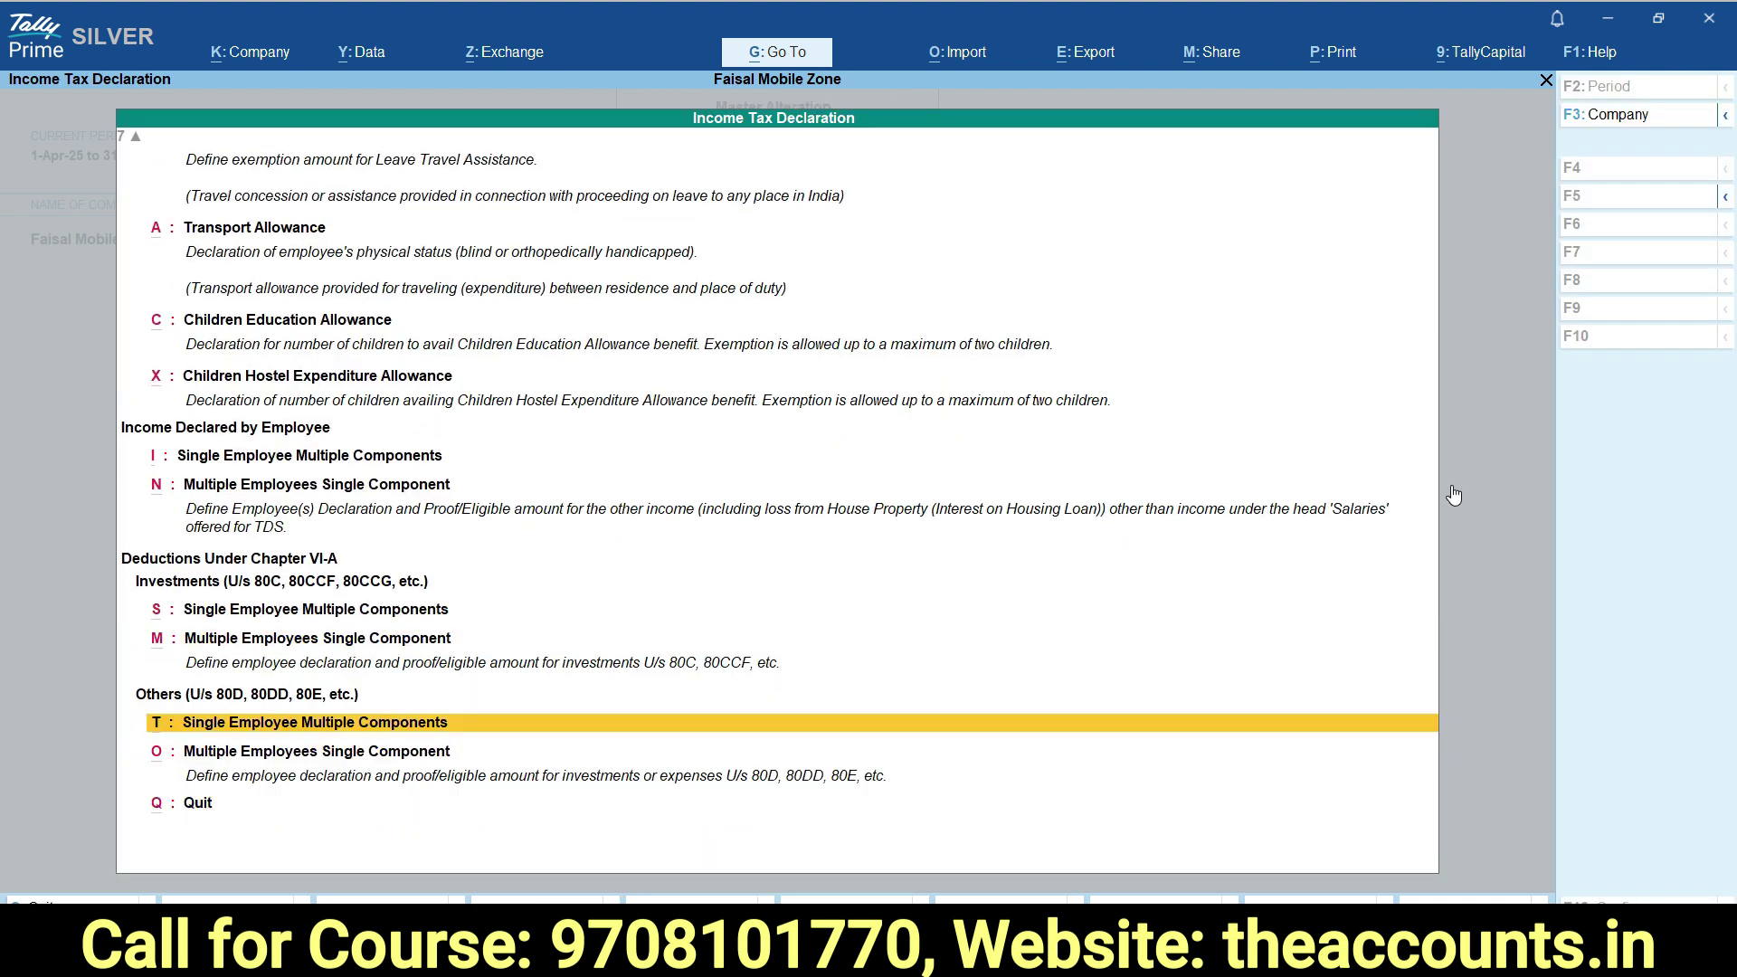
{"action": "key", "text": "Return"}
{"action": "key", "text": "Down"}
{"action": "key", "text": "Return"}
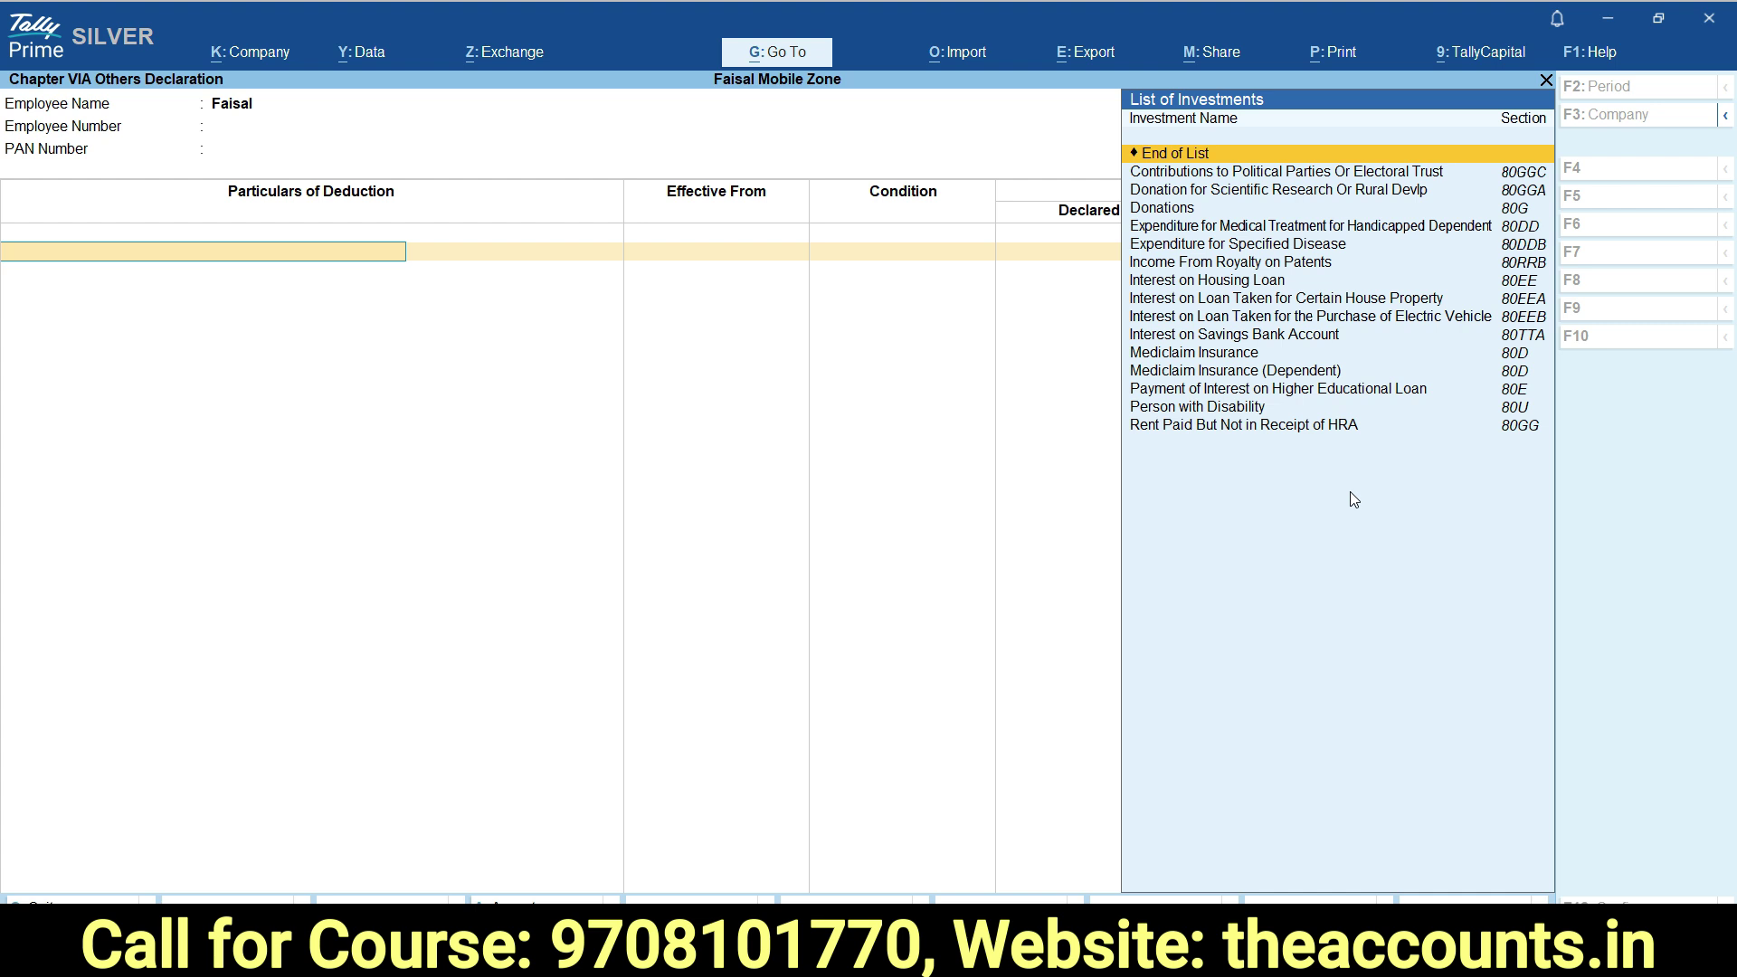
{"action": "key", "text": "Escape"}
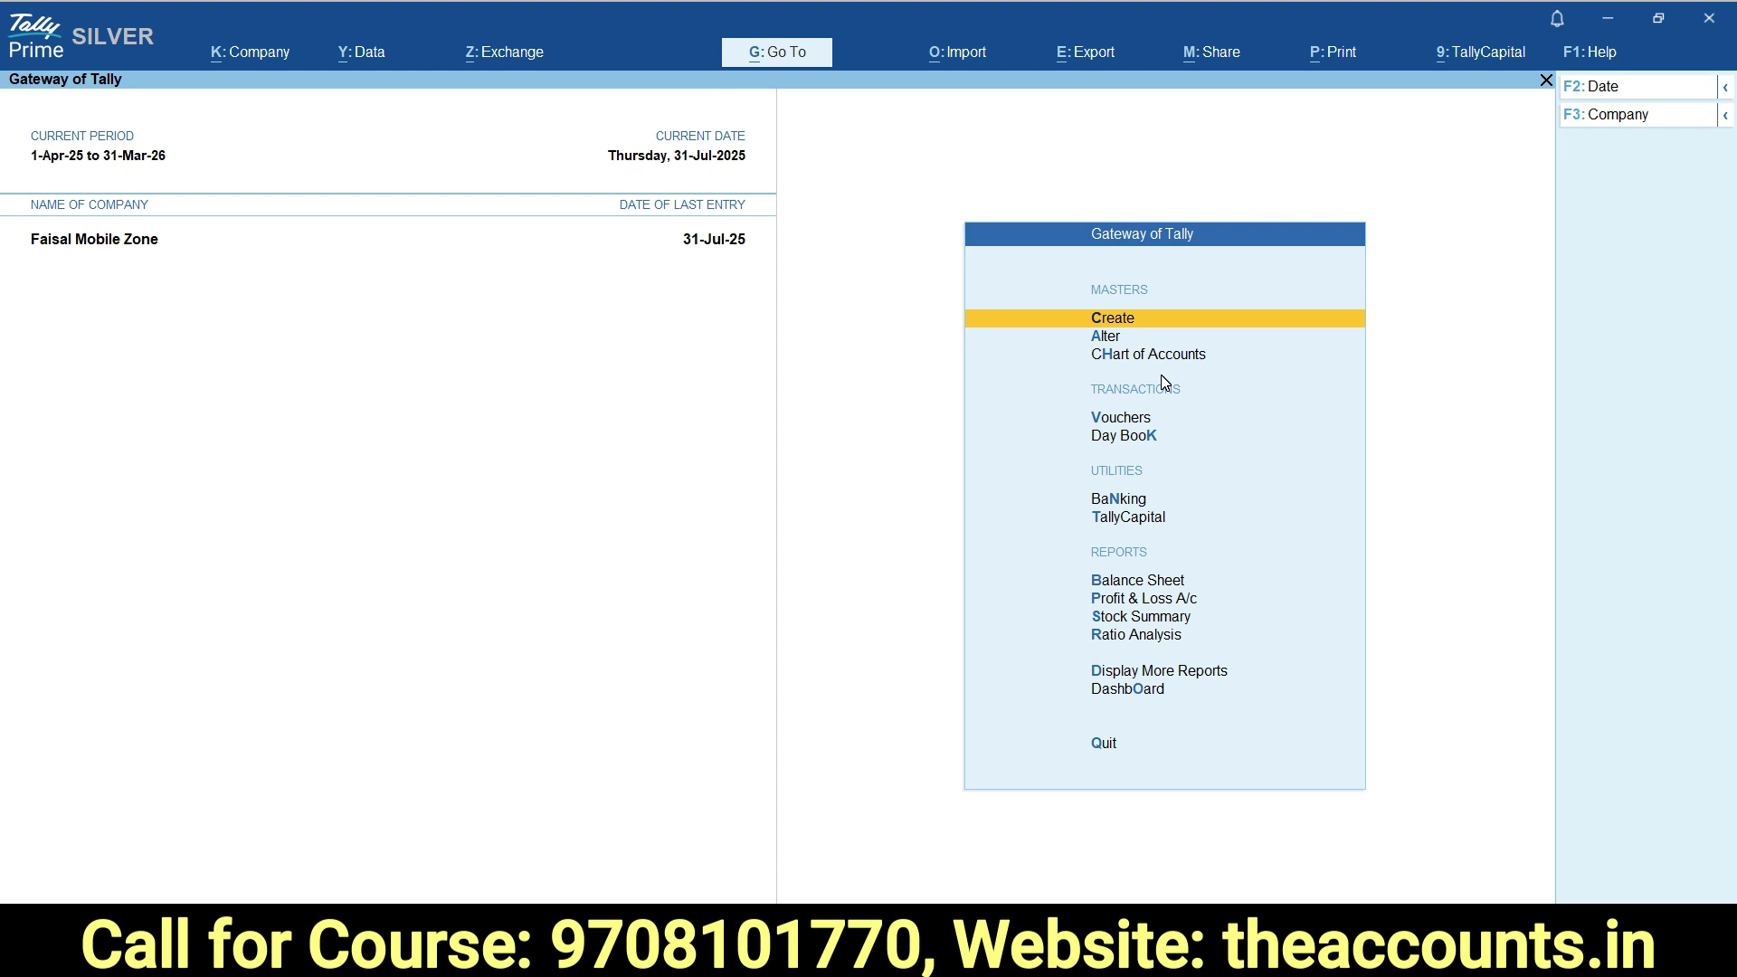
Create an employee master with the employee's name under Accounts, joining 1-Apr-2024, with salary details enabled.
{"action": "key", "text": "Return"}
{"action": "key", "text": "Up"}
{"action": "key", "text": "Up"}
{"action": "key", "text": "Up"}
{"action": "key", "text": "Up"}
{"action": "key", "text": "Up"}
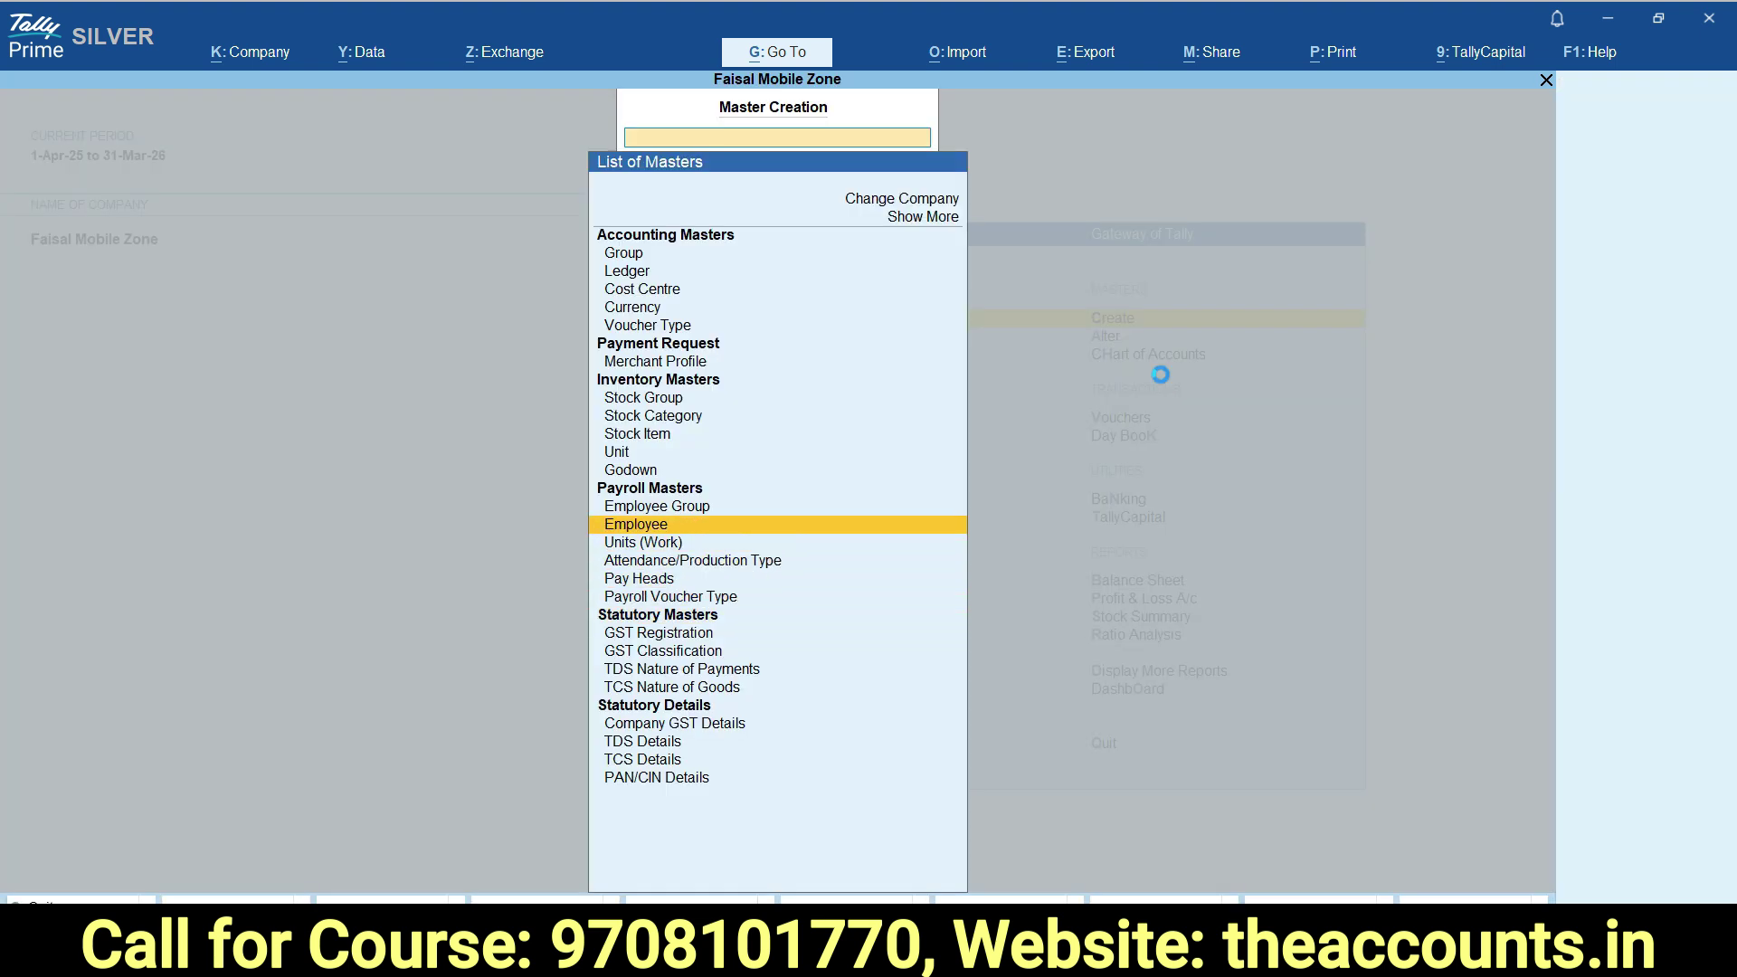
{"action": "key", "text": "Return"}
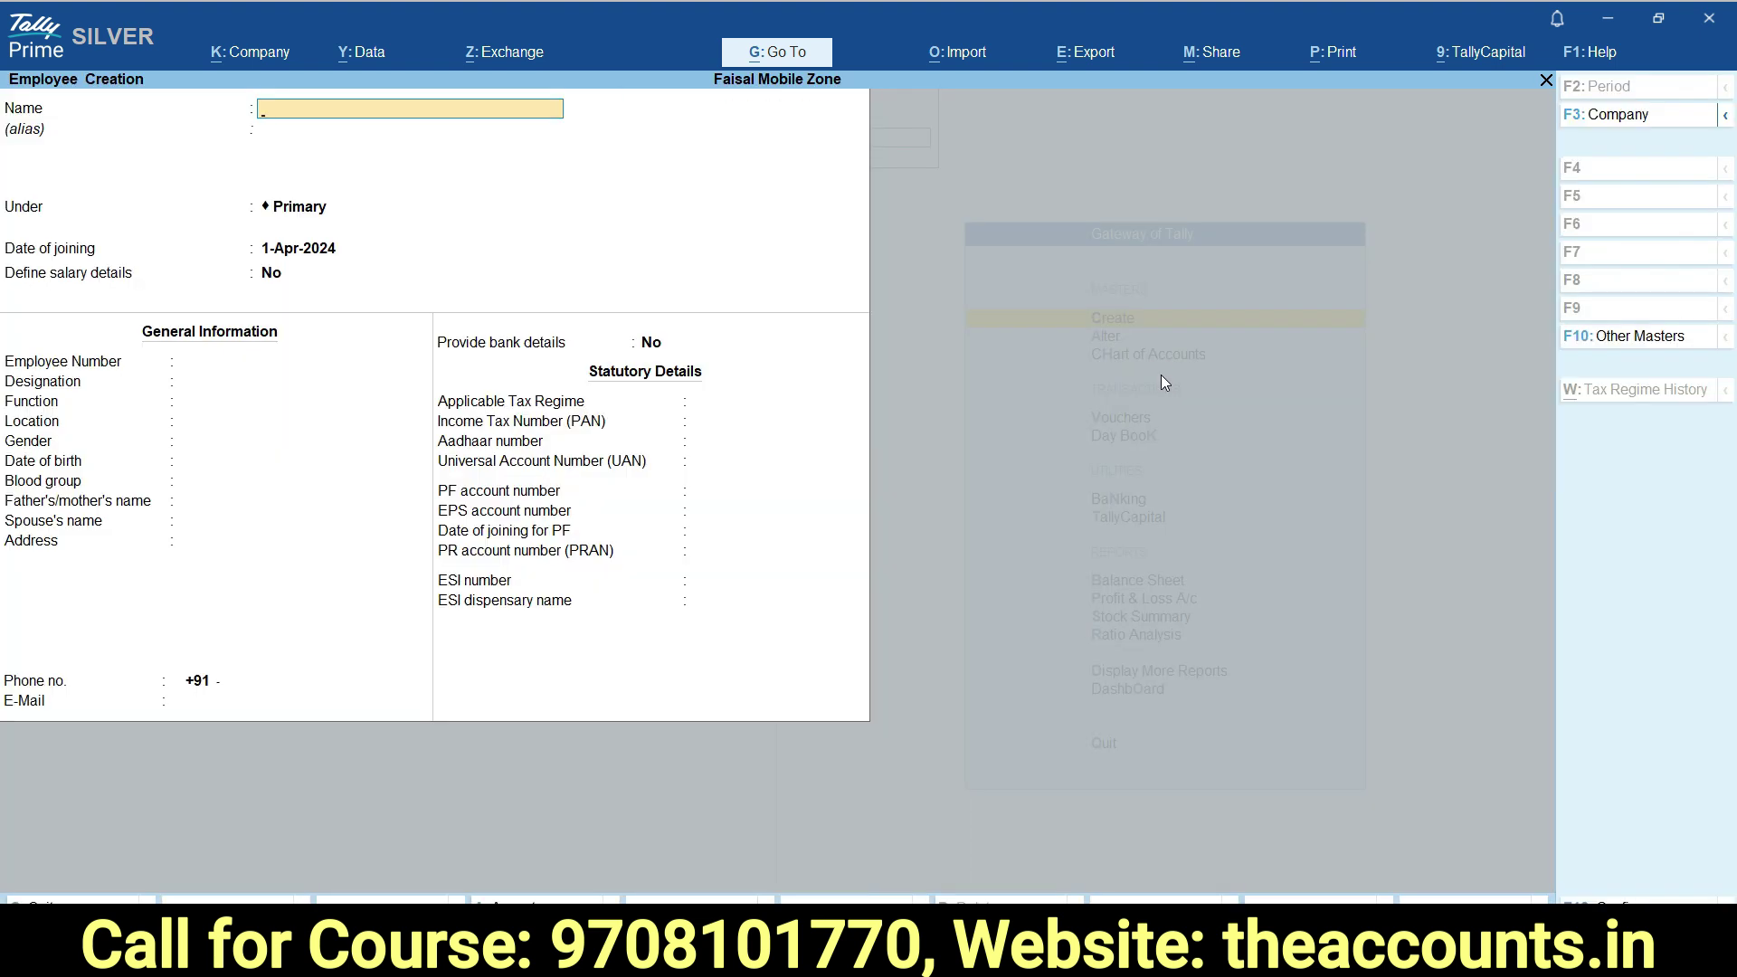
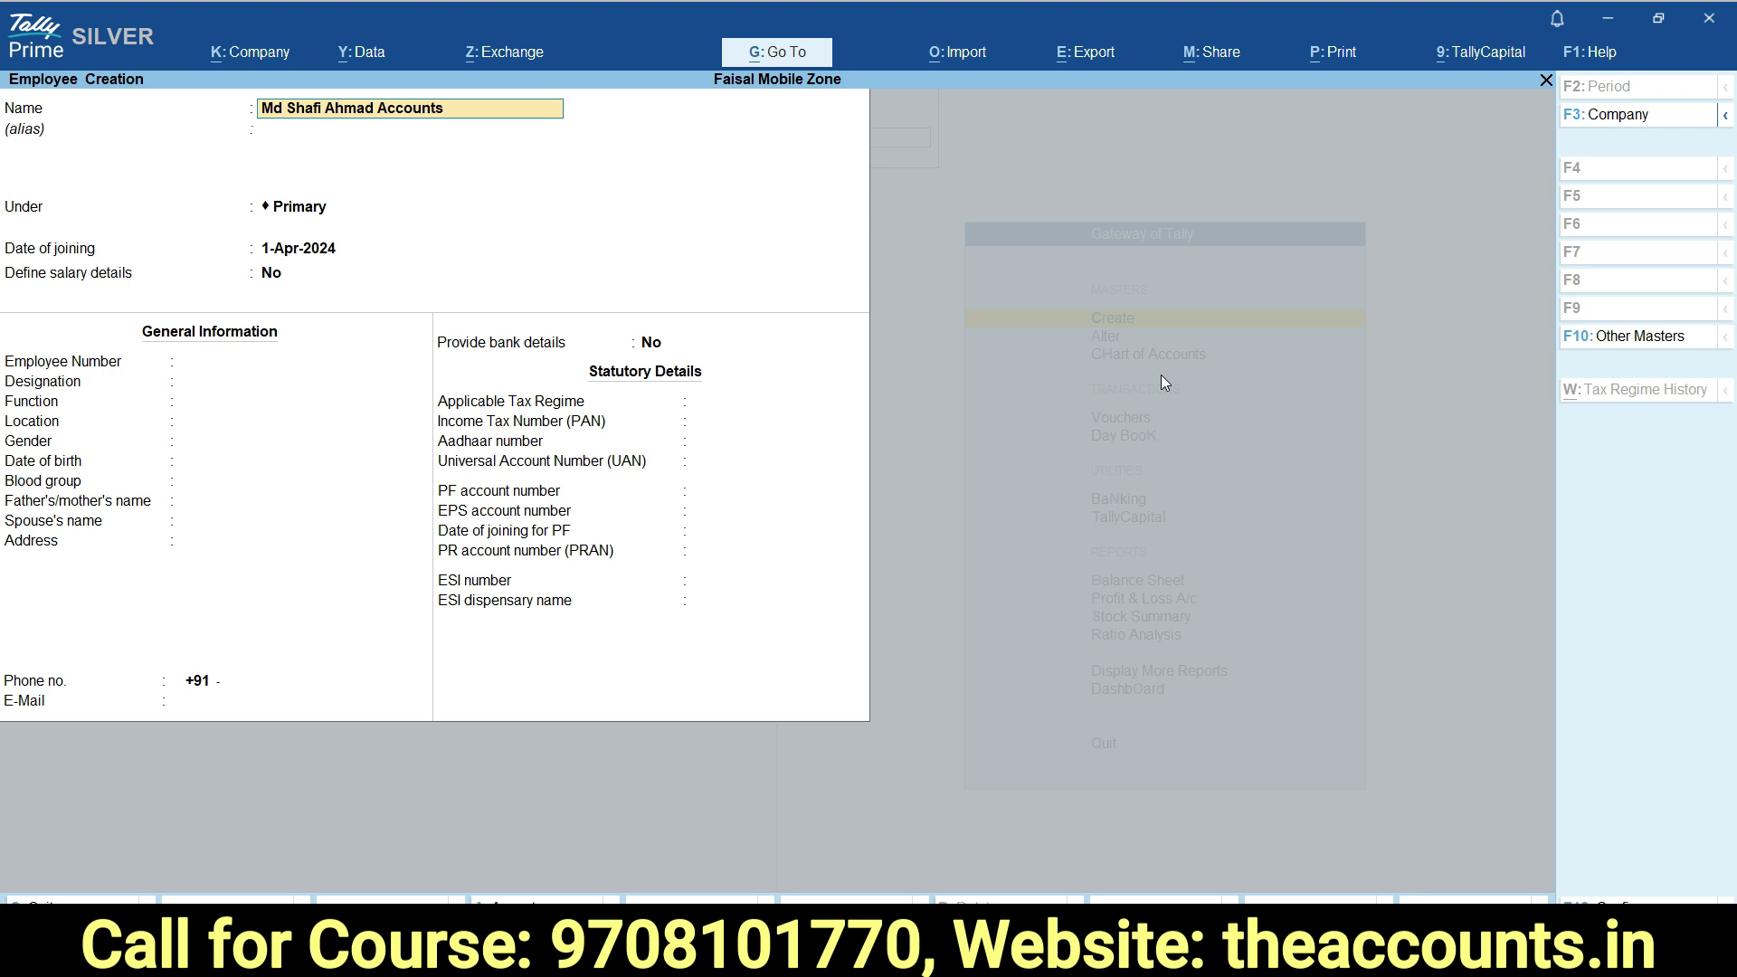
{"action": "key", "text": "Return"}
{"action": "key", "text": "Return"}
{"action": "key", "text": "Down"}
{"action": "key", "text": "Return"}
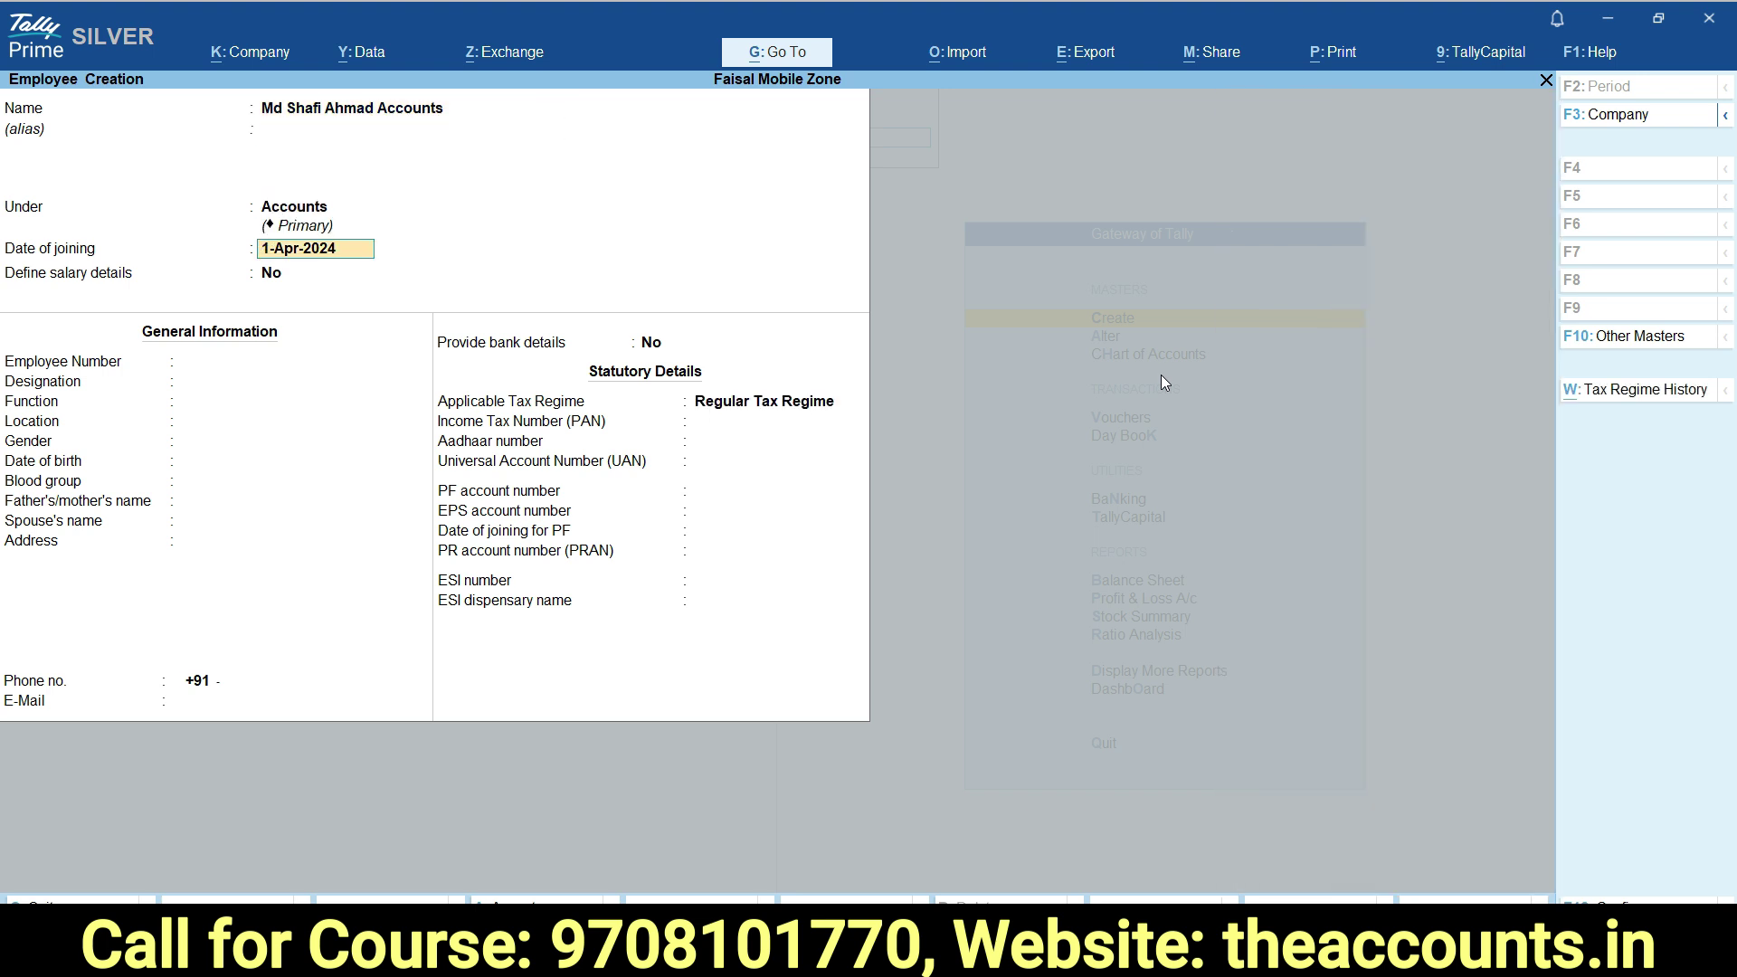
{"action": "key", "text": "Return"}
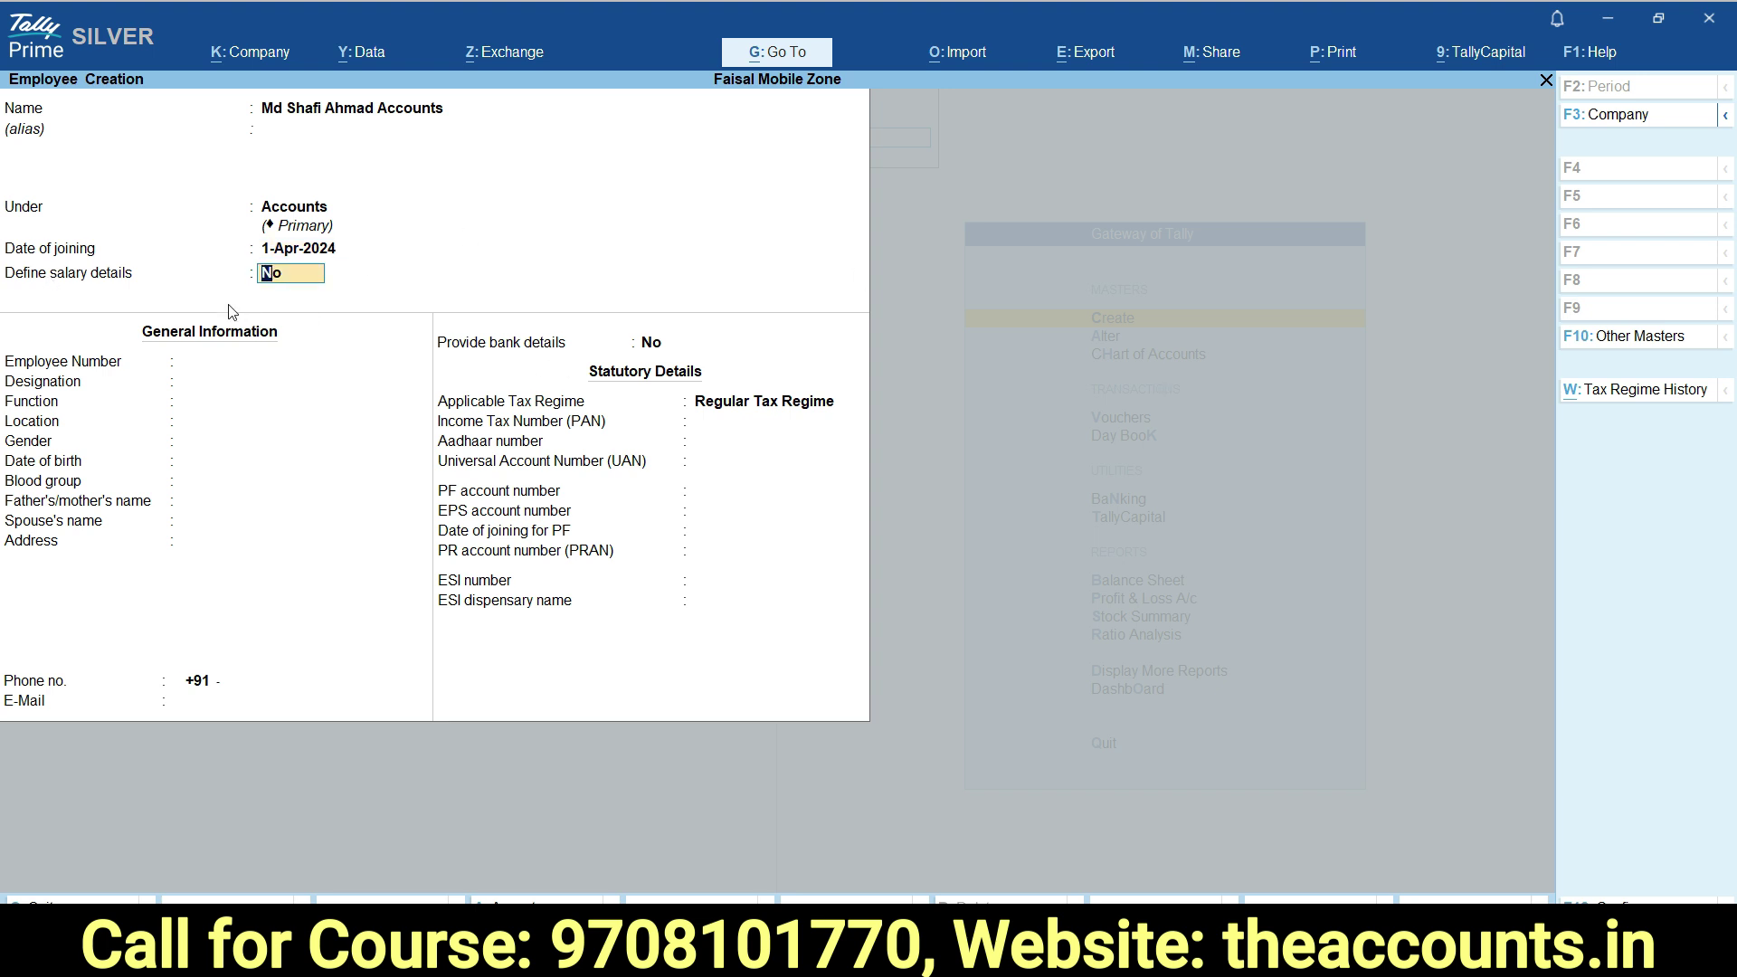
{"action": "type", "text": "y"}
{"action": "key", "text": "Return"}
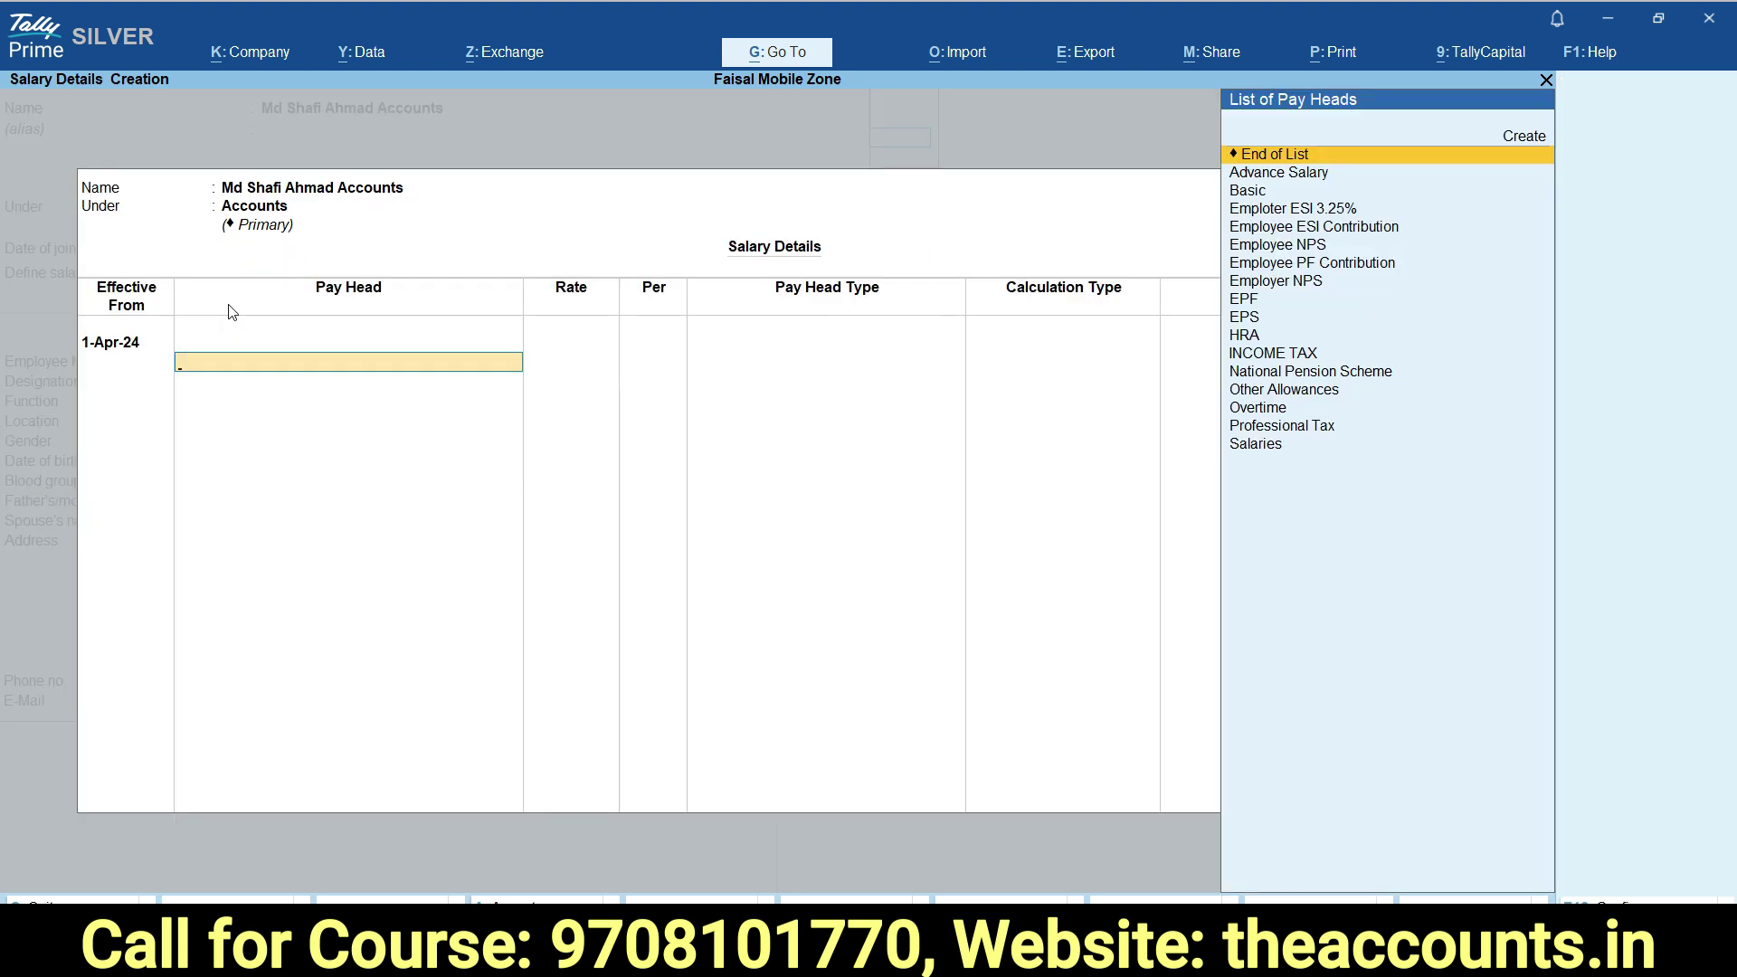
Enter Basic at 1,50,000 and HRA at 75,000 as monthly salary rates.
{"action": "type", "text": "b"}
{"action": "key", "text": "Return"}
{"action": "type", "text": "150000"}
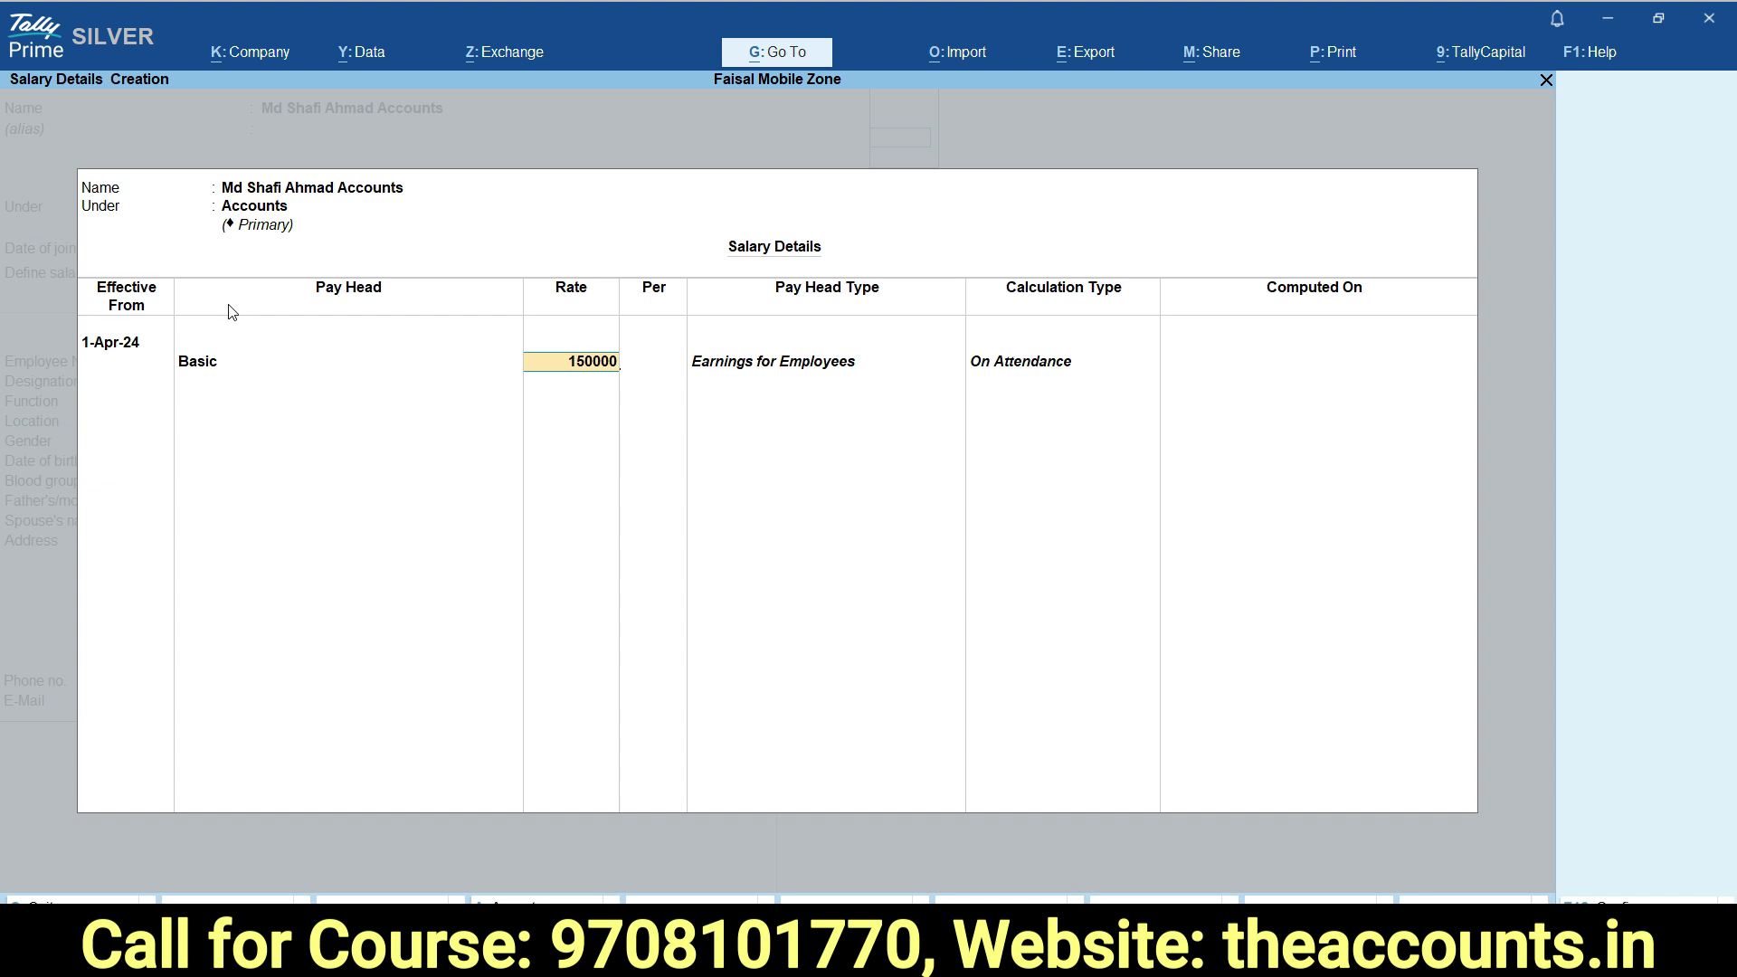
{"action": "key", "text": "Return"}
{"action": "type", "text": "h"}
{"action": "key", "text": "Return"}
{"action": "type", "text": "75,000"}
{"action": "key", "text": "Return"}
Add Other Allowances at 30,000 and further employee pay heads, then open INCOME TAX for alteration.
{"action": "type", "text": "o"}
{"action": "key", "text": "Return"}
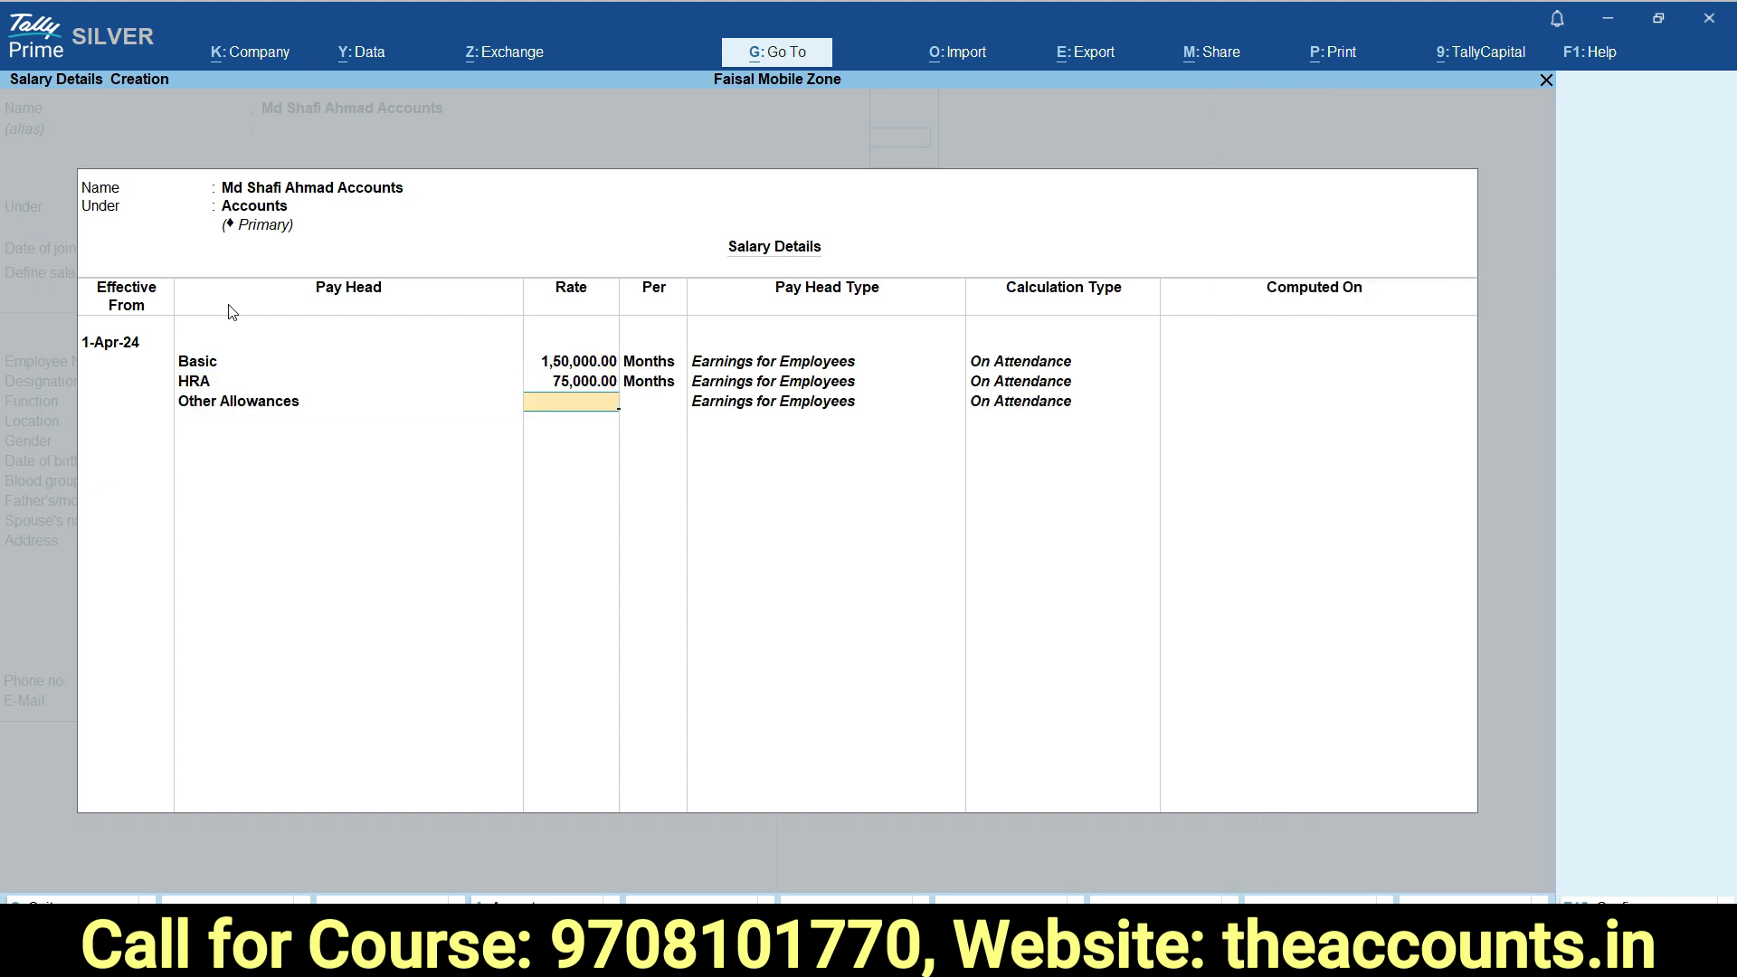
{"action": "type", "text": "30000"}
{"action": "key", "text": "Return"}
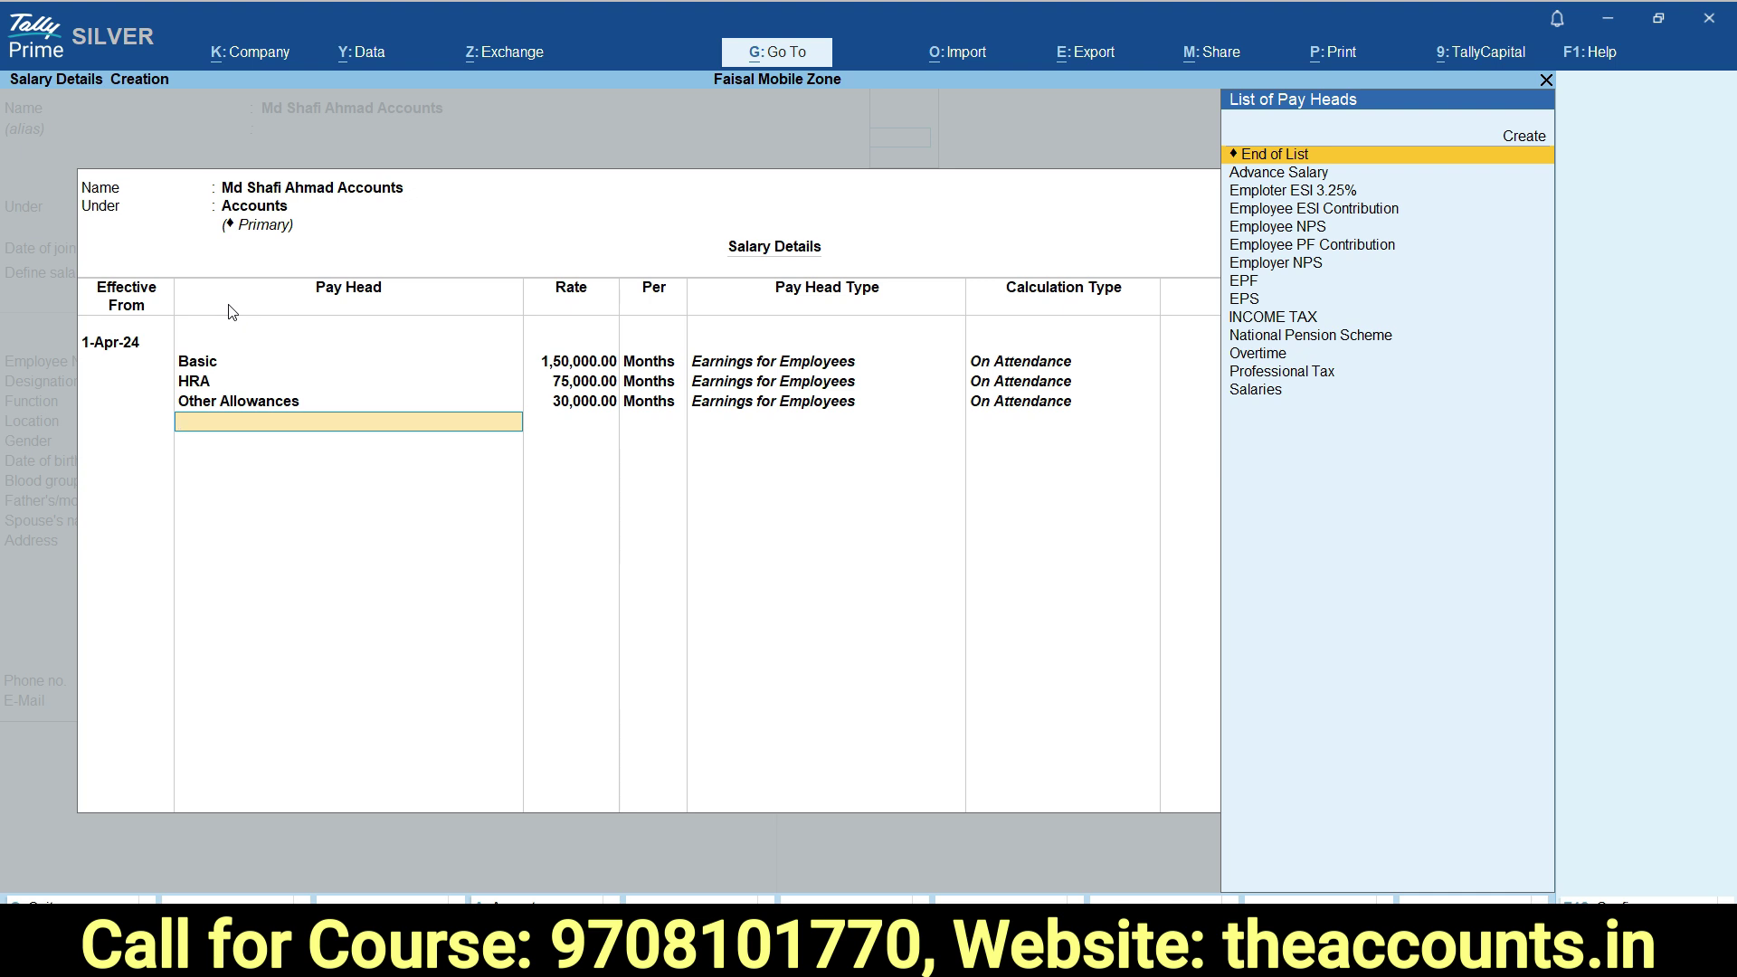
{"action": "type", "text": "Employee ESI Contribution"}
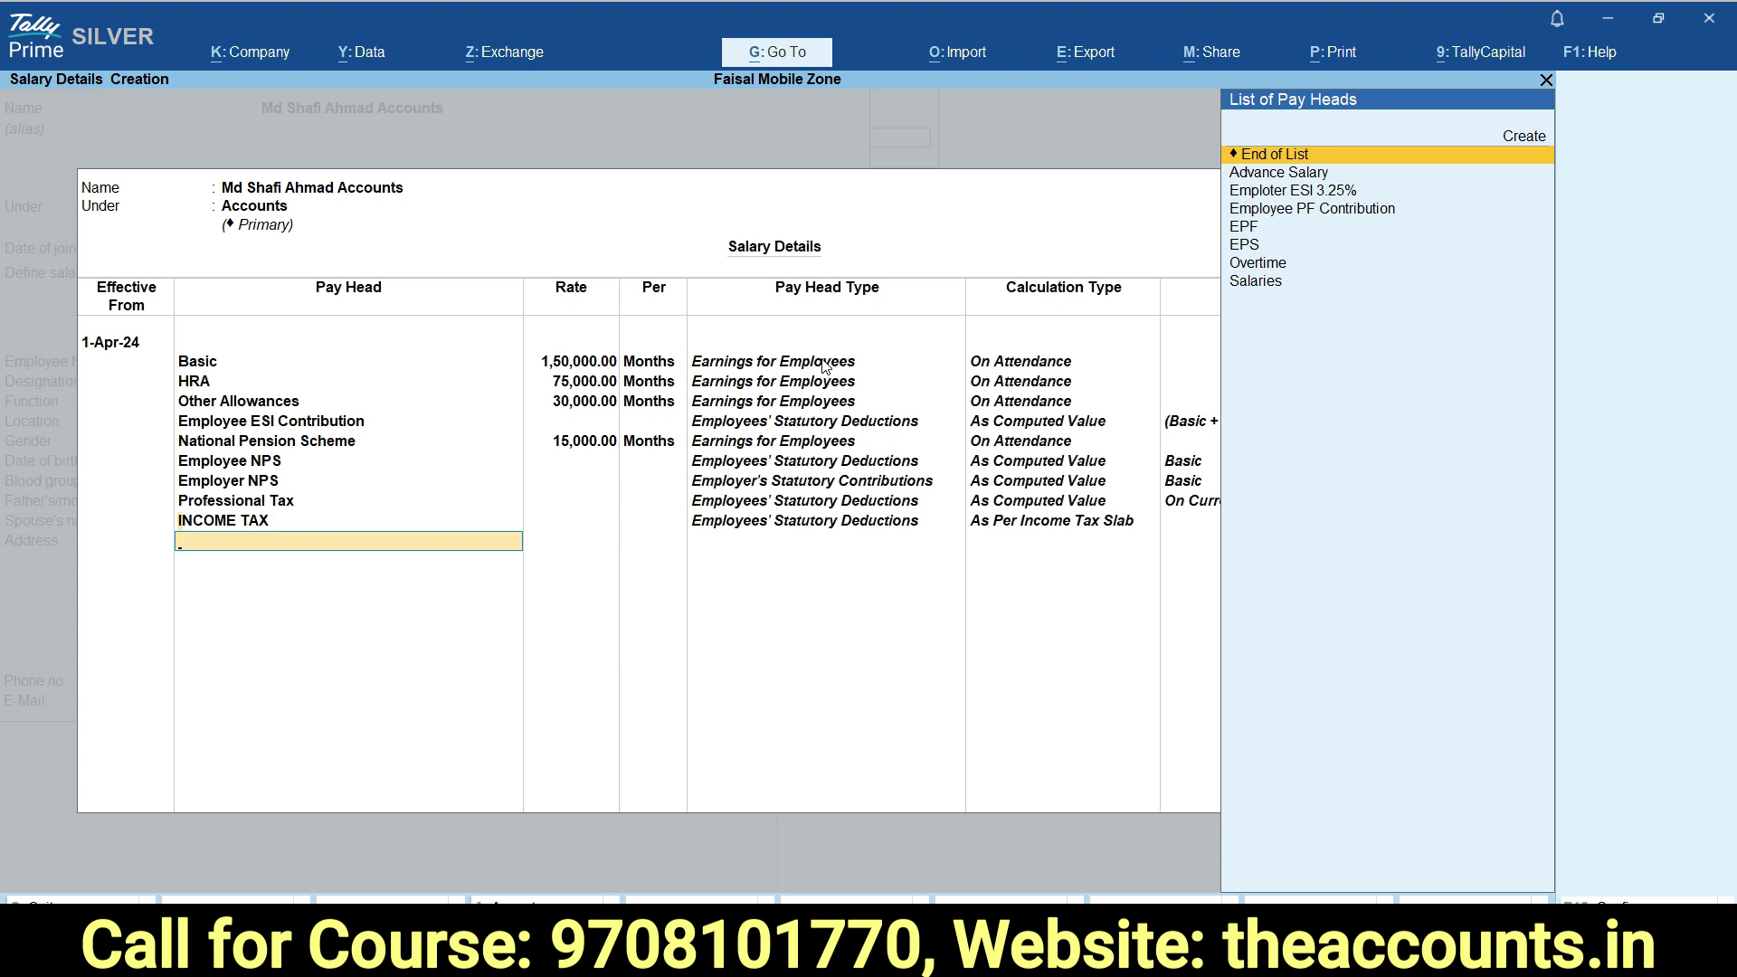
{"action": "key", "text": "Up"}
{"action": "key", "text": "ctrl+Return"}
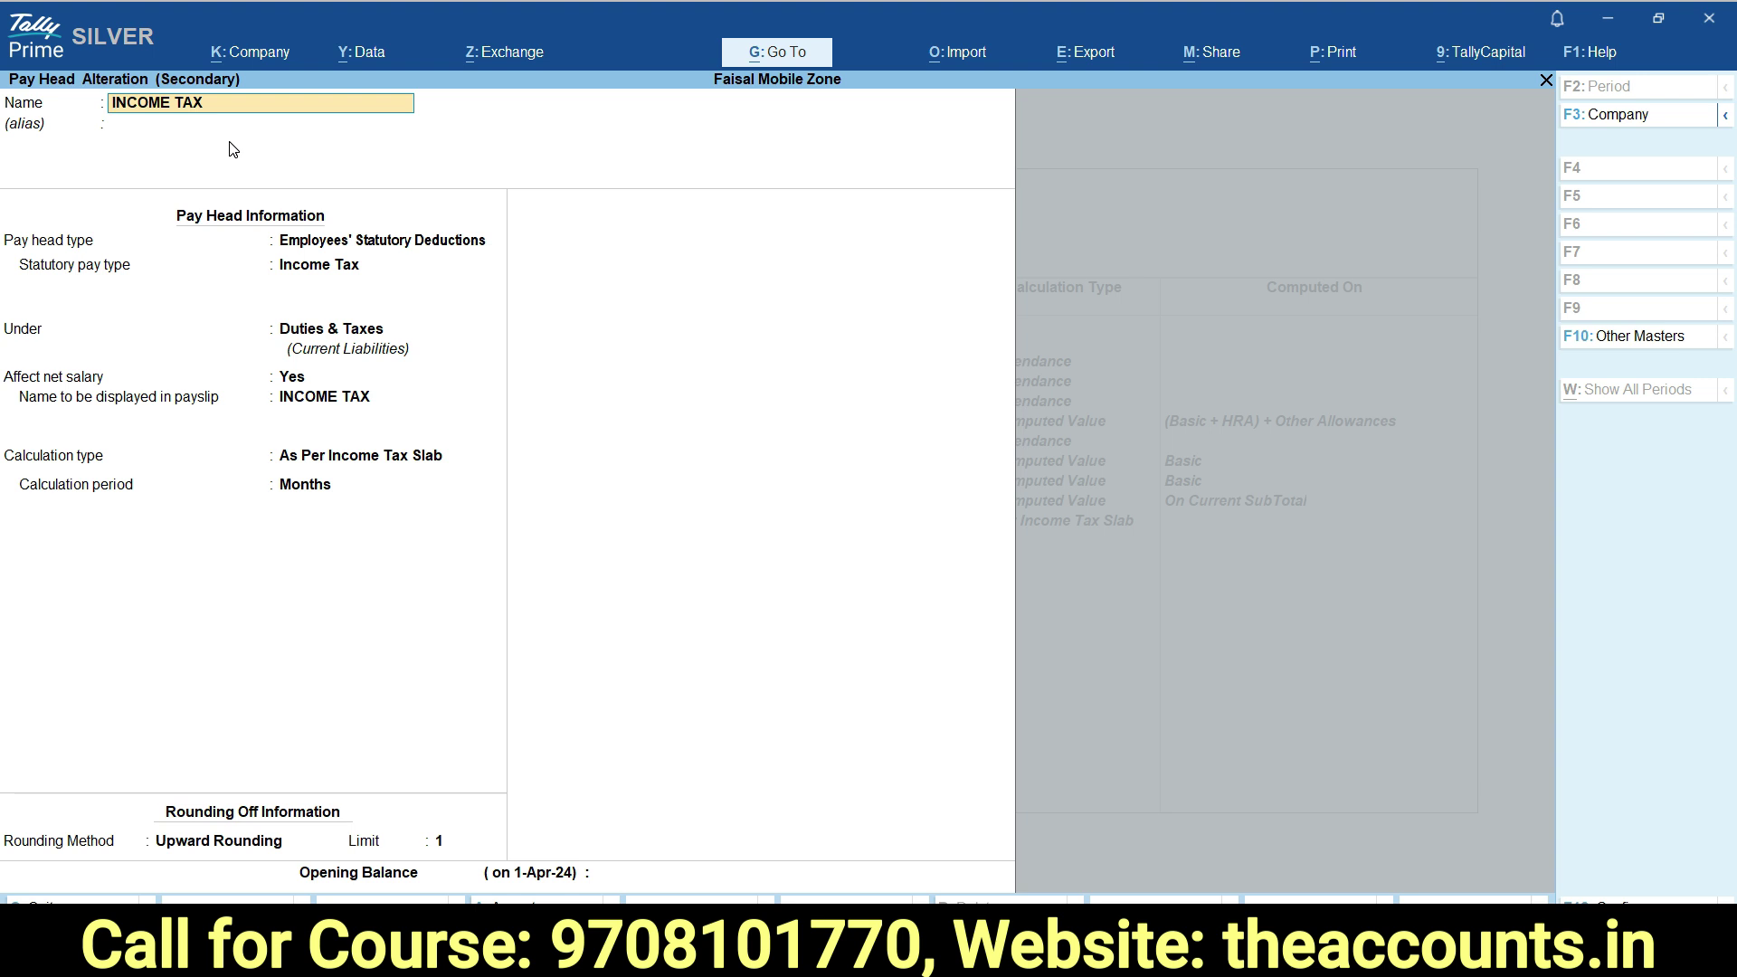
Accept INCOME TAX unchanged: Employees' Statutory Deductions, Income Tax, under Duties & Taxes, calculated monthly.
{"action": "key", "text": "Return"}
{"action": "key", "text": "Return"}
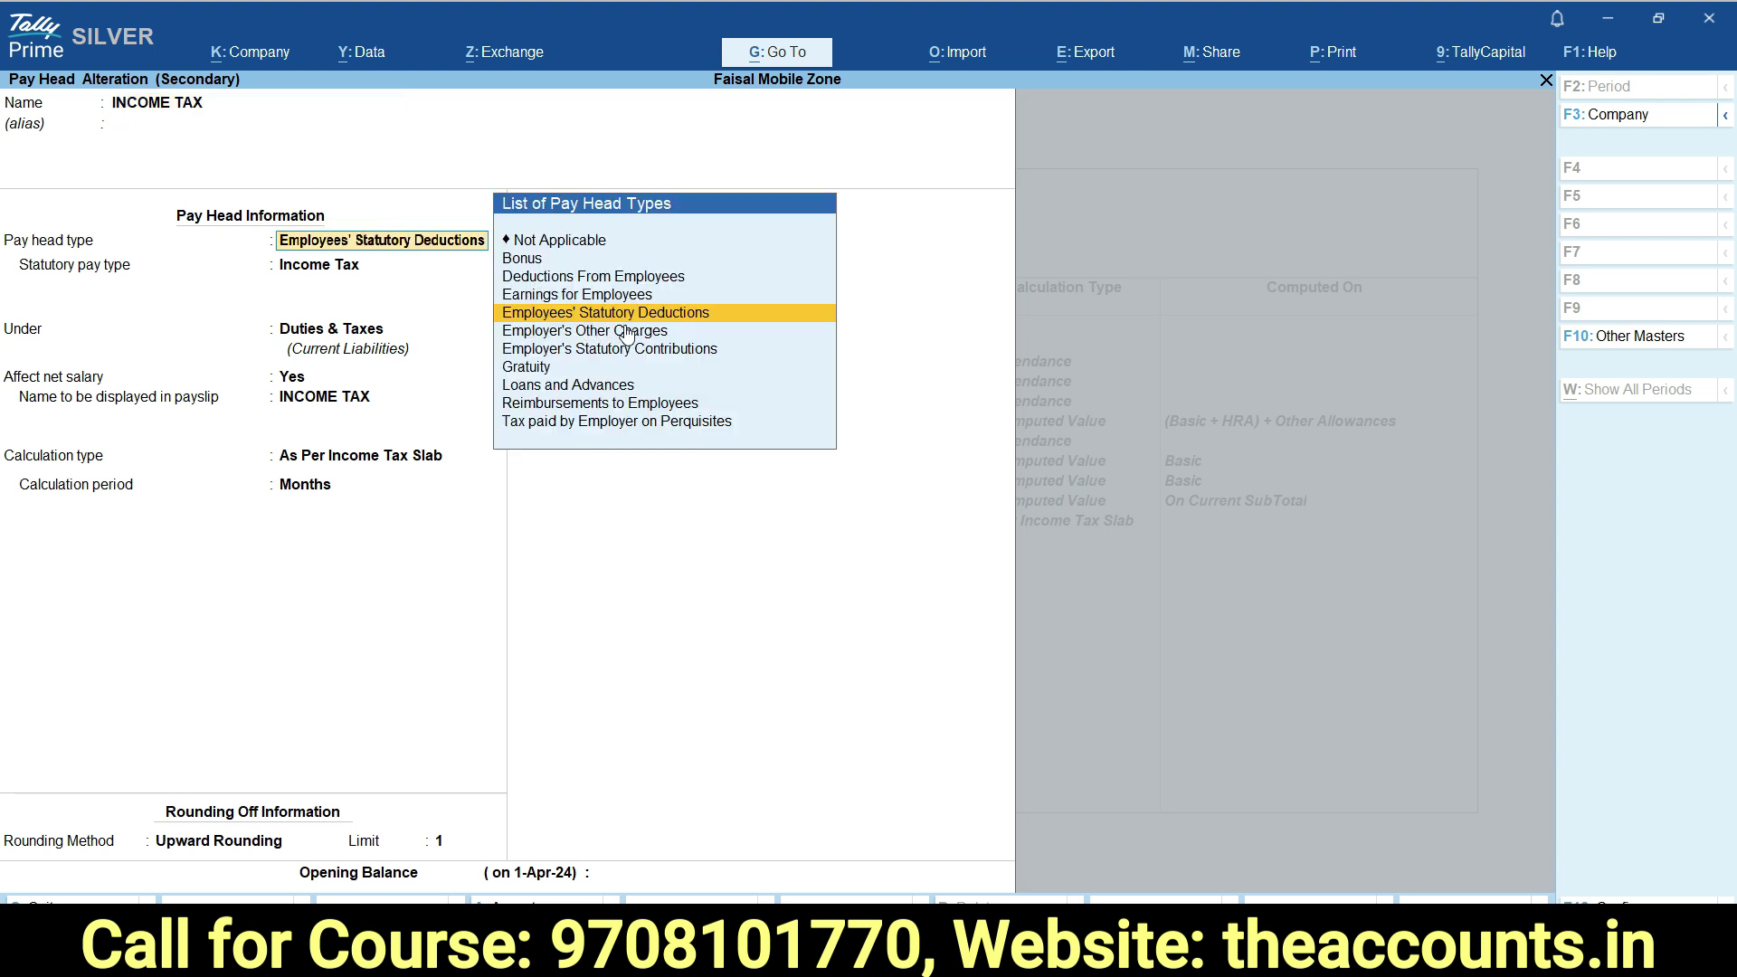
{"action": "key", "text": "Return"}
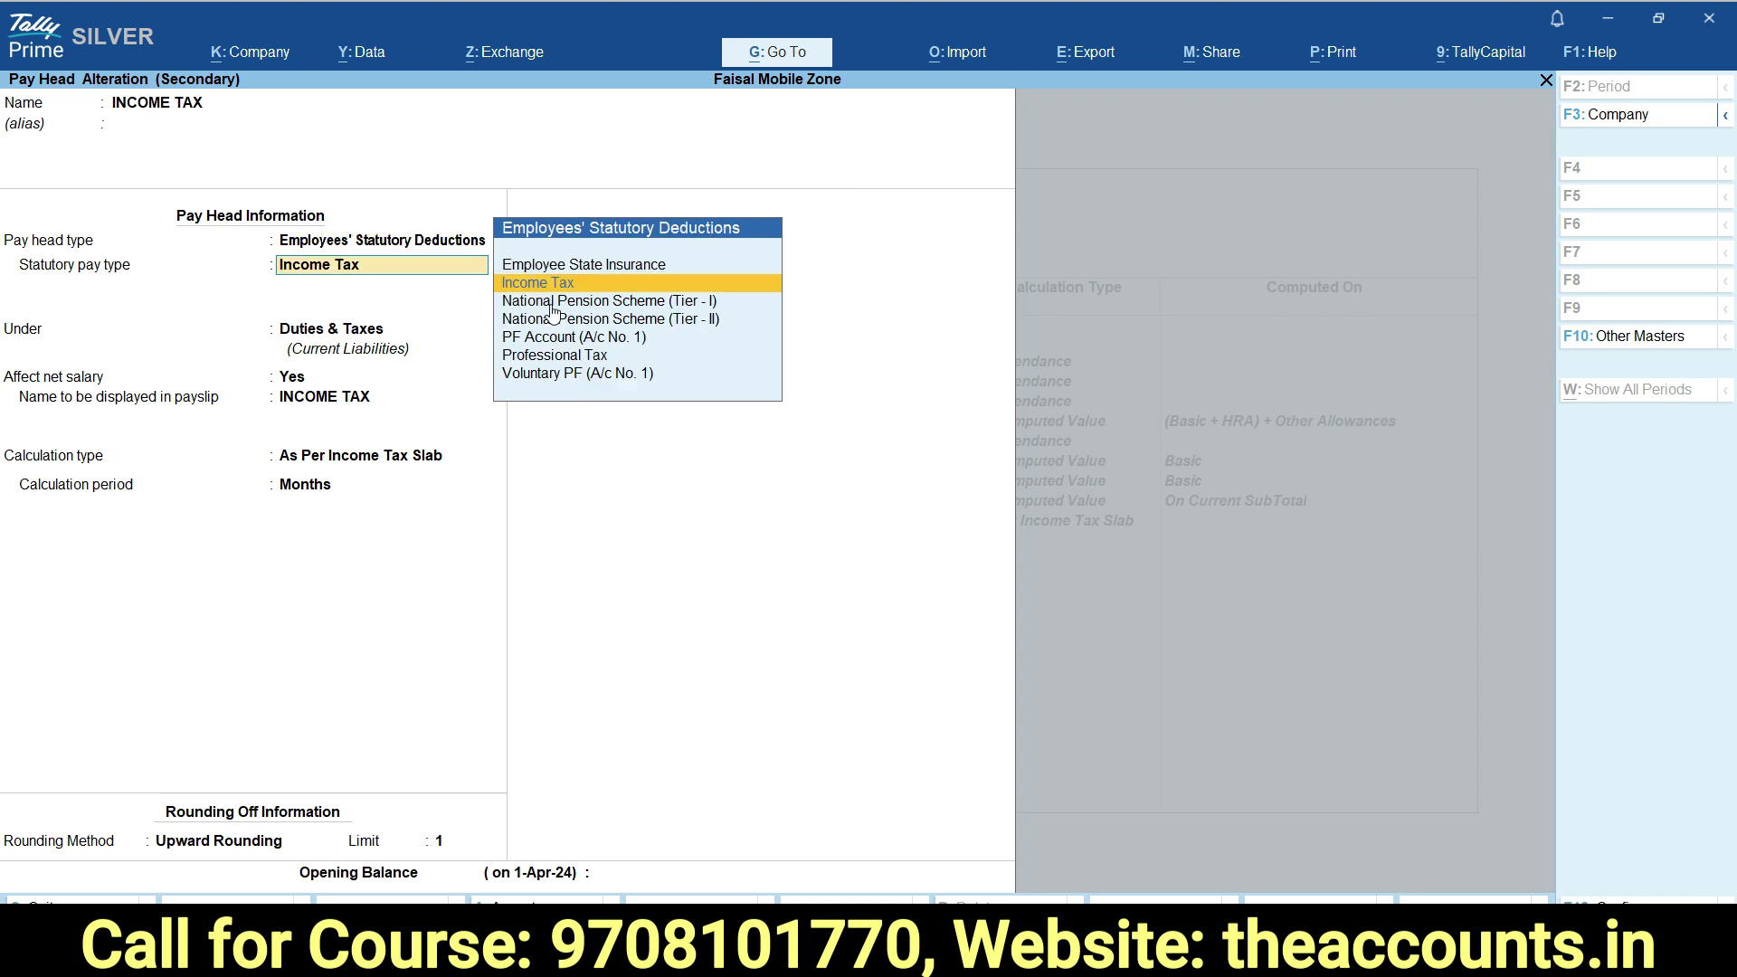
{"action": "key", "text": "Return"}
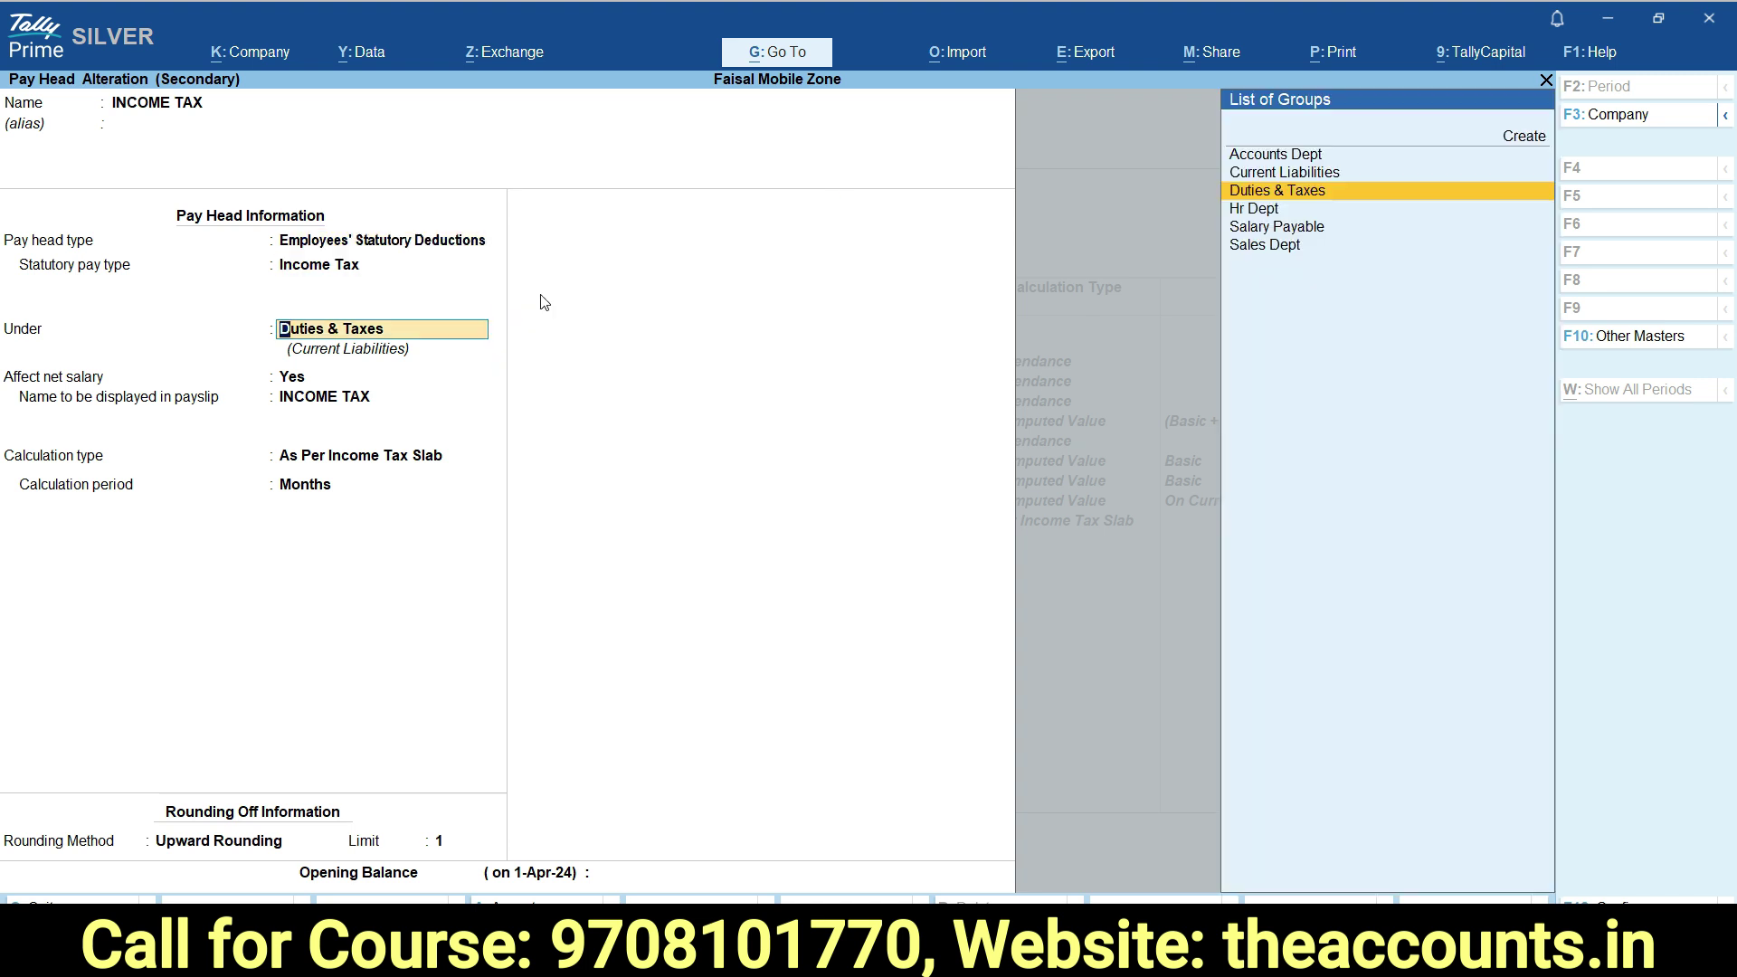
{"action": "key", "text": "Return"}
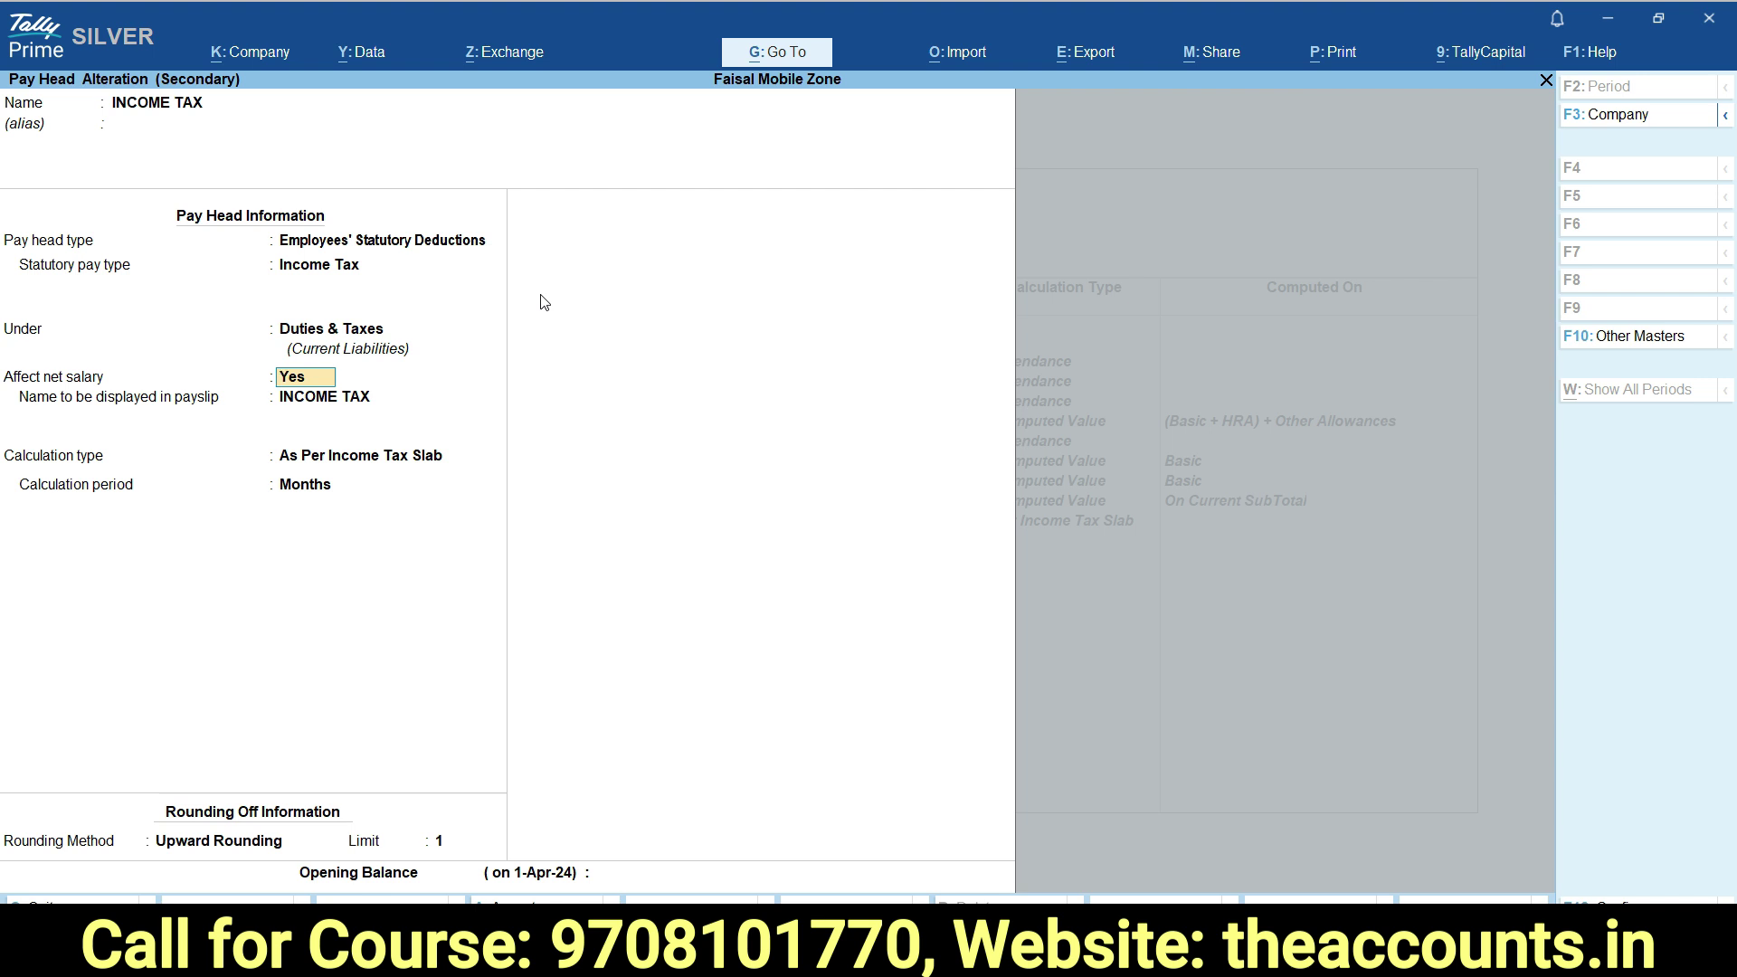
{"action": "key", "text": "Return"}
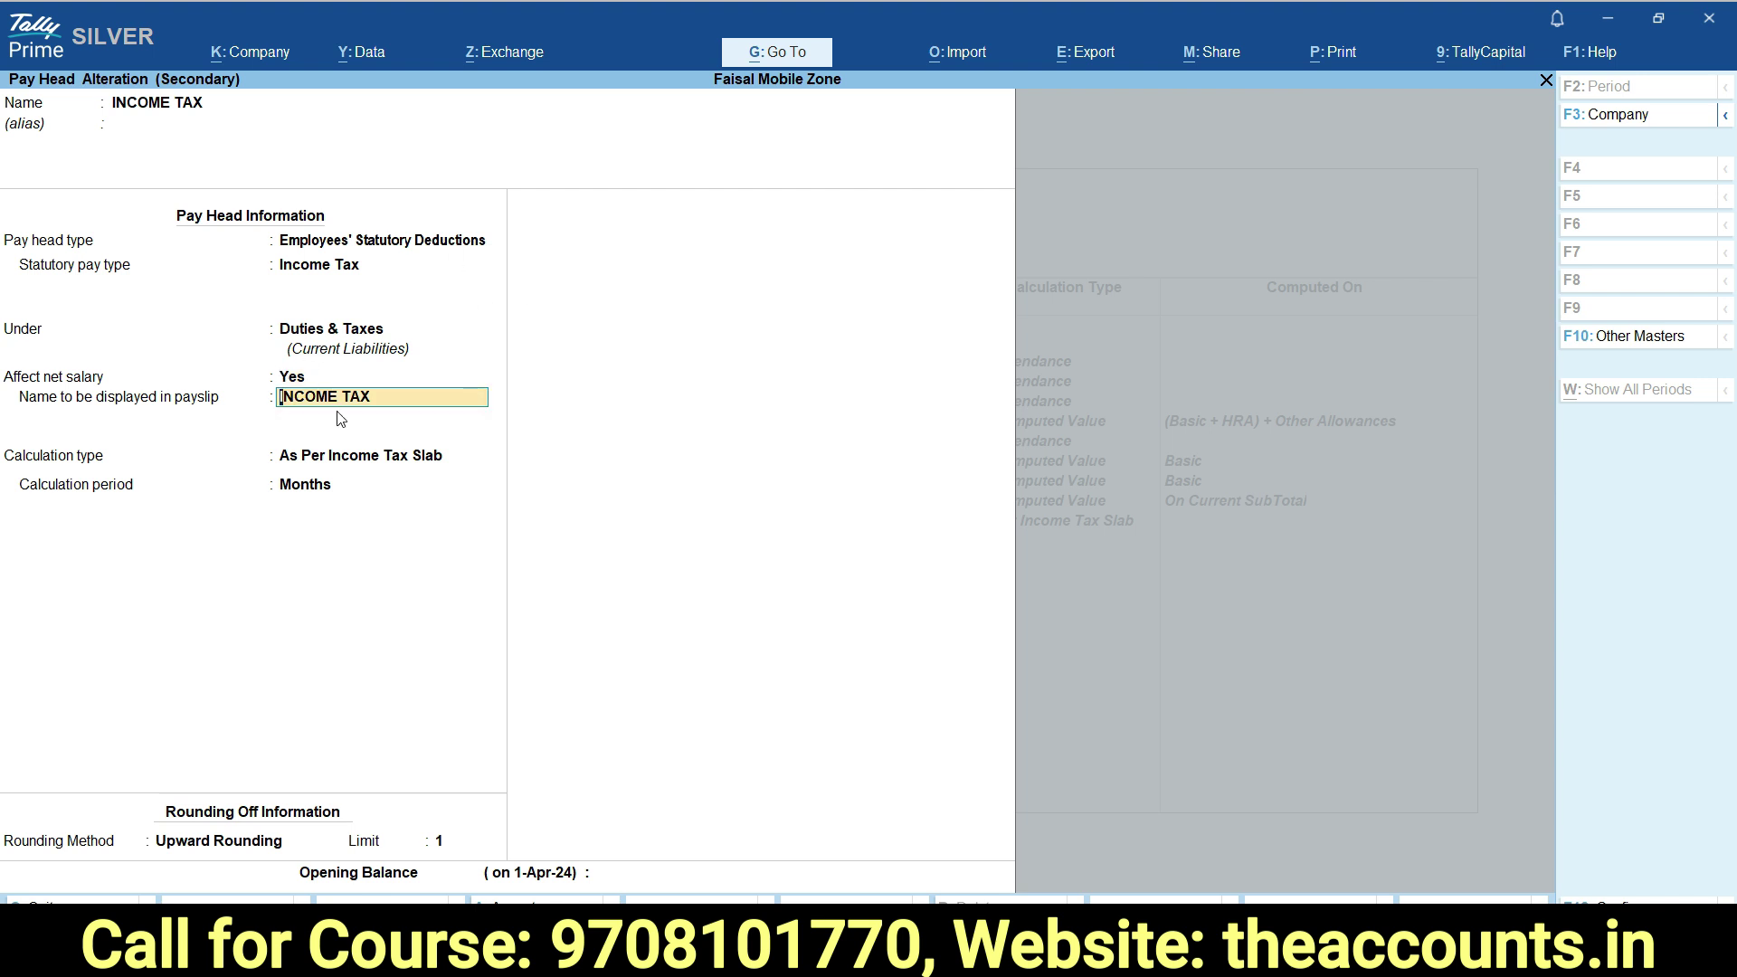
{"action": "key", "text": "Return"}
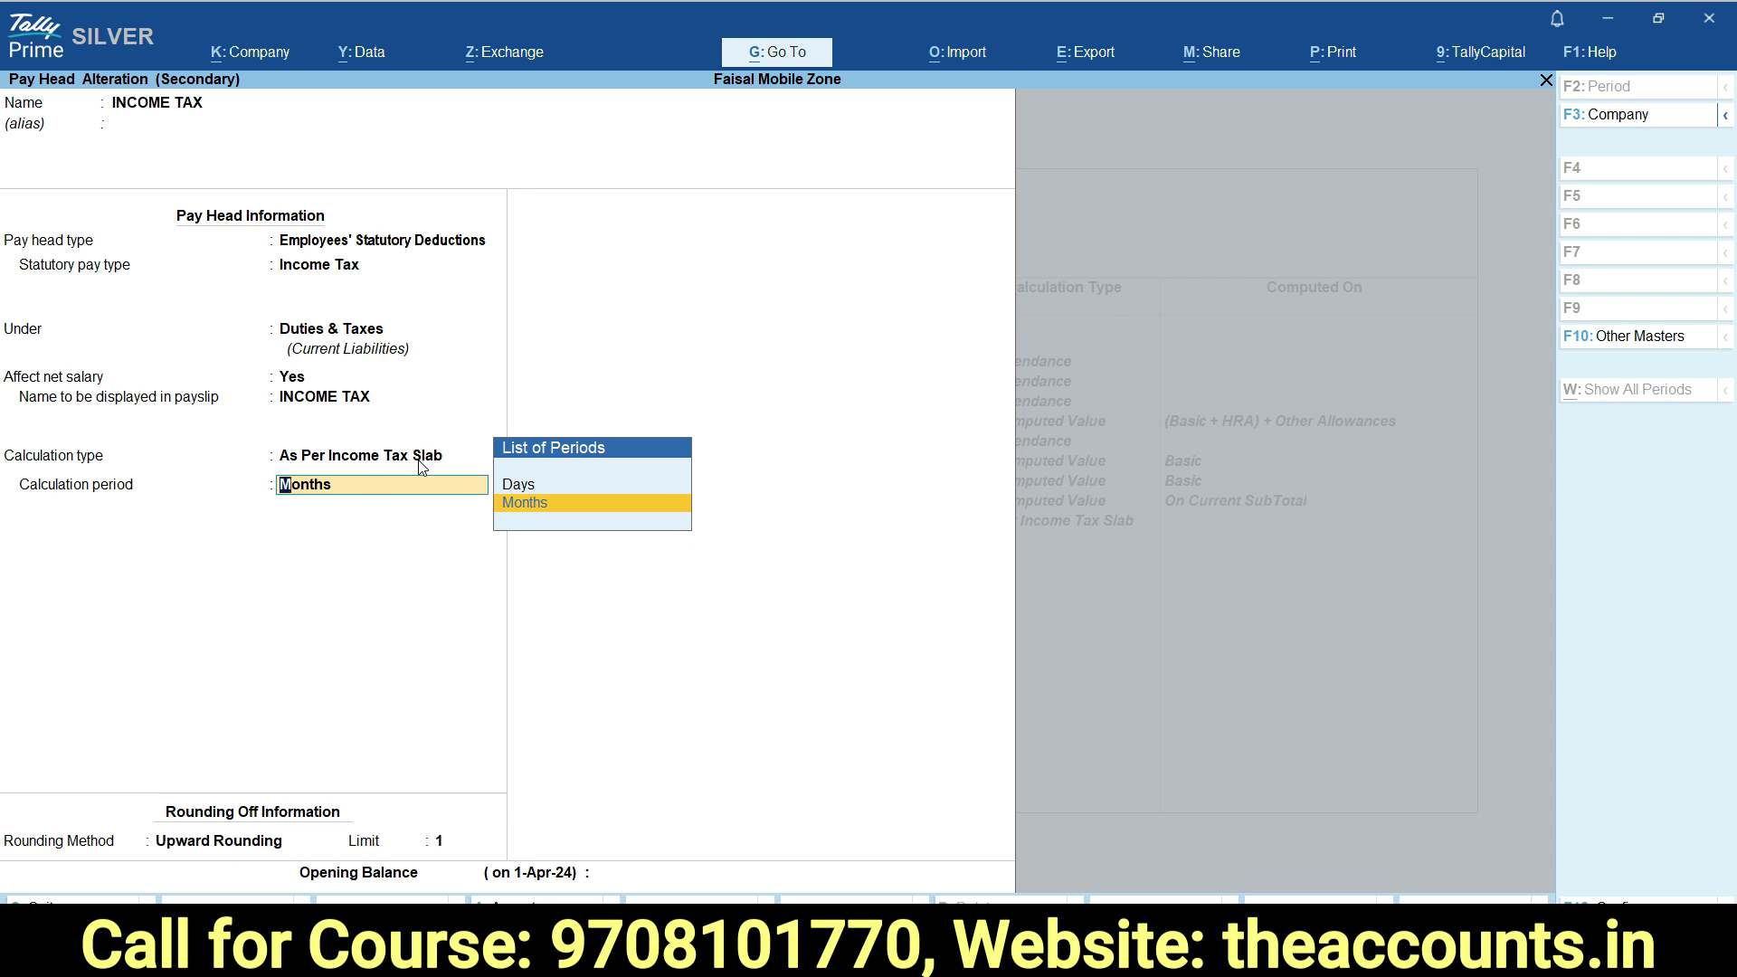
{"action": "key", "text": "Return"}
{"action": "key", "text": "Return"}
{"action": "key", "text": "Return"}
{"action": "key", "text": "Return"}
{"action": "key", "text": "Return"}
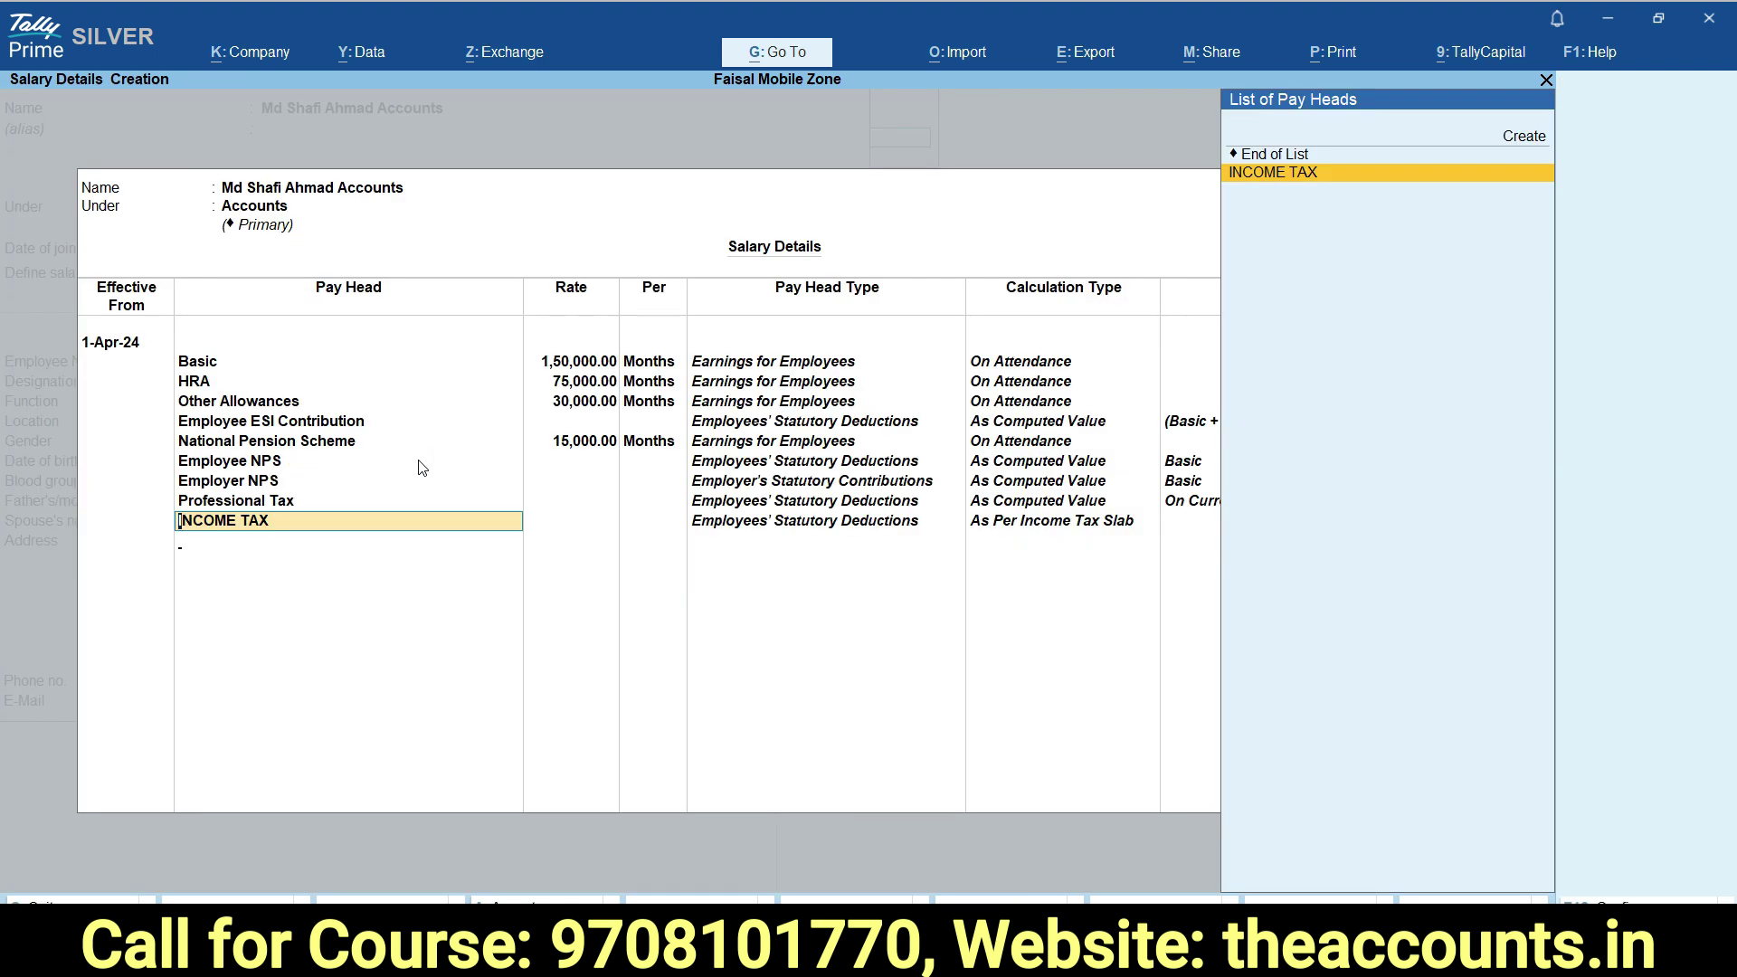
{"action": "key", "text": "Return"}
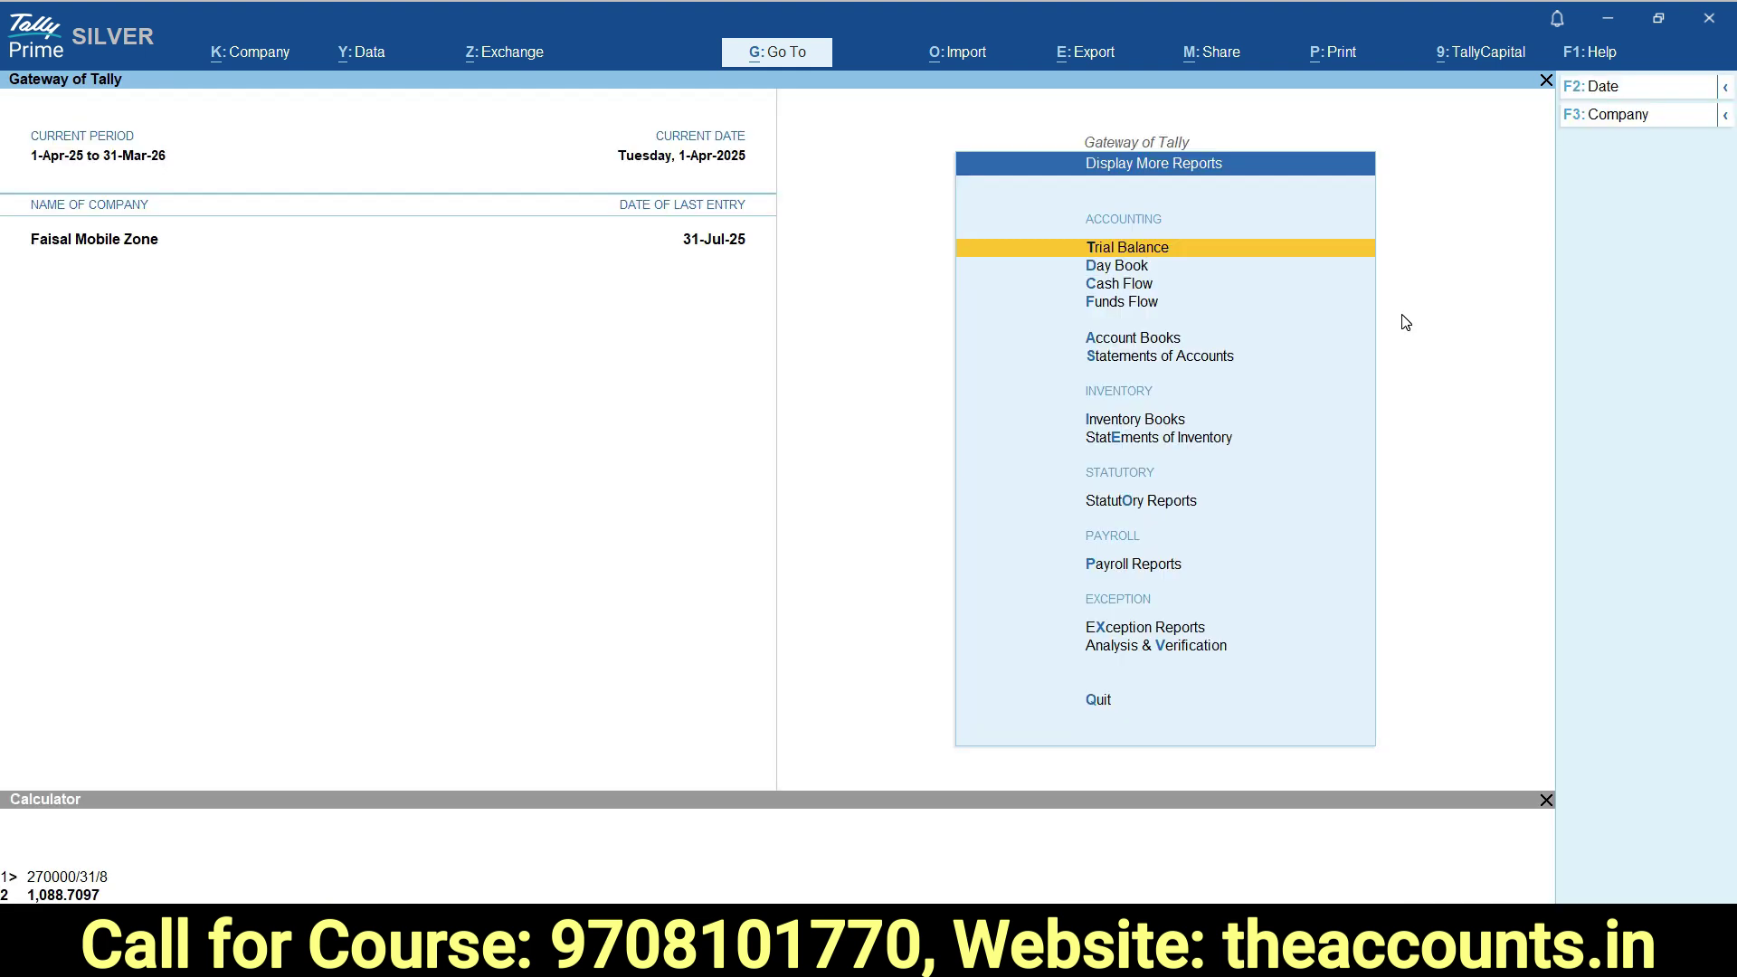
Navigate through Statutory Reports and Payroll Reports to the Income Tax Computation report.
{"action": "key", "text": "Down"}
{"action": "key", "text": "Down"}
{"action": "key", "text": "Down"}
{"action": "key", "text": "Down"}
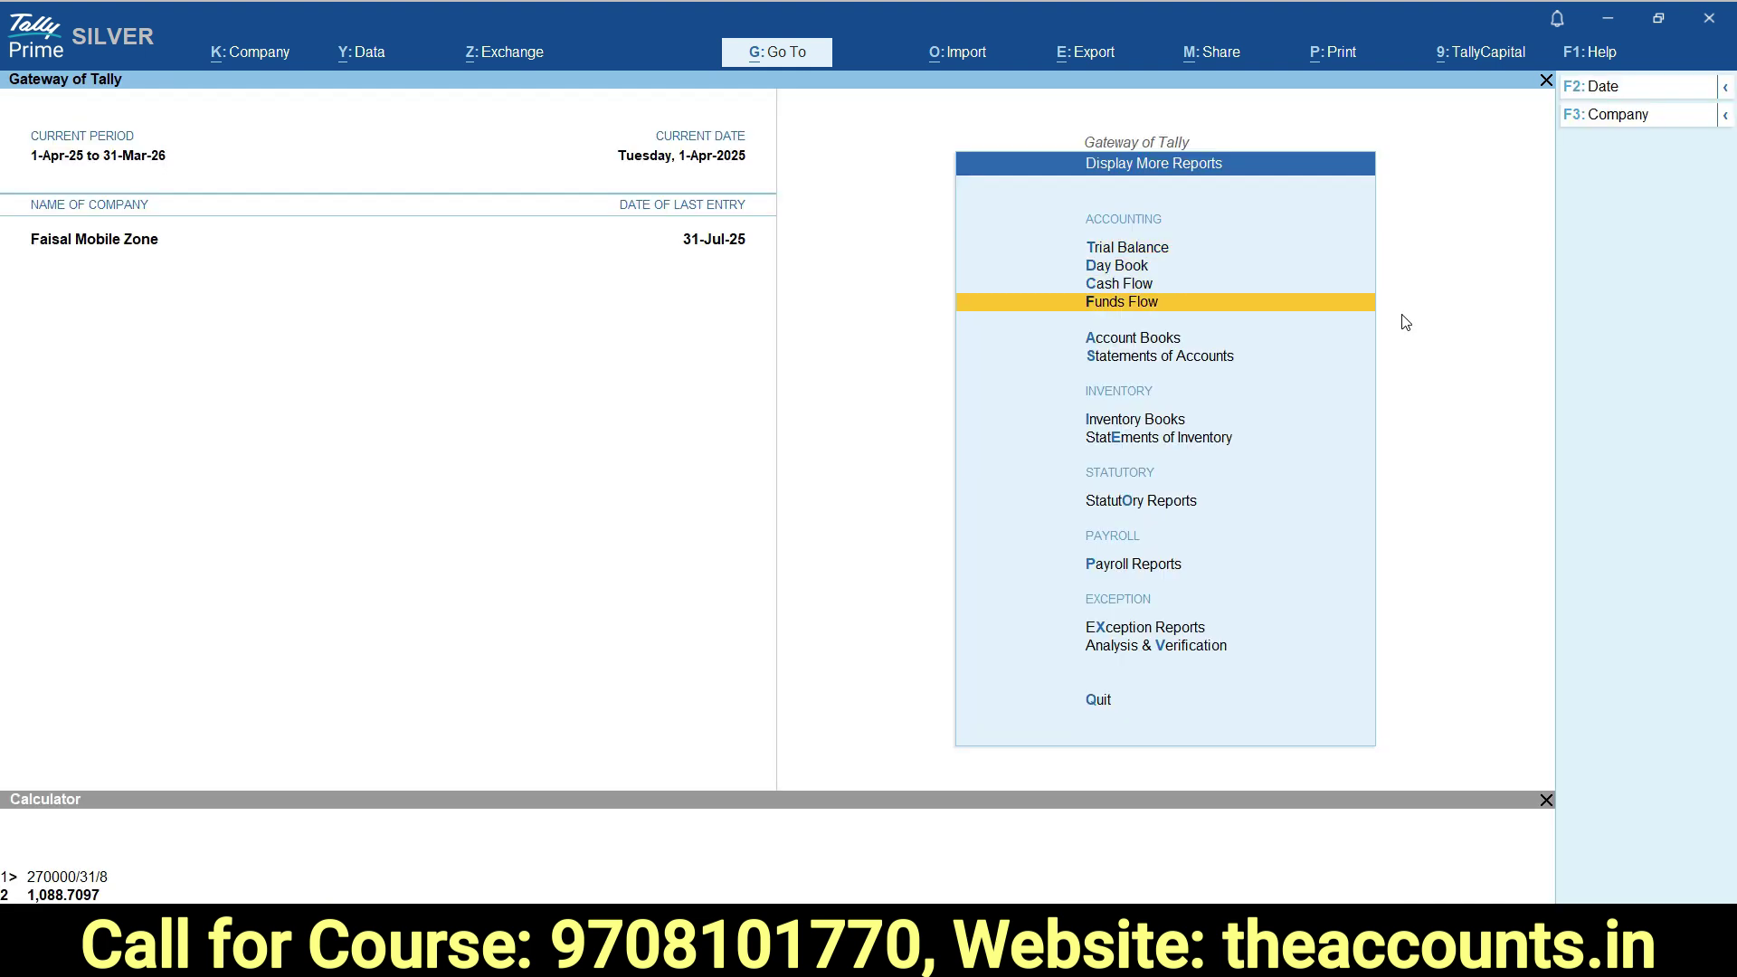
{"action": "key", "text": "o"}
{"action": "key", "text": "Down"}
{"action": "key", "text": "Down"}
{"action": "key", "text": "Down"}
{"action": "key", "text": "Down"}
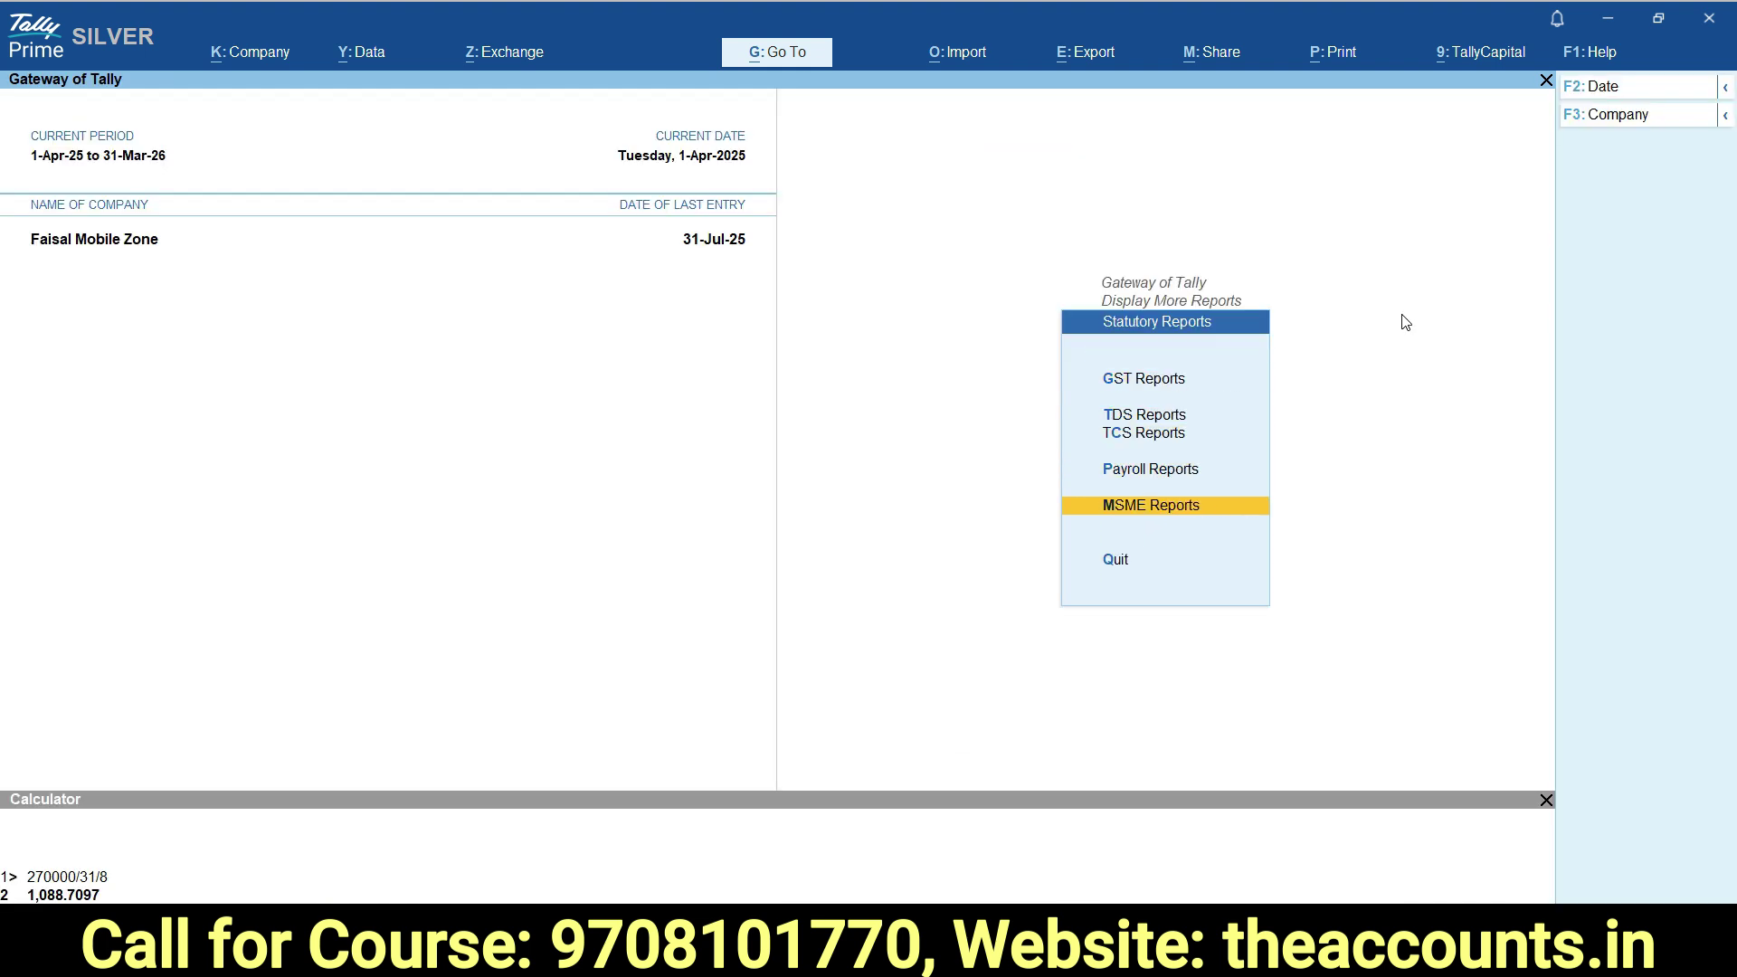
{"action": "key", "text": "Up"}
{"action": "key", "text": "Return"}
{"action": "key", "text": "Down"}
{"action": "key", "text": "Down"}
{"action": "key", "text": "Down"}
{"action": "key", "text": "Down"}
{"action": "key", "text": "Down"}
{"action": "key", "text": "Down"}
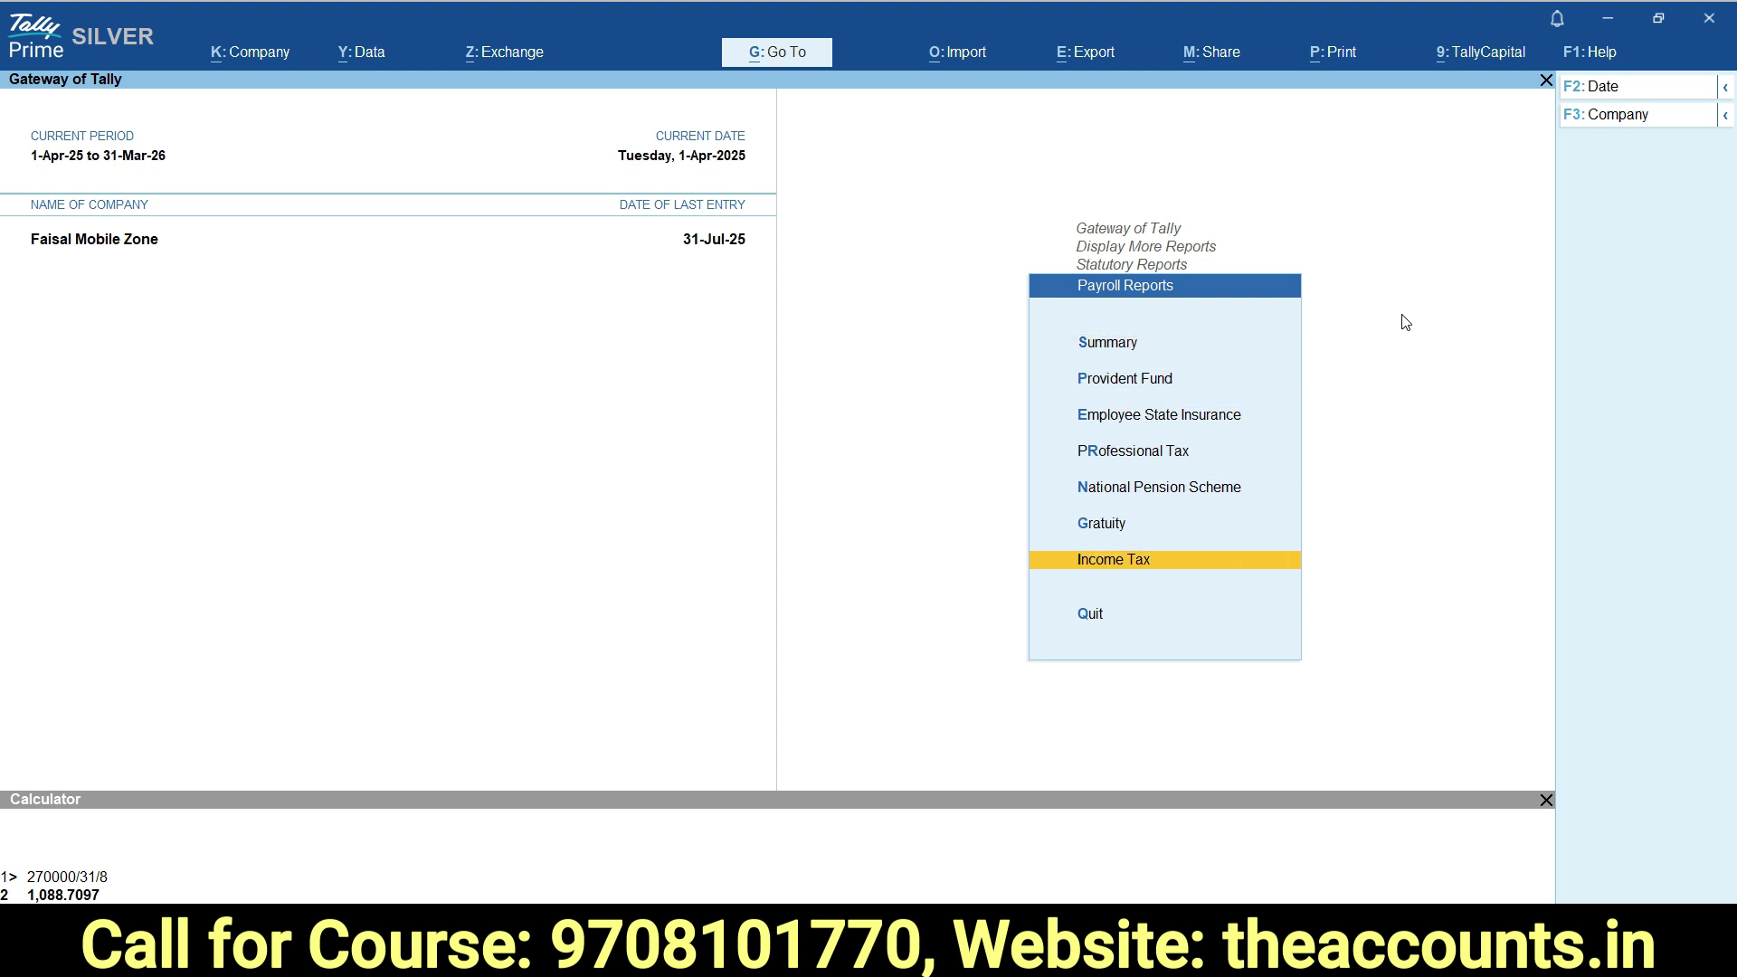
{"action": "key", "text": "Return"}
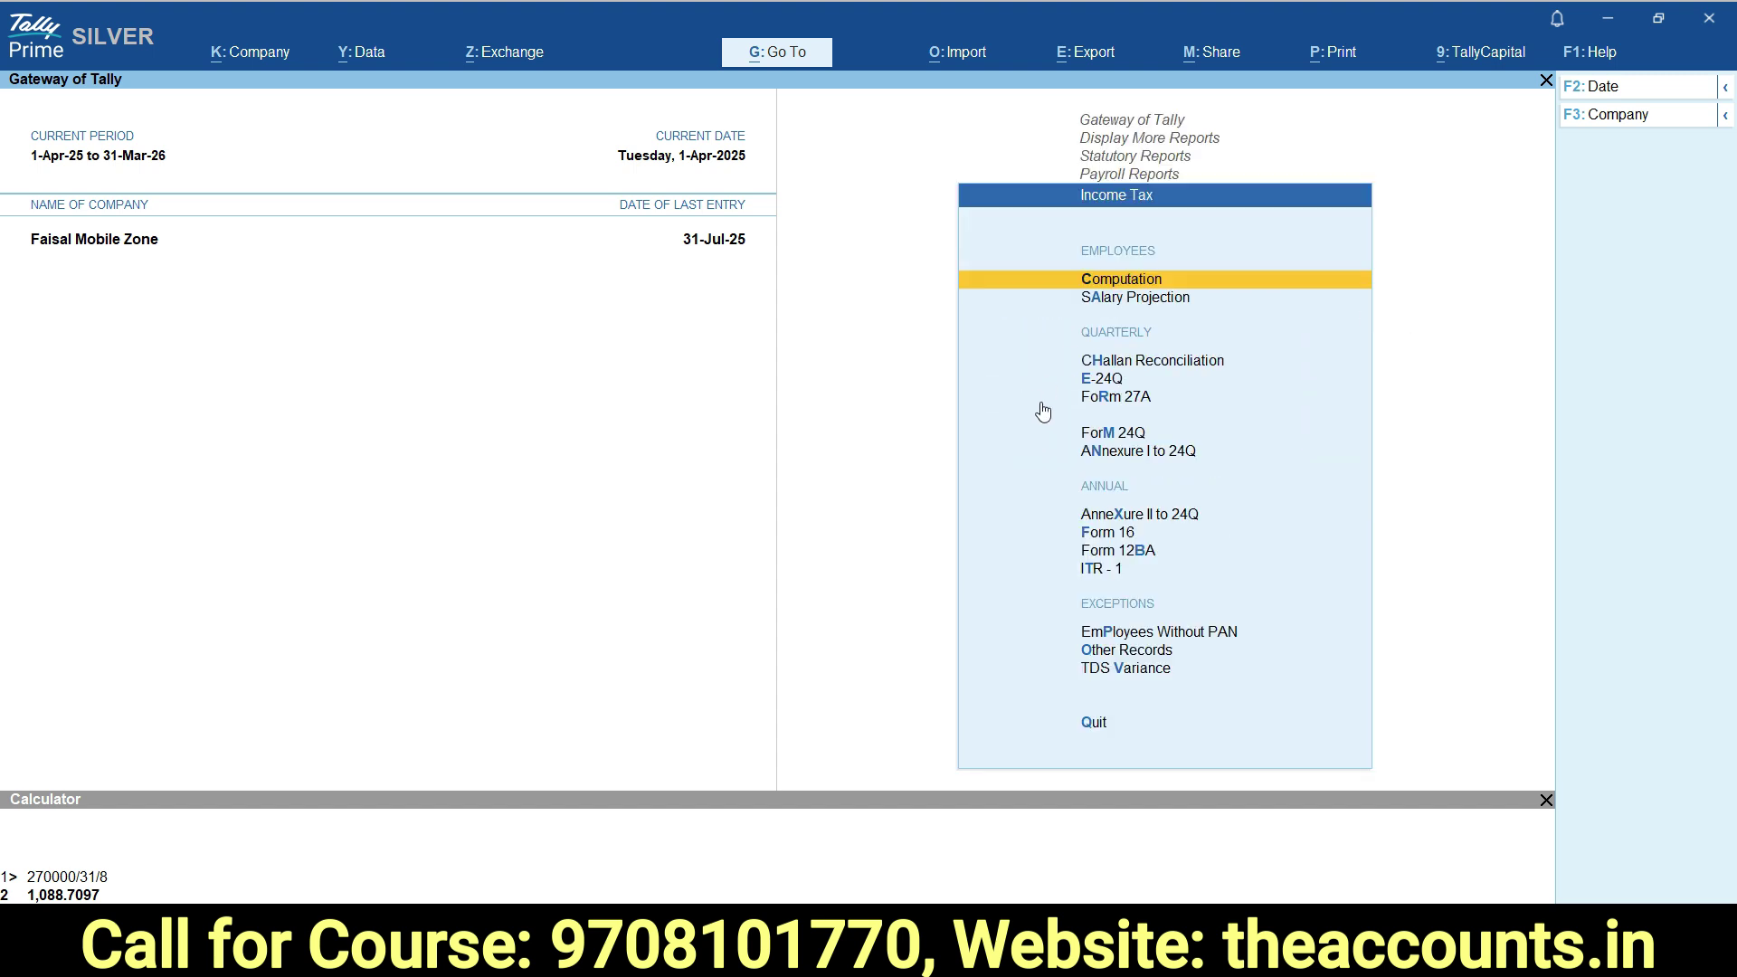
{"action": "left_click", "coordinate": [1129, 287]}
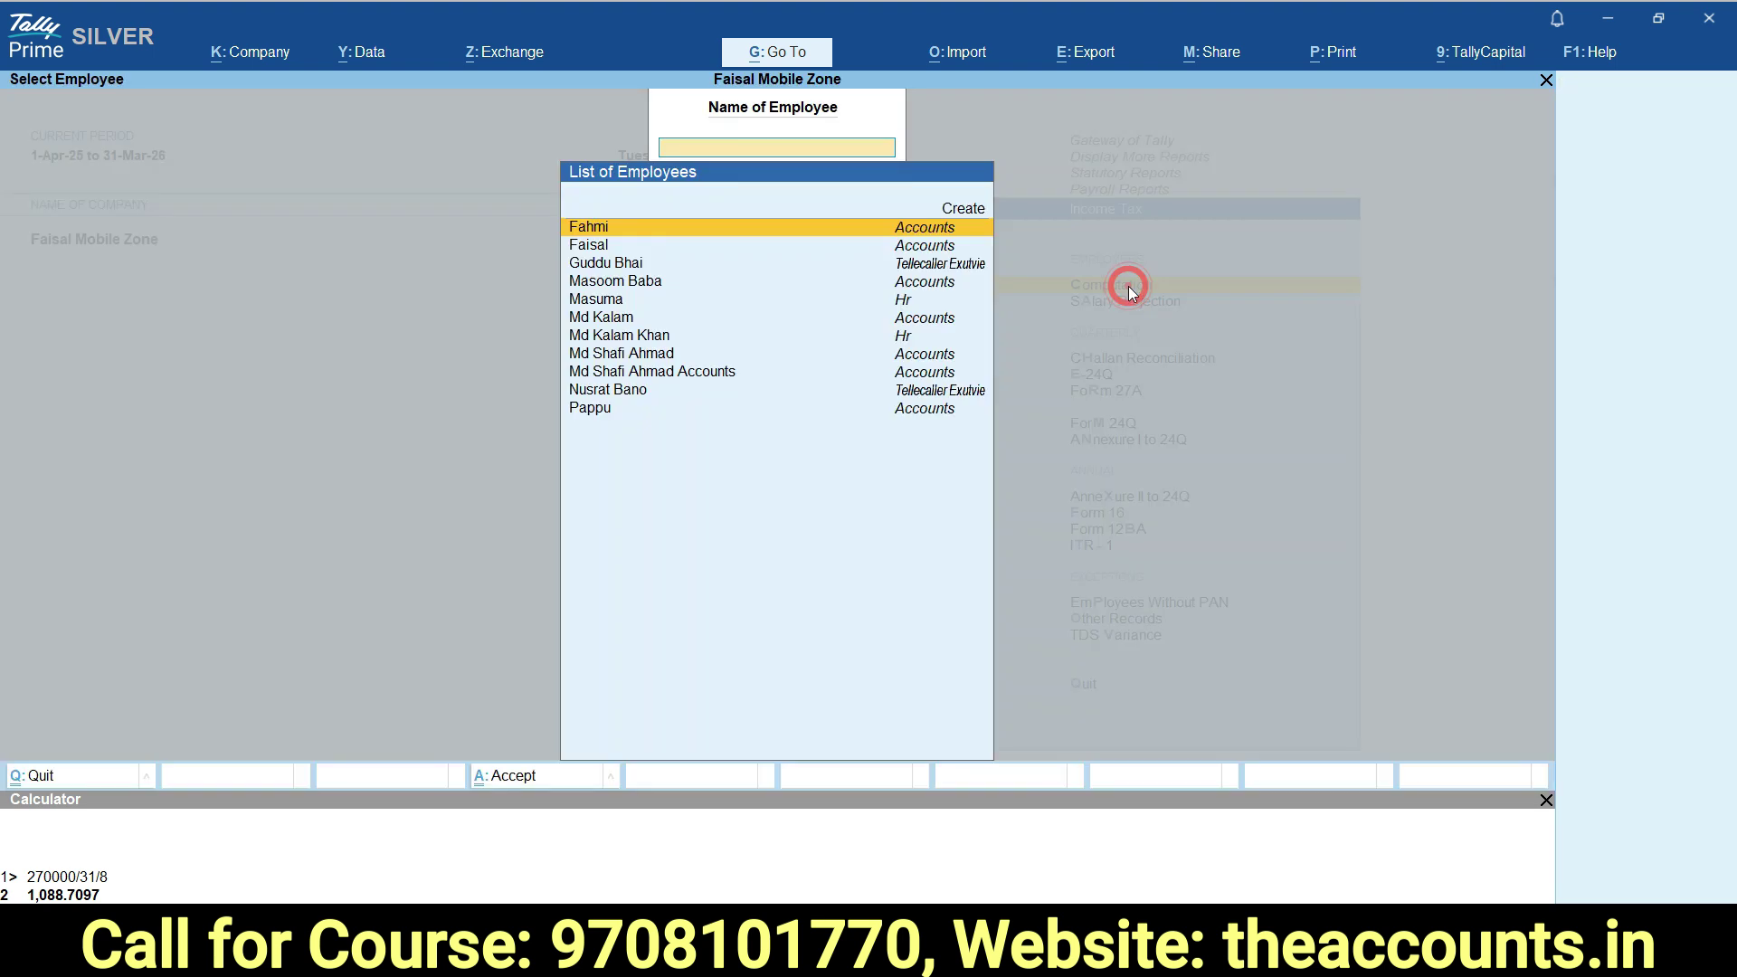
Show the employee's computation: taxable income 29,85,000.00, total tax 4,94,520.00, 41,210.00 monthly.
{"action": "type", "text": "md s"}
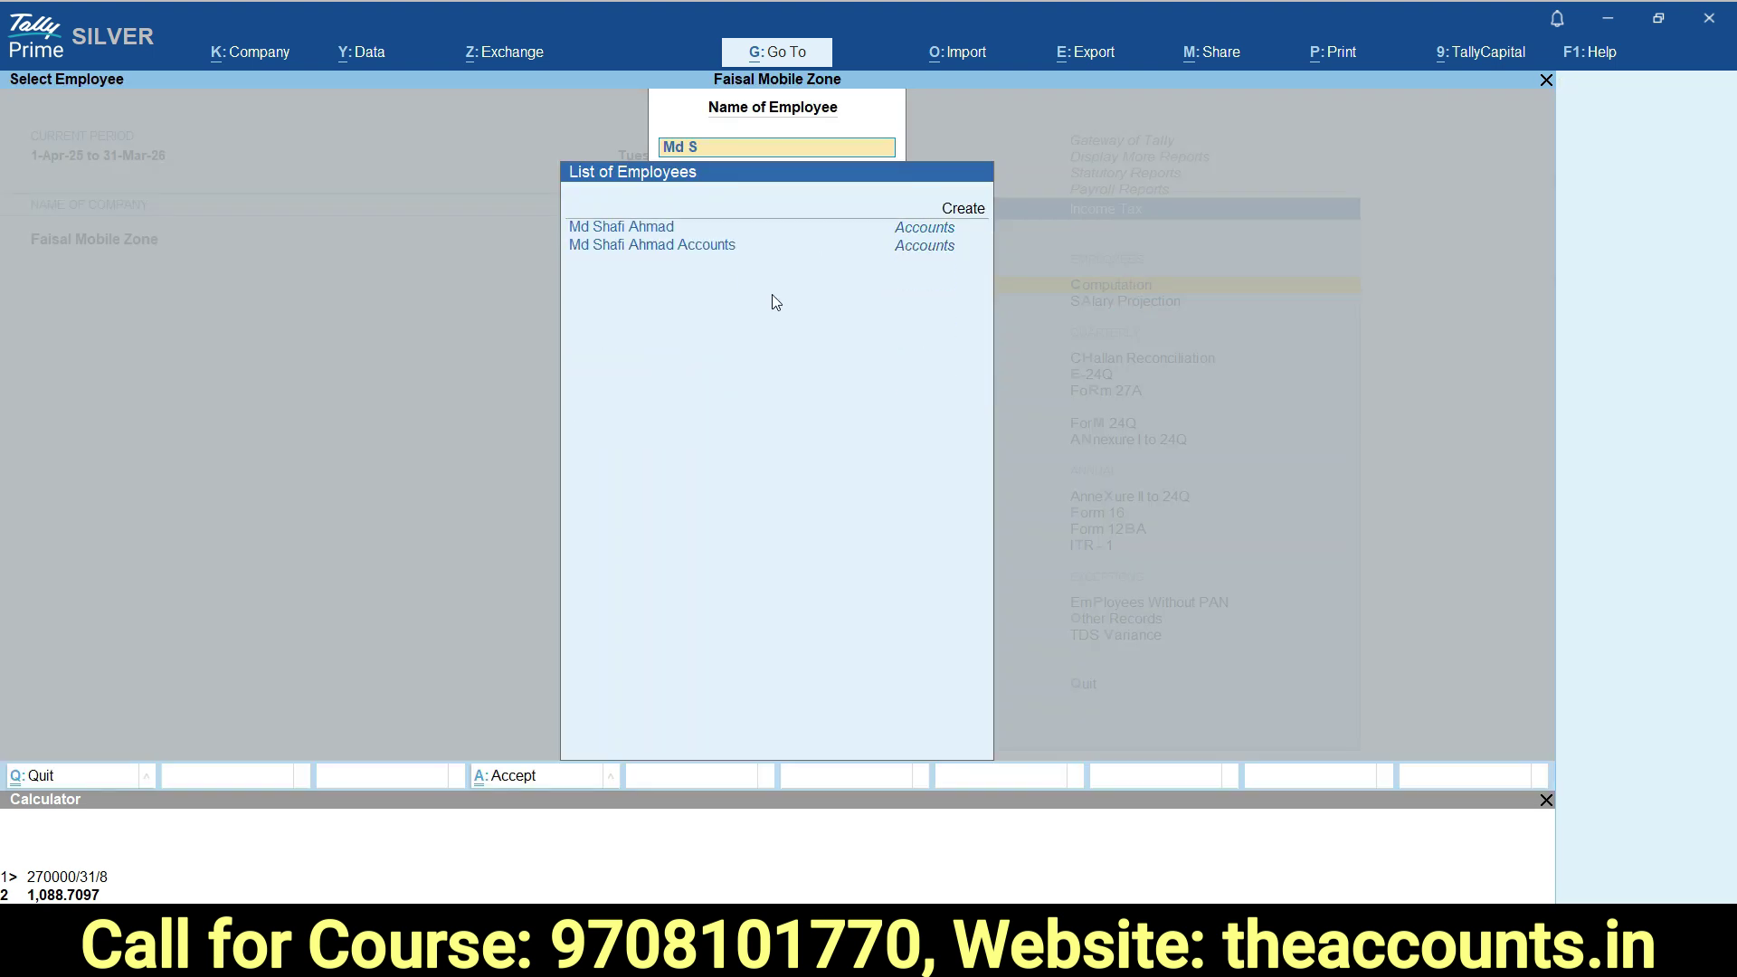
{"action": "key", "text": "Down"}
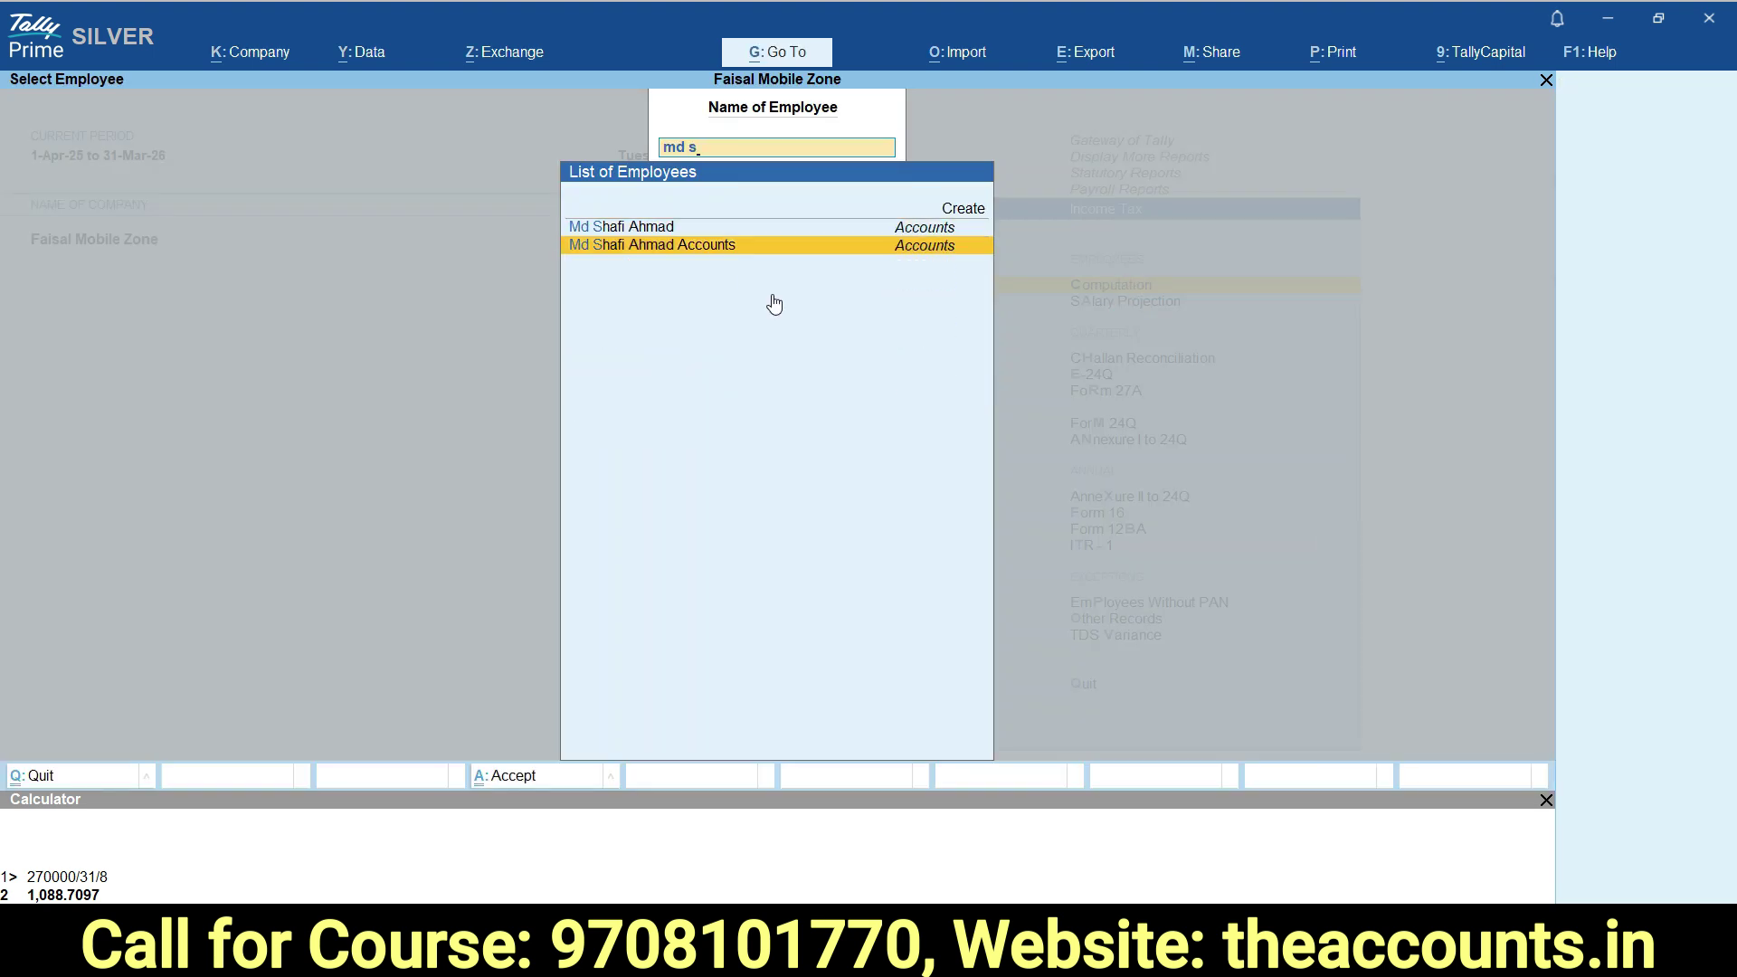
{"action": "key", "text": "Return"}
{"action": "key", "text": "Down"}
{"action": "key", "text": "Down"}
{"action": "key", "text": "Down"}
{"action": "key", "text": "Down"}
{"action": "key", "text": "Up"}
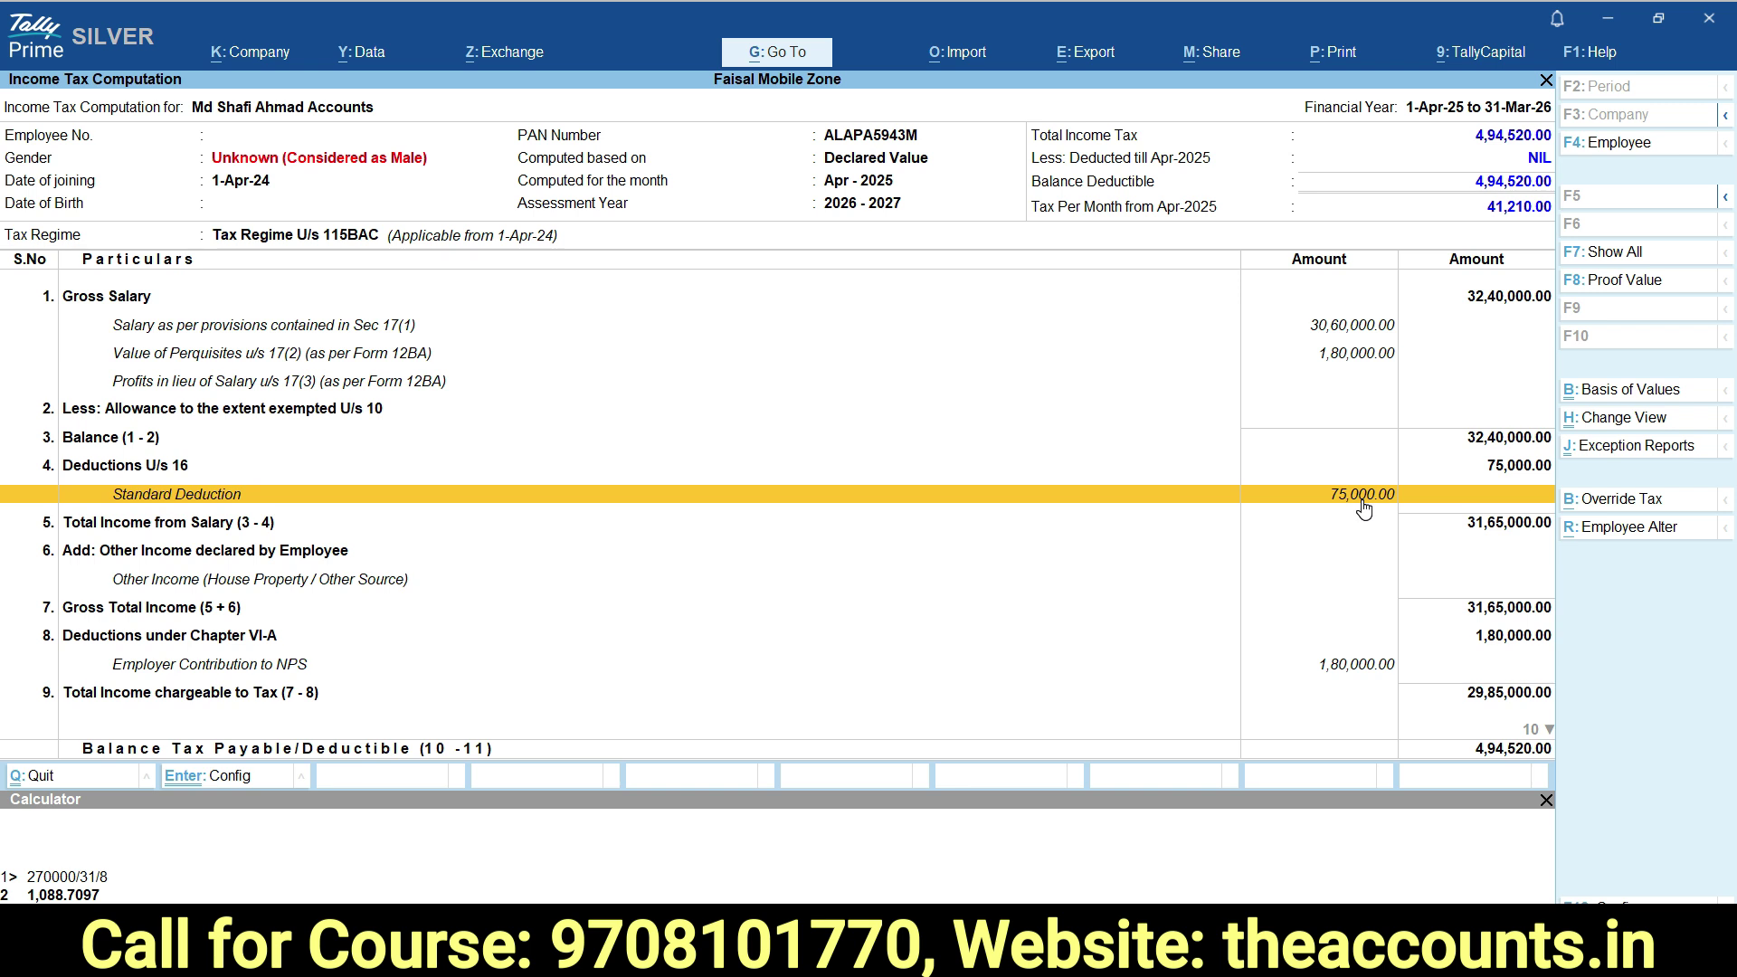
{"action": "key", "text": "Down"}
{"action": "key", "text": "Down"}
{"action": "key", "text": "Down"}
{"action": "key", "text": "Down"}
{"action": "key", "text": "Down"}
{"action": "key", "text": "Down"}
{"action": "key", "text": "Down"}
{"action": "key", "text": "Down"}
{"action": "key", "text": "Down"}
{"action": "key", "text": "Down"}
{"action": "key", "text": "Down"}
{"action": "key", "text": "Down"}
{"action": "key", "text": "Down"}
{"action": "key", "text": "Down"}
{"action": "key", "text": "Down"}
{"action": "key", "text": "Up"}
{"action": "key", "text": "Up"}
{"action": "key", "text": "Up"}
{"action": "key", "text": "Up"}
{"action": "key", "text": "Up"}
{"action": "key", "text": "Up"}
{"action": "key", "text": "Up"}
{"action": "key", "text": "Up"}
{"action": "key", "text": "Up"}
{"action": "key", "text": "Up"}
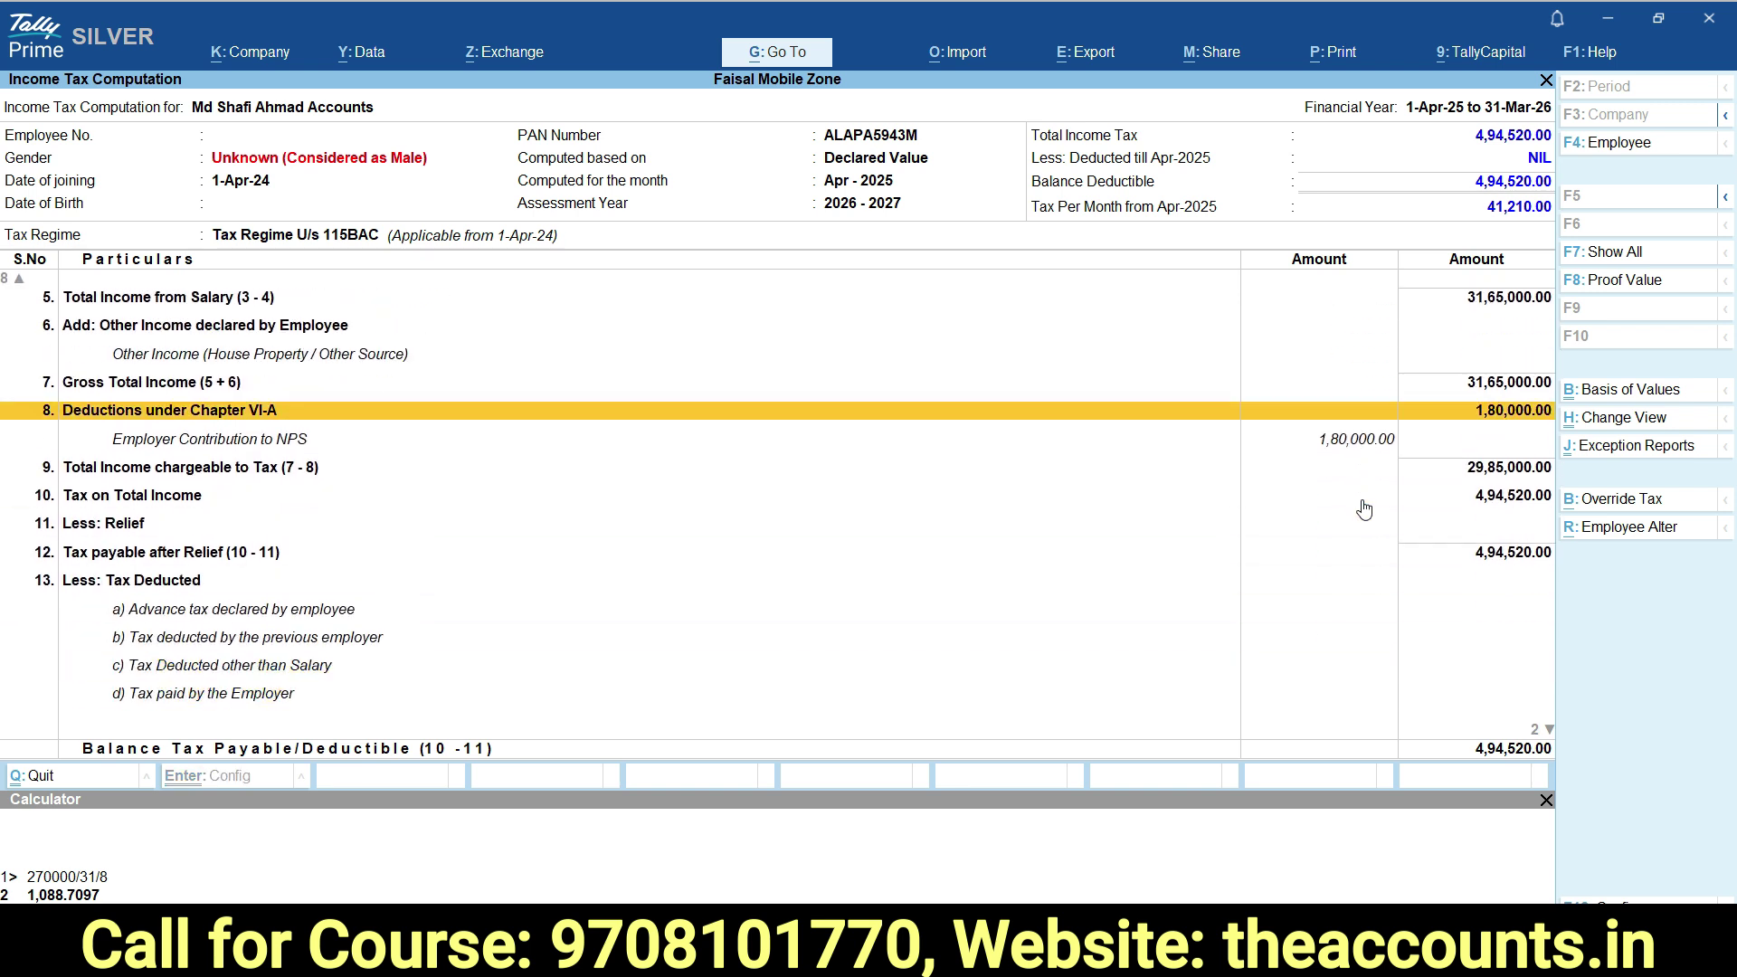
{"action": "key", "text": "Down"}
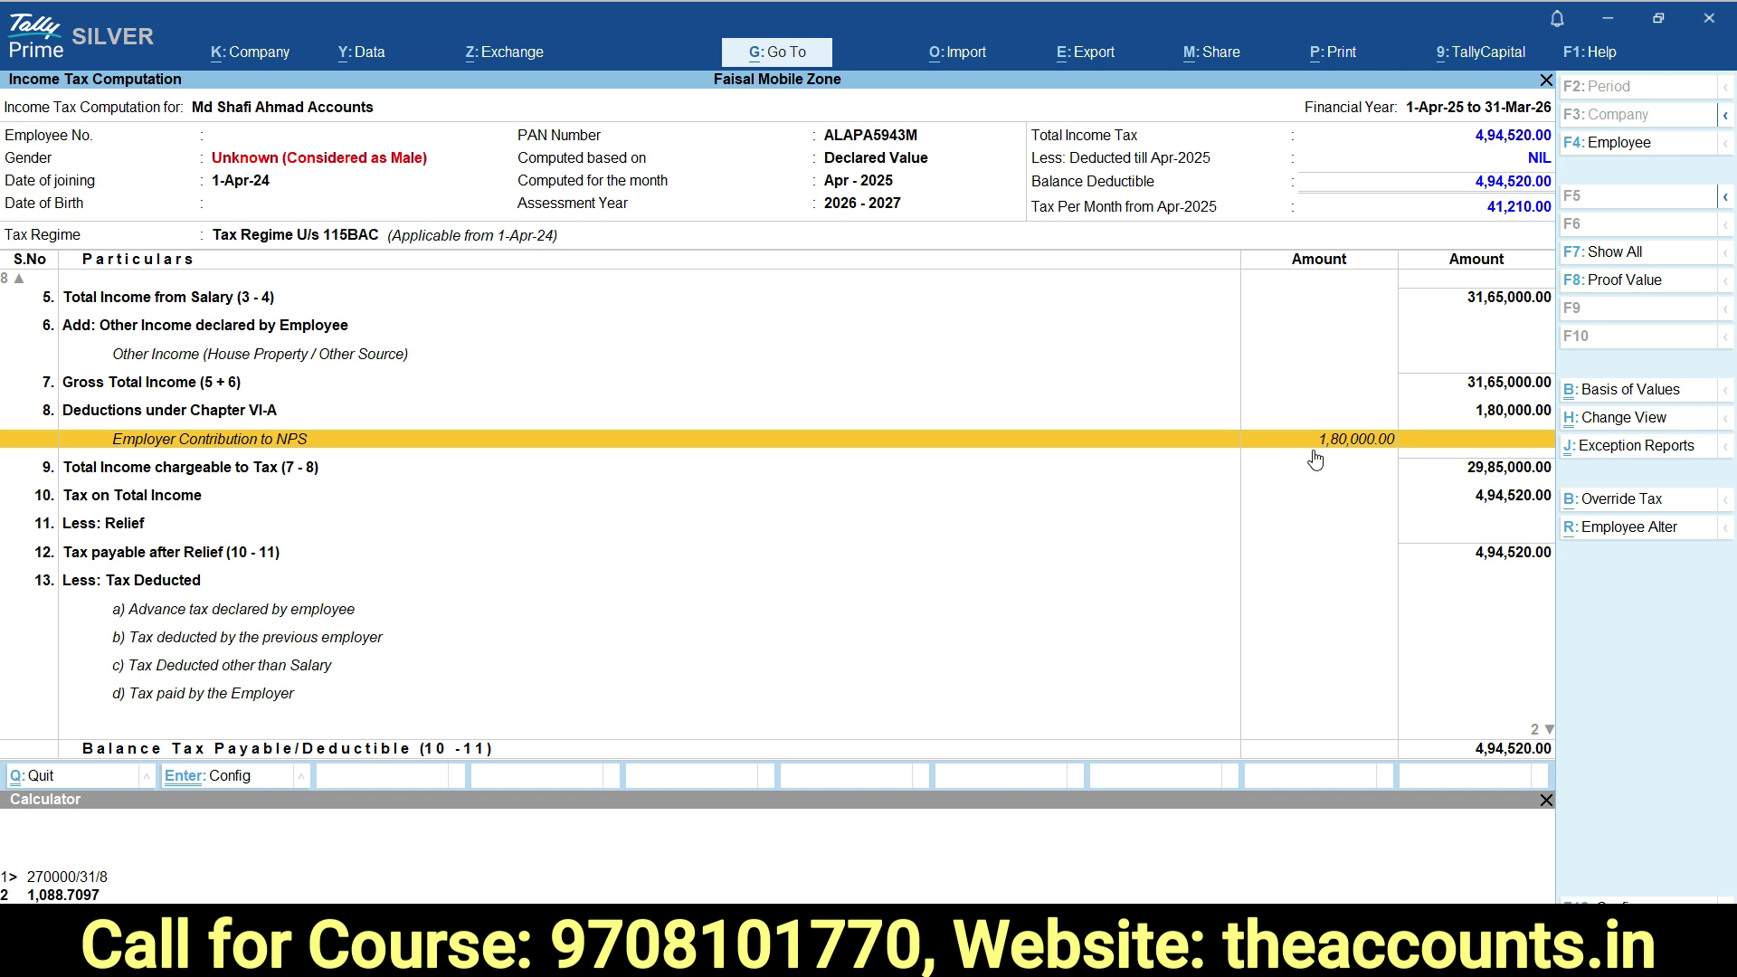
{"action": "key", "text": "Up"}
{"action": "key", "text": "Up"}
{"action": "key", "text": "Up"}
{"action": "key", "text": "Up"}
{"action": "key", "text": "Up"}
{"action": "key", "text": "Up"}
{"action": "key", "text": "Up"}
{"action": "key", "text": "Up"}
{"action": "key", "text": "Up"}
{"action": "key", "text": "Up"}
{"action": "key", "text": "Up"}
{"action": "key", "text": "Up"}
{"action": "key", "text": "Up"}
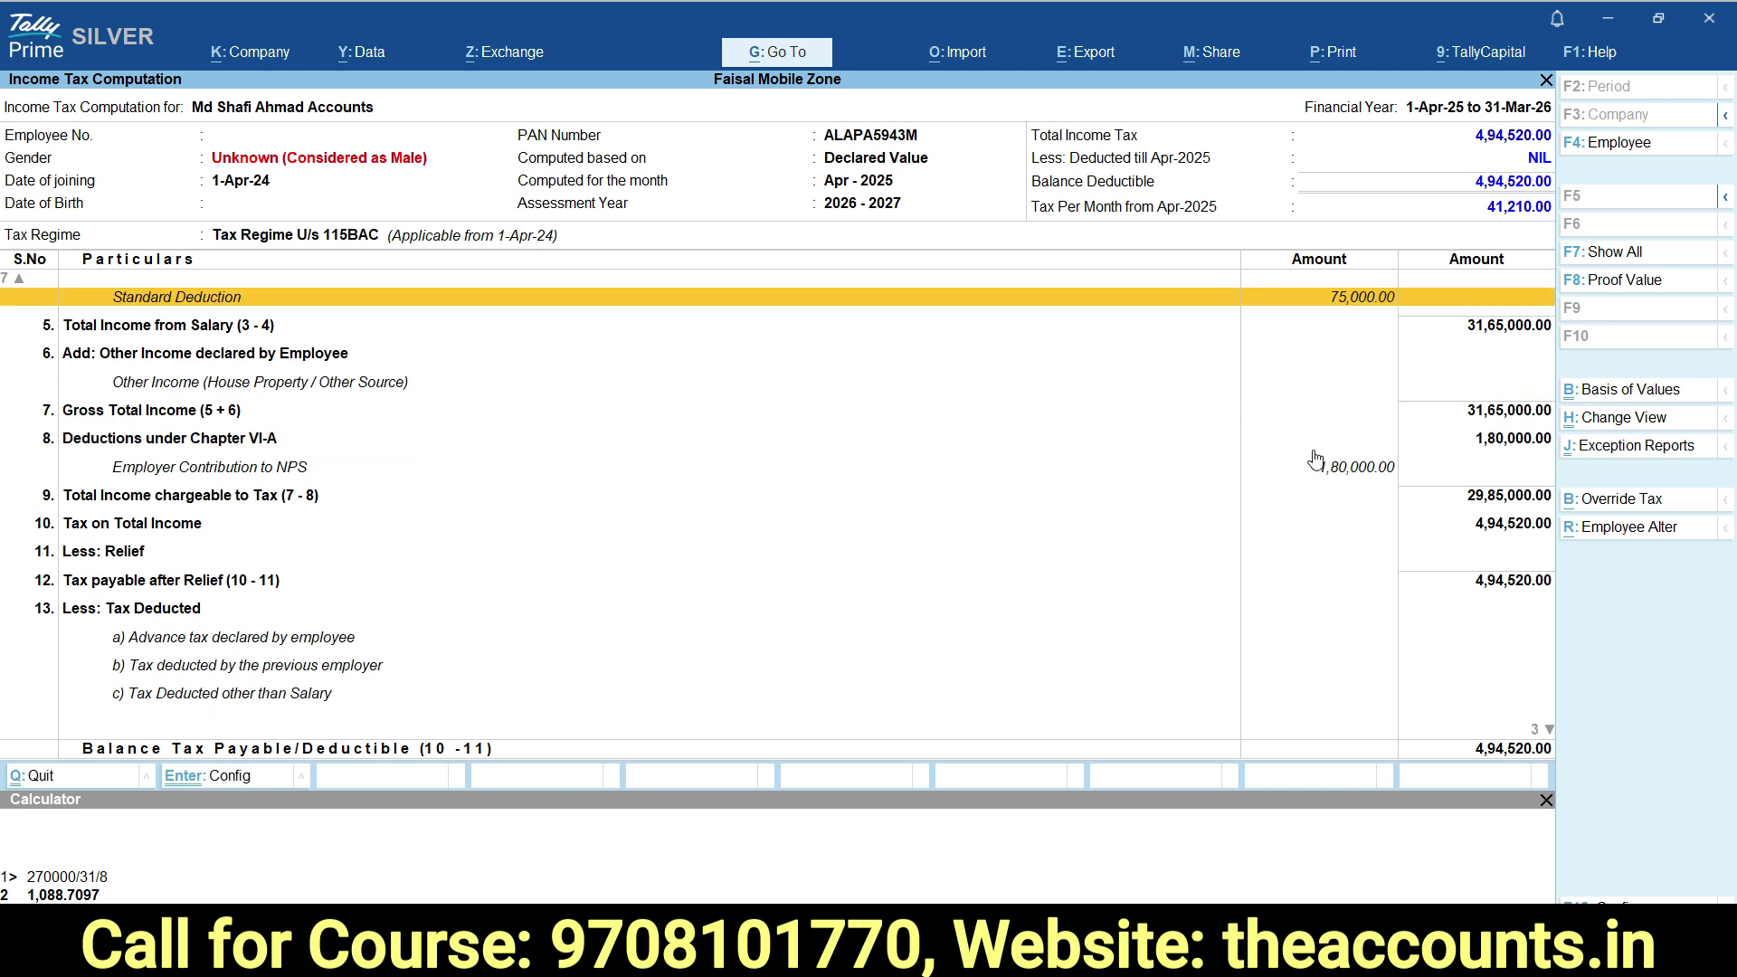
{"action": "key", "text": "Down"}
{"action": "key", "text": "Down"}
{"action": "key", "text": "Down"}
{"action": "key", "text": "Up"}
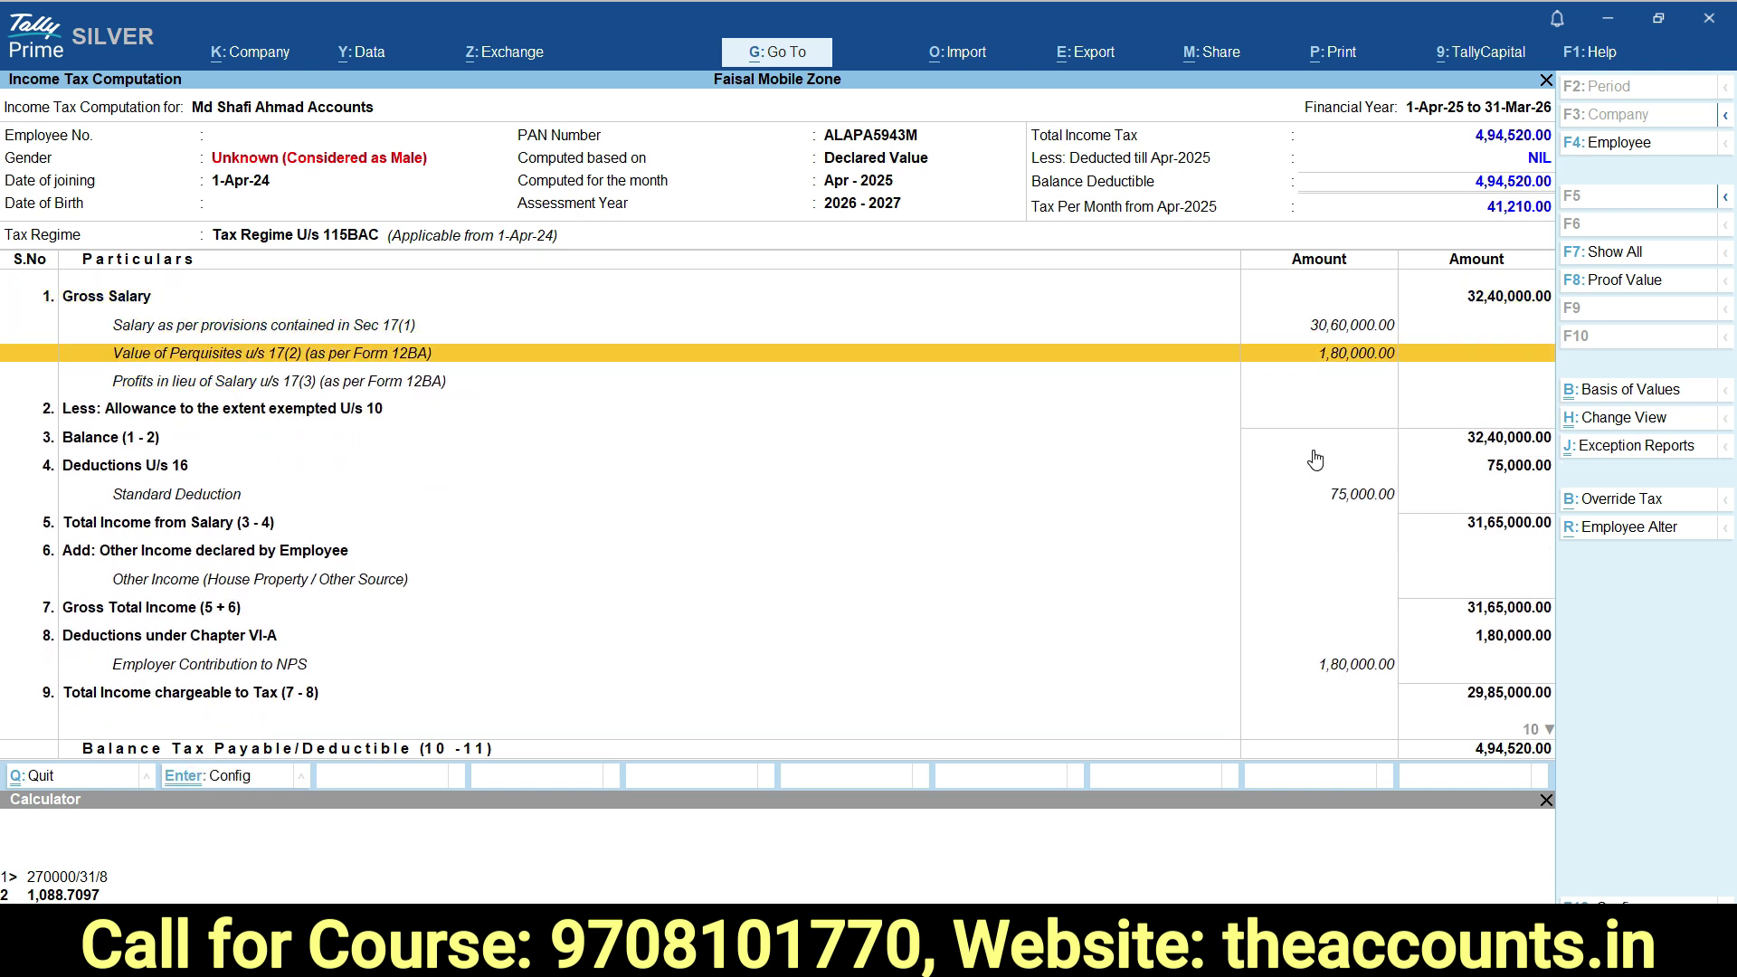
{"action": "key", "text": "Down"}
{"action": "key", "text": "Down"}
{"action": "key", "text": "Down"}
{"action": "key", "text": "Down"}
{"action": "key", "text": "Down"}
{"action": "key", "text": "Down"}
{"action": "key", "text": "Down"}
{"action": "key", "text": "Down"}
{"action": "key", "text": "Down"}
{"action": "key", "text": "Down"}
{"action": "key", "text": "Down"}
{"action": "key", "text": "Up"}
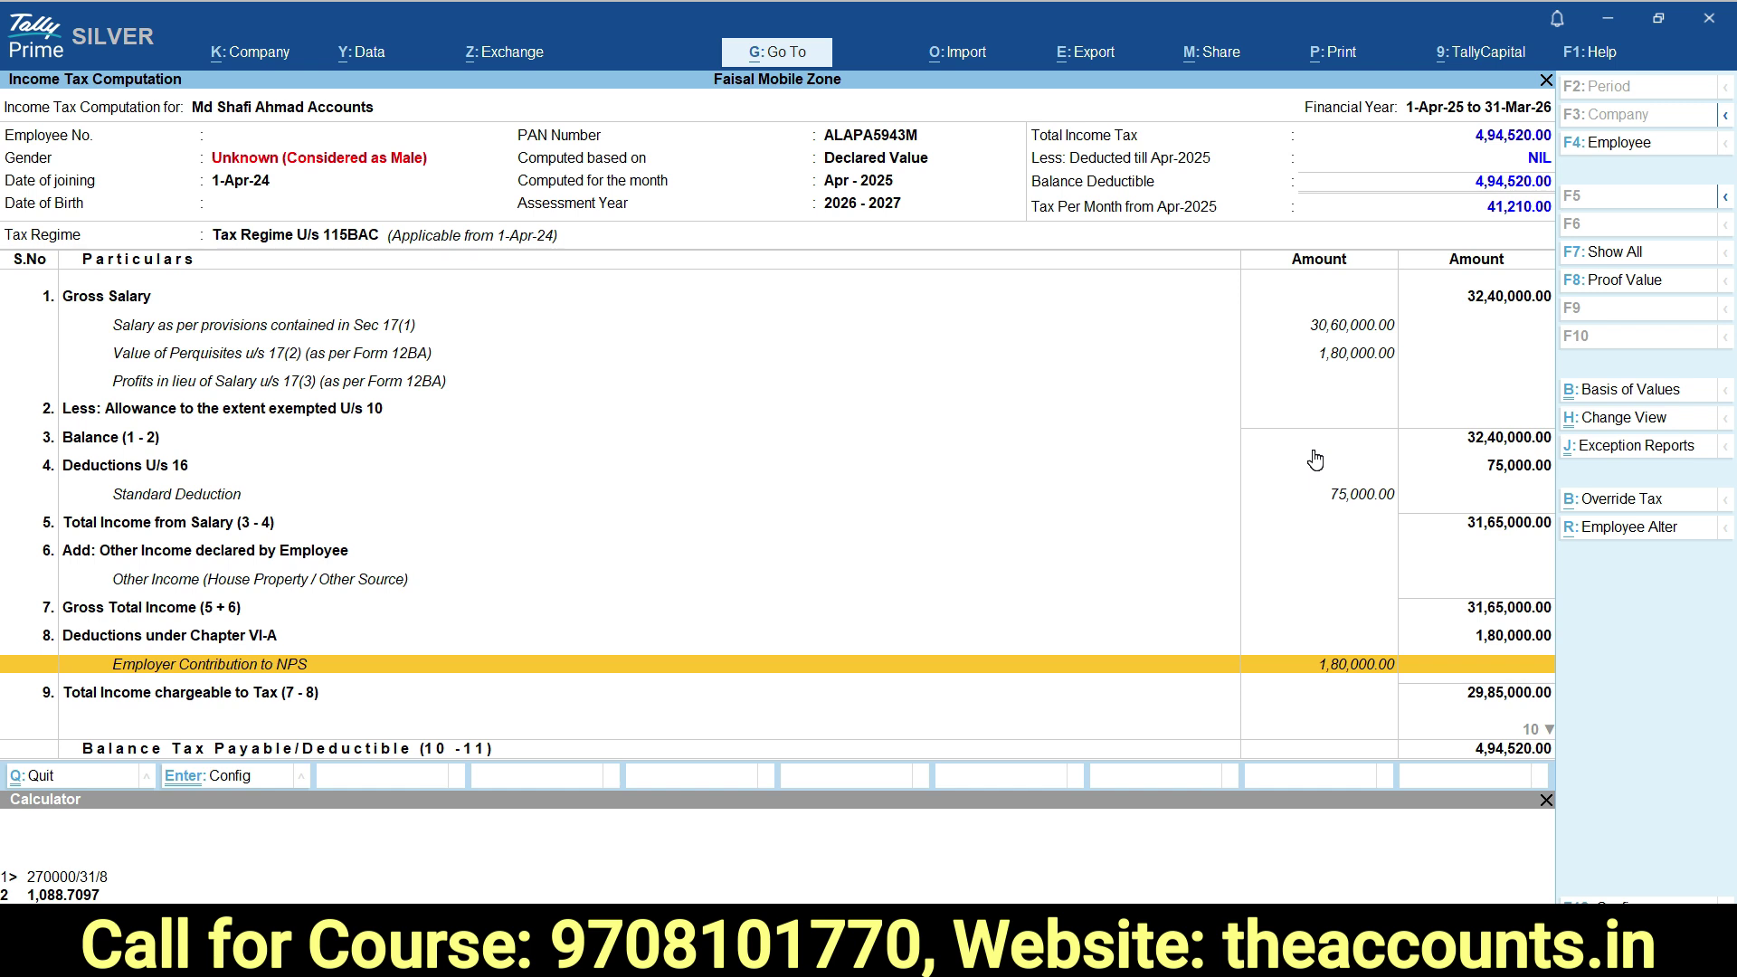
{"action": "key", "text": "Down"}
{"action": "key", "text": "Down"}
{"action": "key", "text": "Down"}
{"action": "key", "text": "Down"}
{"action": "key", "text": "Down"}
{"action": "key", "text": "Down"}
{"action": "key", "text": "Down"}
{"action": "key", "text": "Down"}
{"action": "key", "text": "Down"}
{"action": "key", "text": "Down"}
{"action": "key", "text": "Down"}
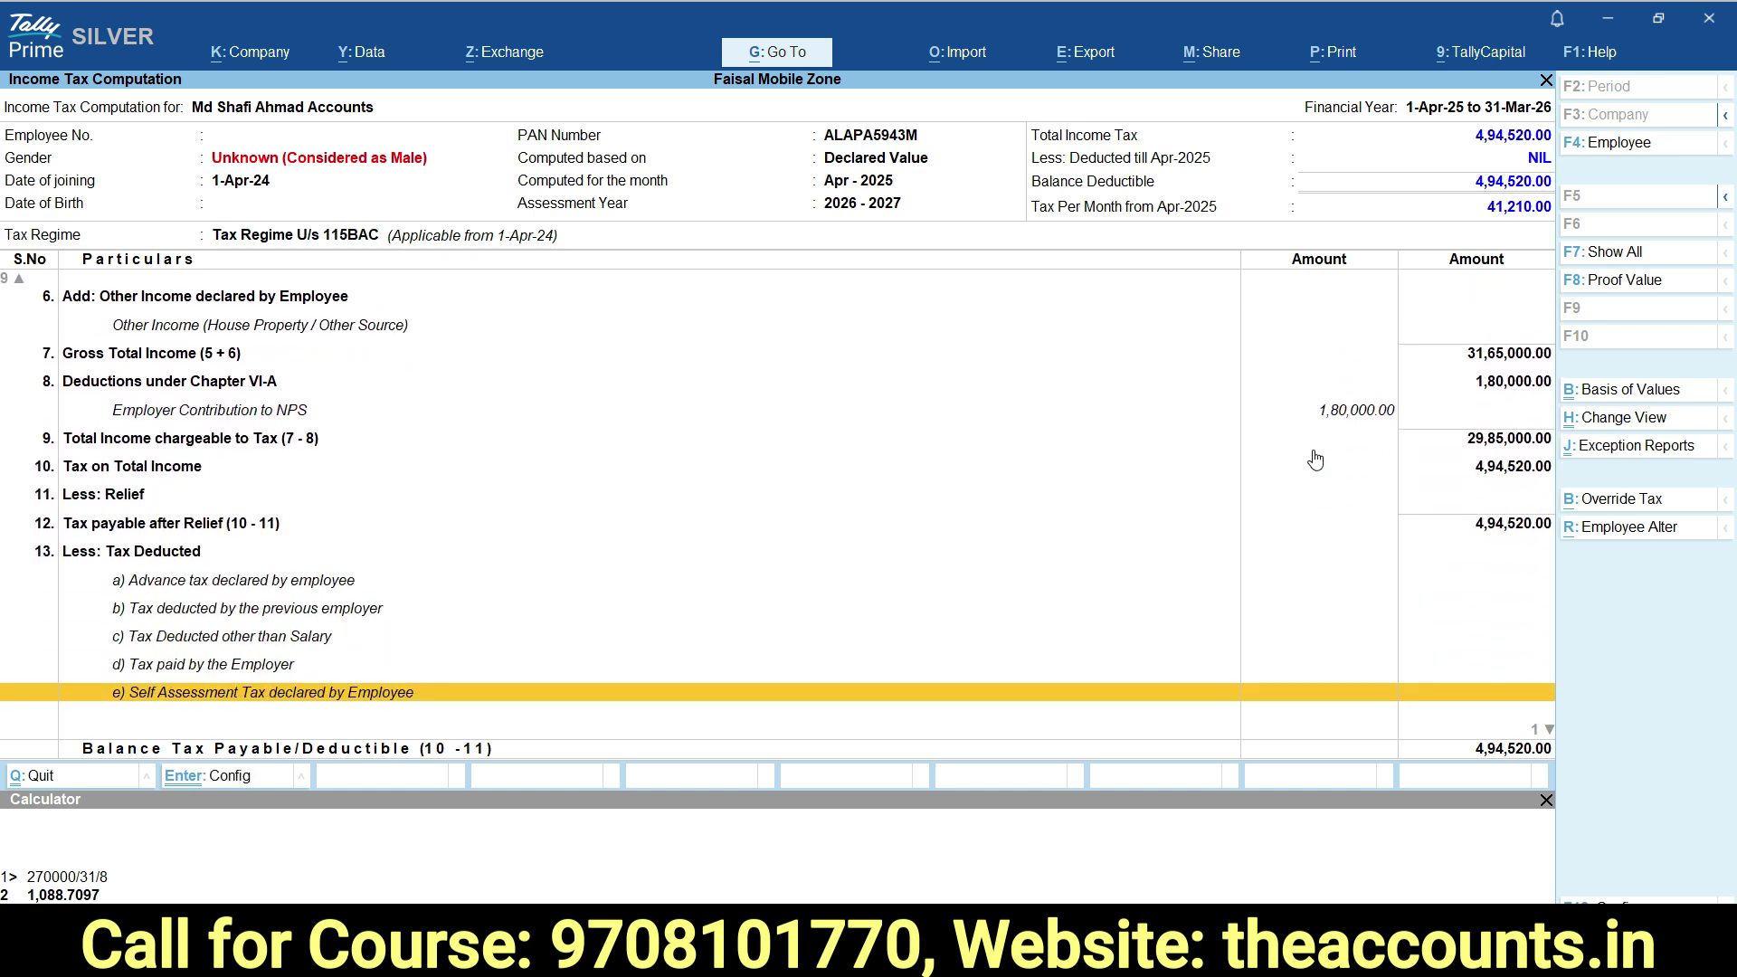
{"action": "scroll", "coordinate": [1315, 460], "scroll_direction": "down", "scroll_amount": 1}
{"action": "key", "text": "Up"}
{"action": "key", "text": "Up"}
{"action": "key", "text": "Up"}
{"action": "key", "text": "Up"}
{"action": "key", "text": "Up"}
{"action": "key", "text": "Up"}
{"action": "key", "text": "Up"}
{"action": "key", "text": "Down"}
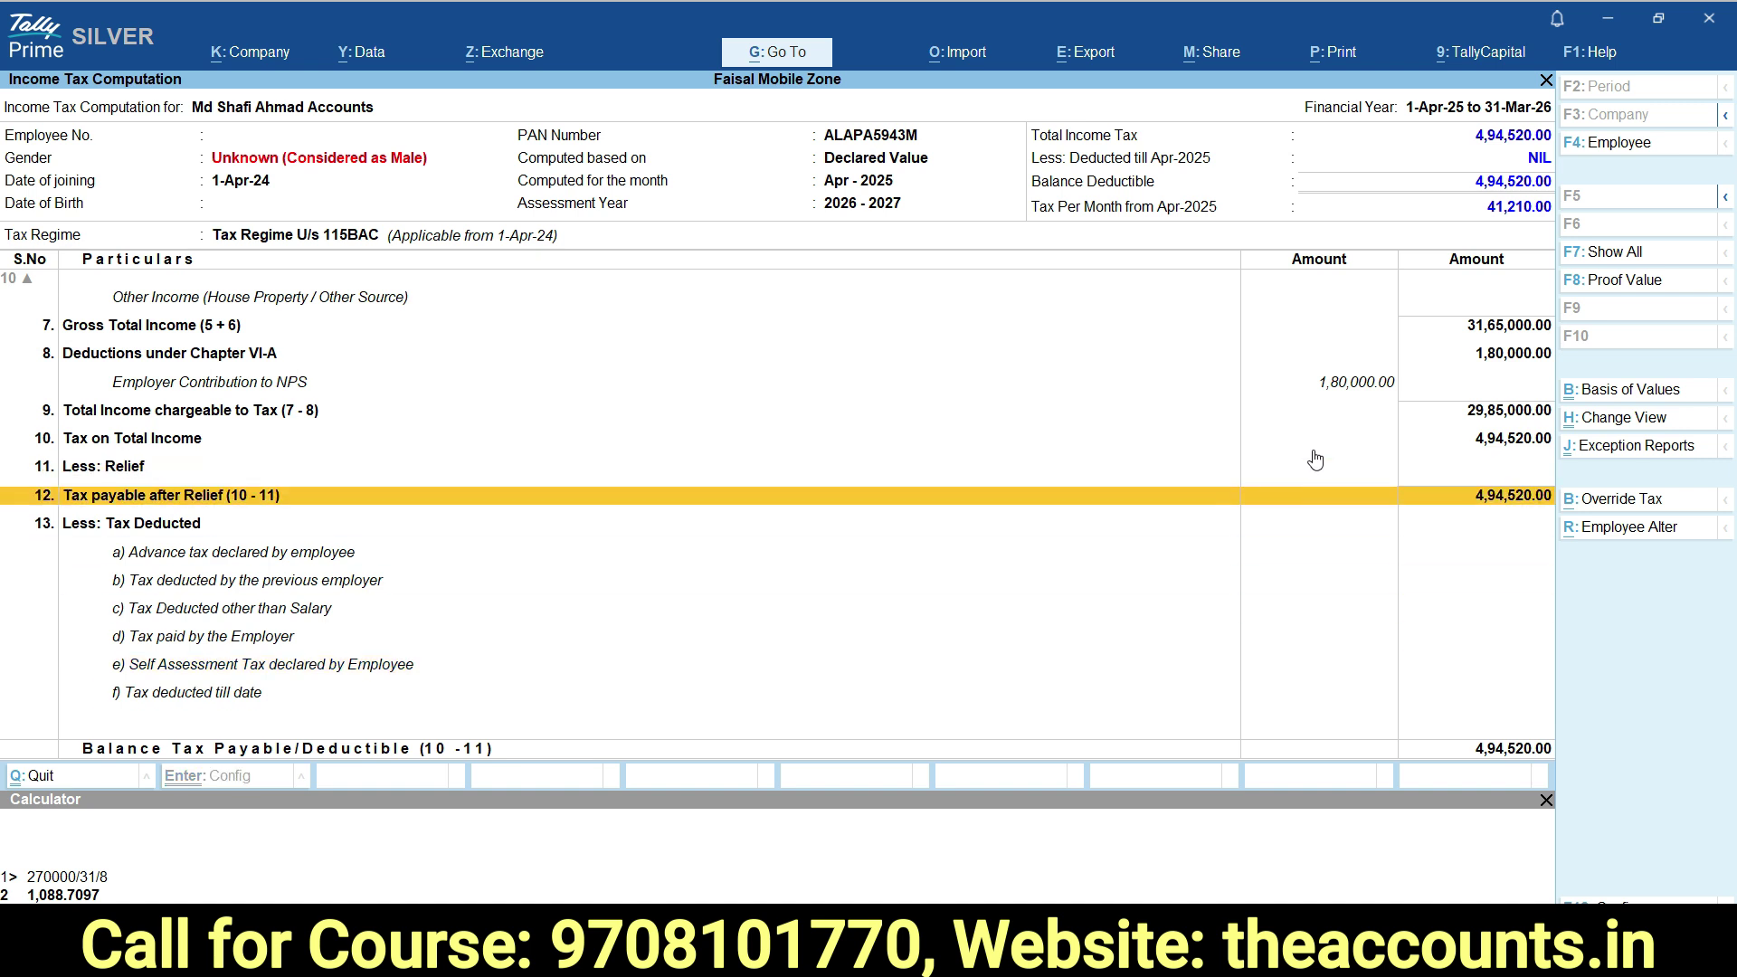
{"action": "key", "text": "Up"}
{"action": "key", "text": "Up"}
{"action": "key", "text": "Up"}
{"action": "key", "text": "Up"}
{"action": "key", "text": "Up"}
{"action": "key", "text": "Up"}
{"action": "key", "text": "Up"}
{"action": "key", "text": "Up"}
{"action": "key", "text": "Up"}
{"action": "key", "text": "Up"}
{"action": "key", "text": "Up"}
{"action": "key", "text": "Up"}
{"action": "key", "text": "Up"}
{"action": "key", "text": "Up"}
{"action": "key", "text": "Up"}
{"action": "key", "text": "Up"}
{"action": "key", "text": "Up"}
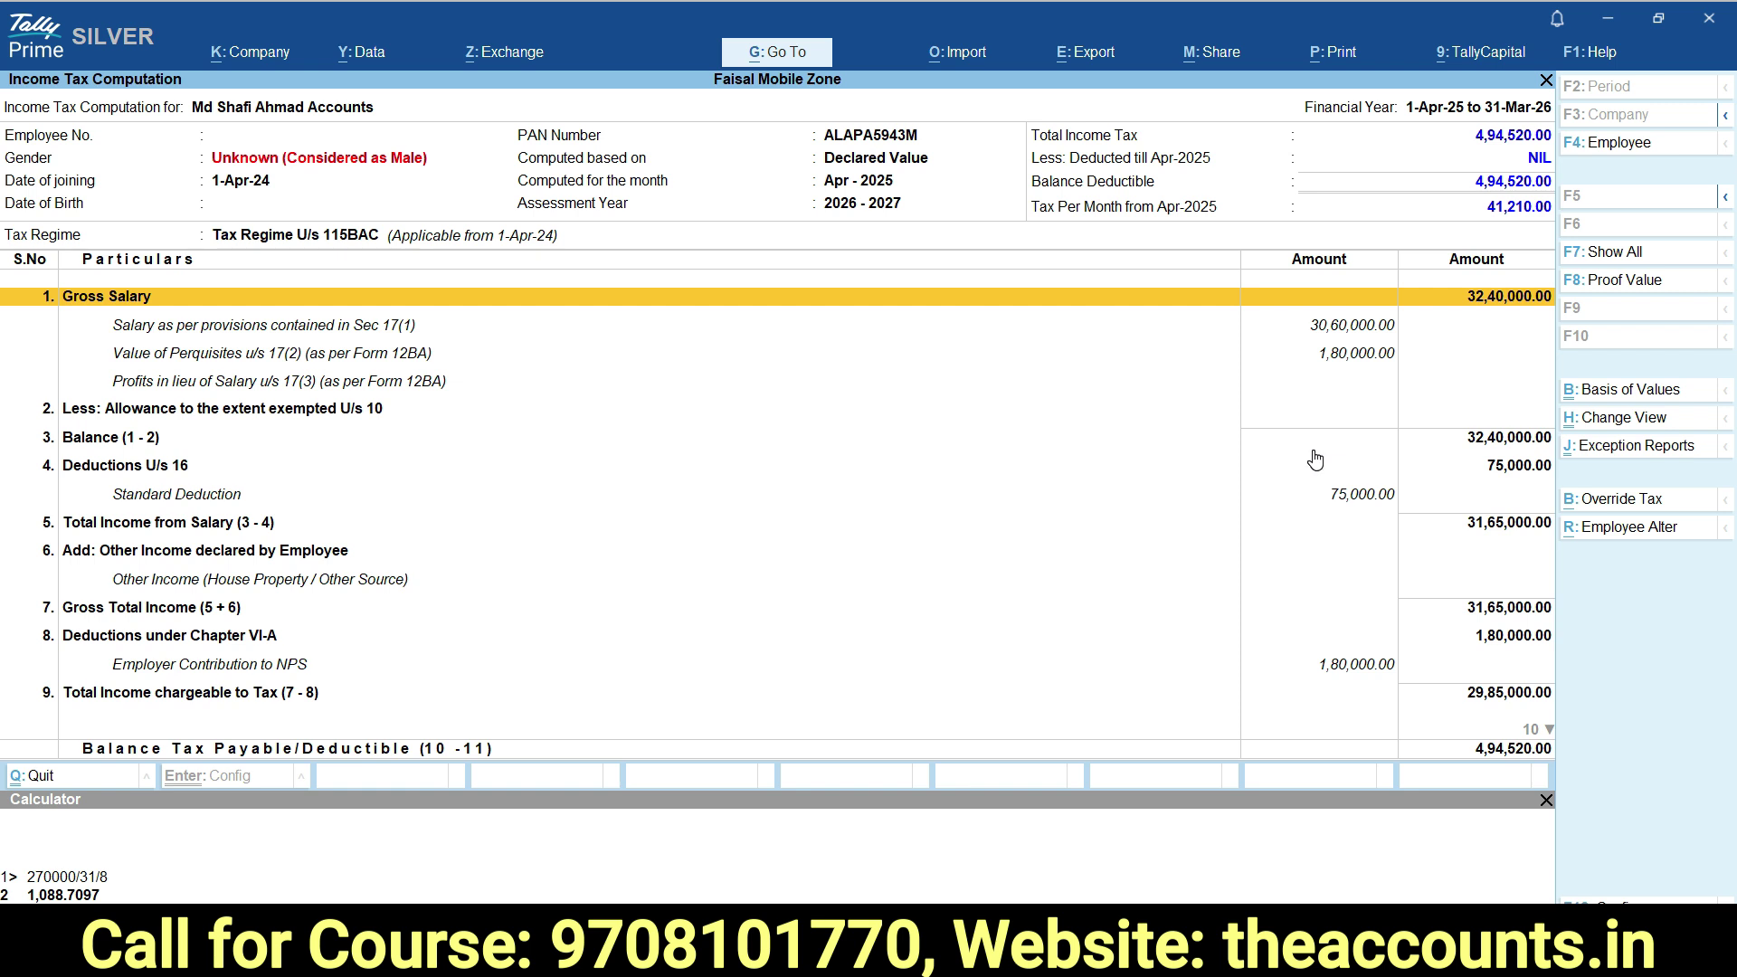
{"action": "left_click", "coordinate": [1503, 214]}
Close the report and start a new voucher dated 30-Apr-25.
{"action": "key", "text": "Escape"}
{"action": "key", "text": "v"}
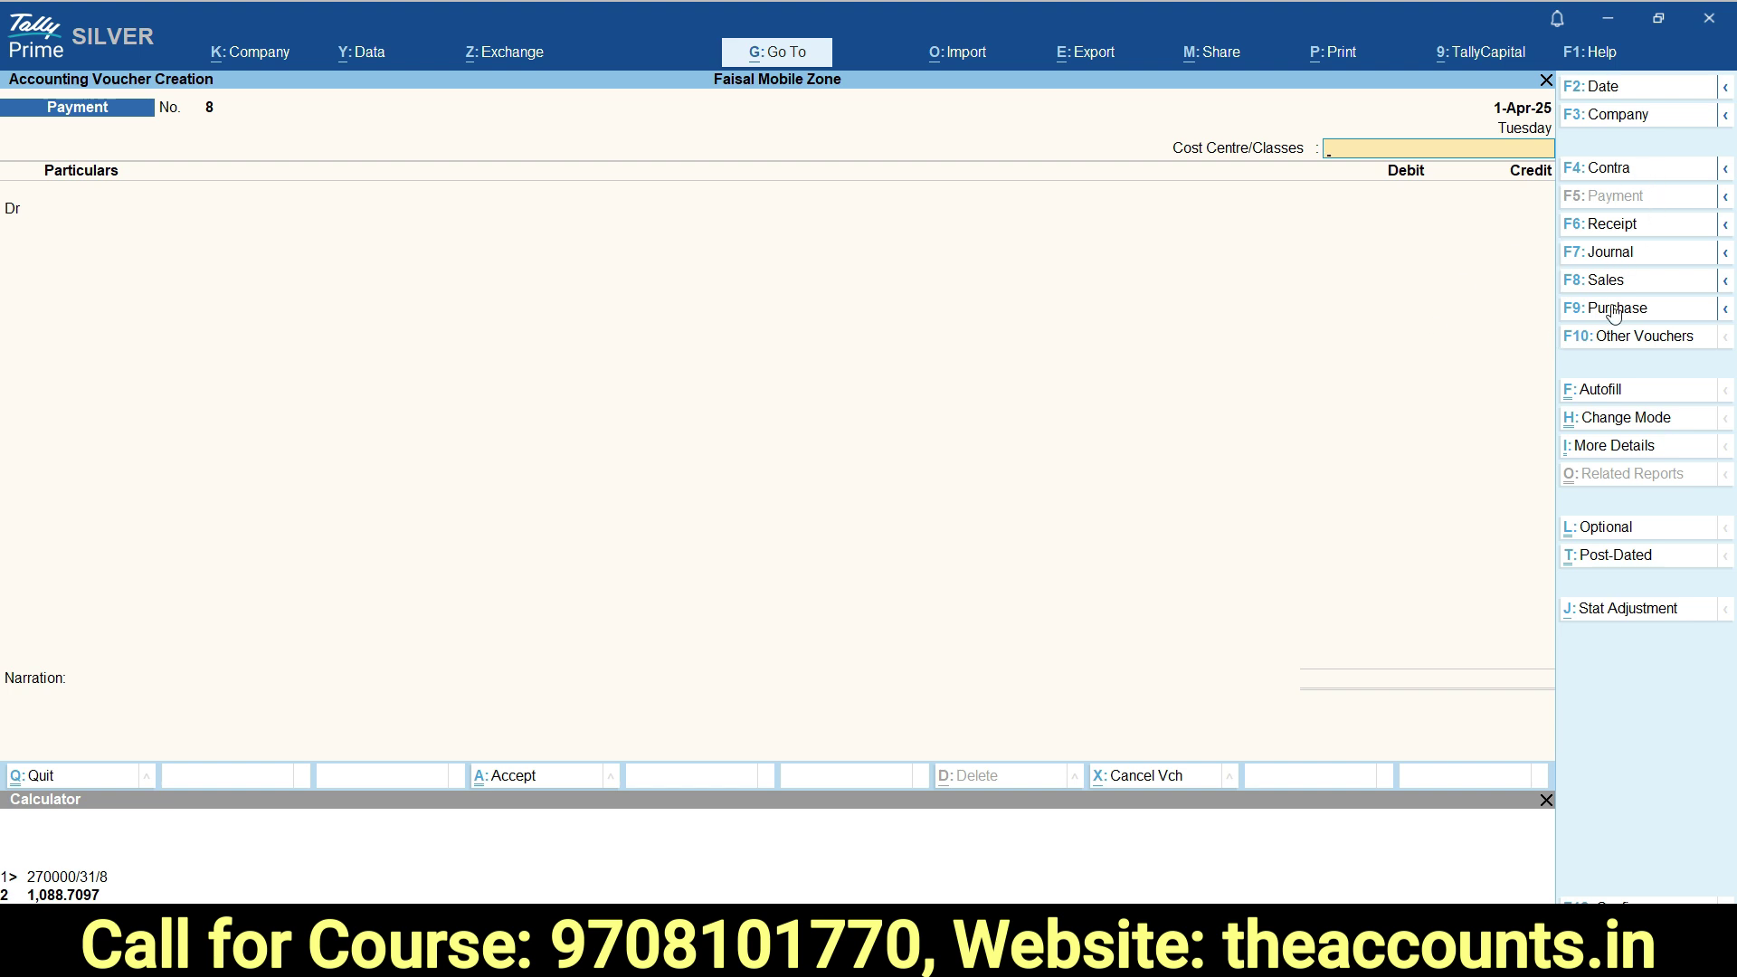
{"action": "left_click", "coordinate": [1622, 101]}
{"action": "type", "text": "30-4"}
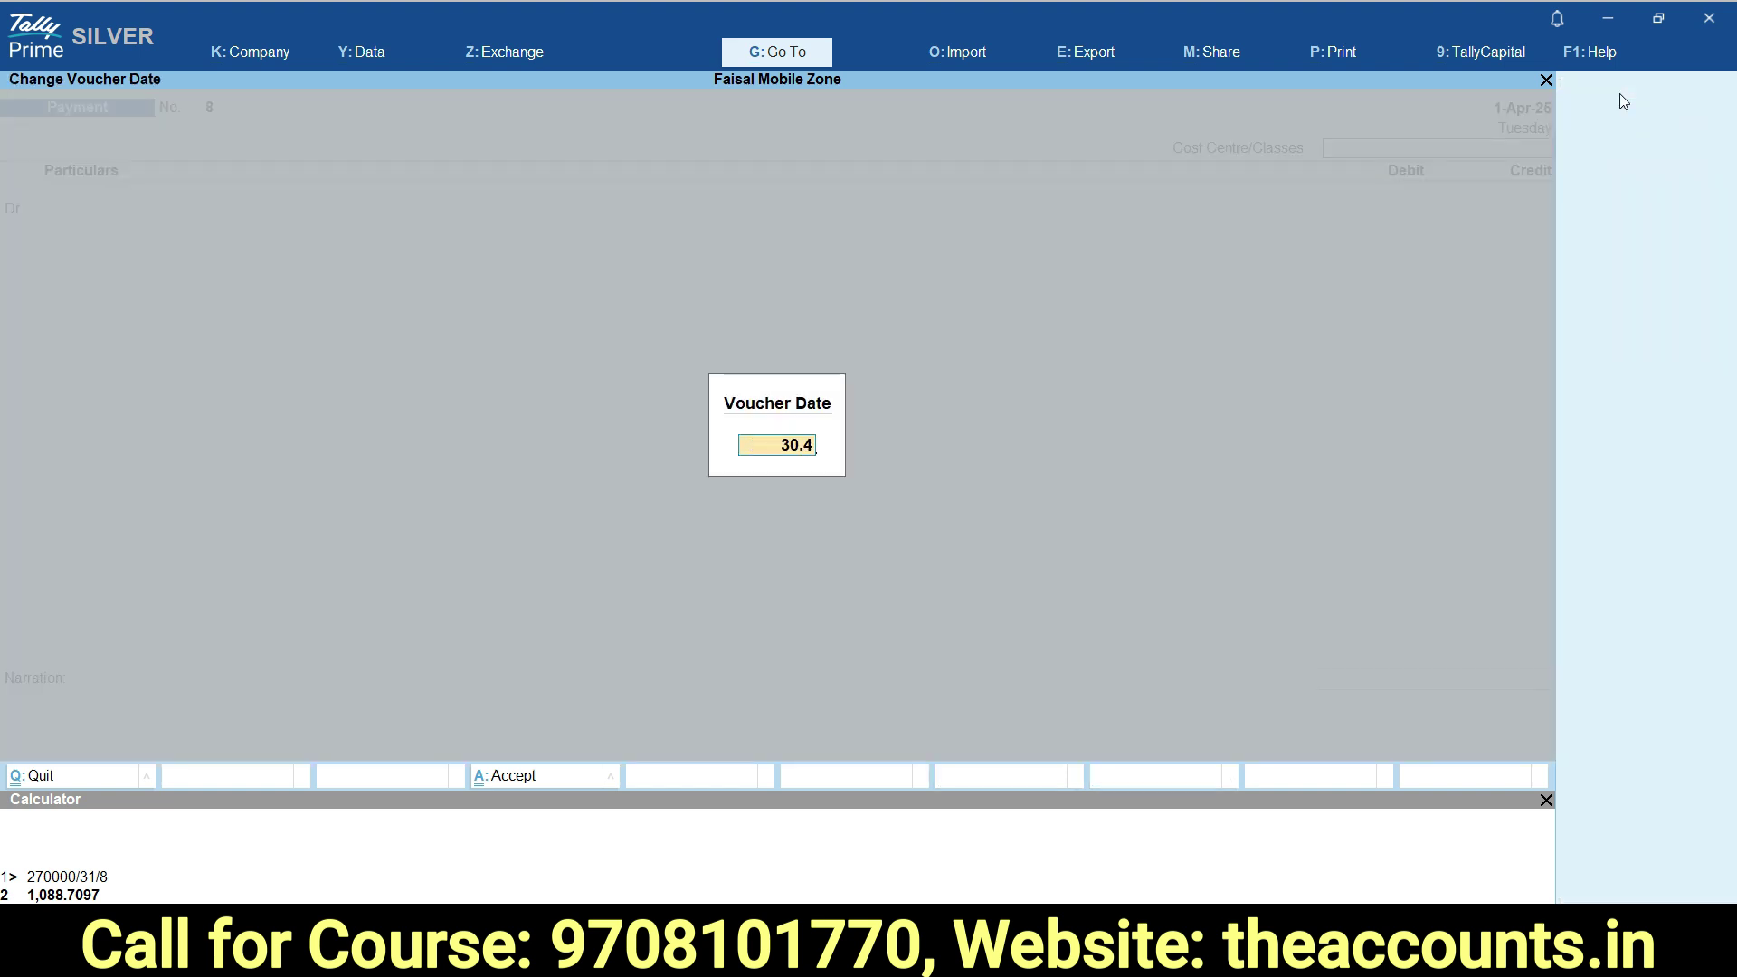
{"action": "key", "text": "Return"}
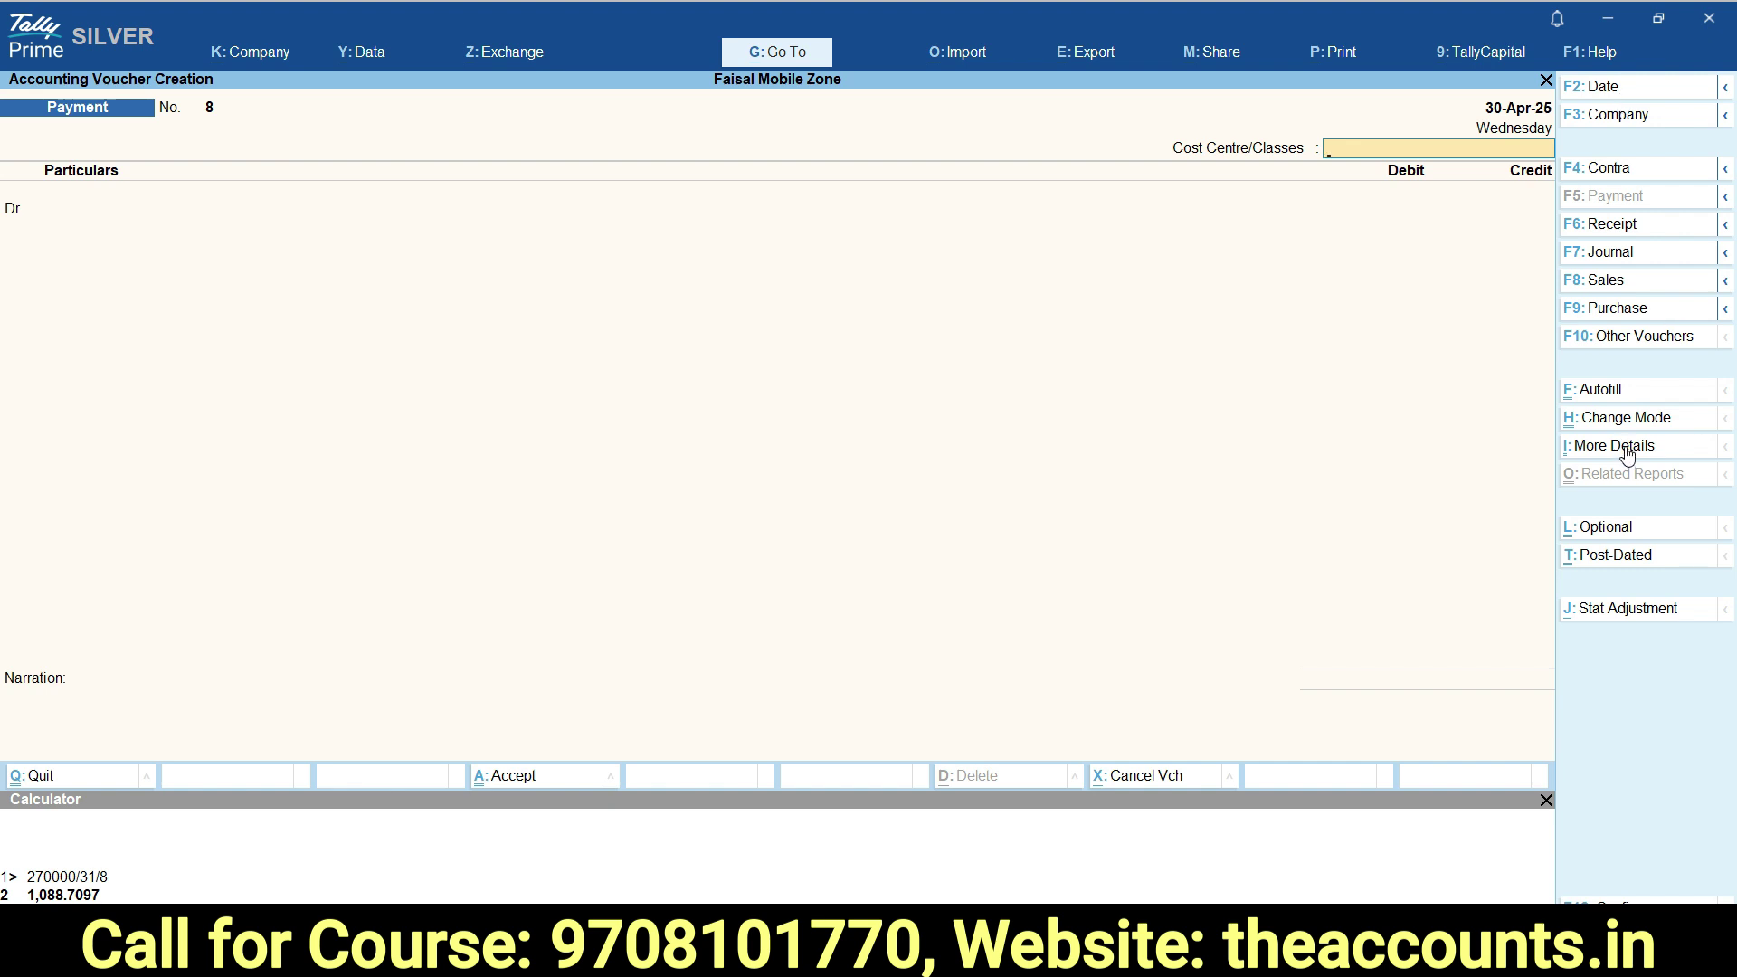
Save an Attendance voucher giving the employee 30 days of Paid Leave.
{"action": "left_click", "coordinate": [1663, 344]}
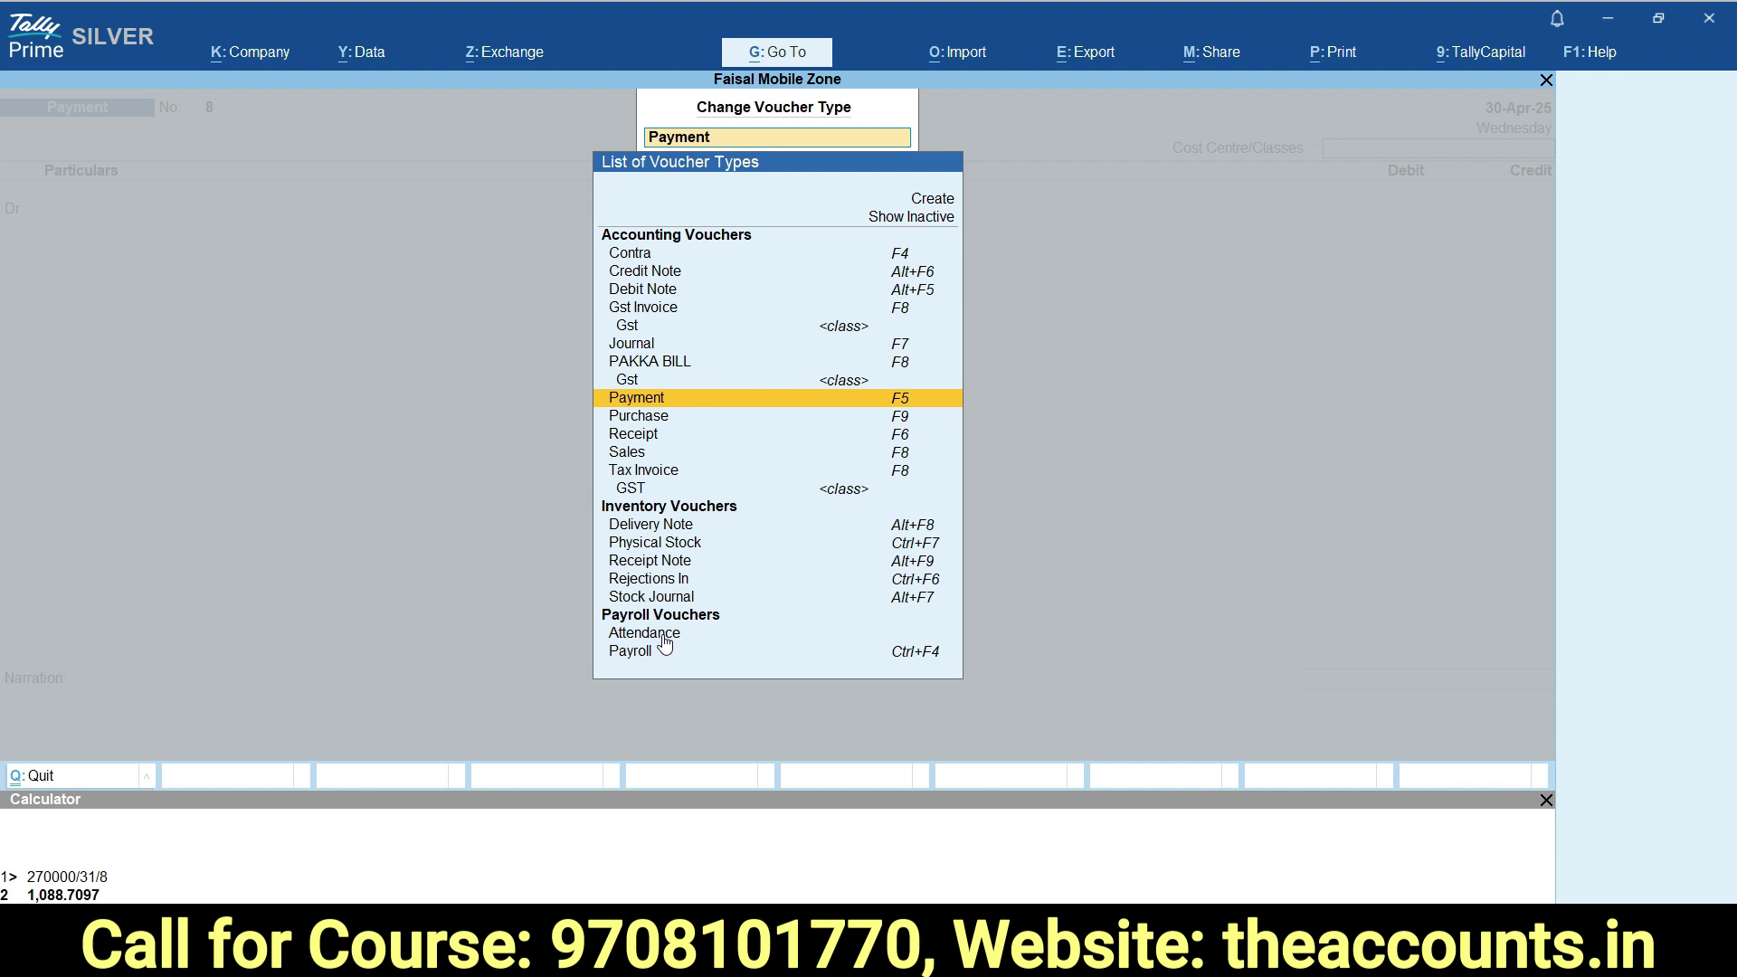
{"action": "left_click", "coordinate": [663, 635]}
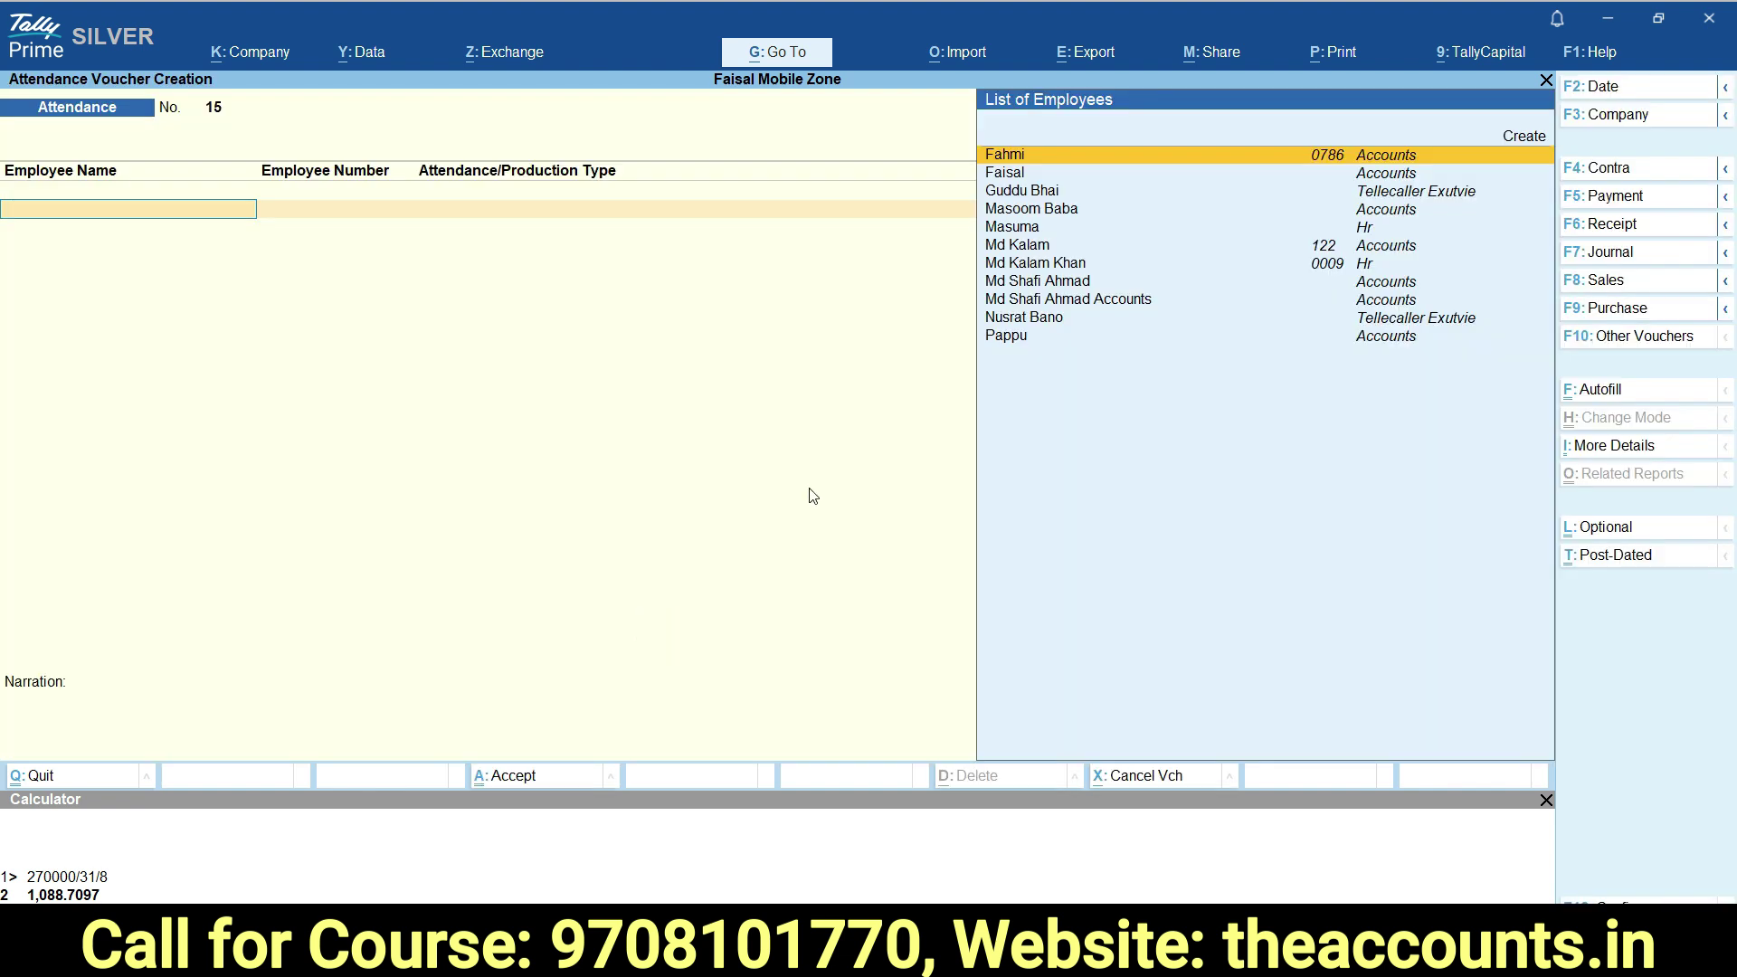
{"action": "type", "text": "sh"}
{"action": "key", "text": "Down"}
{"action": "key", "text": "Return"}
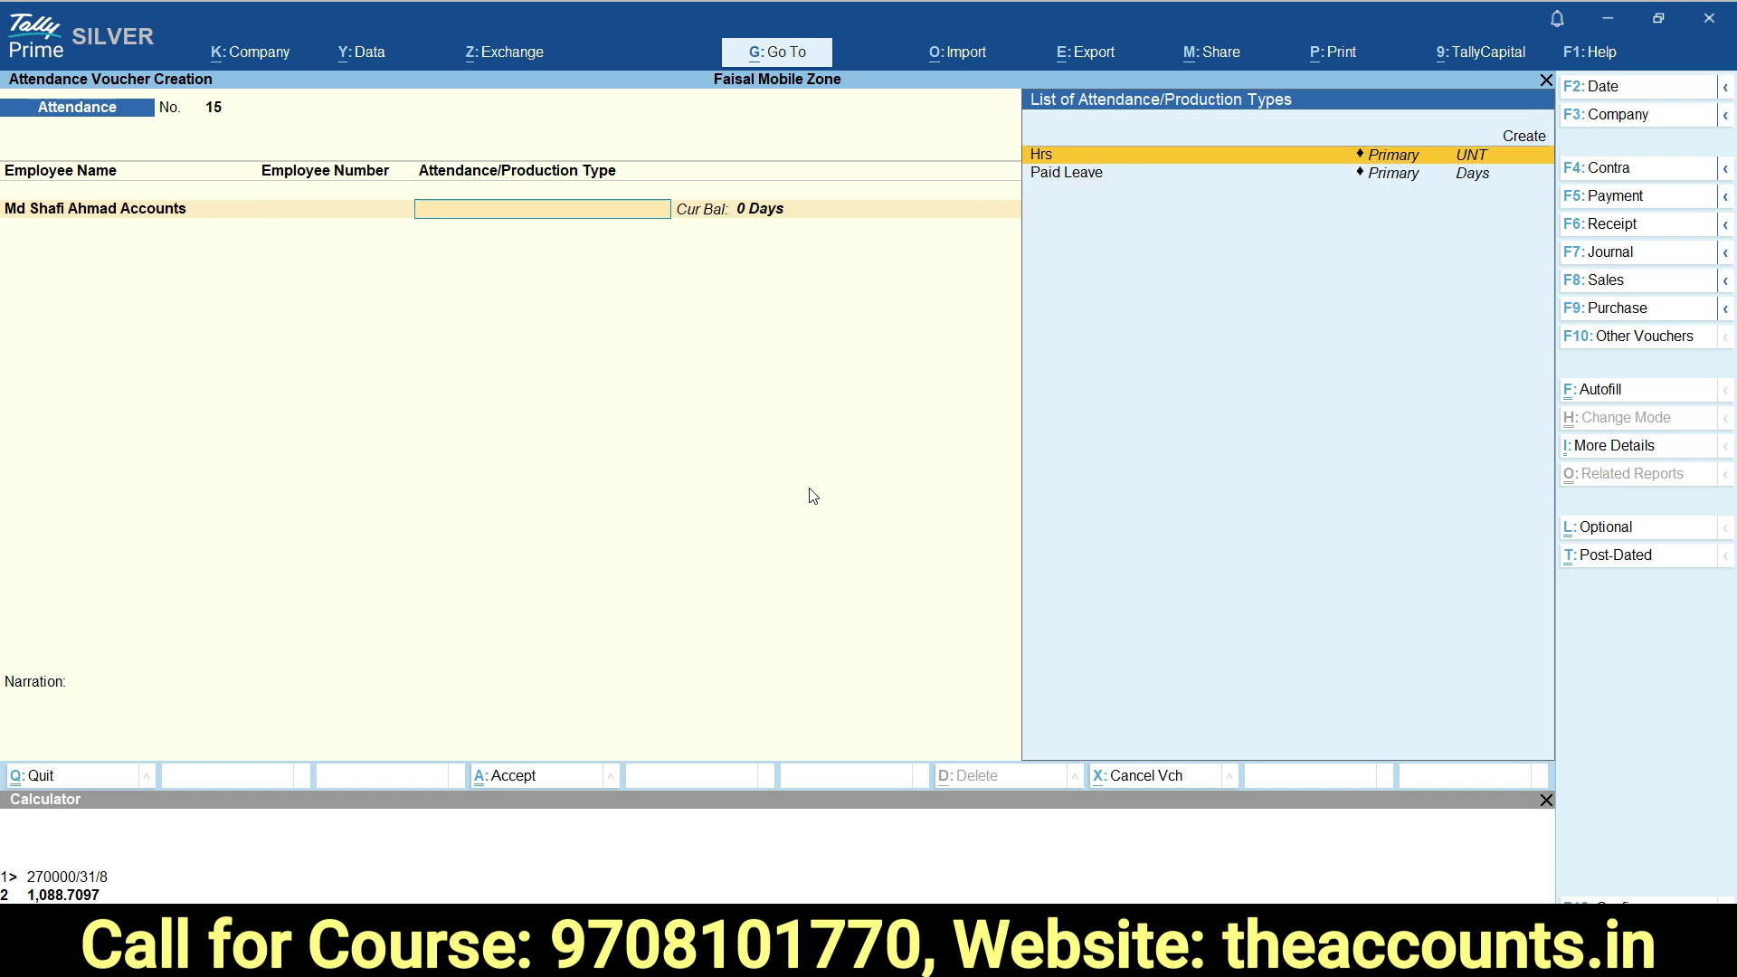
{"action": "key", "text": "Down"}
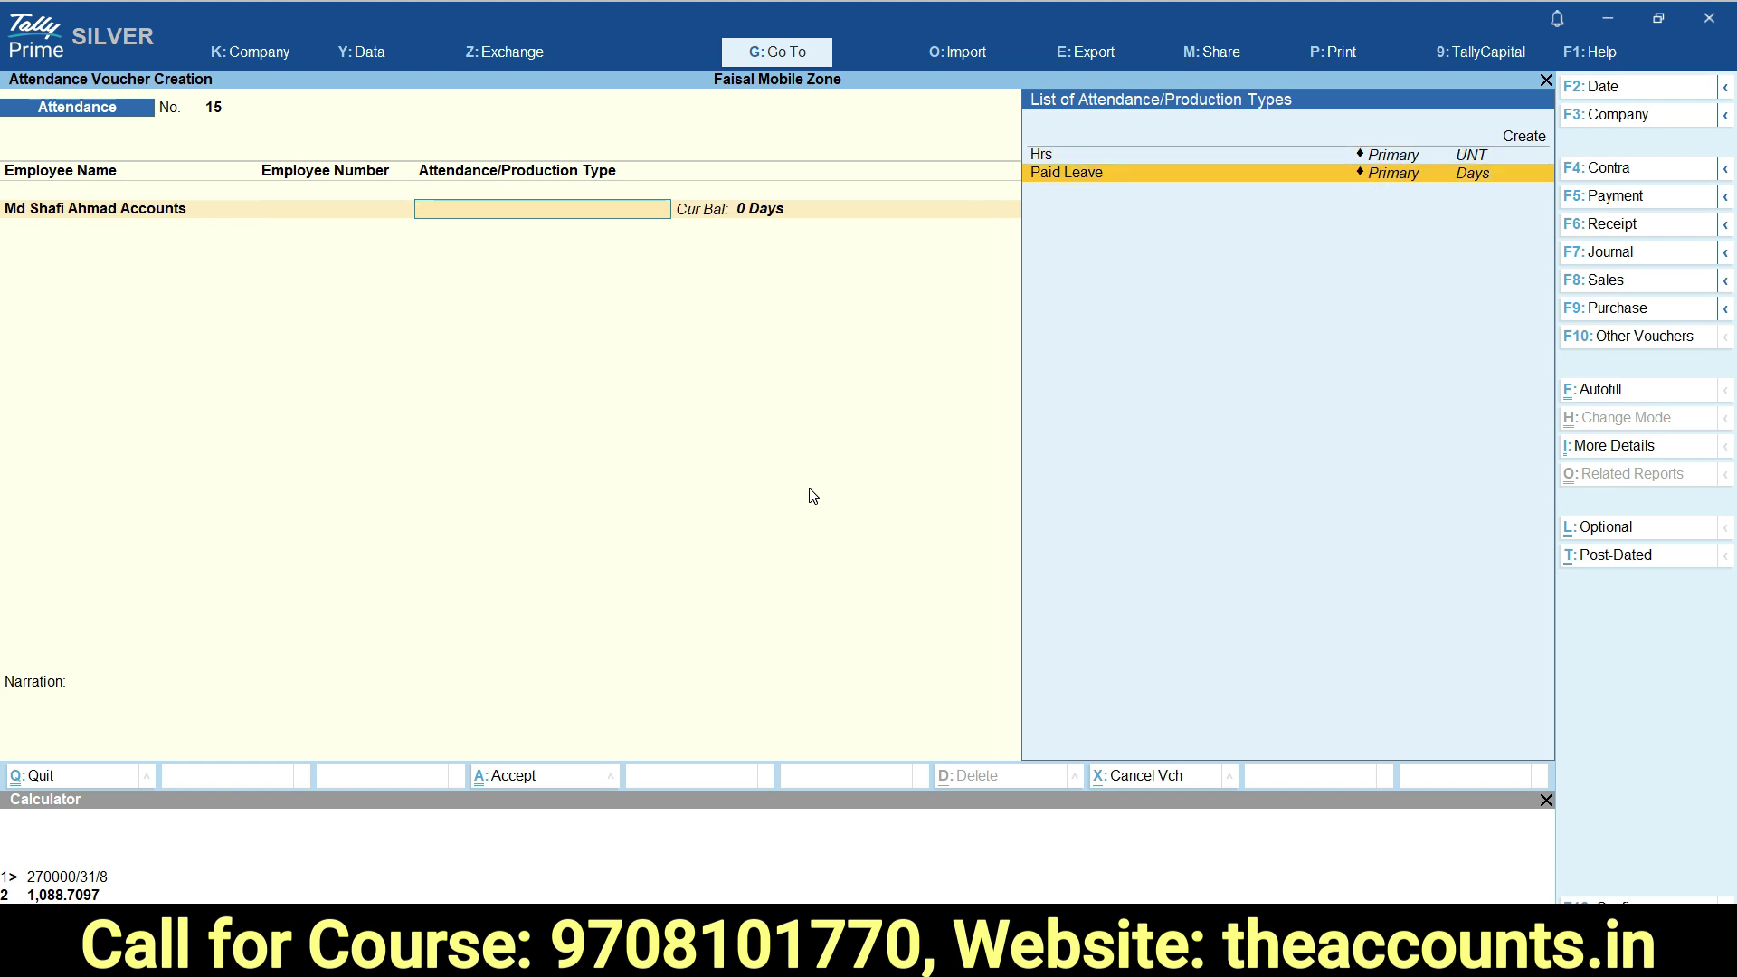
{"action": "key", "text": "Return"}
{"action": "type", "text": "30"}
{"action": "key", "text": "Return"}
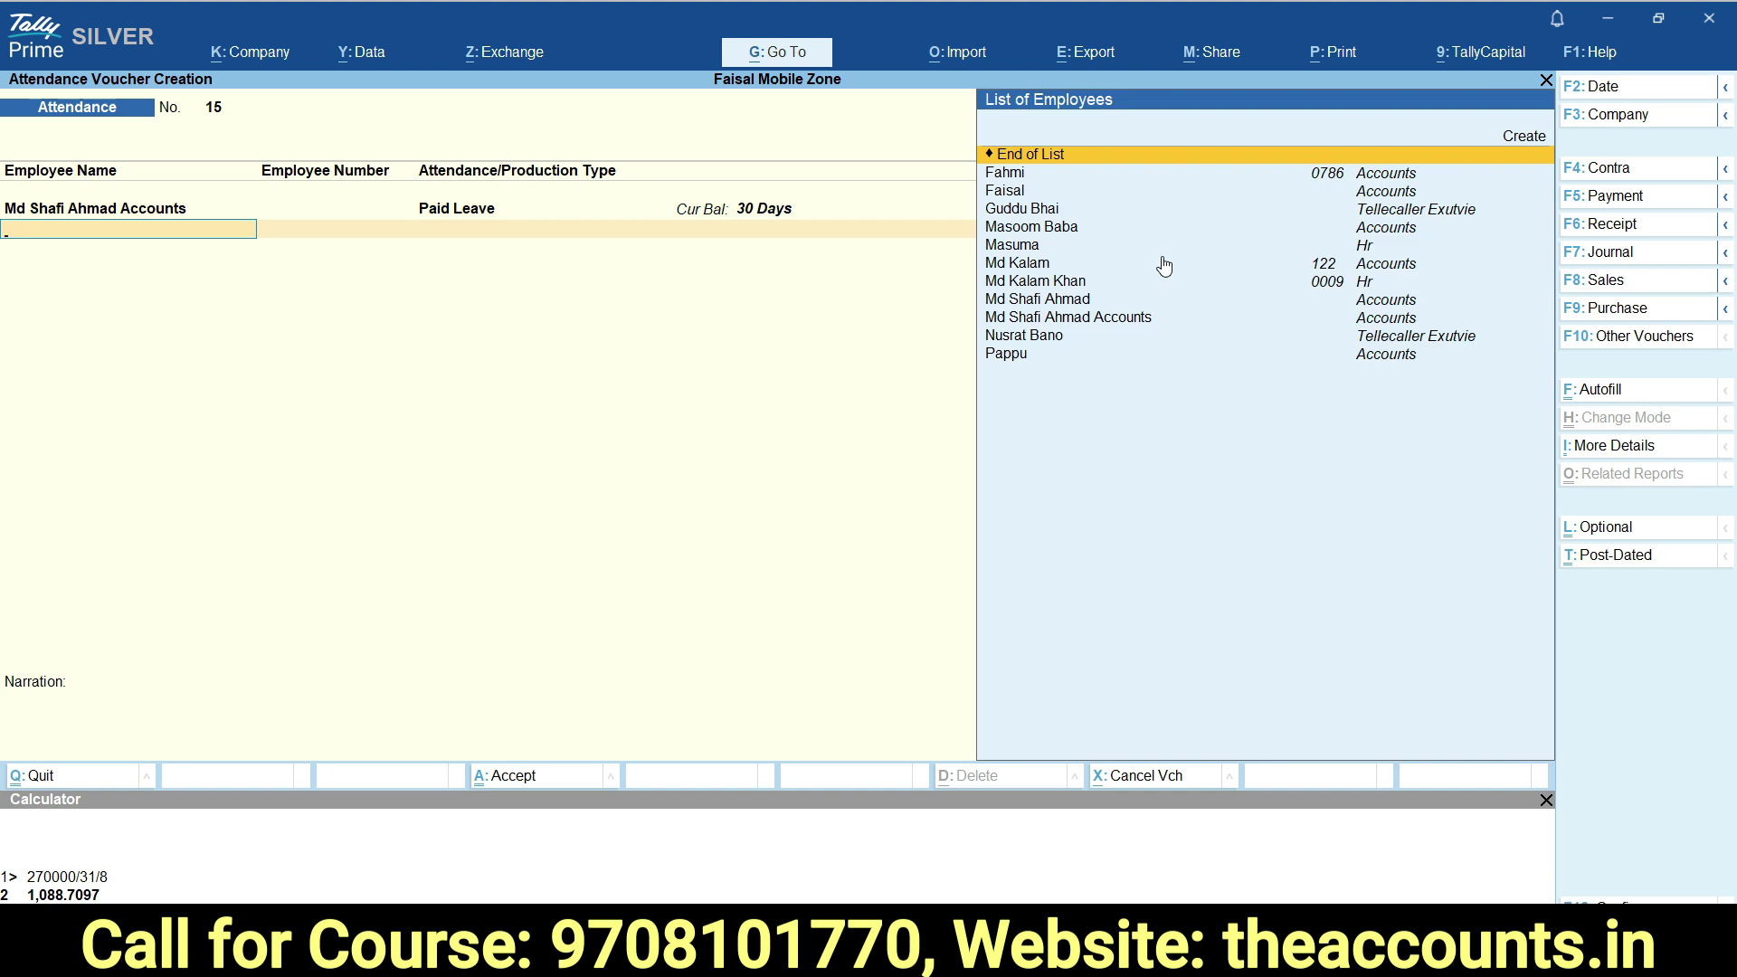
{"action": "key", "text": "ctrl+a"}
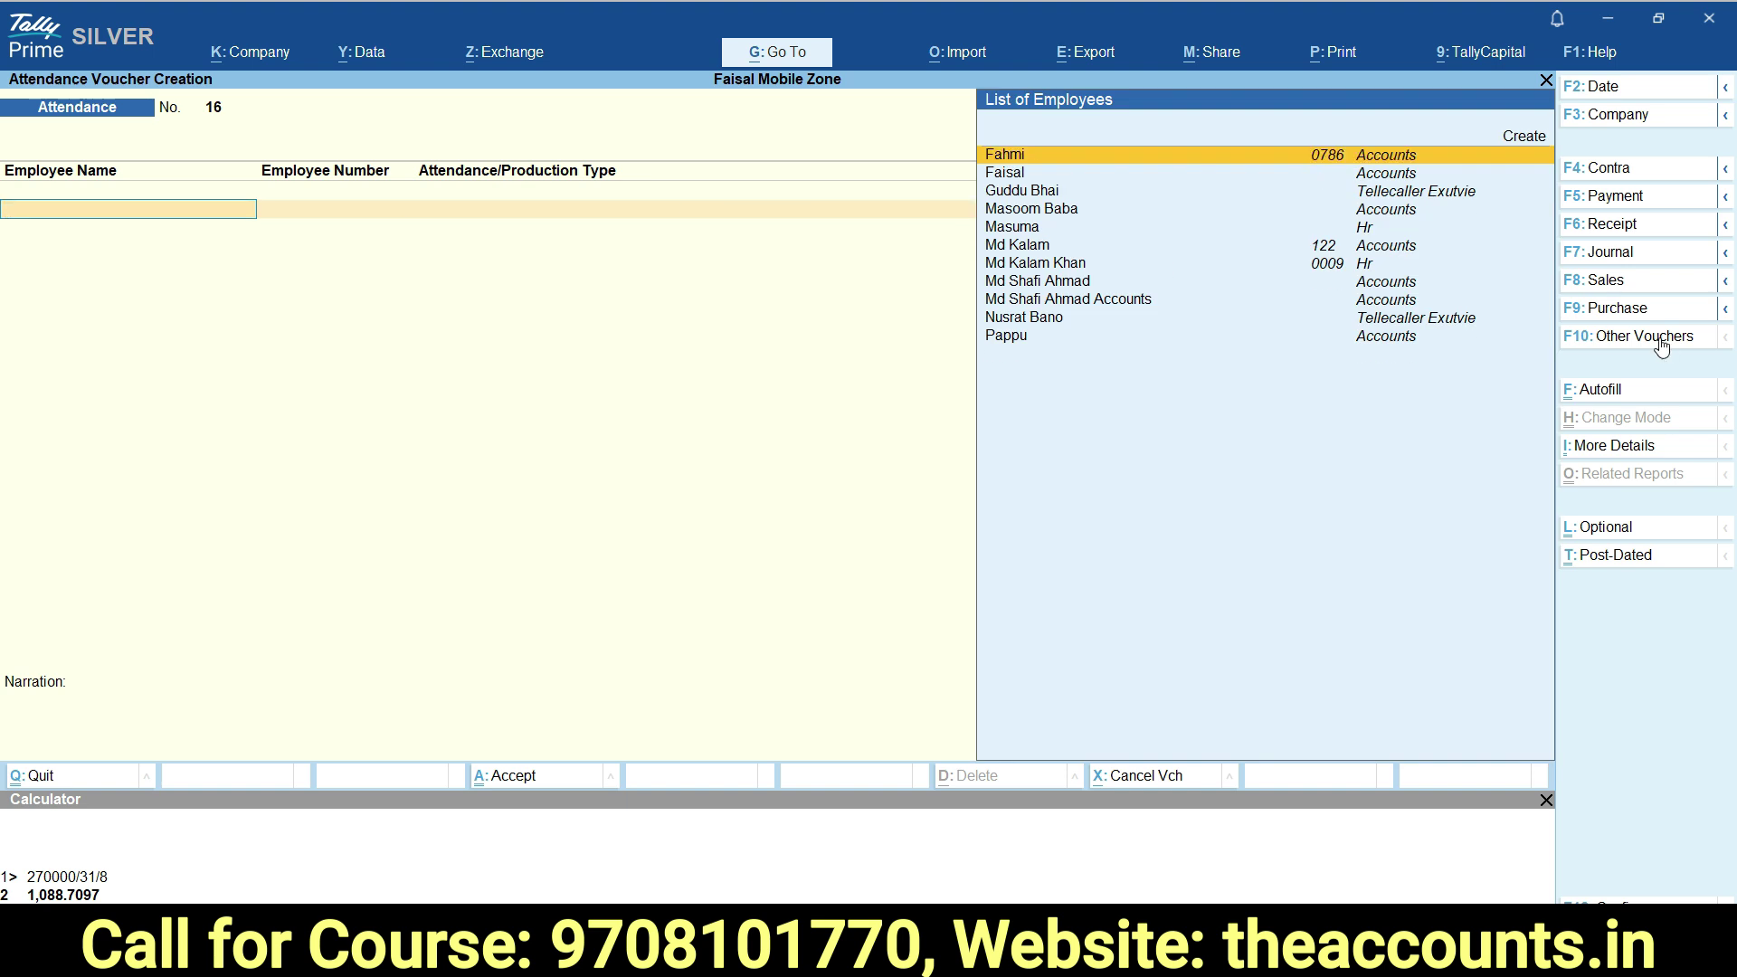
{"action": "left_click", "coordinate": [1665, 337]}
Switch to a Payroll voucher and set Payroll Autofill for Salary on Declared Value for April.
{"action": "left_click", "coordinate": [641, 653]}
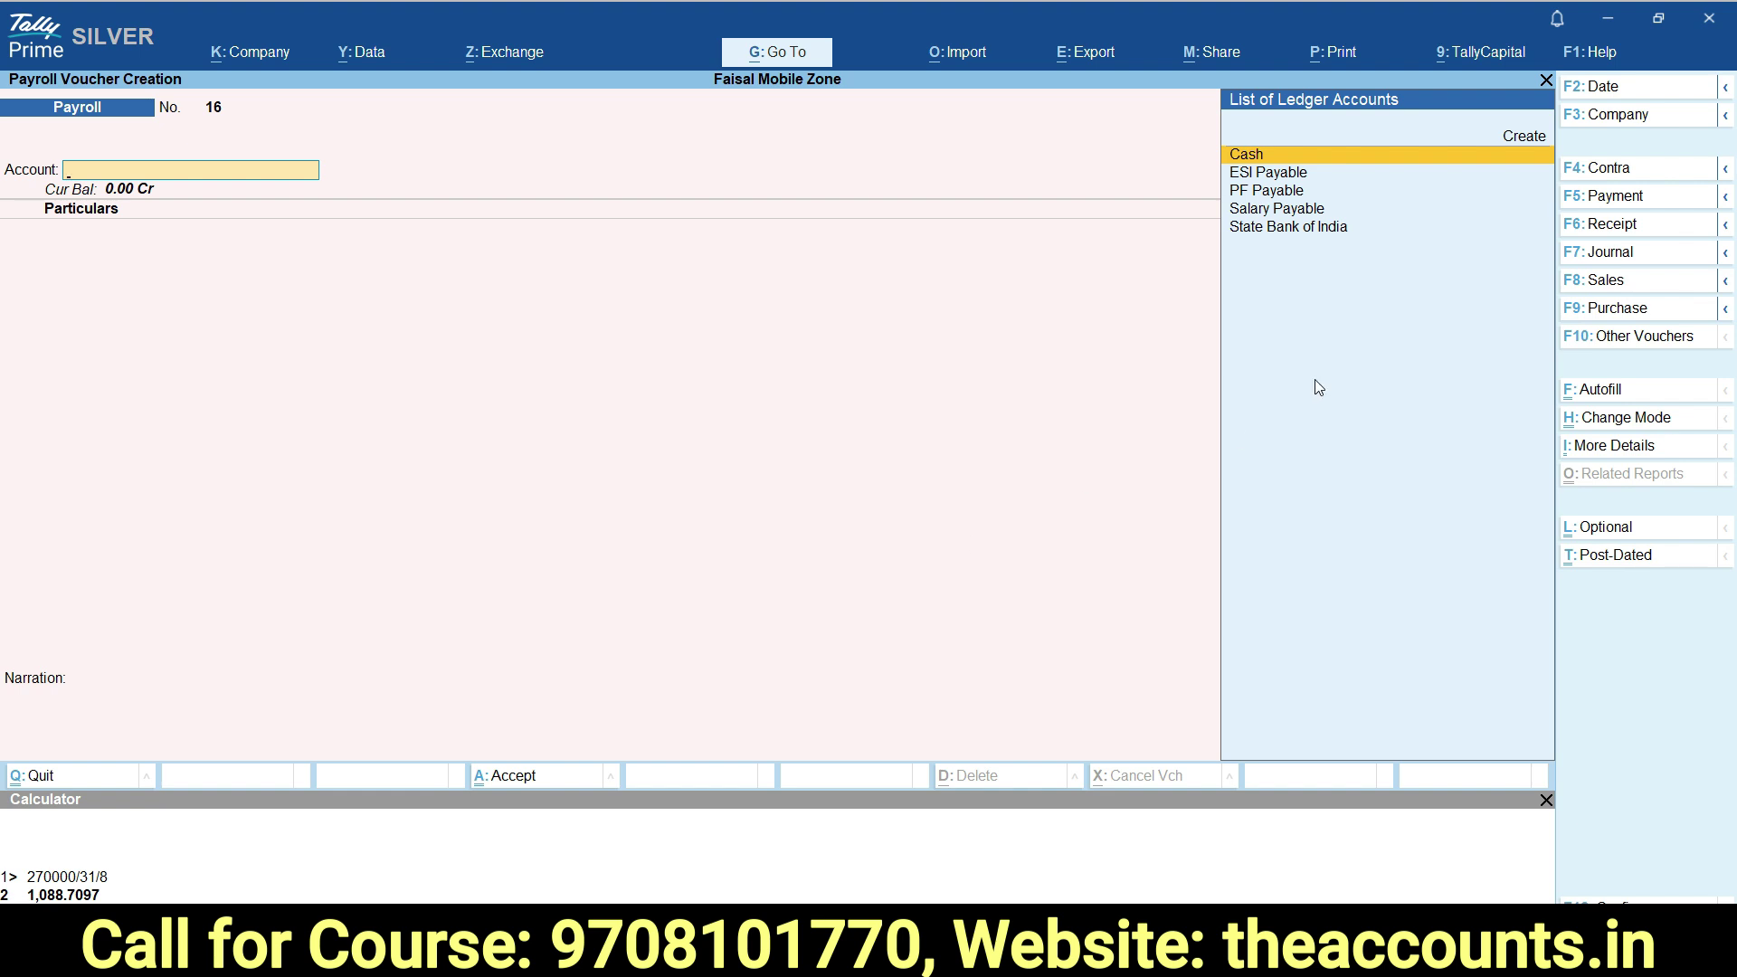
{"action": "left_click", "coordinate": [1627, 389]}
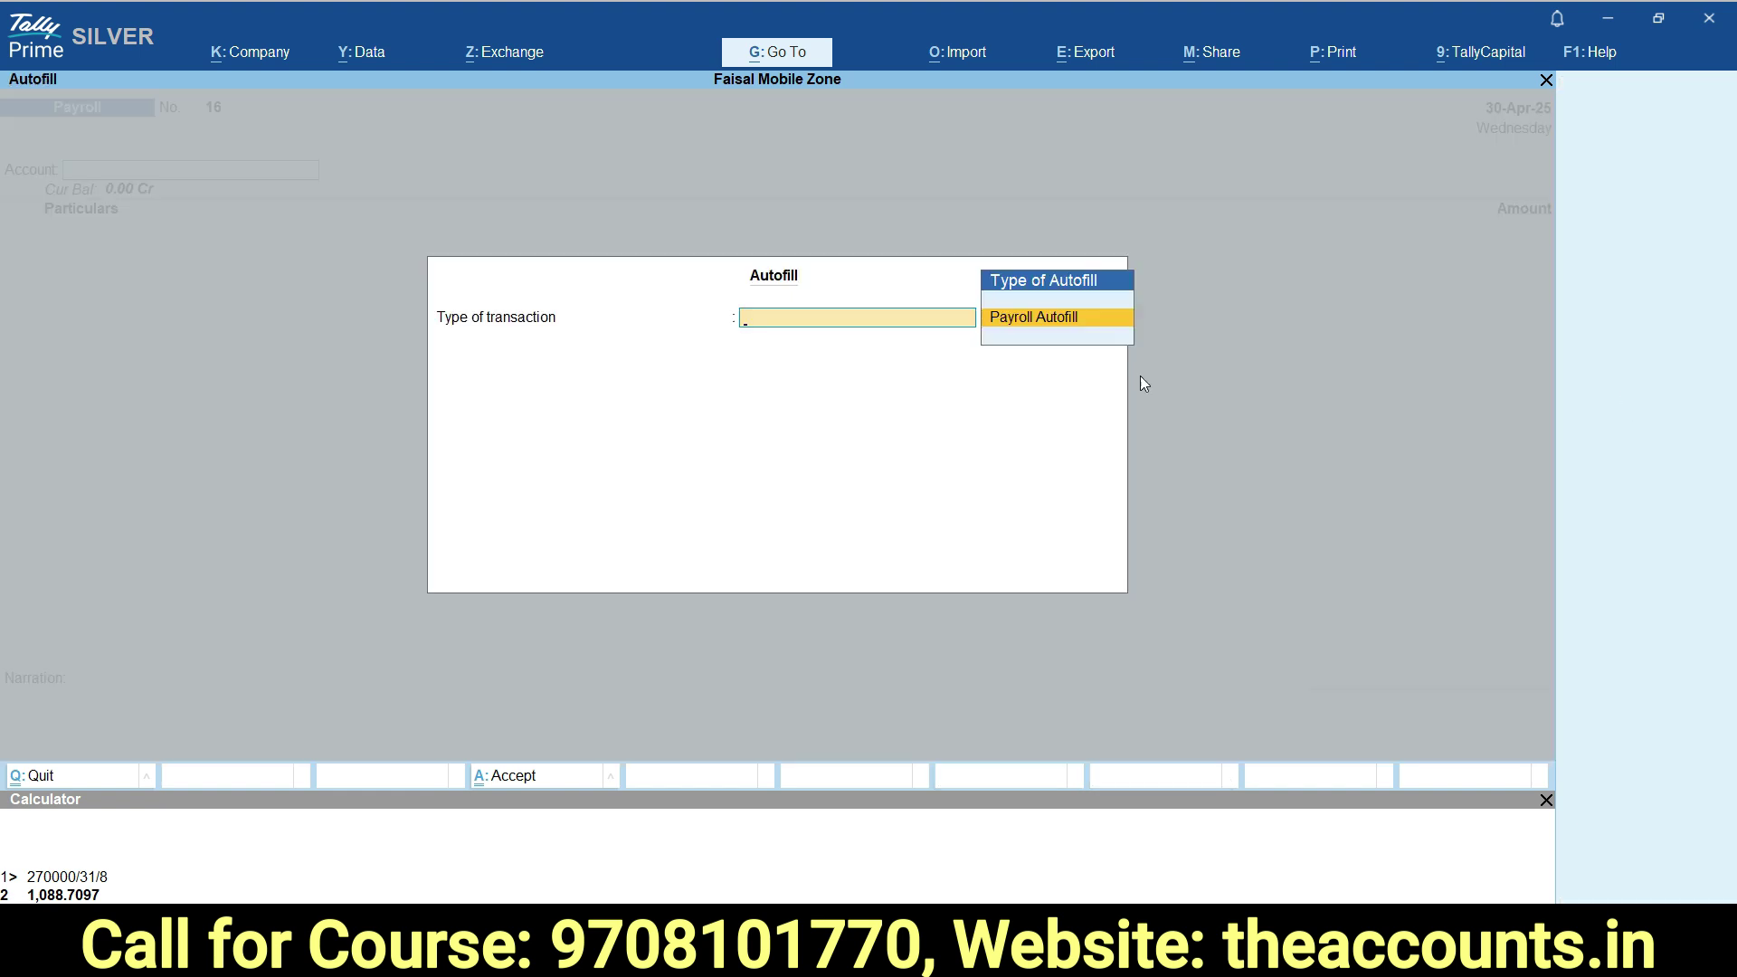
{"action": "left_click", "coordinate": [1035, 321]}
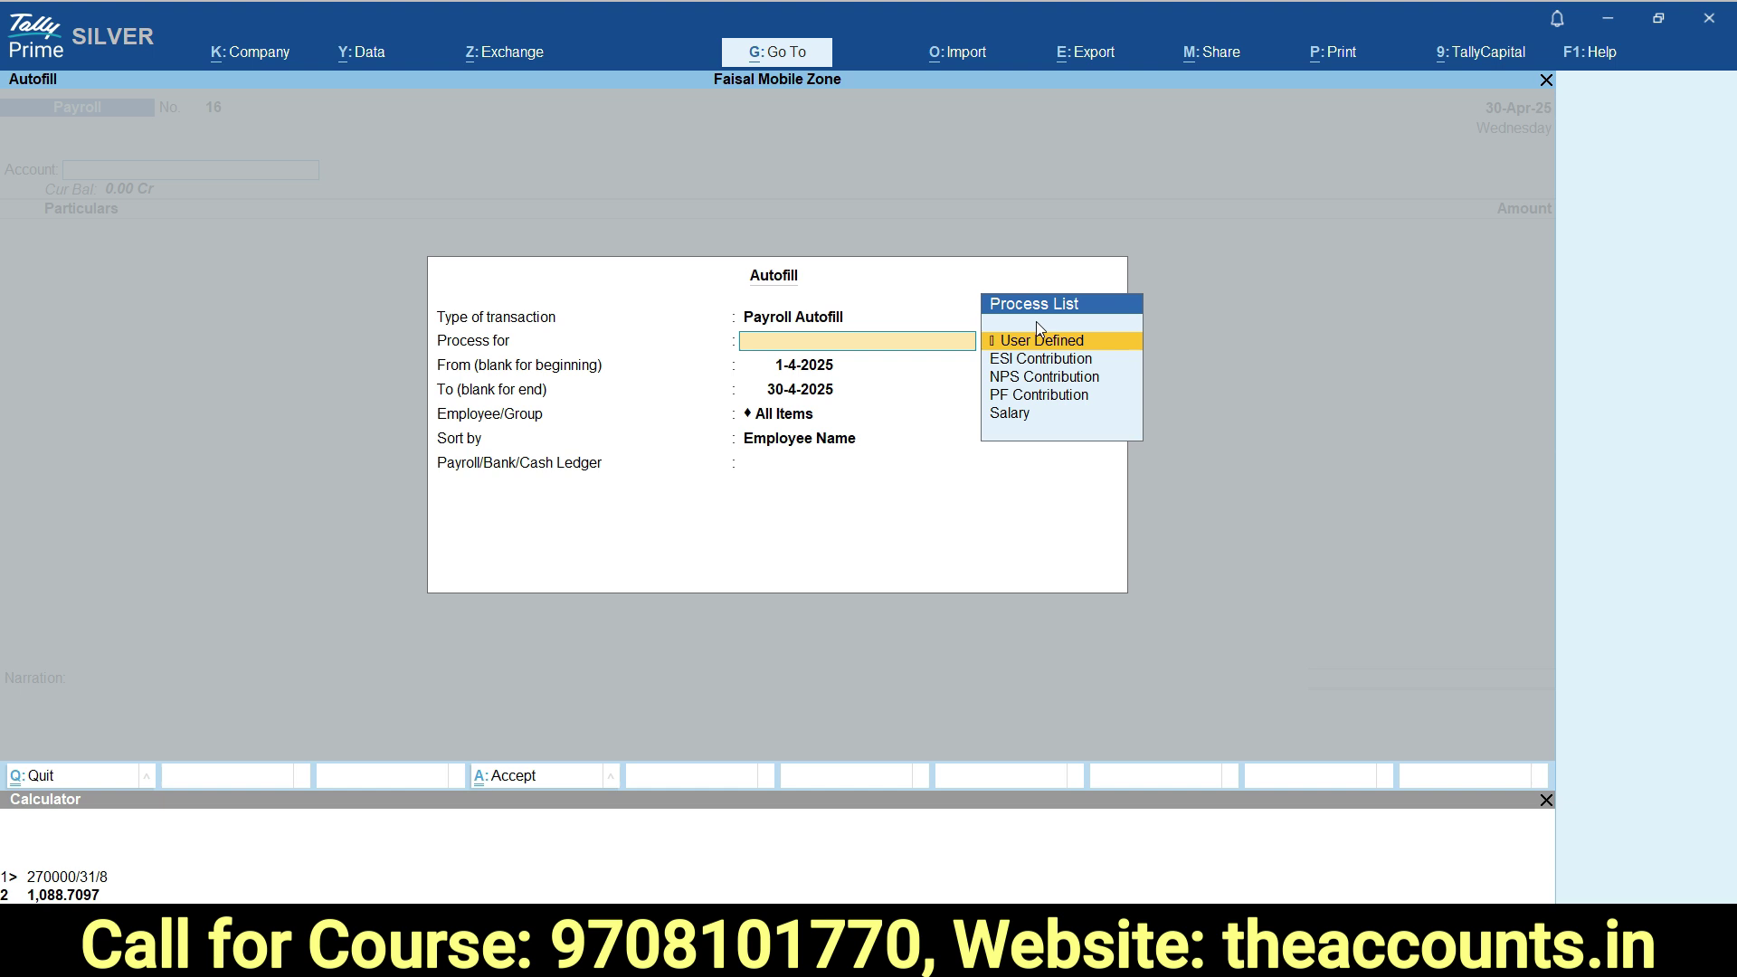
{"action": "left_click", "coordinate": [1008, 414]}
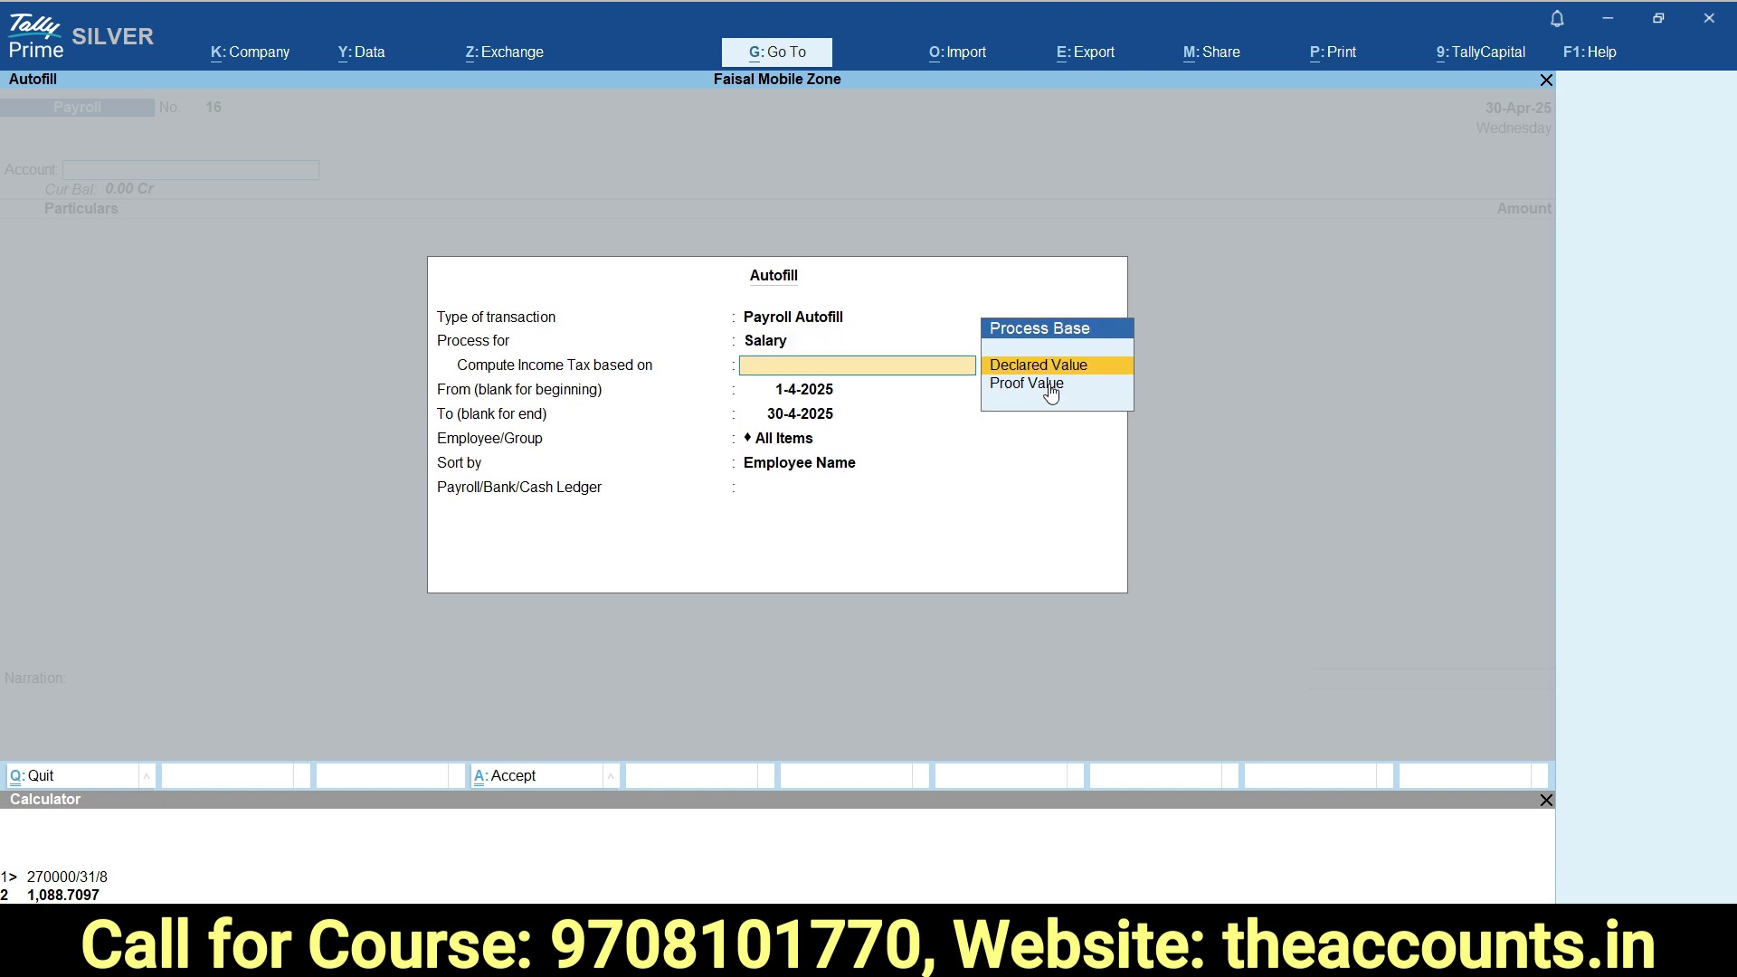
{"action": "left_click", "coordinate": [1028, 366]}
{"action": "key", "text": "Return"}
{"action": "key", "text": "Return"}
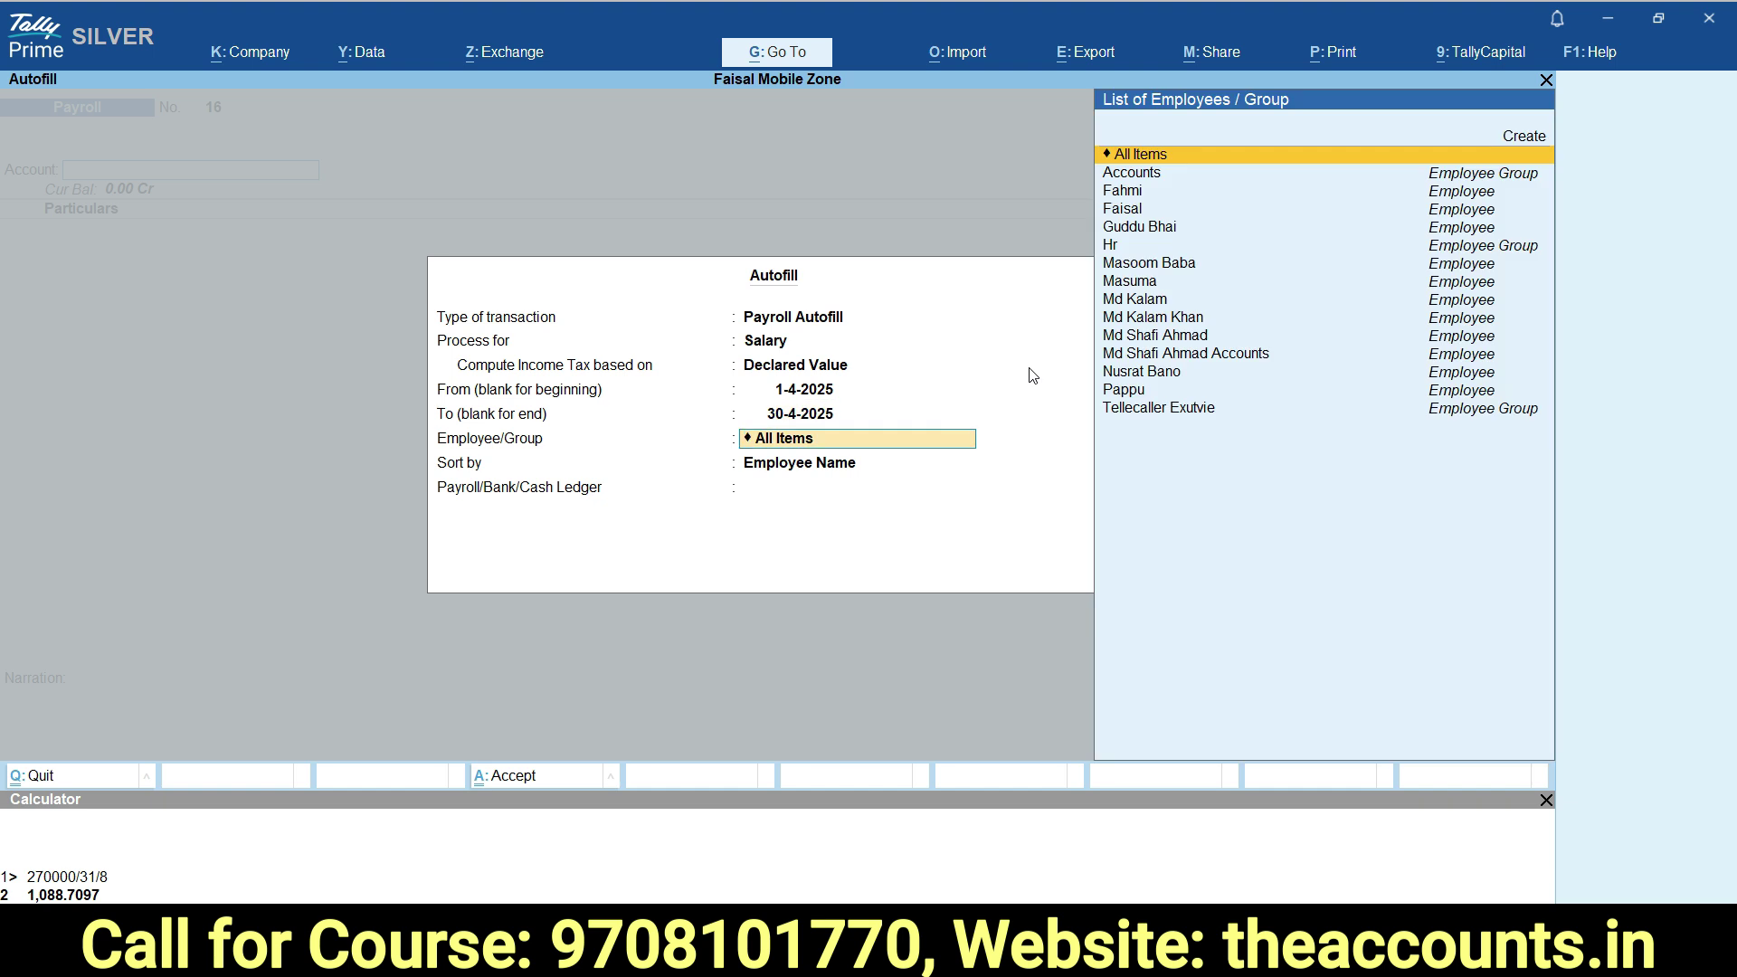
Autofill for the employee, sorted by Employee Name, against the Salary Payable ledger.
{"action": "type", "text": "md"}
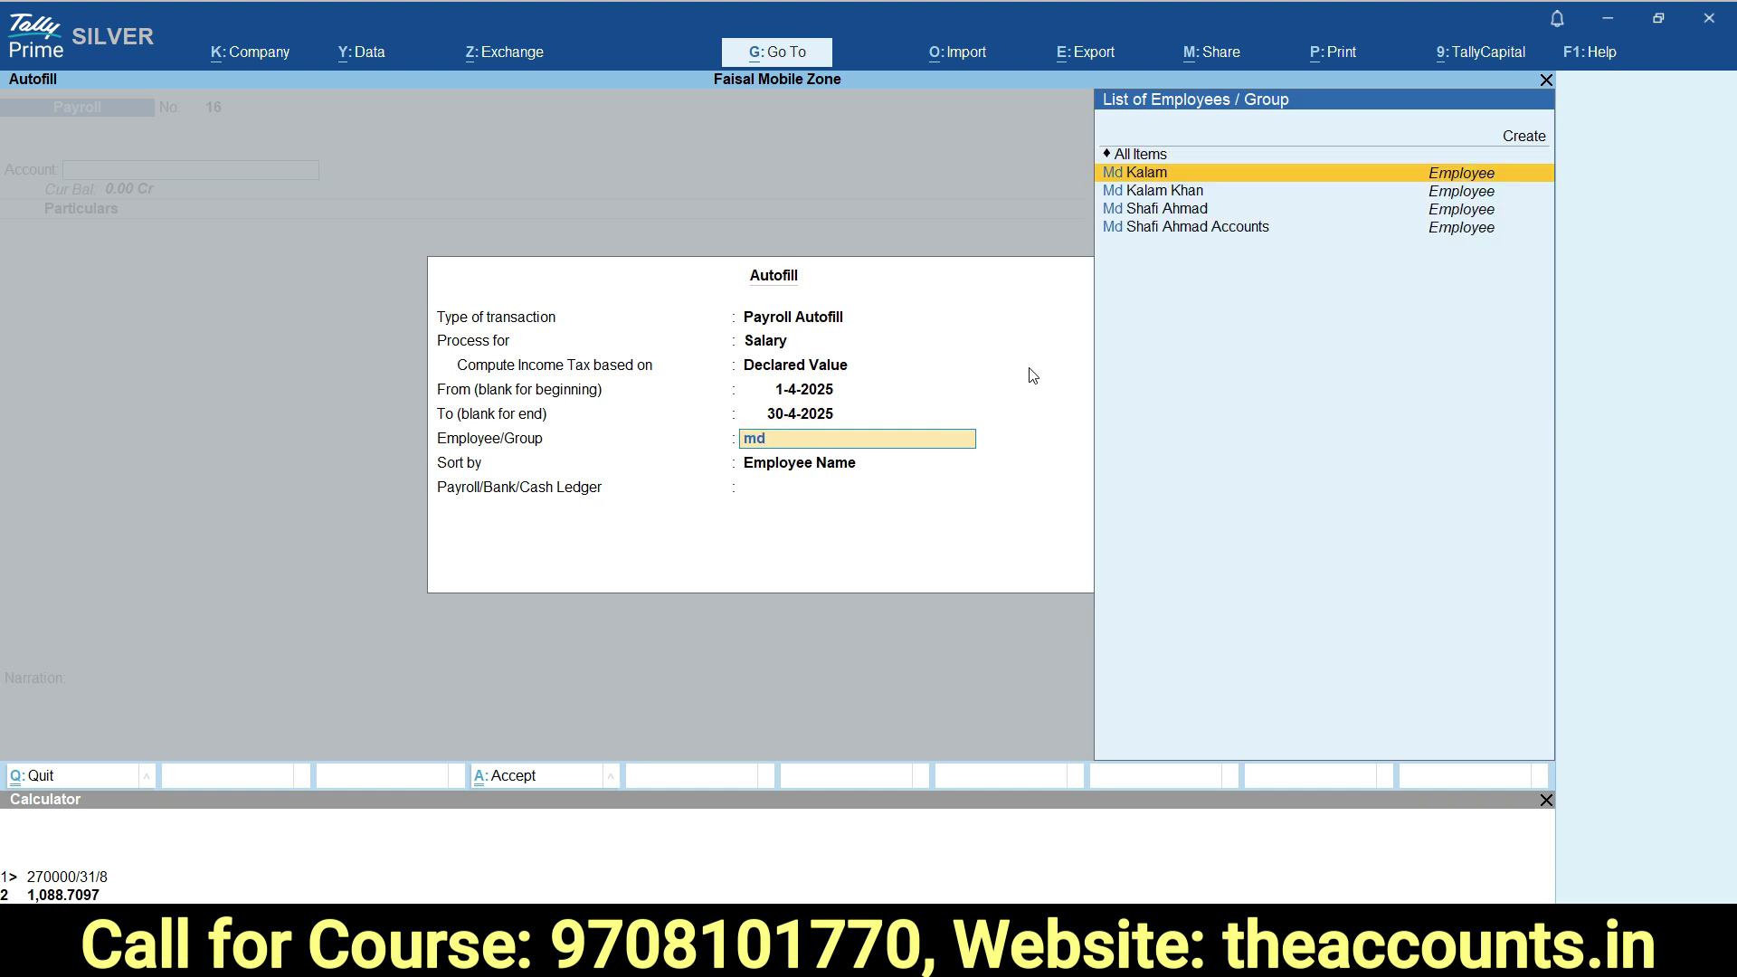
{"action": "key", "text": "Down"}
{"action": "key", "text": "Down"}
{"action": "key", "text": "Down"}
{"action": "key", "text": "Return"}
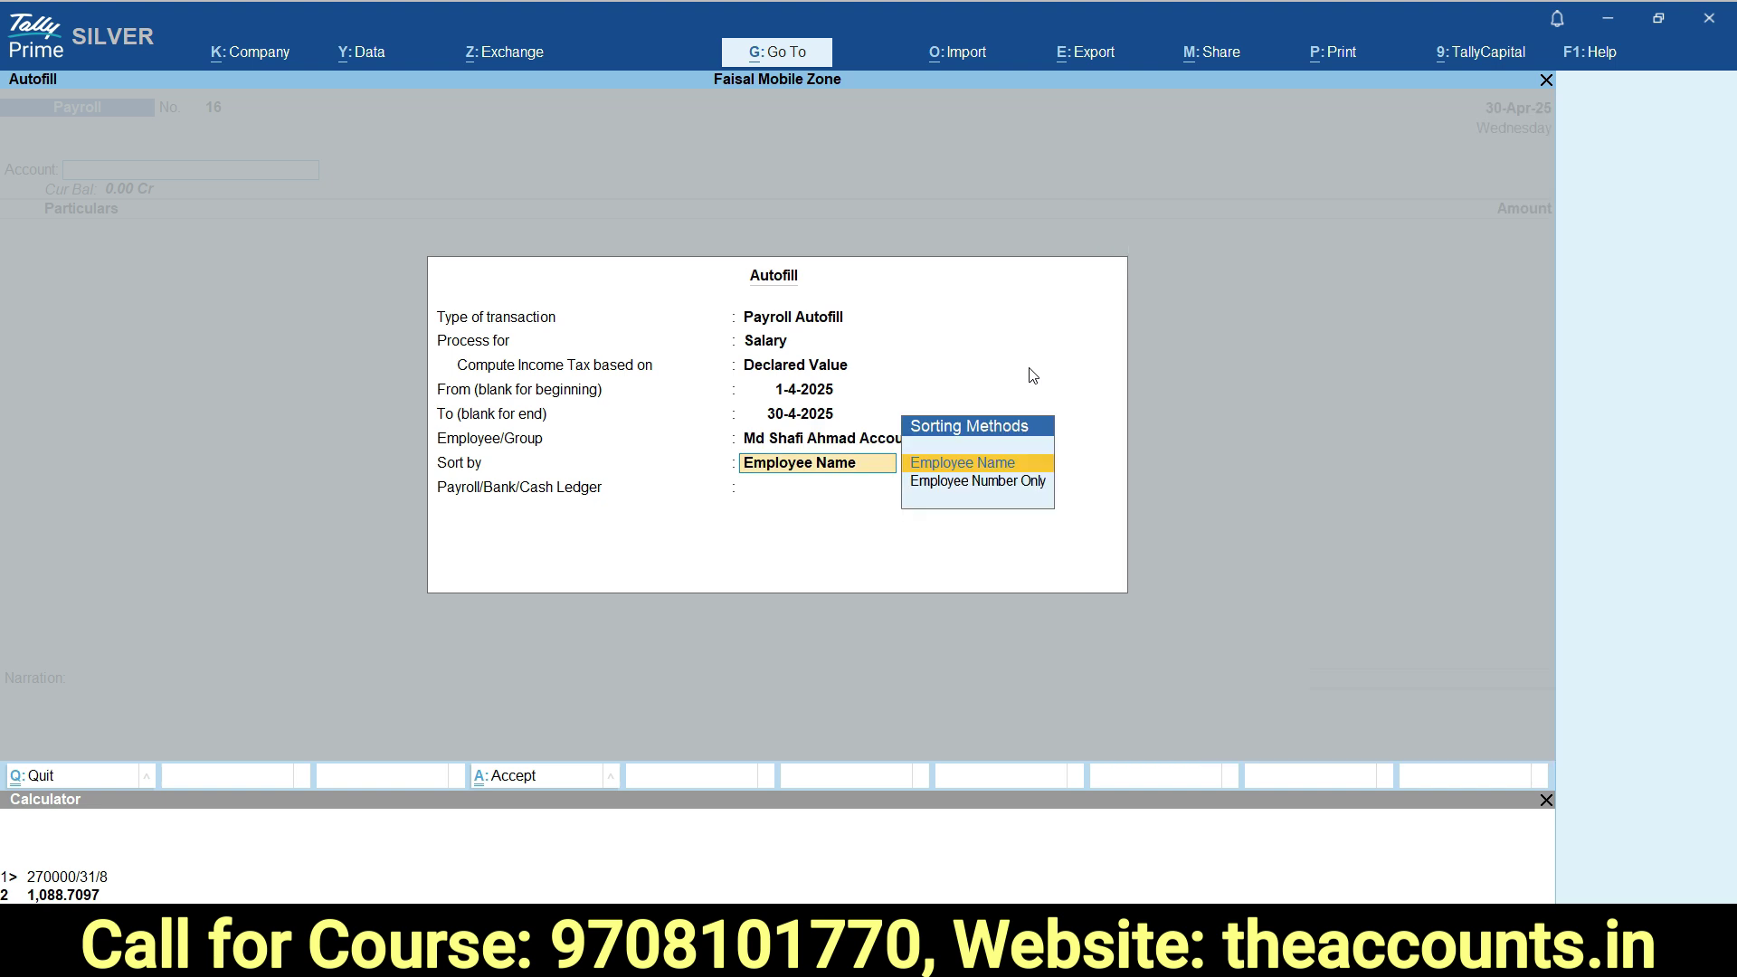
{"action": "key", "text": "Return"}
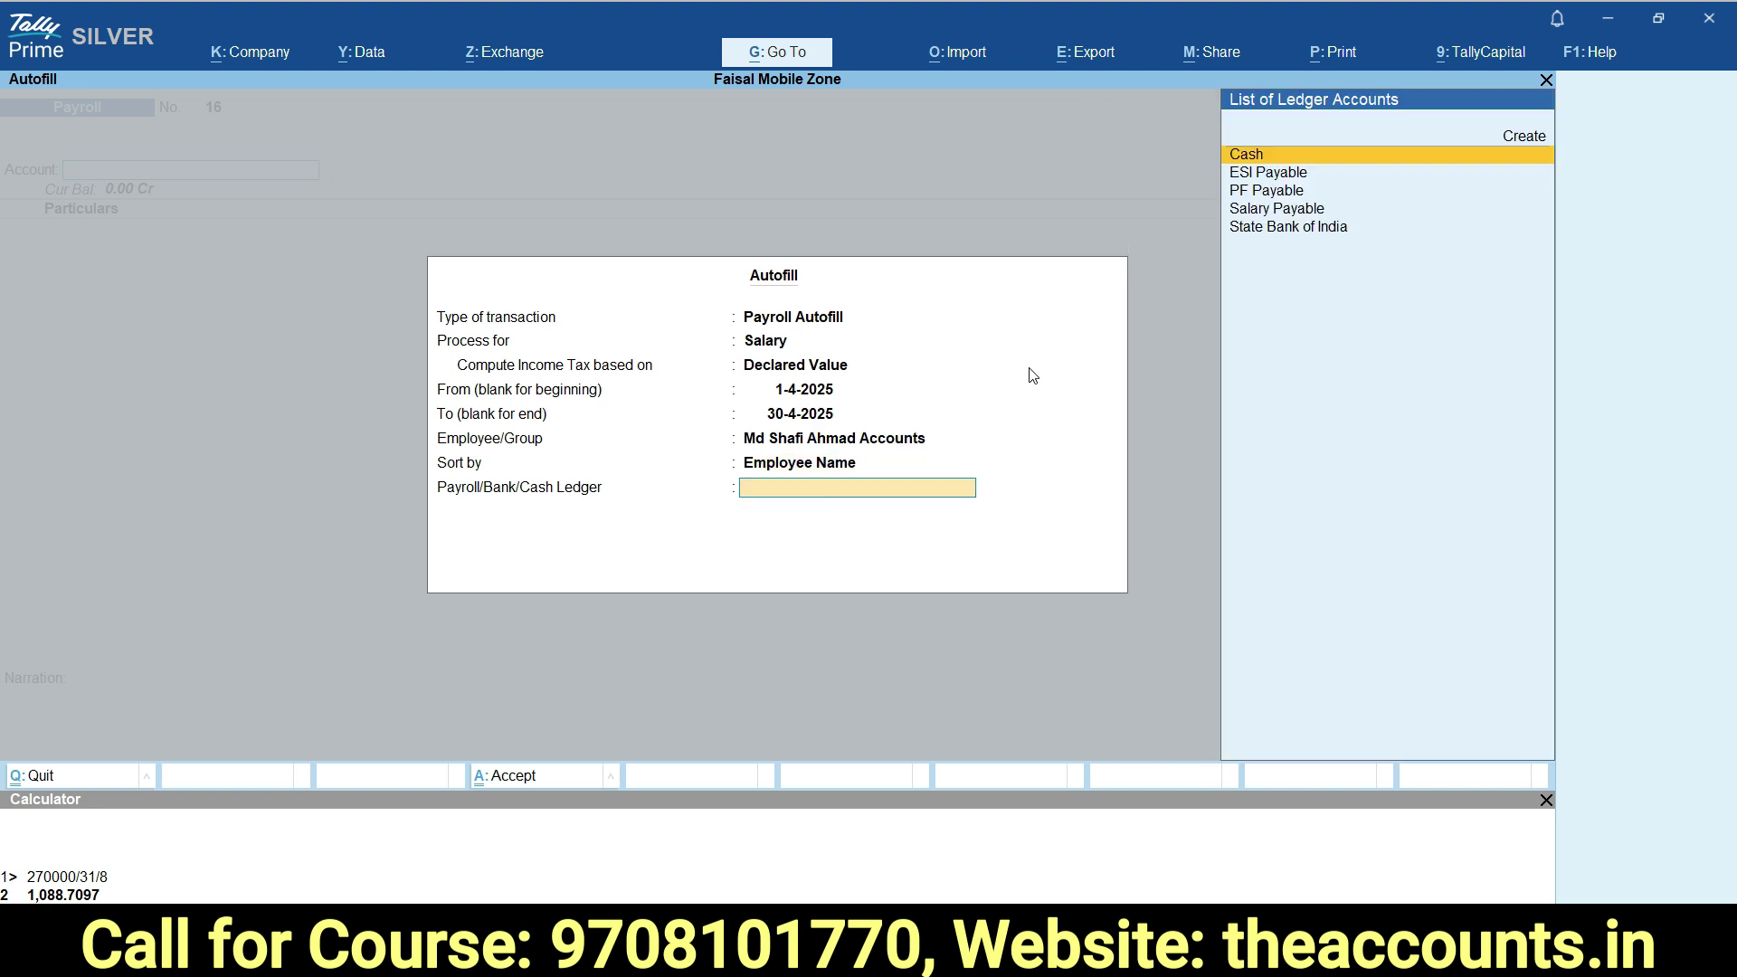
{"action": "key", "text": "Down"}
{"action": "key", "text": "Down"}
{"action": "key", "text": "Up"}
{"action": "key", "text": "Down"}
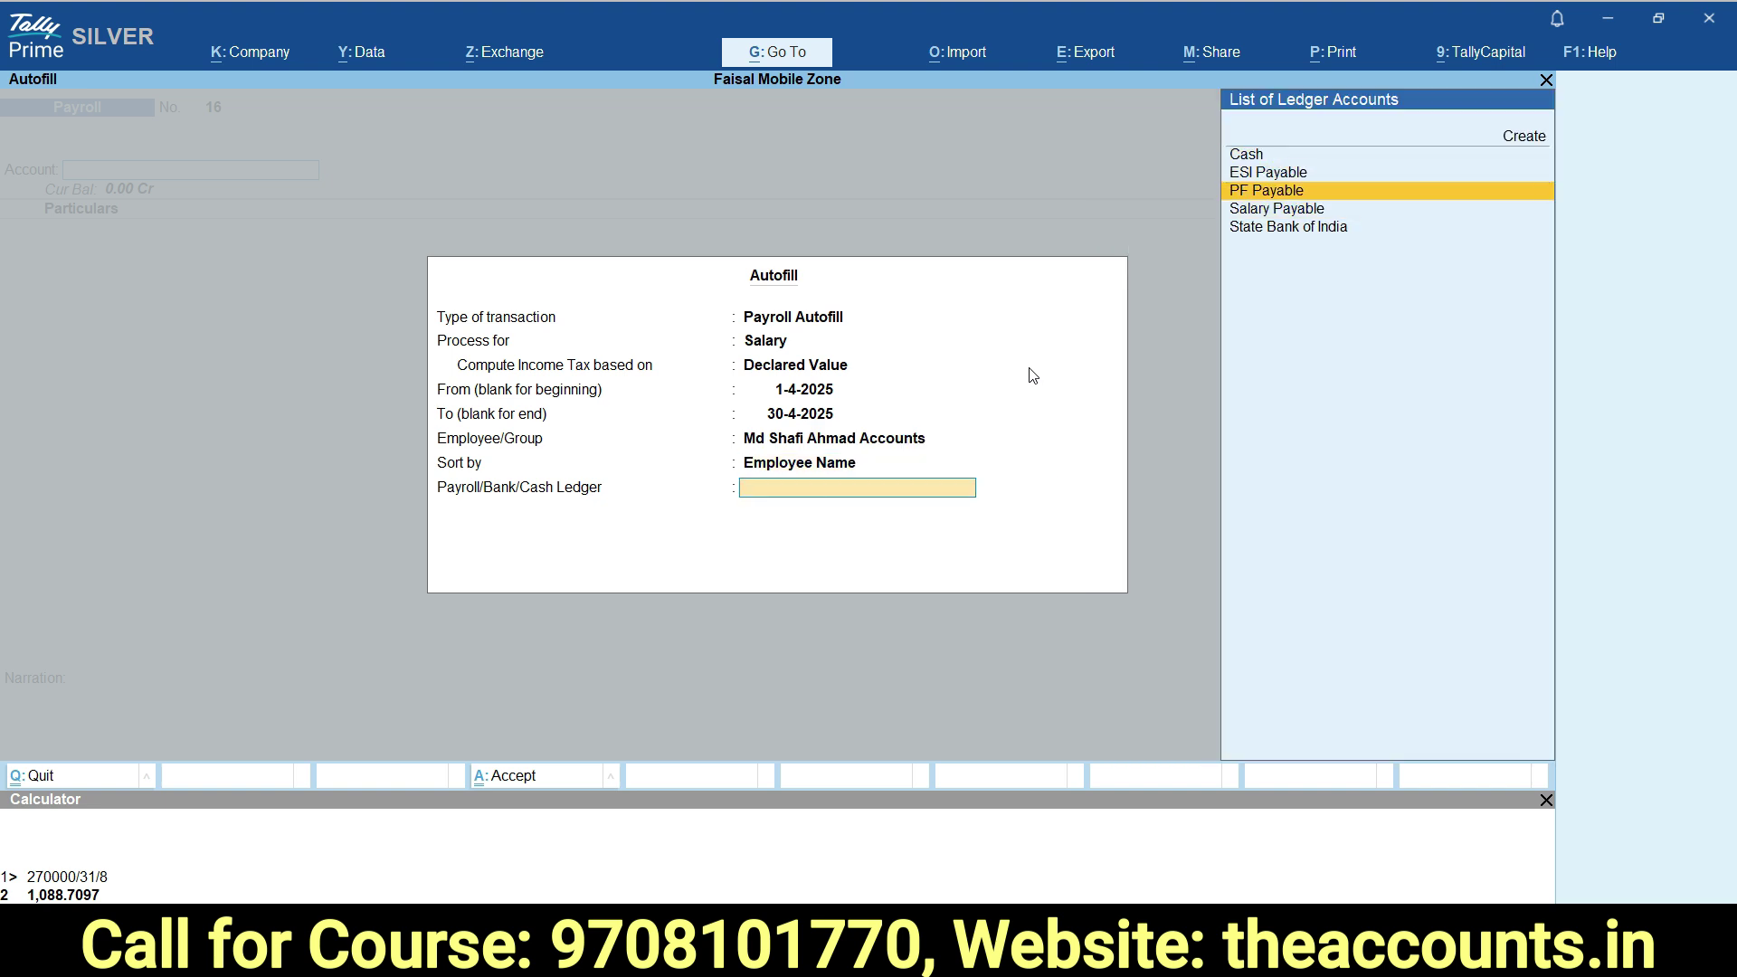
{"action": "key", "text": "Down"}
{"action": "key", "text": "Return"}
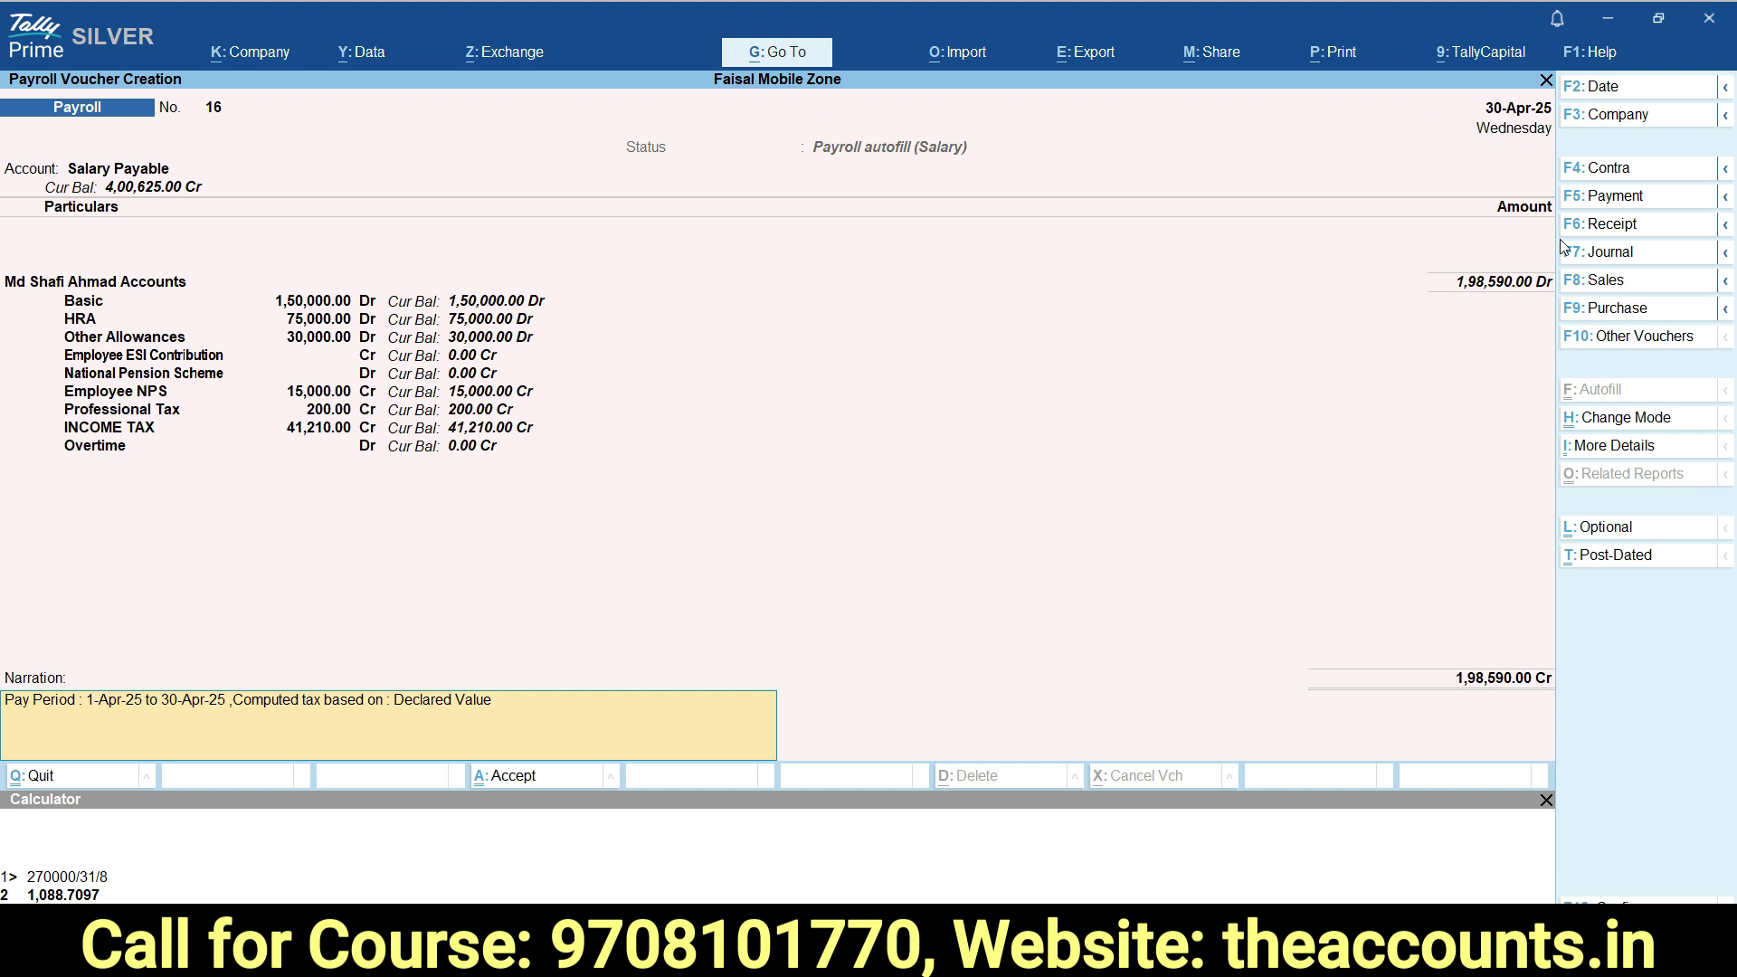
Accept payroll voucher 16 for 1,98,590.00 and quit back to the Gateway of Tally.
{"action": "key", "text": "Return"}
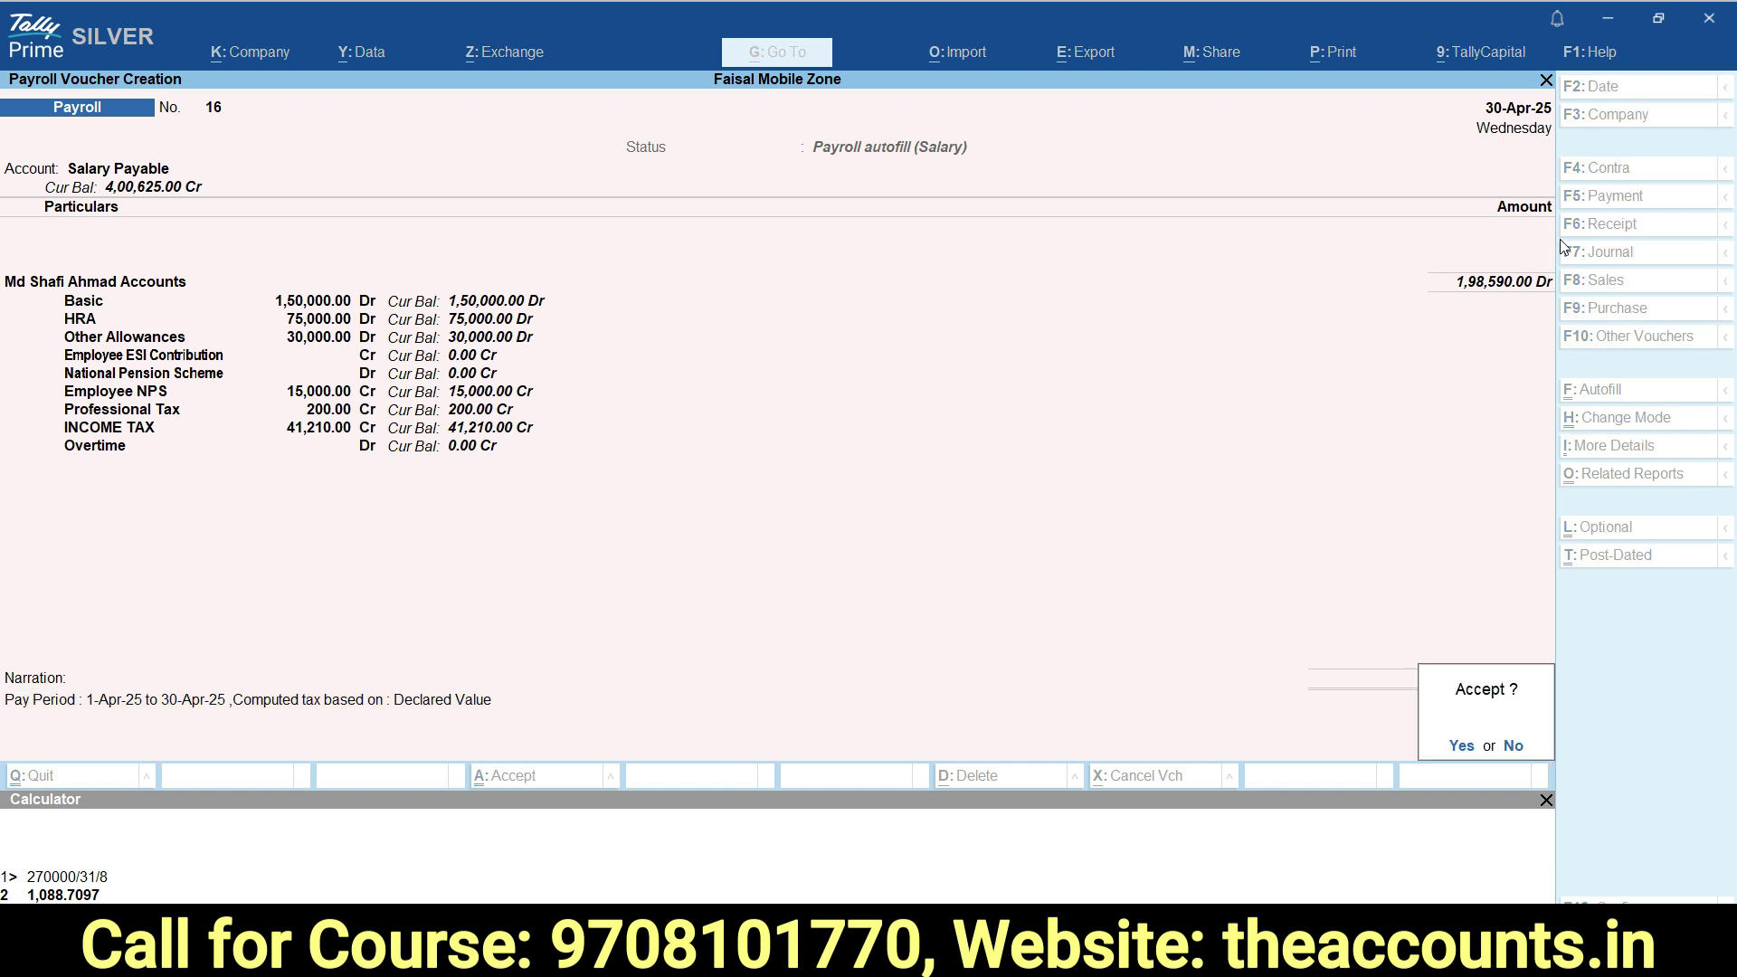
{"action": "key", "text": "Return"}
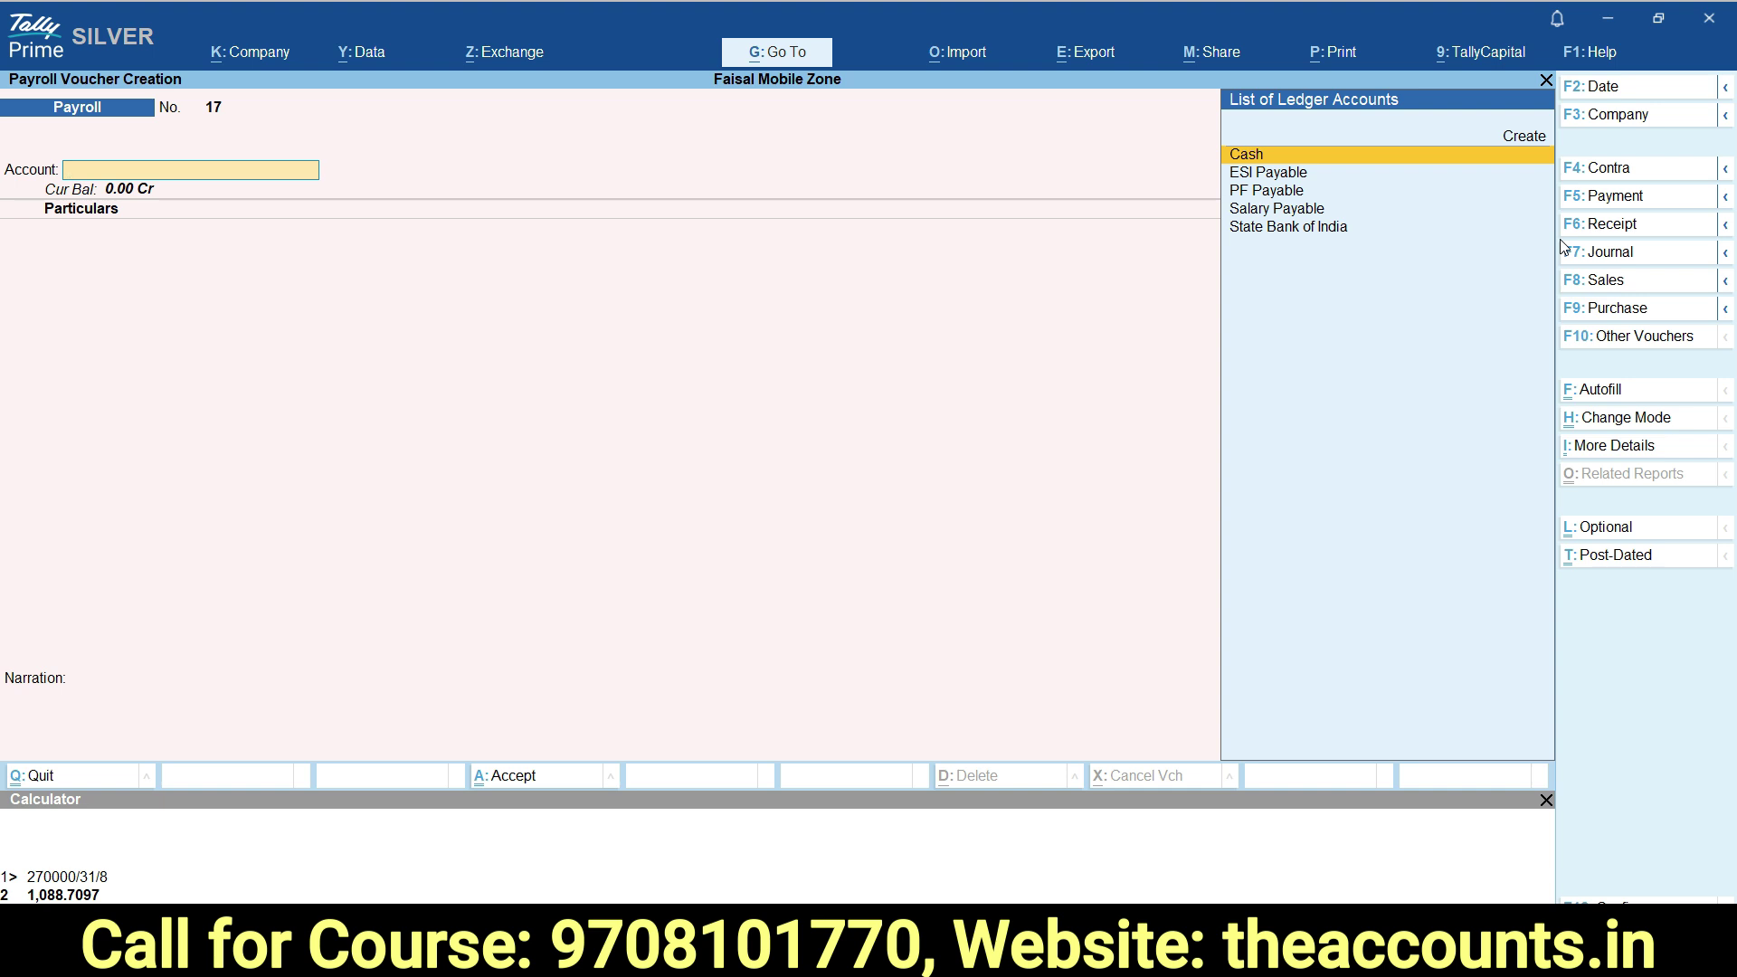
{"action": "key", "text": "Escape"}
{"action": "key", "text": "y"}
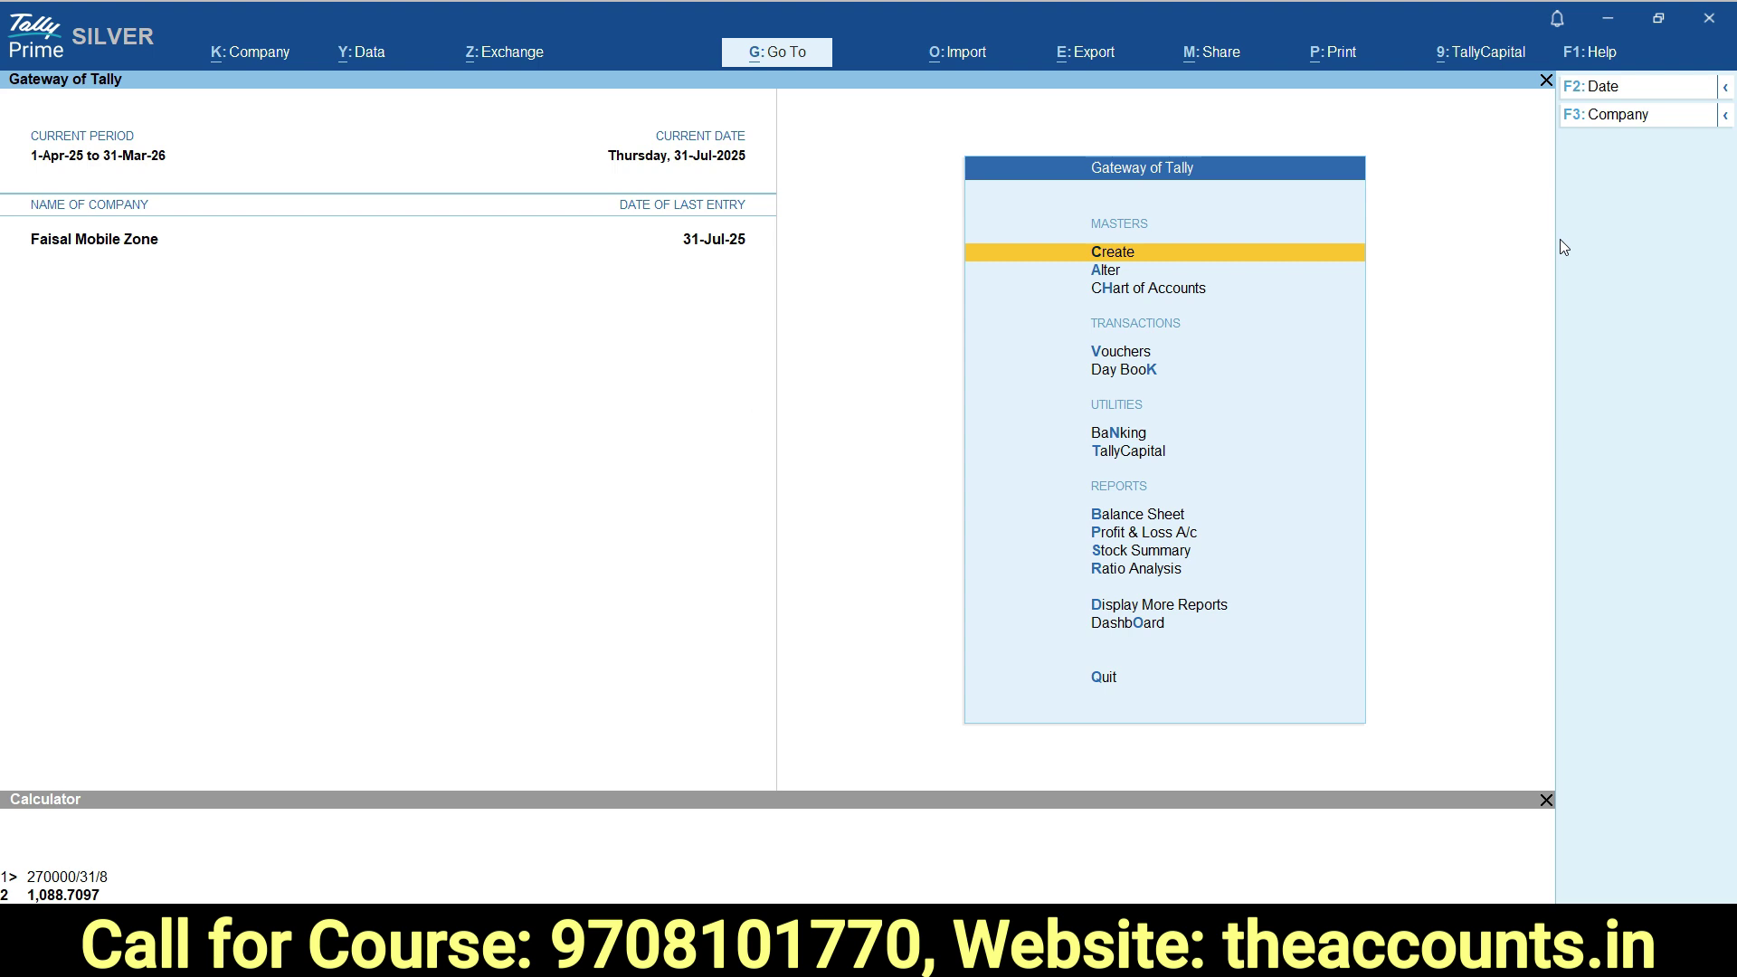
Alter the Income Tax Amount master and pick the employee from the Accounts group for overriding.
{"action": "key", "text": "Down"}
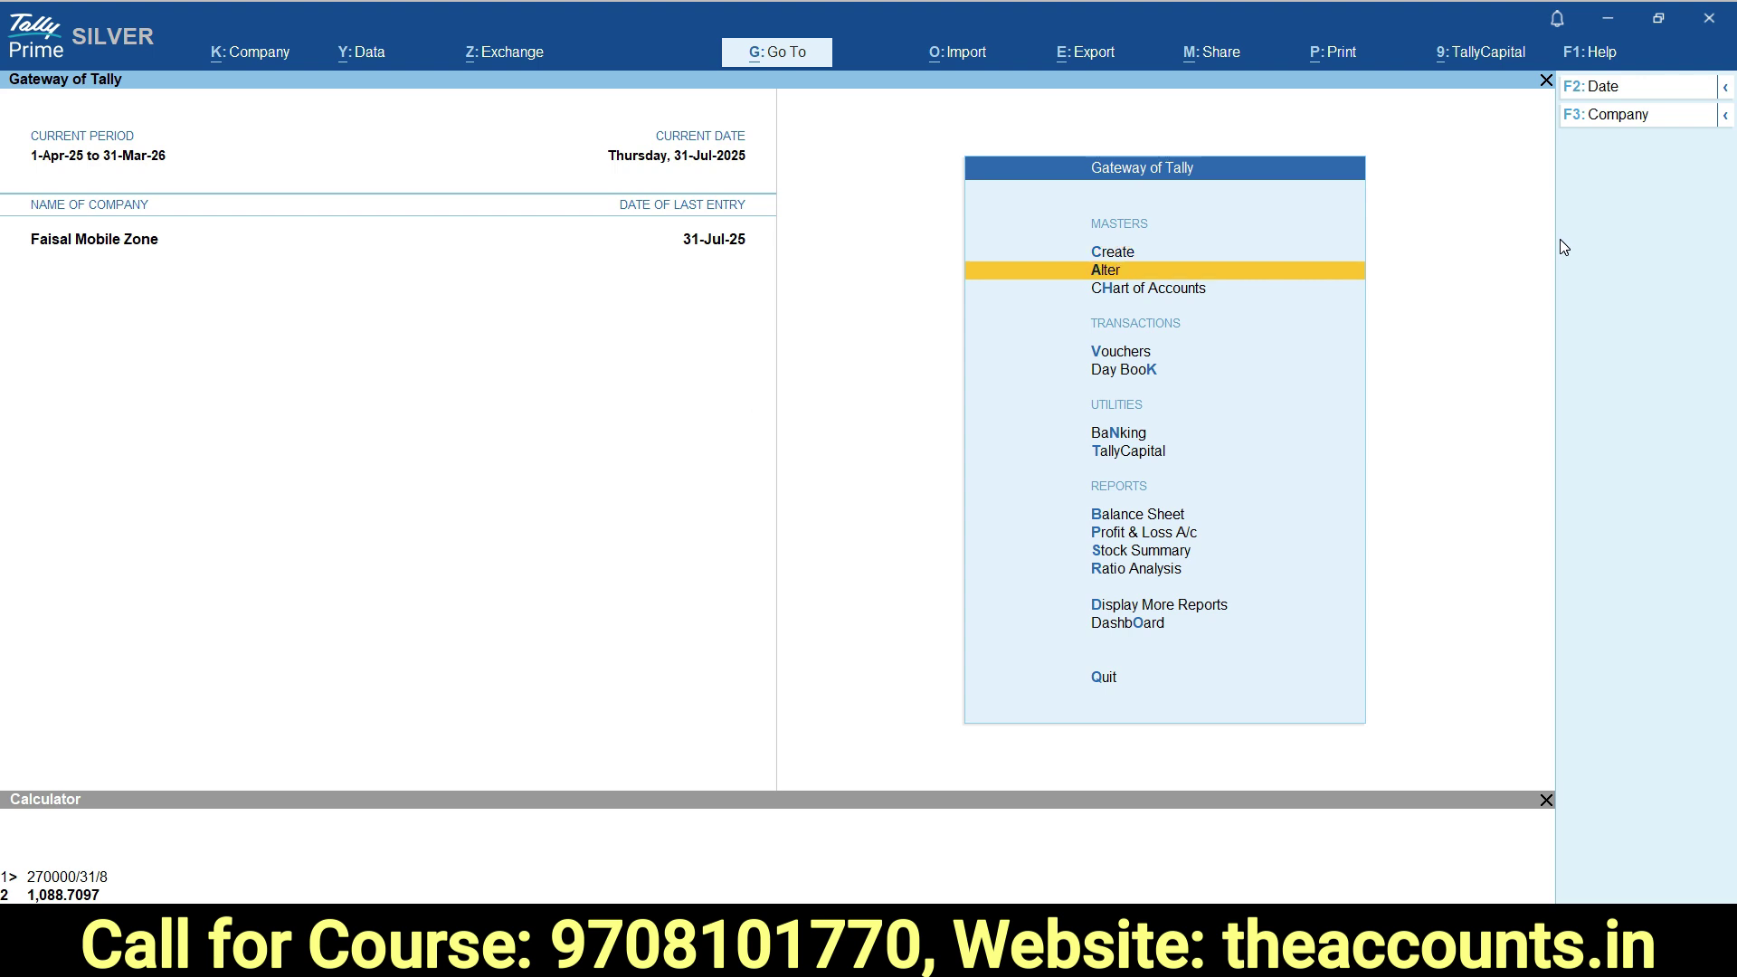
{"action": "key", "text": "Return"}
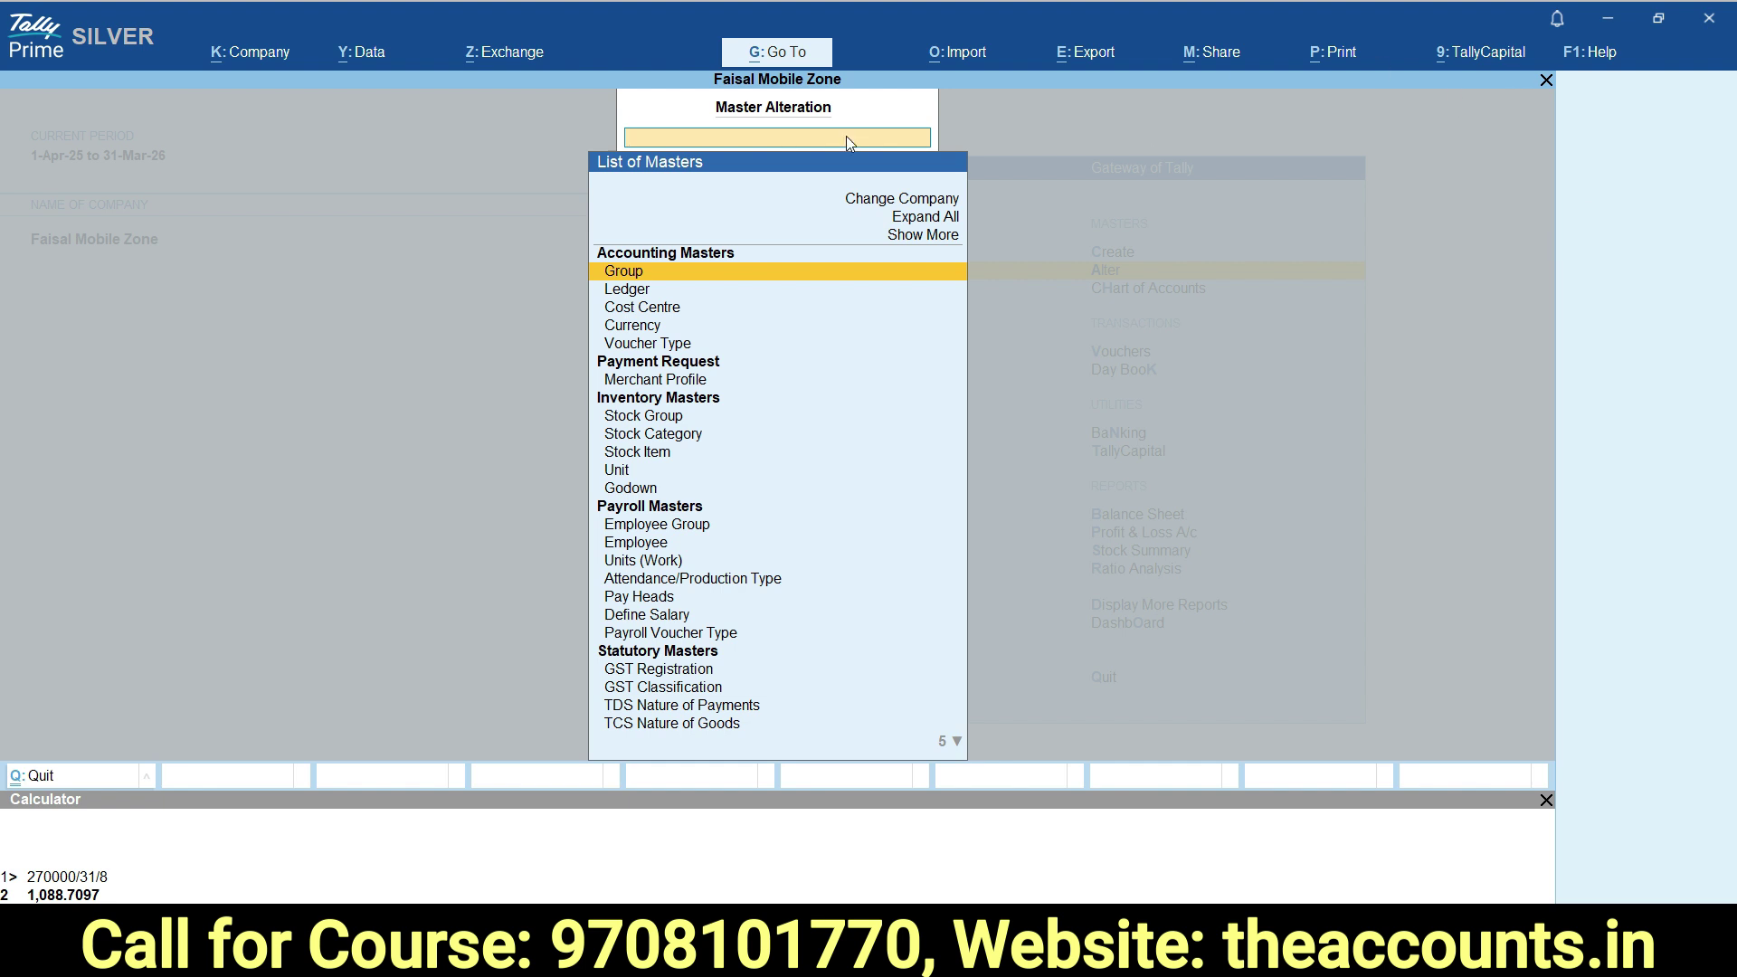
{"action": "left_click", "coordinate": [919, 236]}
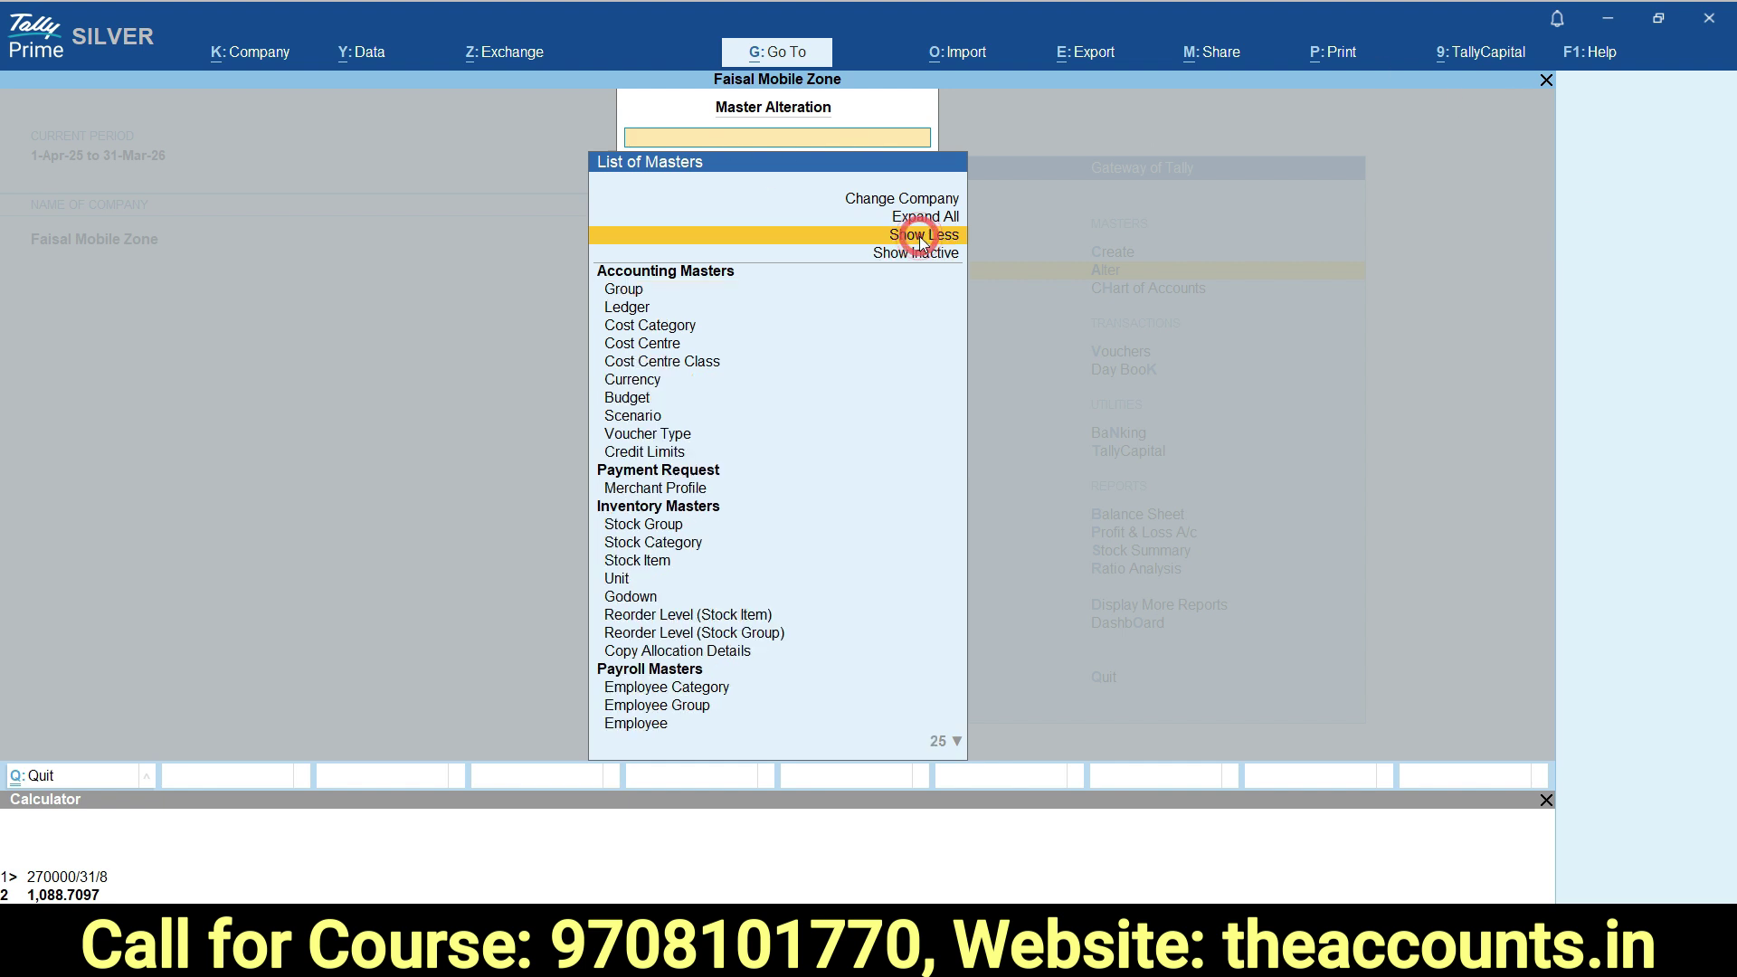
{"action": "type", "text": "Incom"}
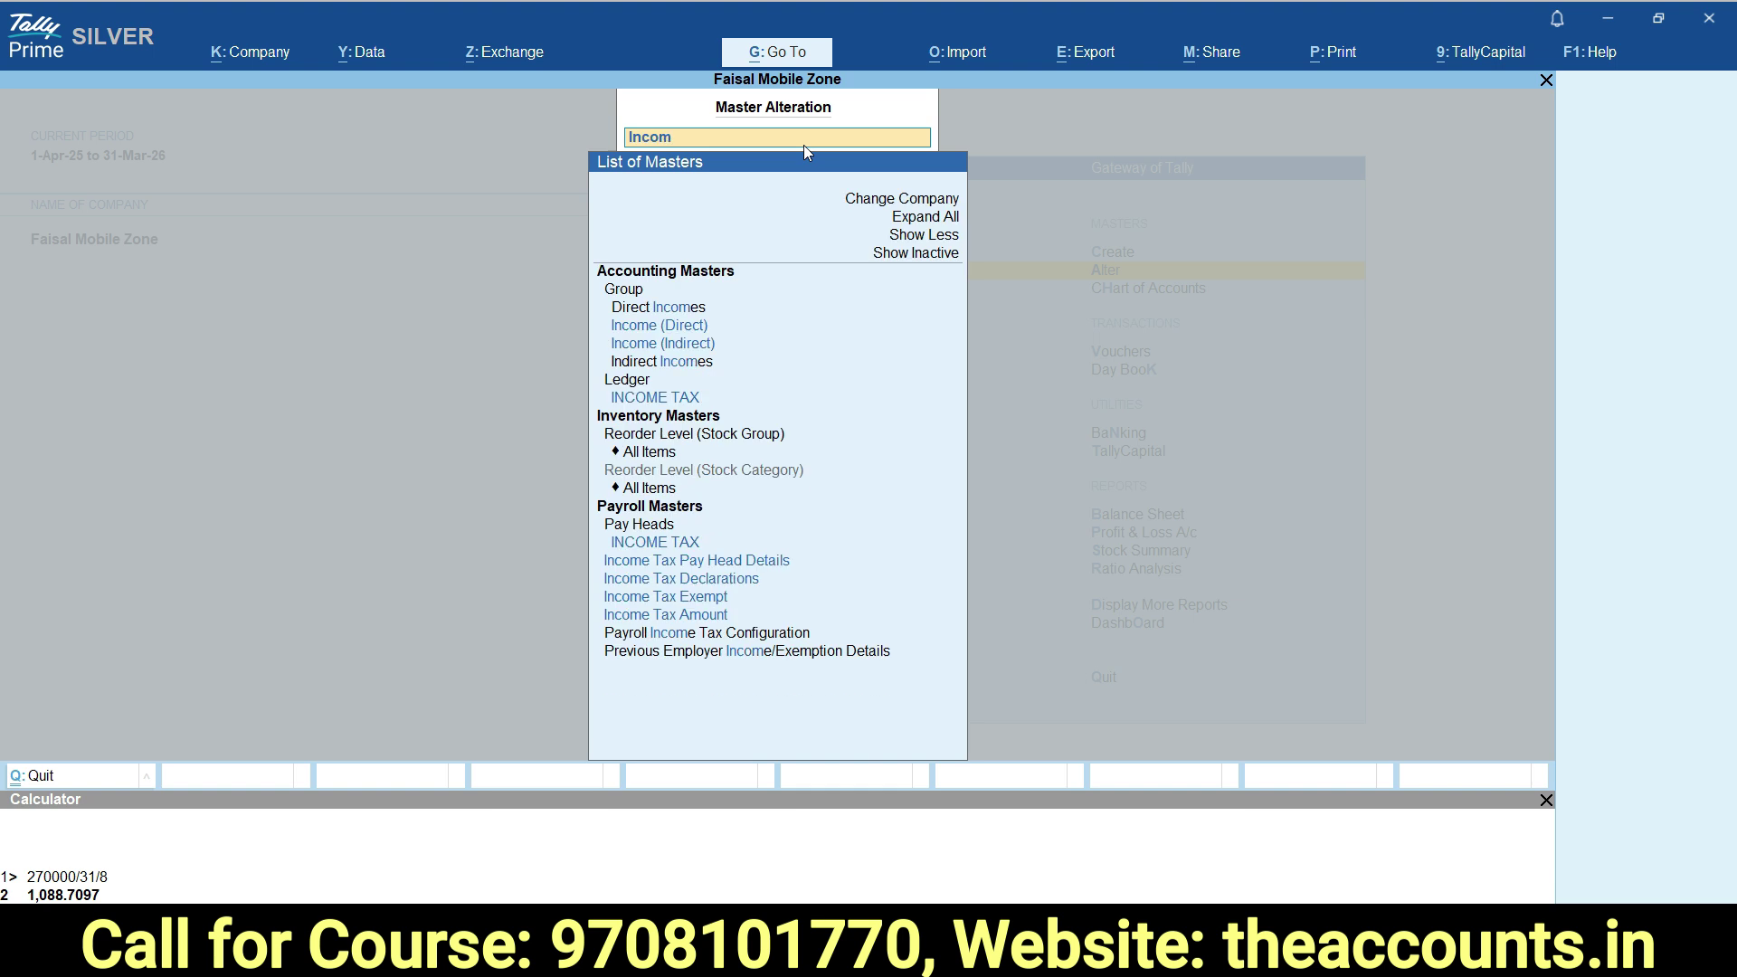
{"action": "left_click", "coordinate": [646, 622]}
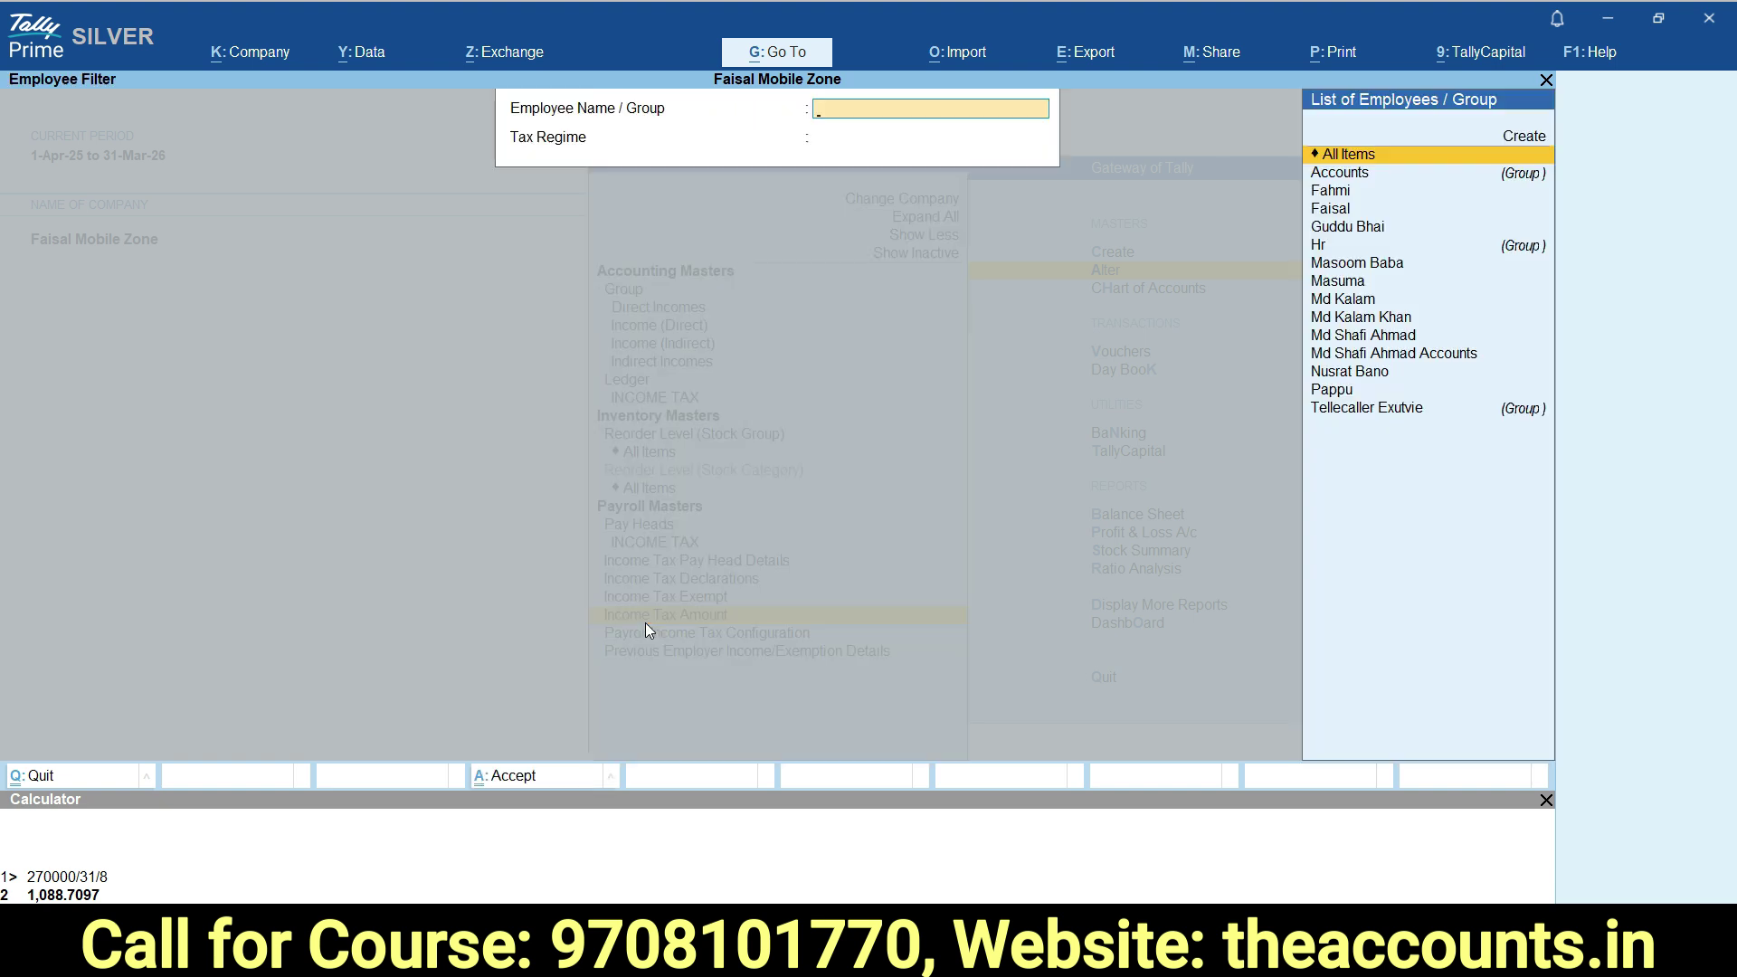
{"action": "type", "text": "Md"}
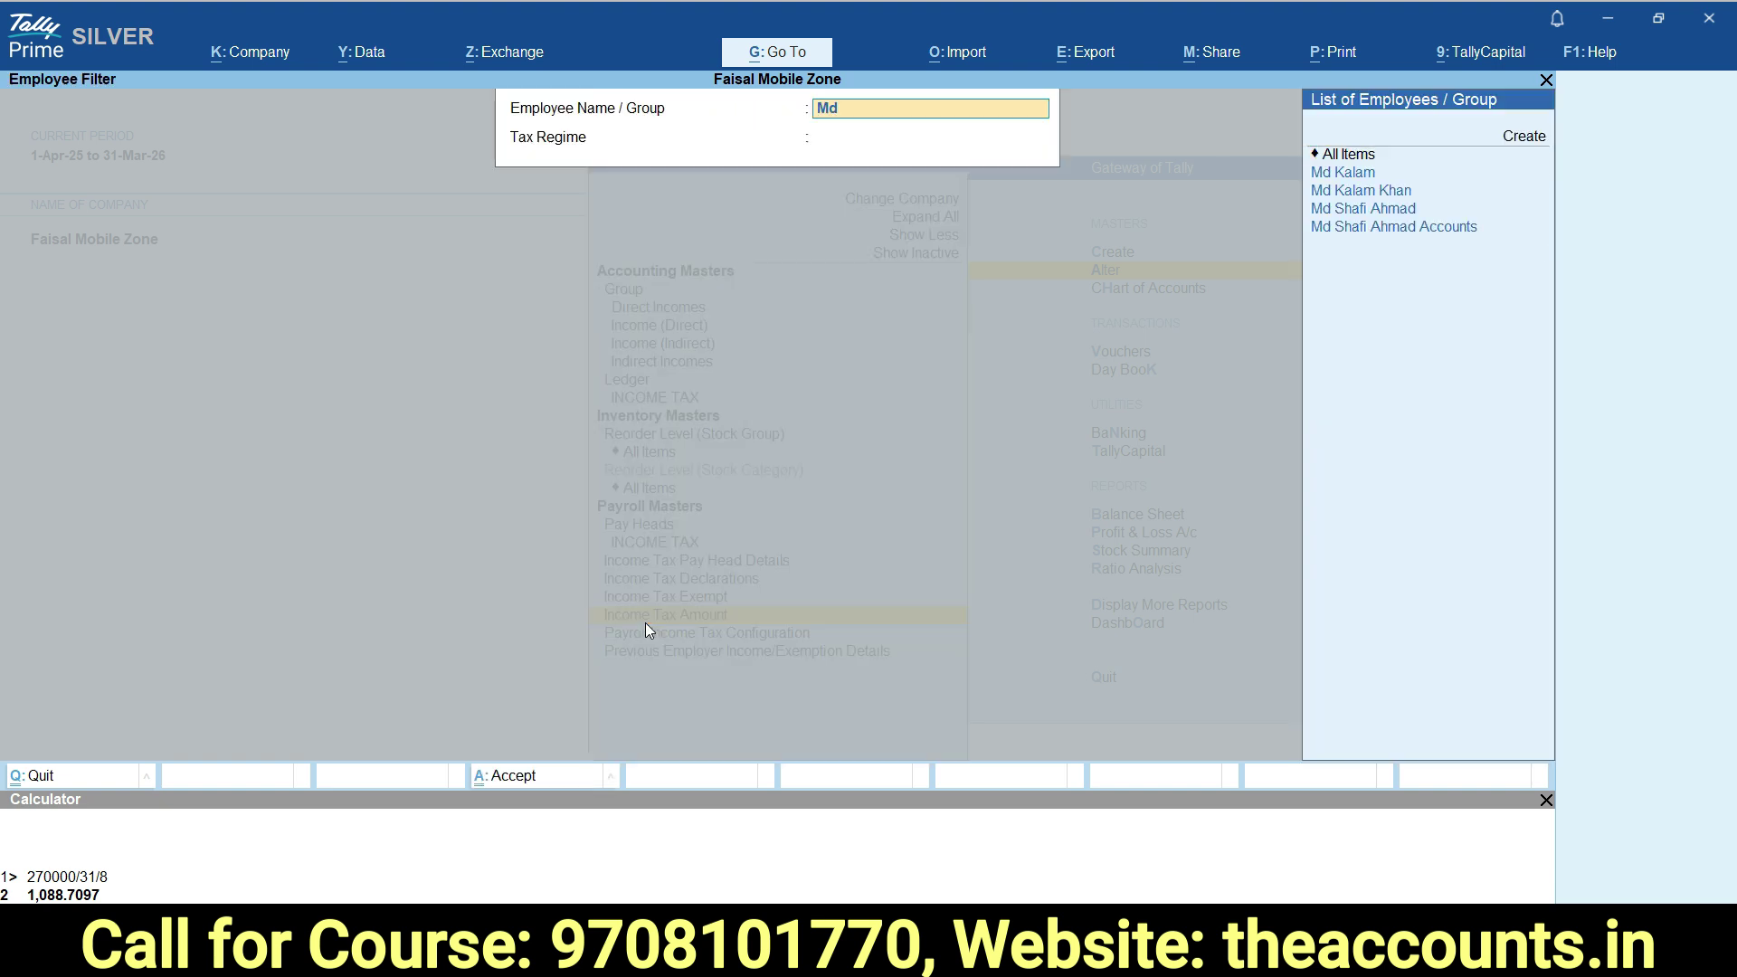
{"action": "type", "text": " sh"}
{"action": "key", "text": "Return"}
{"action": "key", "text": "Down"}
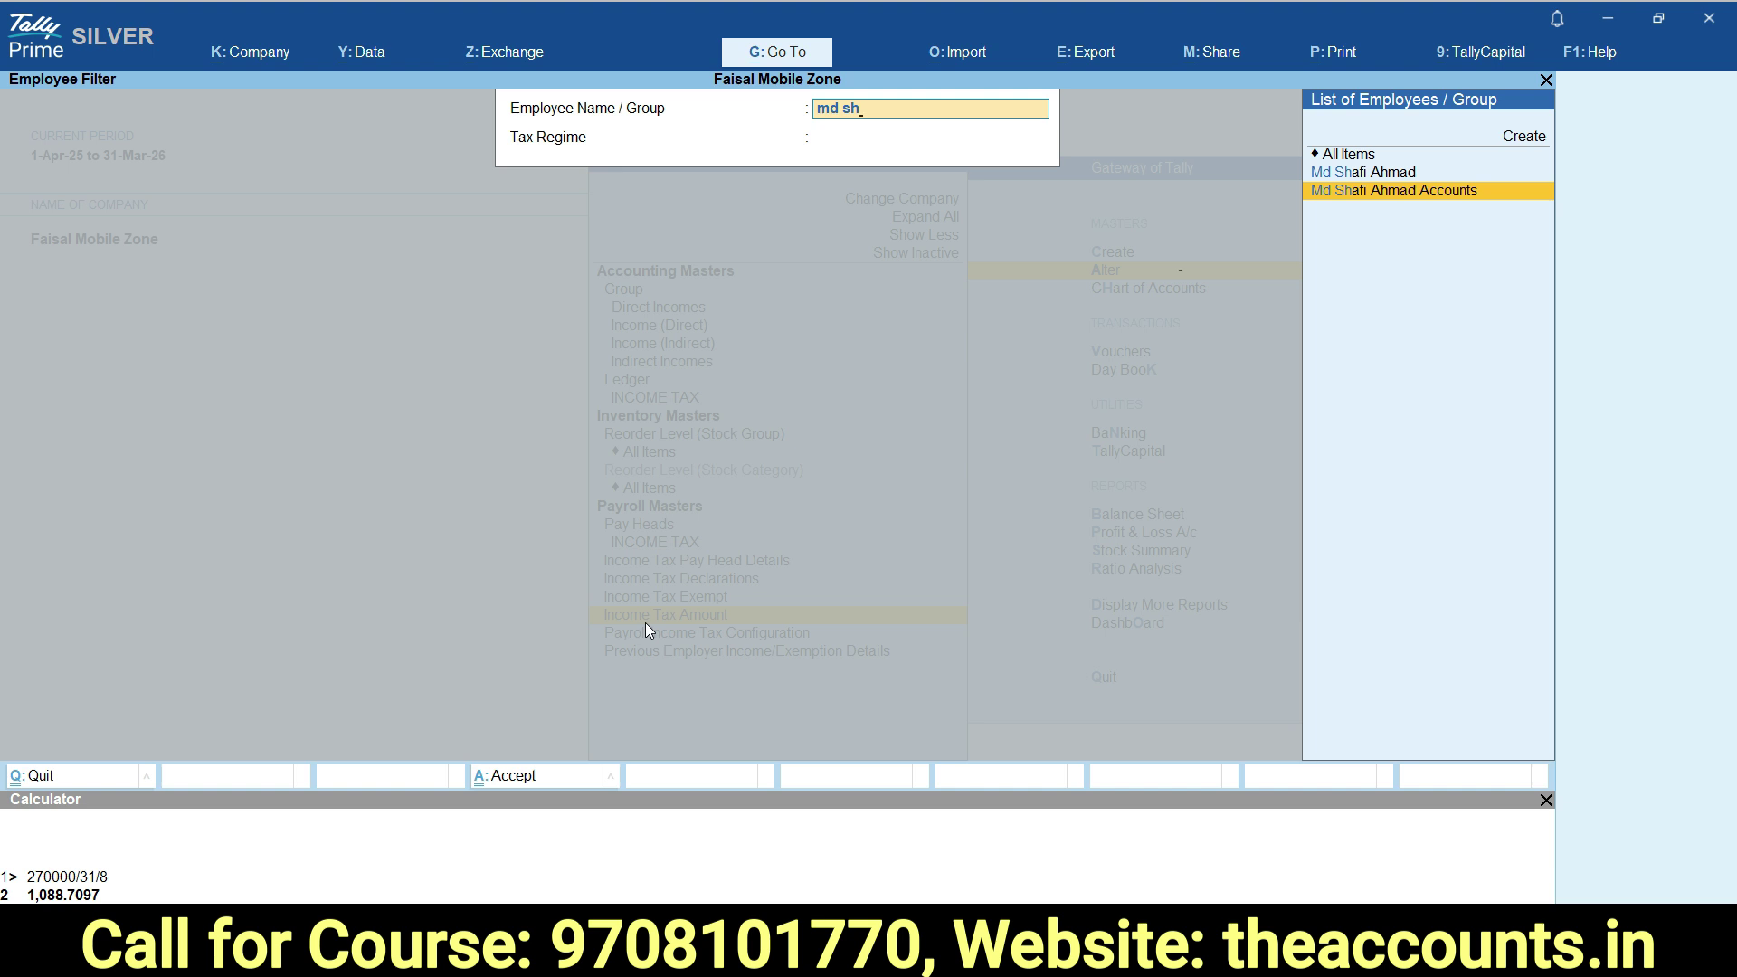
{"action": "key", "text": "Return"}
{"action": "key", "text": "Return"}
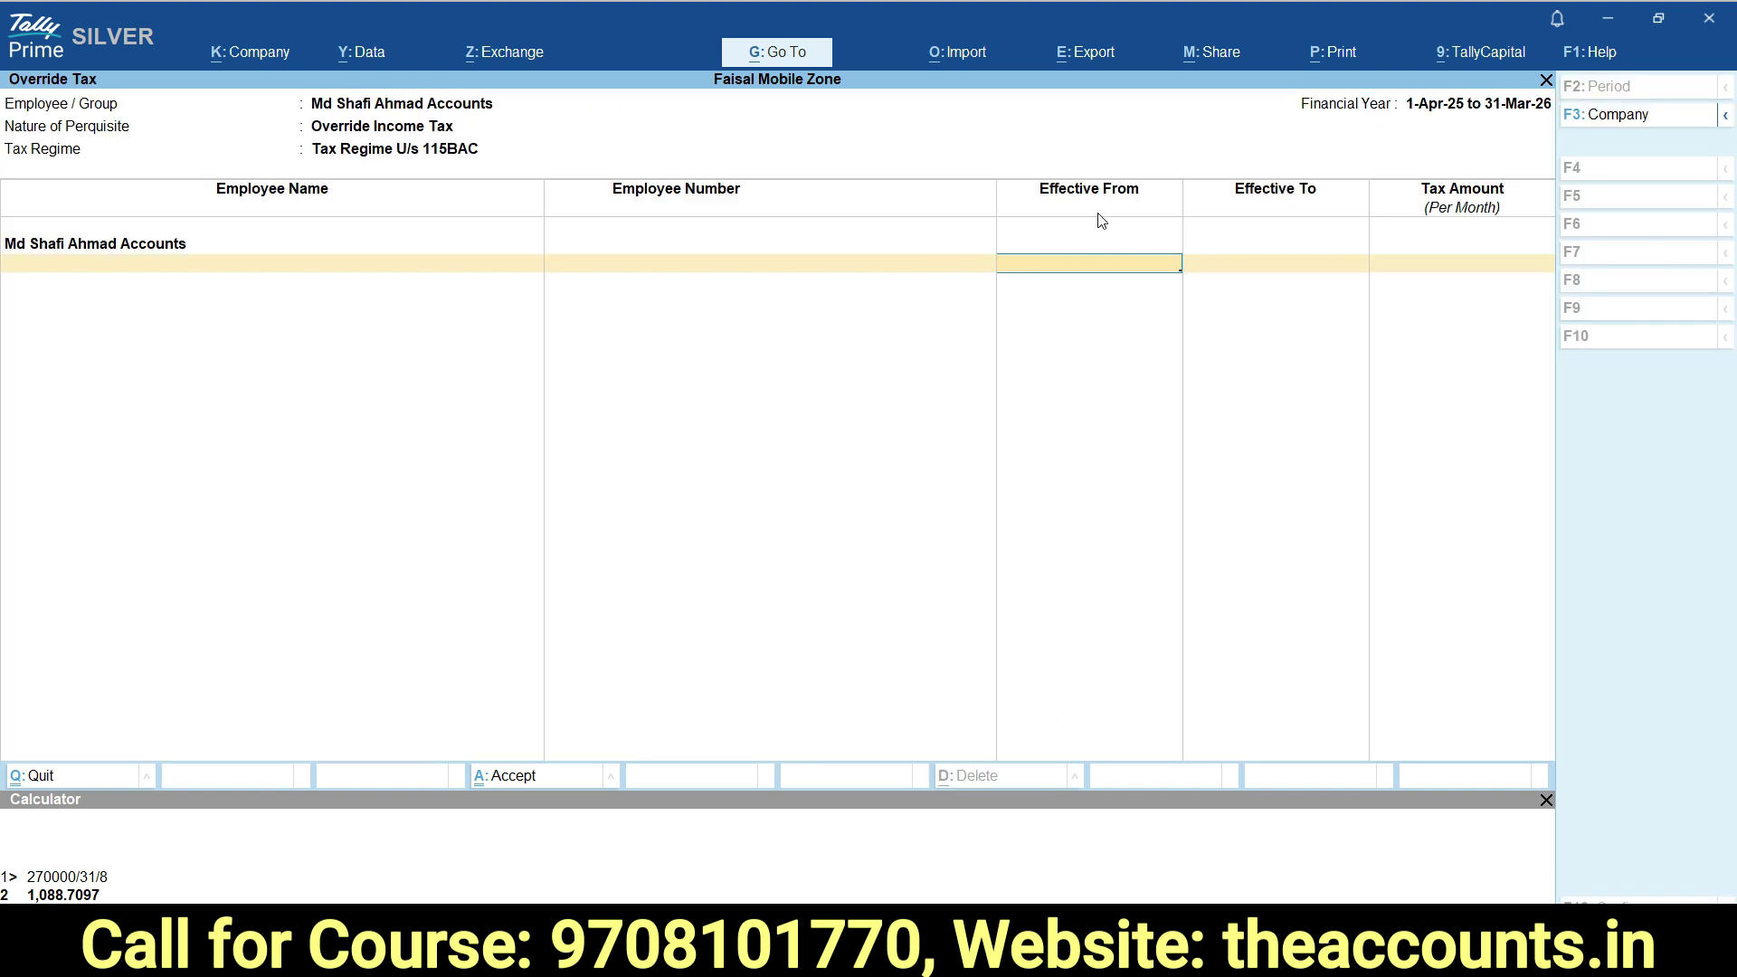
Enter the income tax override from 1-5-2025 to 31-5-2025 at 5,000 per month.
{"action": "type", "text": "1.5"}
{"action": "key", "text": "Return"}
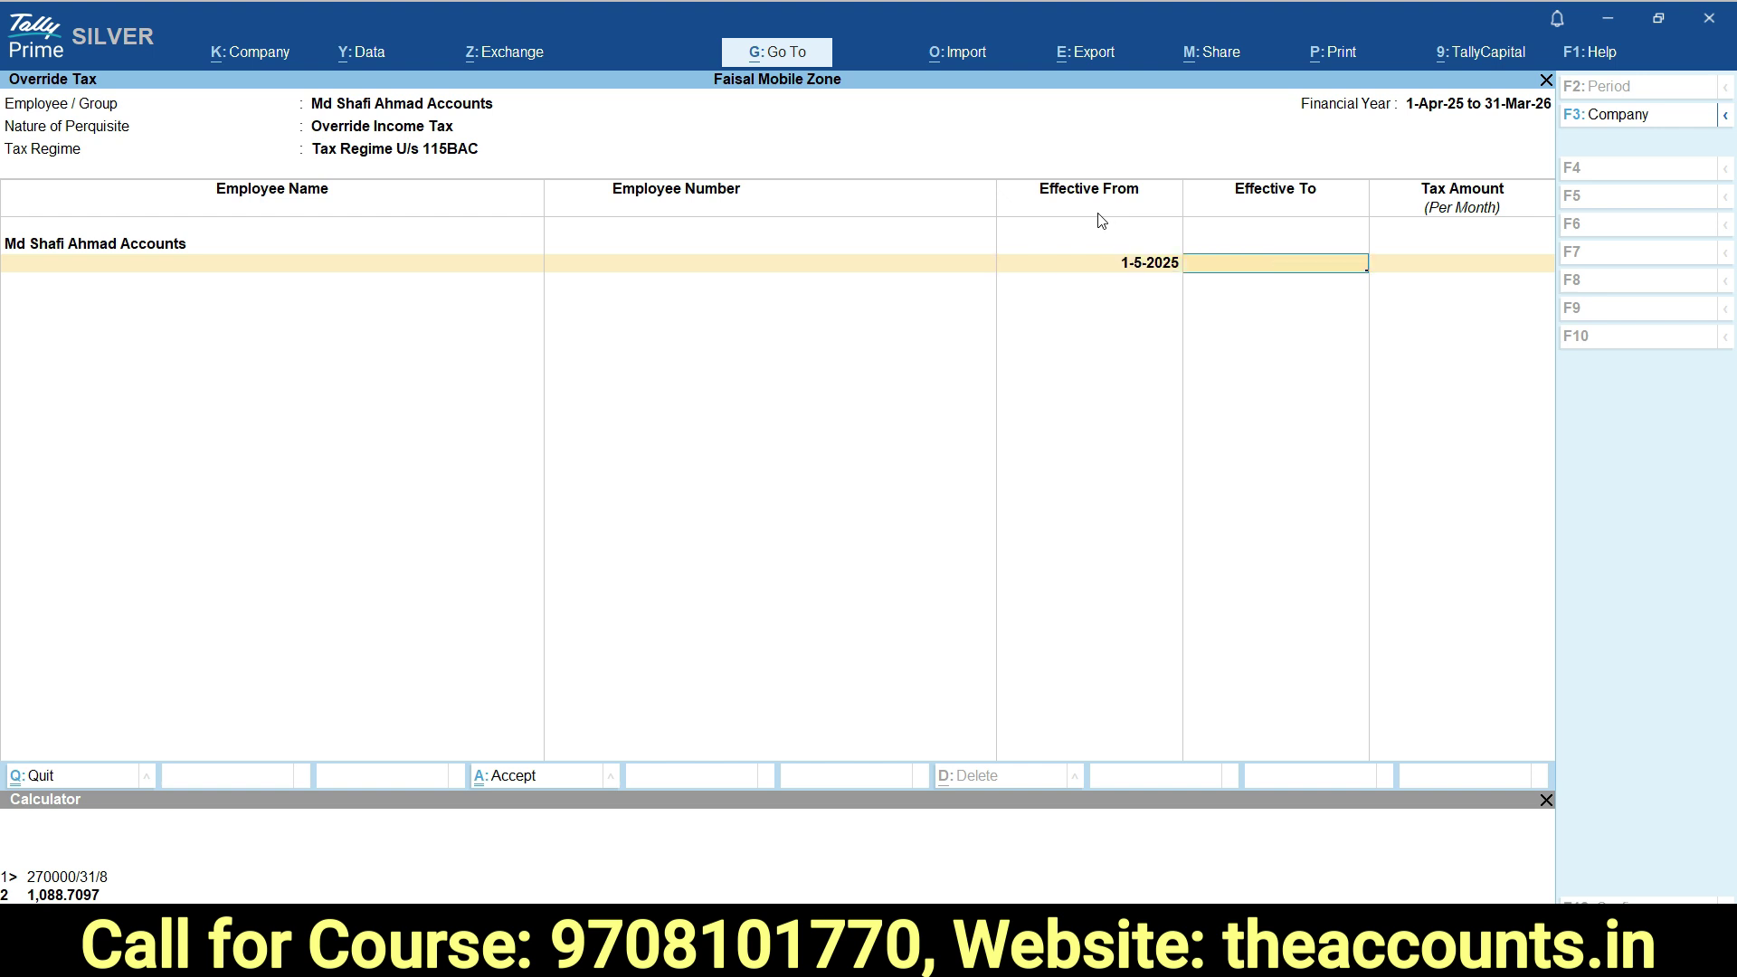
{"action": "type", "text": "31.5"}
{"action": "key", "text": "Return"}
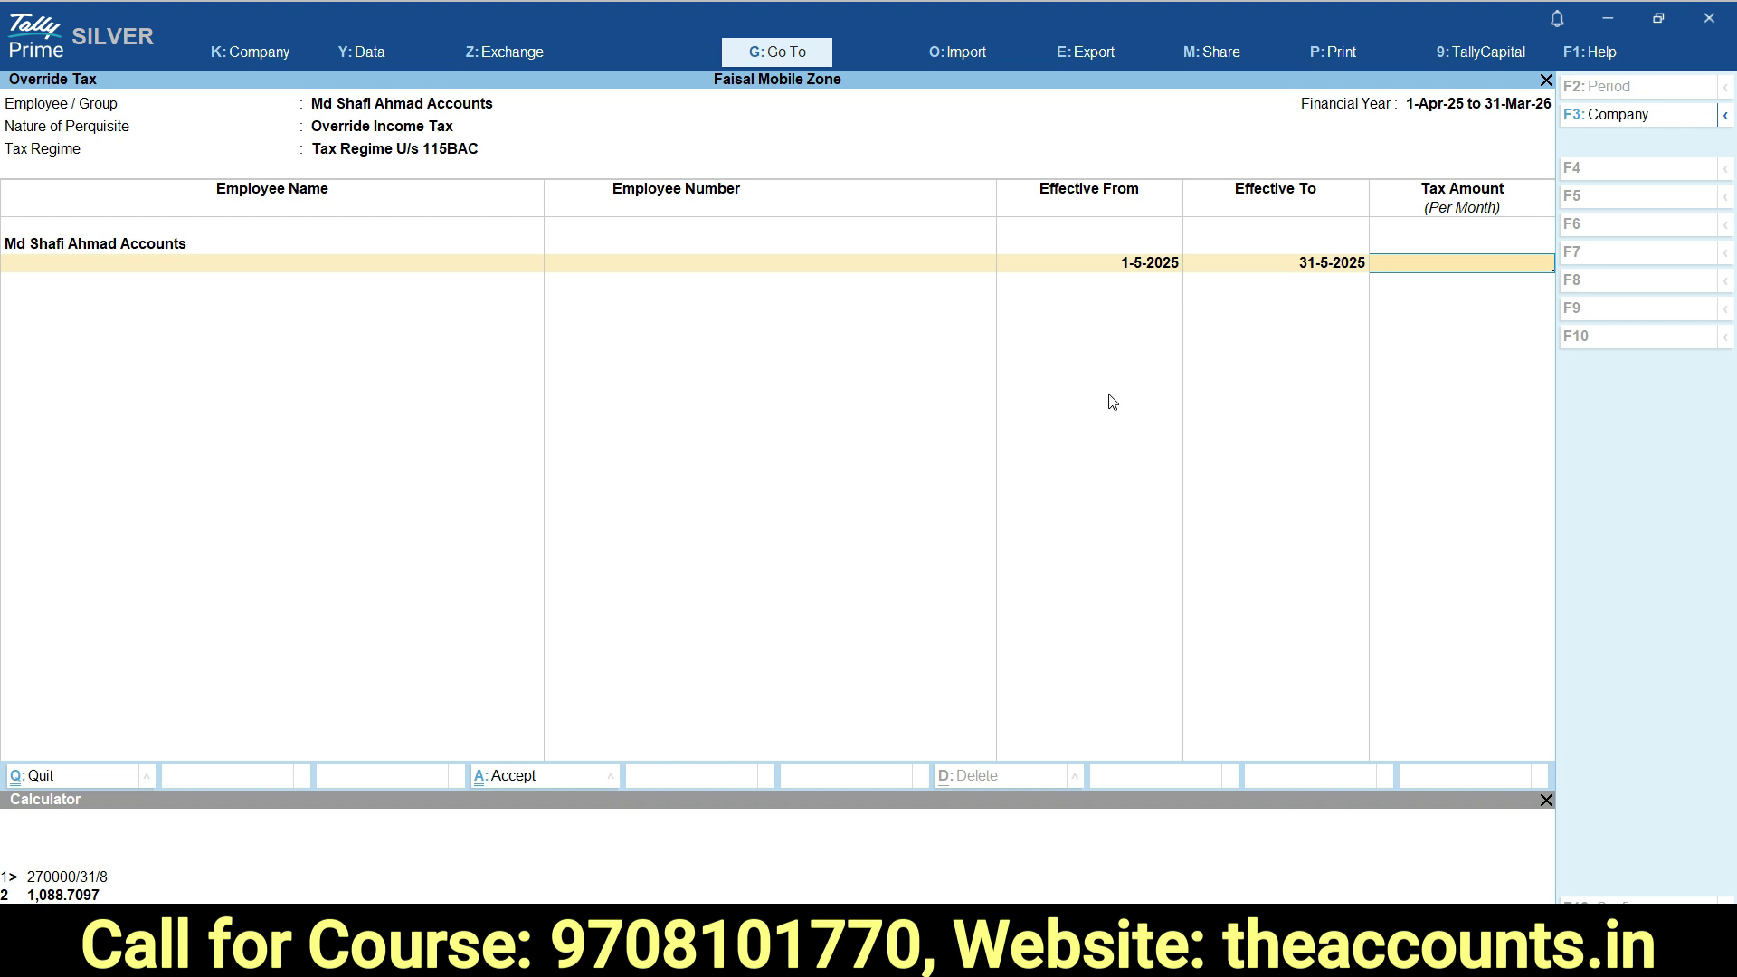
{"action": "type", "text": "5000"}
{"action": "key", "text": "Return"}
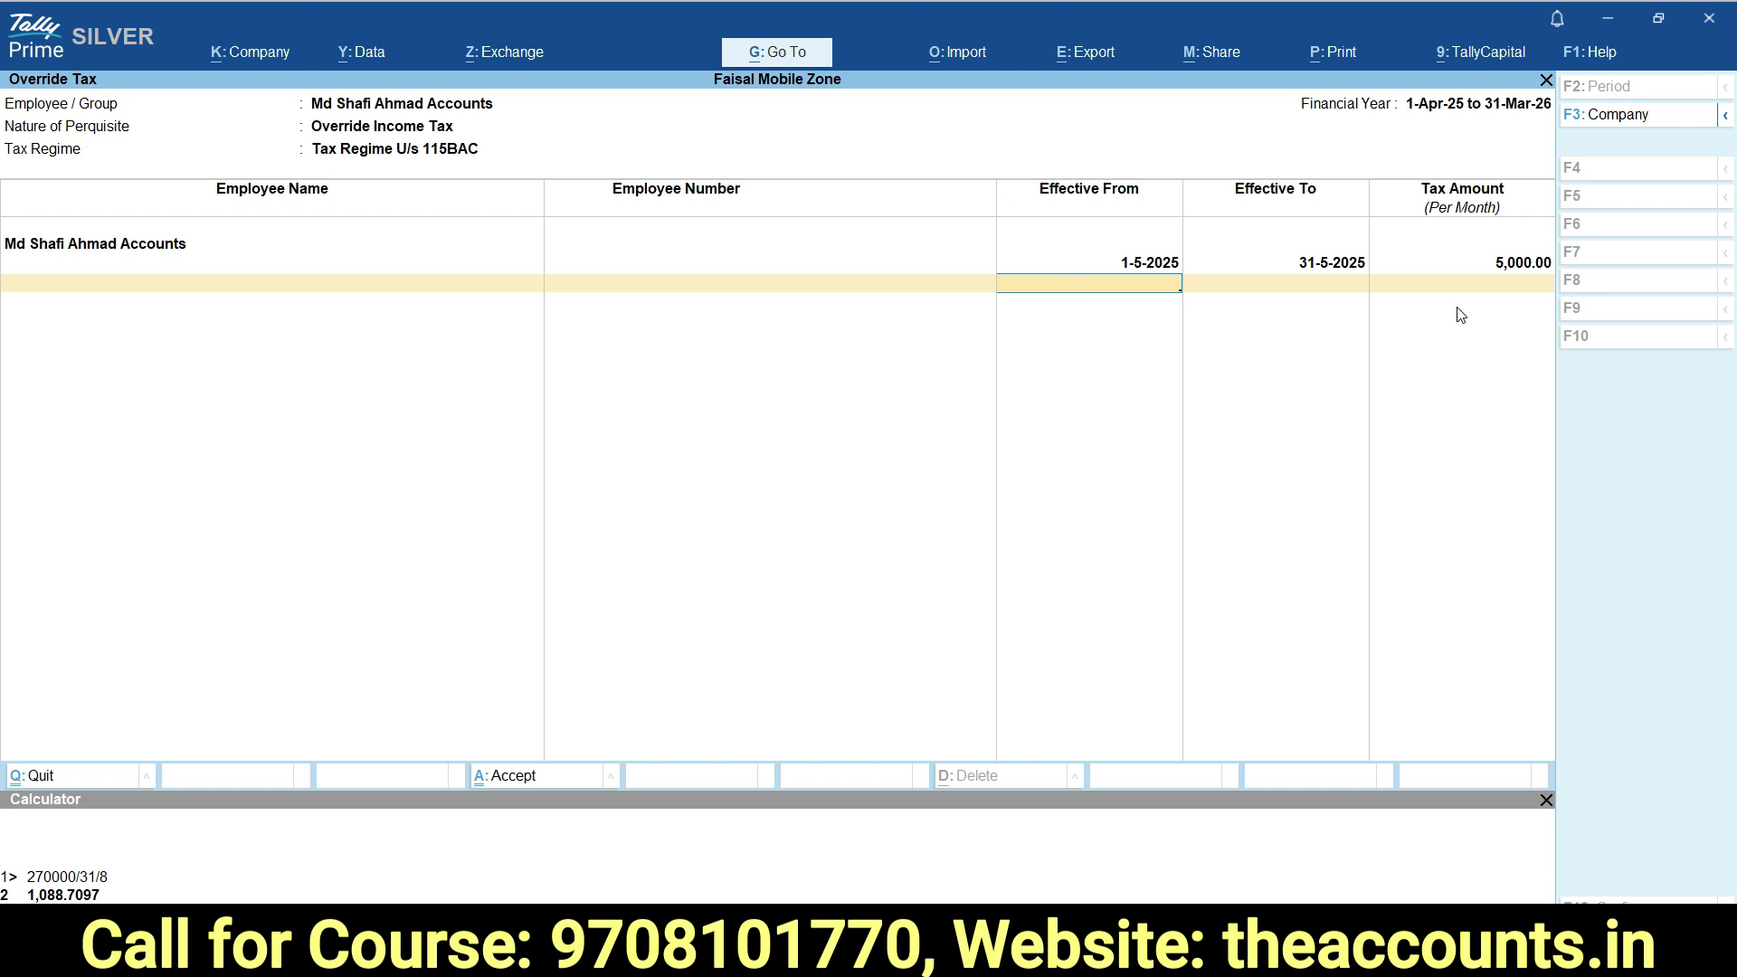
Save the tax override and start a new Payroll voucher (No. 17).
{"action": "key", "text": "Return"}
{"action": "key", "text": "Return"}
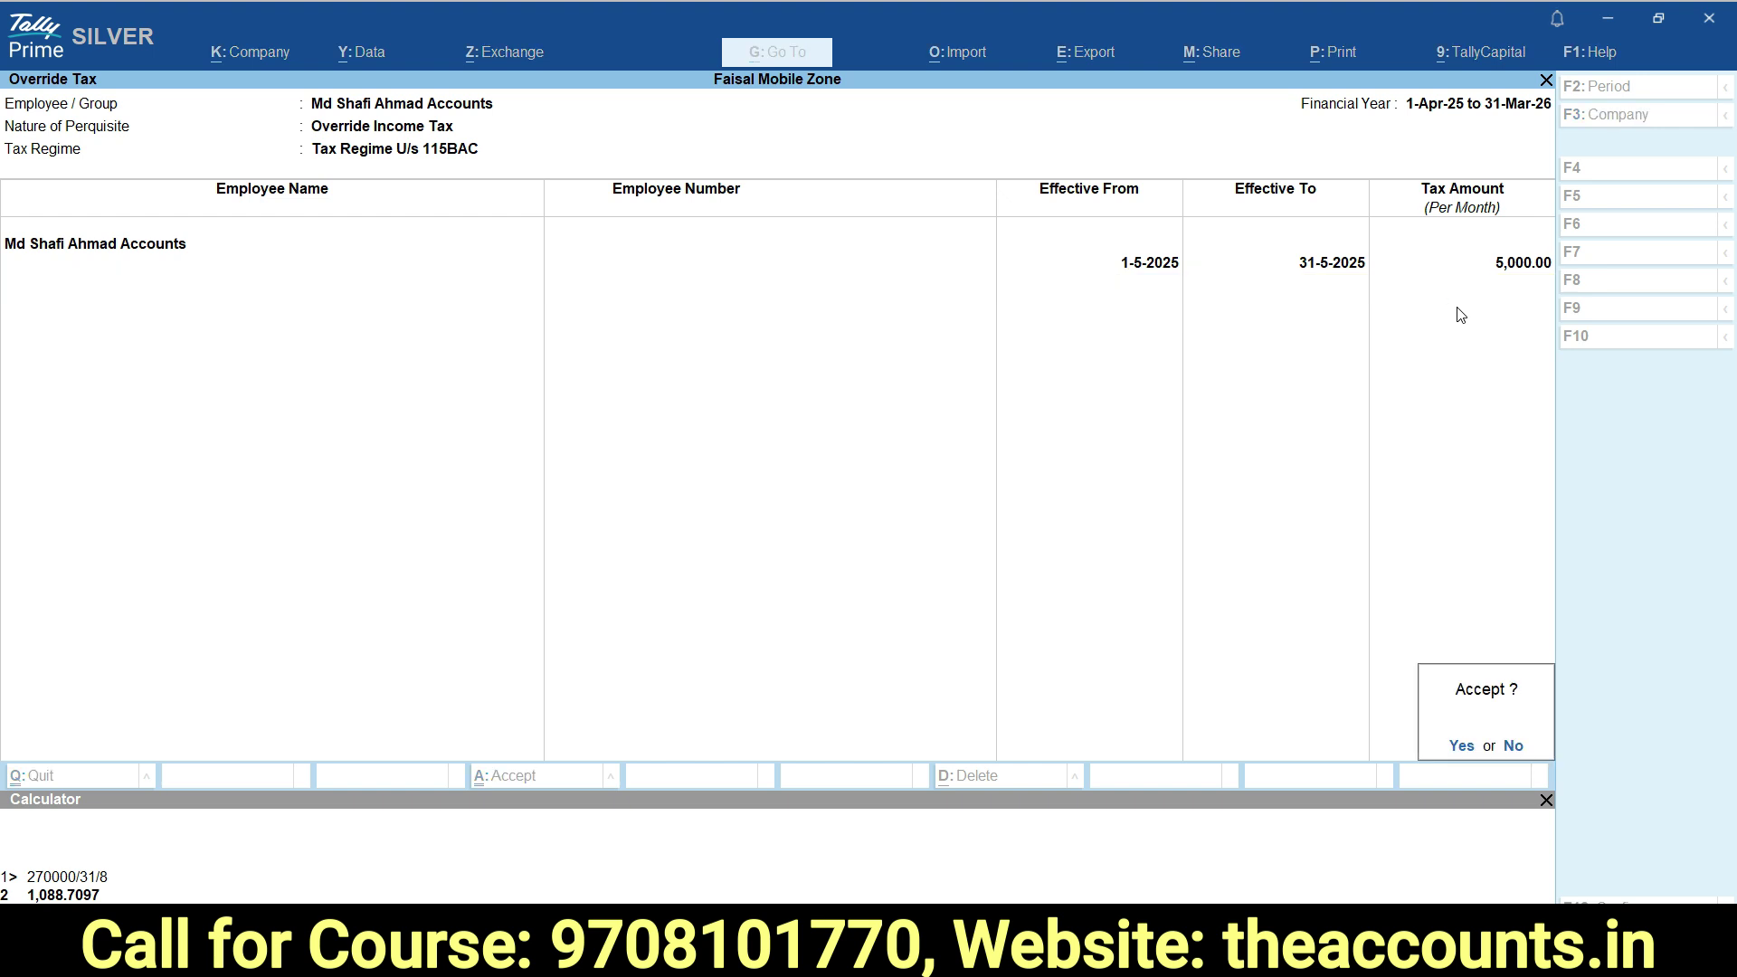
{"action": "key", "text": "Escape"}
{"action": "key", "text": "Escape"}
{"action": "key", "text": "Escape"}
{"action": "key", "text": "Escape"}
{"action": "key", "text": "Escape"}
{"action": "key", "text": "ctrl+F4"}
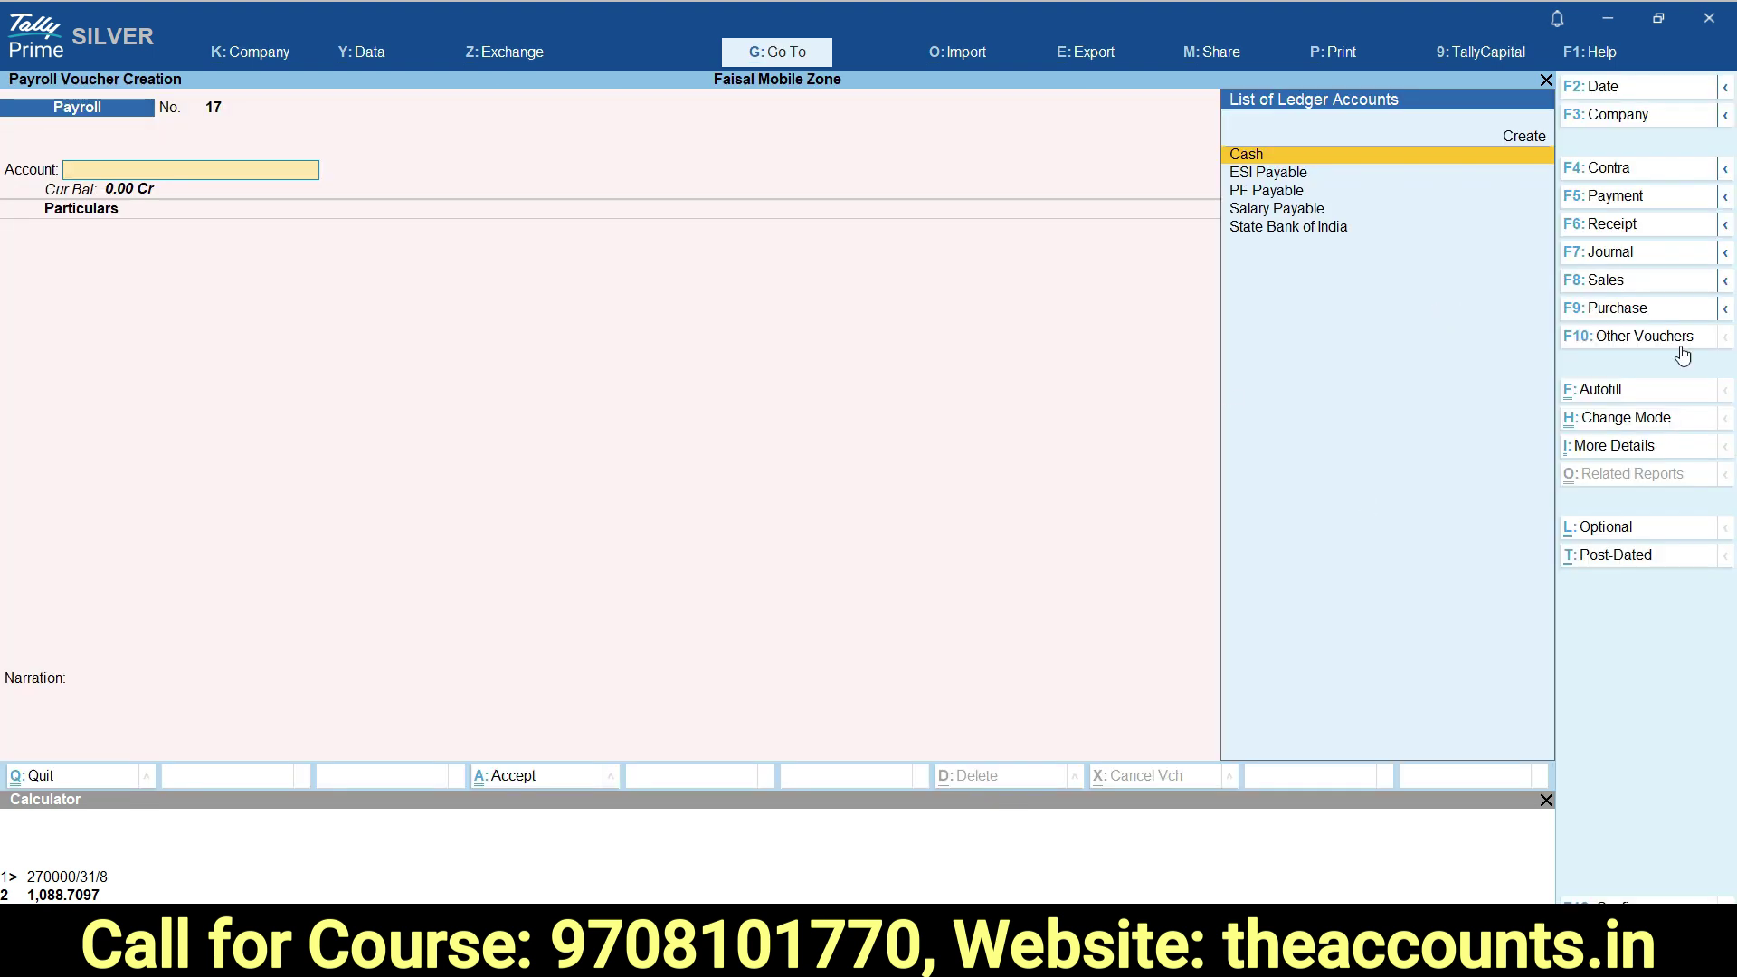
Switch the voucher to an Attendance voucher dated 31-May-25.
{"action": "left_click", "coordinate": [1631, 342]}
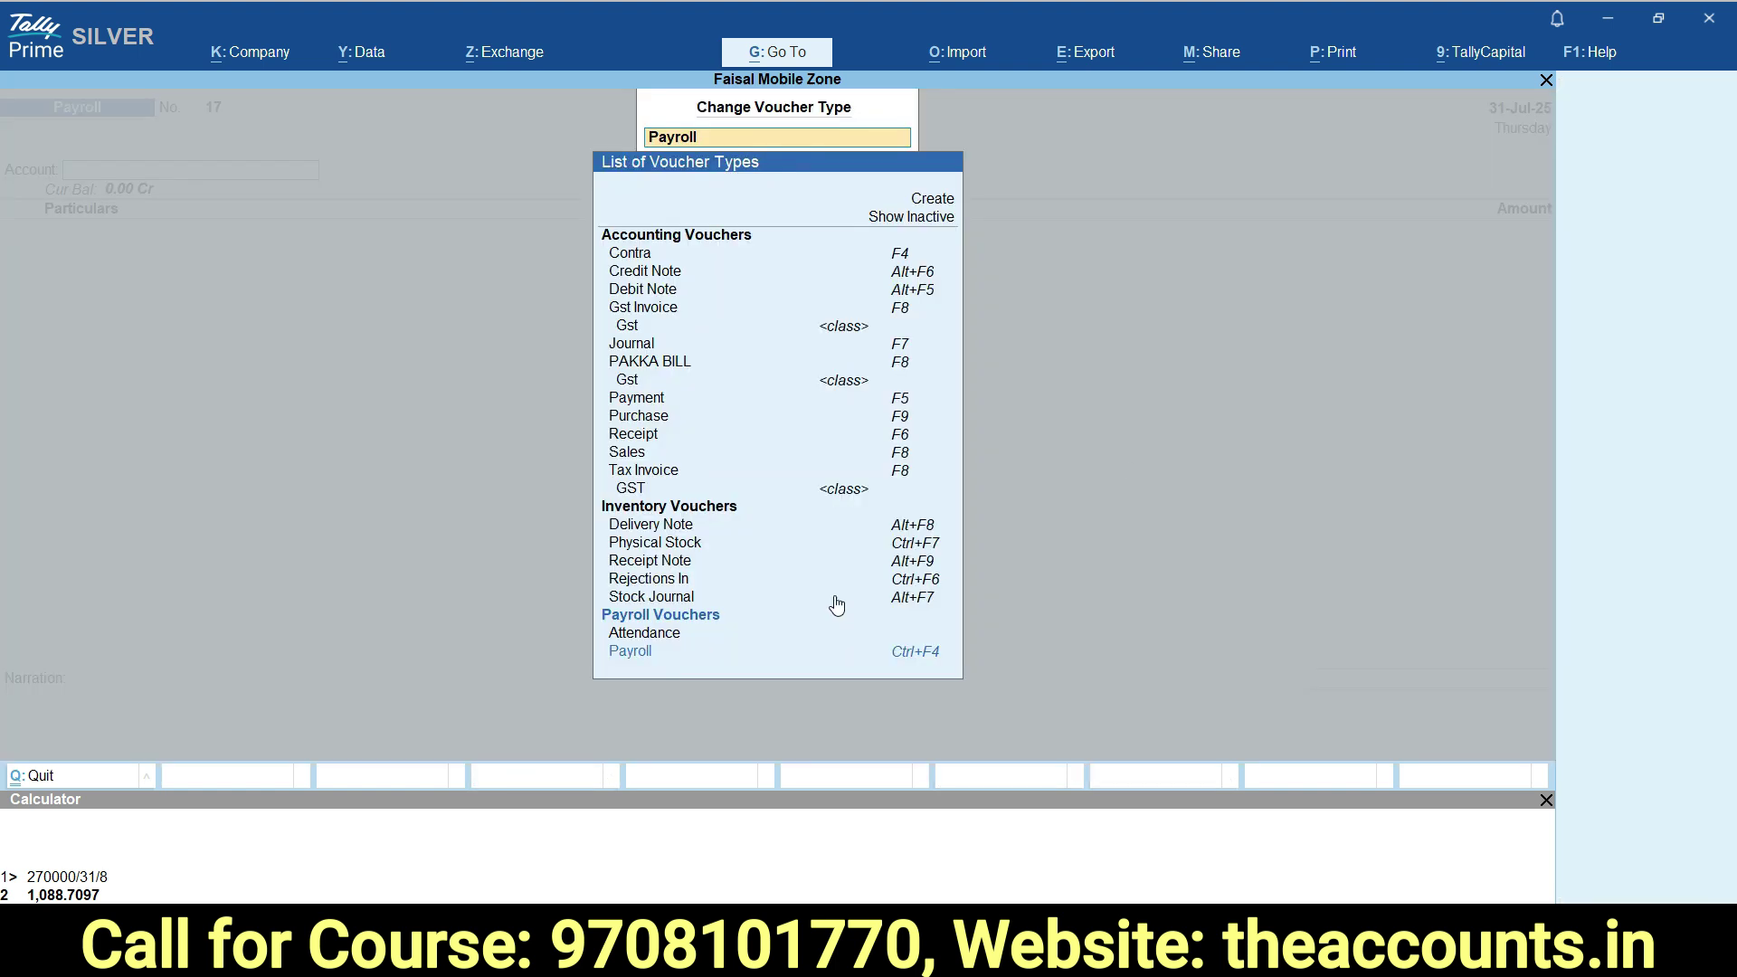
{"action": "left_click", "coordinate": [661, 637]}
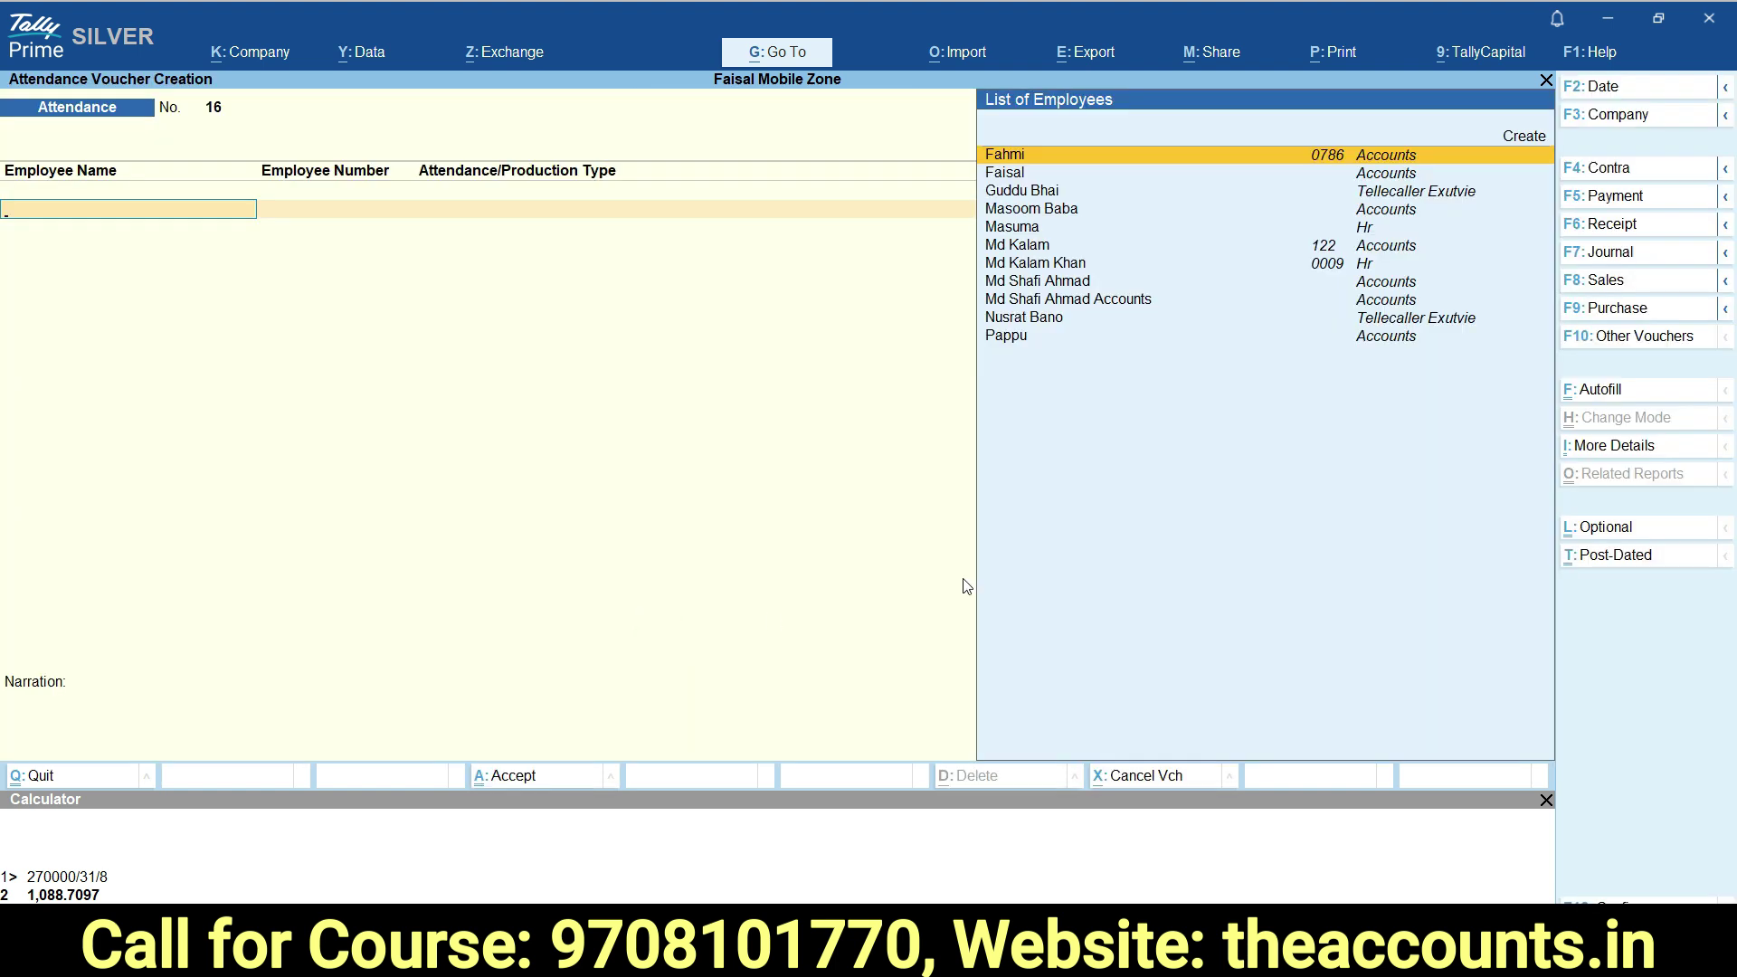
{"action": "left_click", "coordinate": [1615, 91]}
{"action": "type", "text": "31.8"}
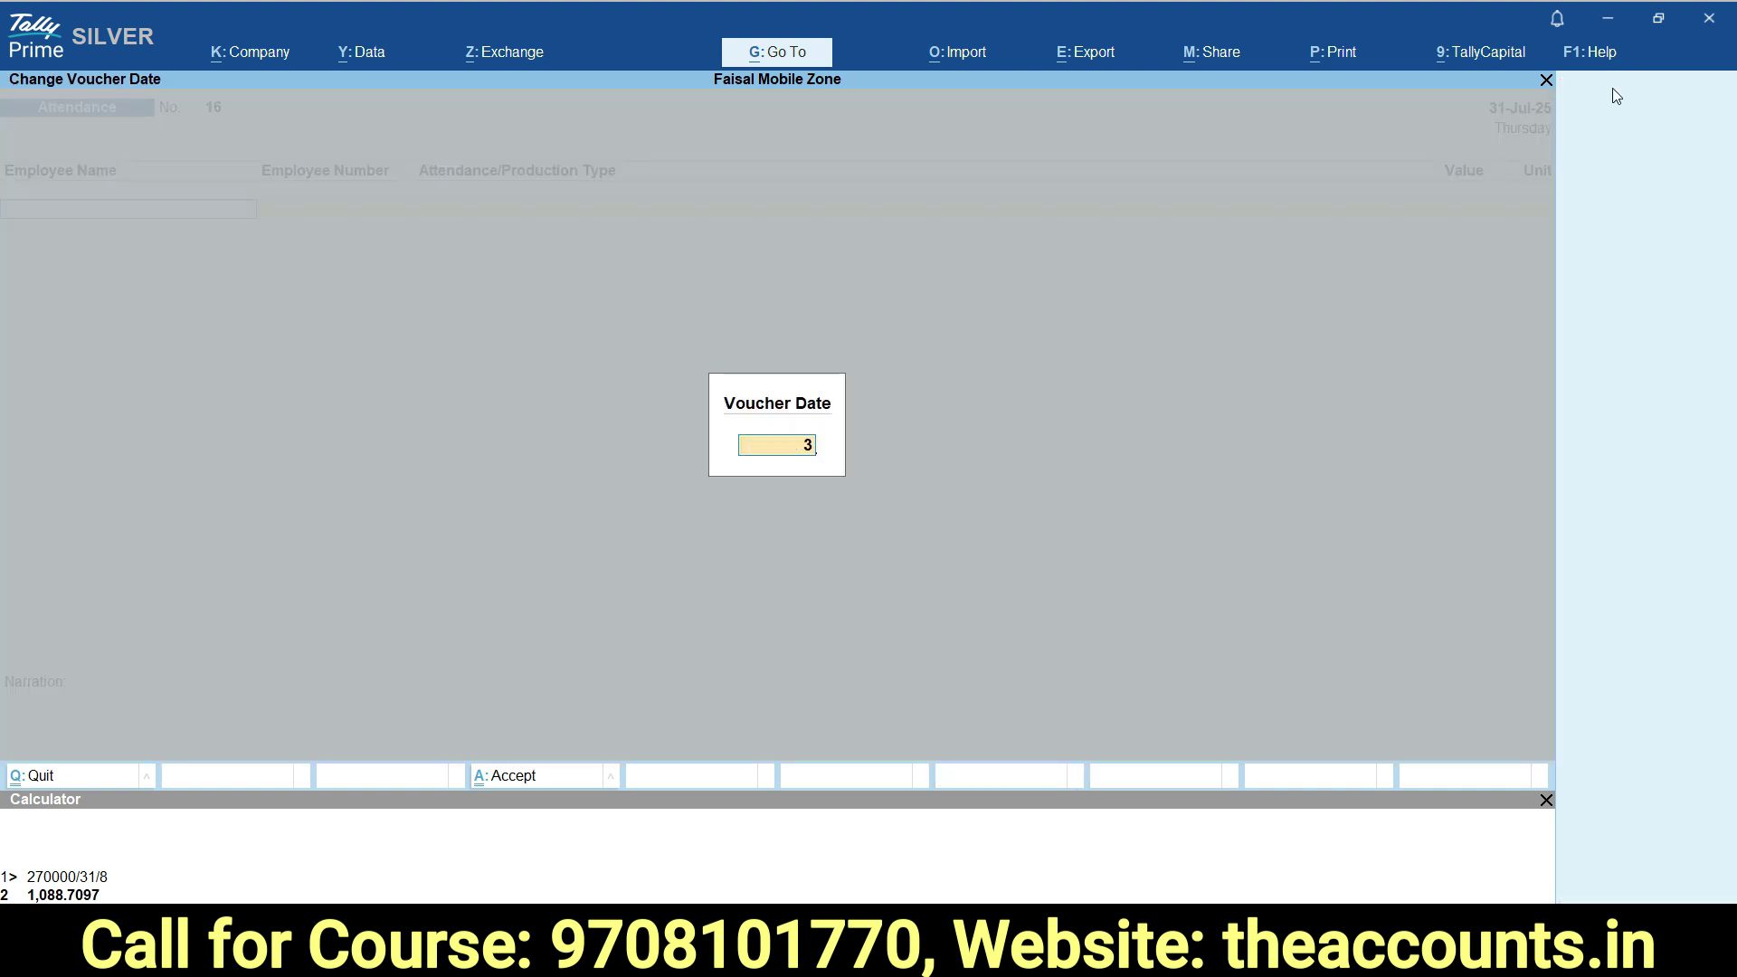
{"action": "key", "text": "Return"}
Record the employee's Paid Leave of 31 days and 10 Hrs of overtime.
{"action": "type", "text": "md s"}
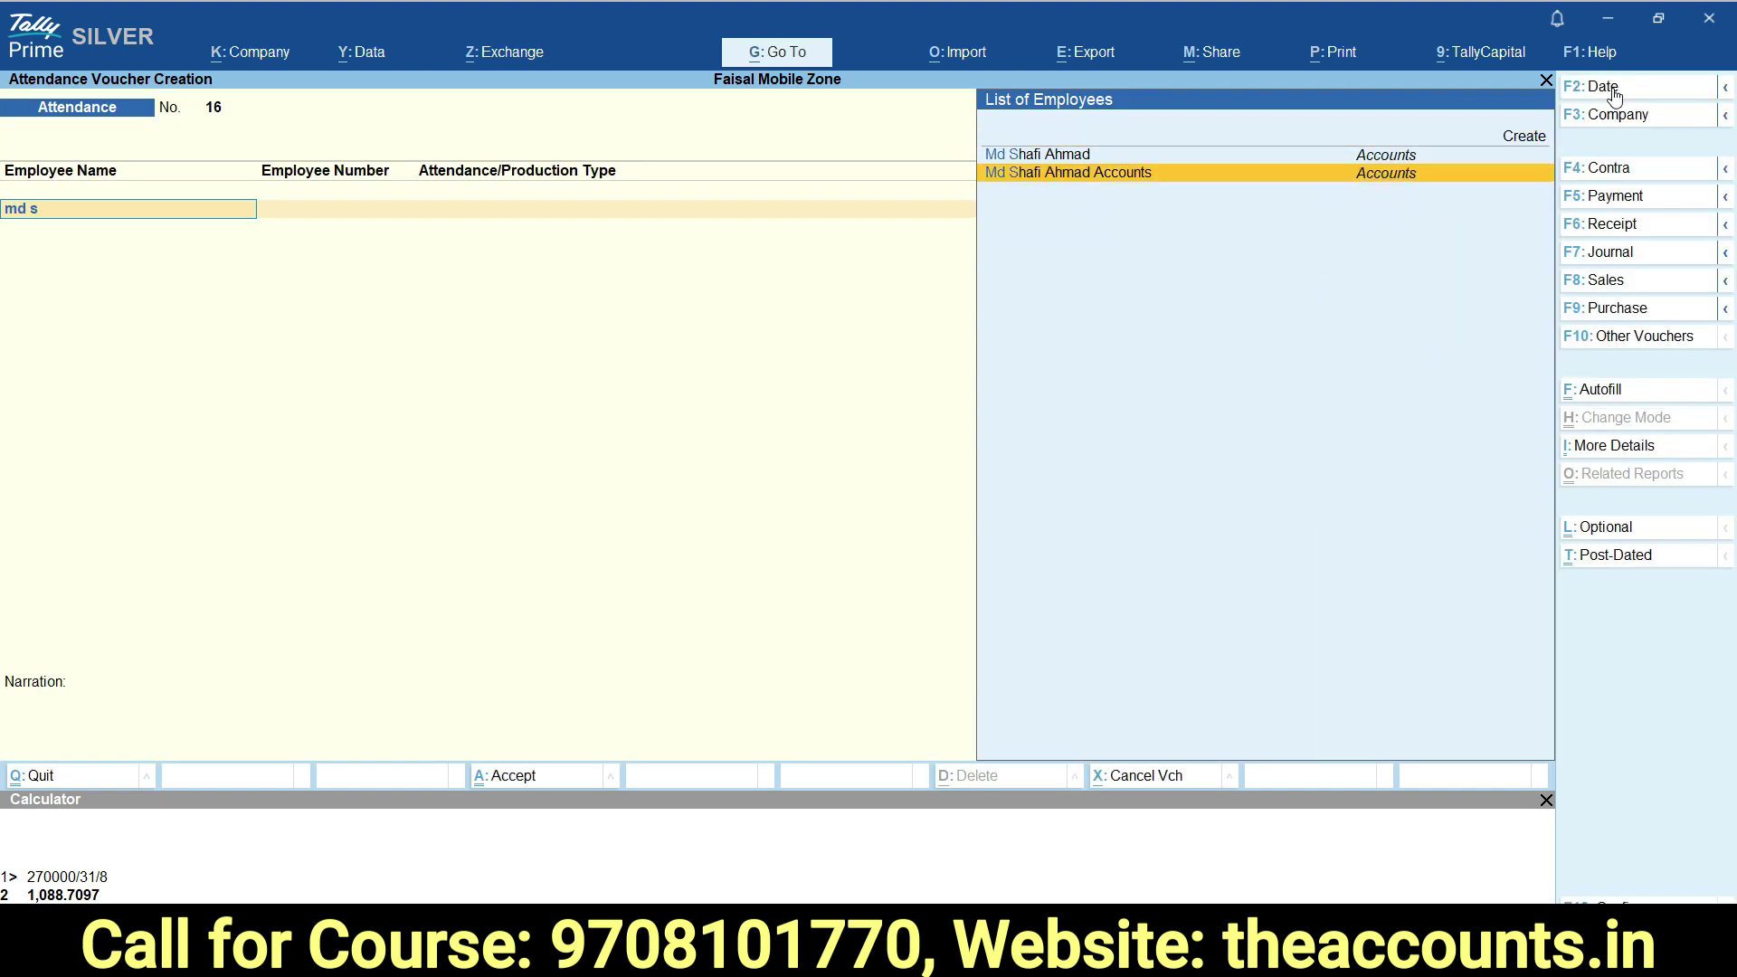
{"action": "left_click", "coordinate": [1188, 176]}
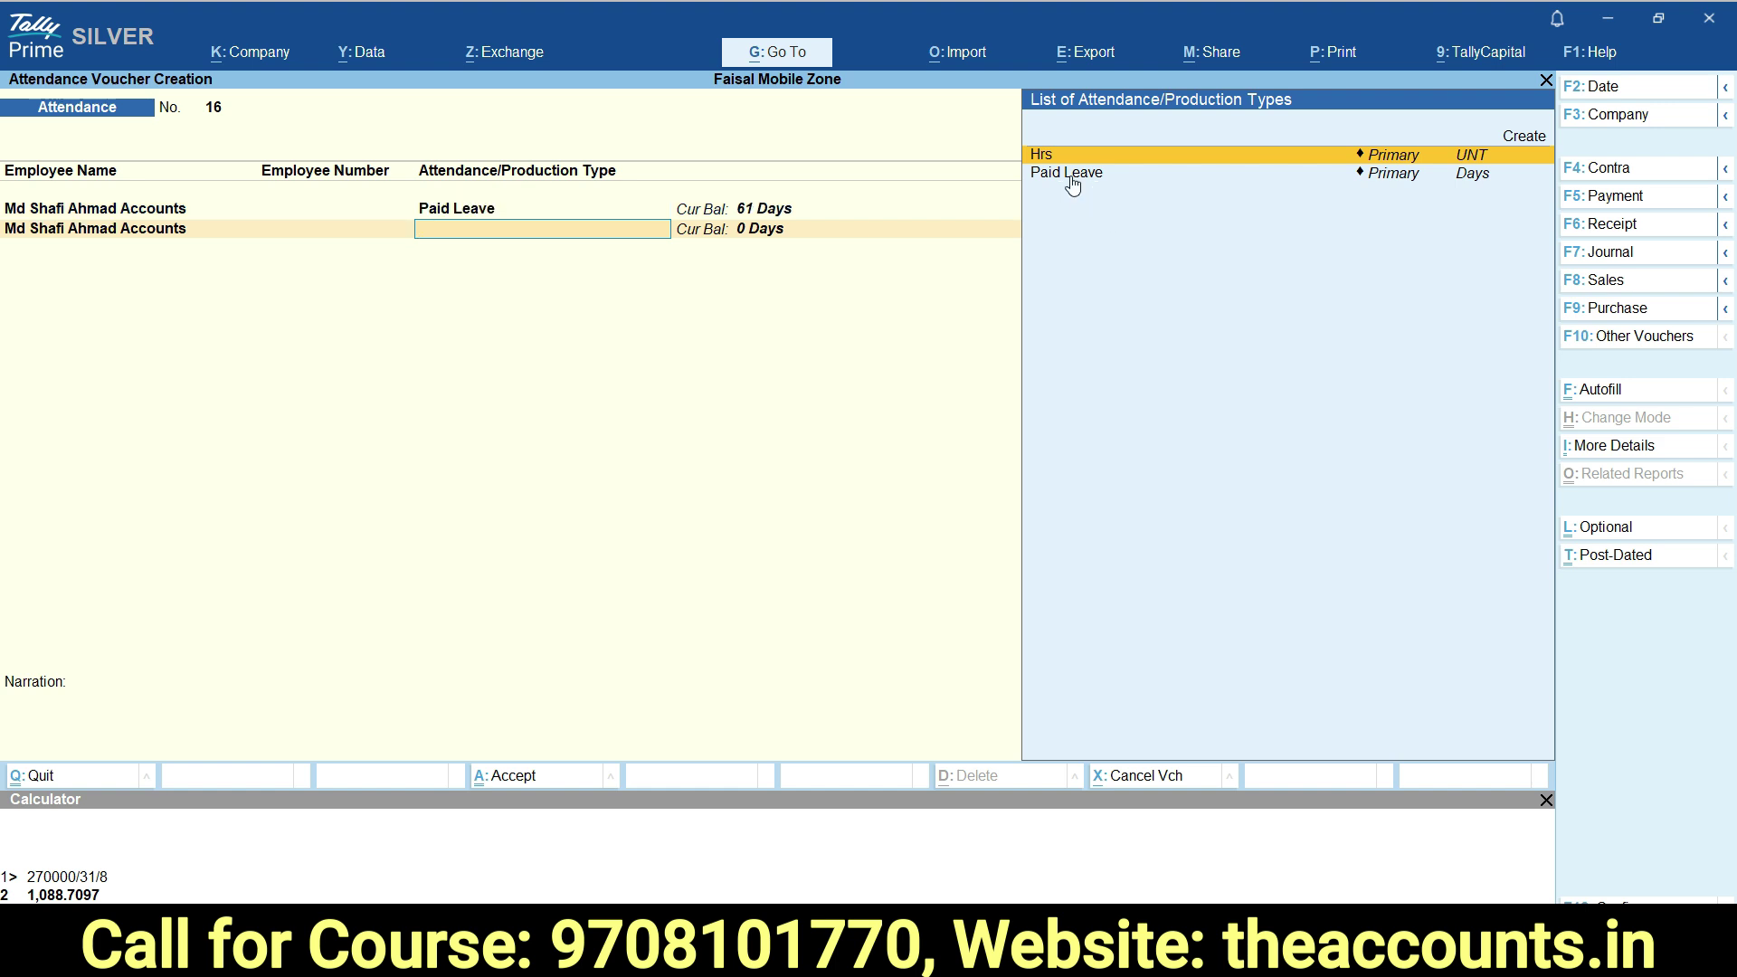
{"action": "key", "text": "Return"}
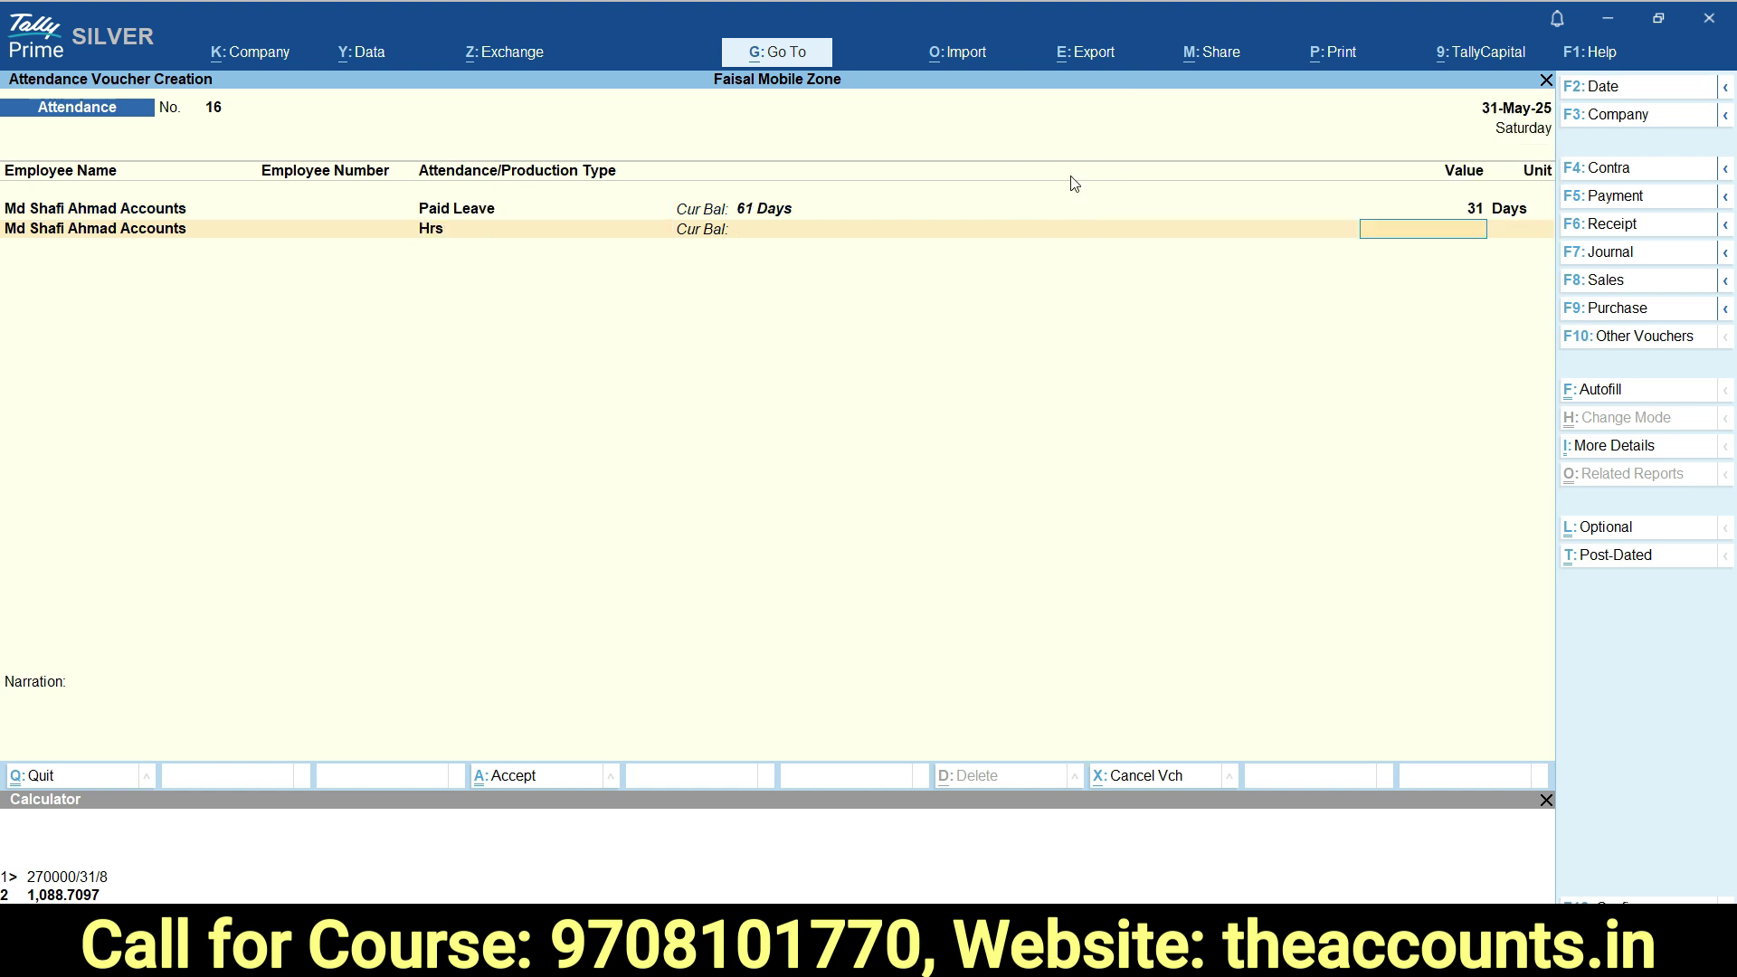
{"action": "type", "text": "10"}
{"action": "key", "text": "Return"}
{"action": "key", "text": "Return"}
{"action": "key", "text": "Return"}
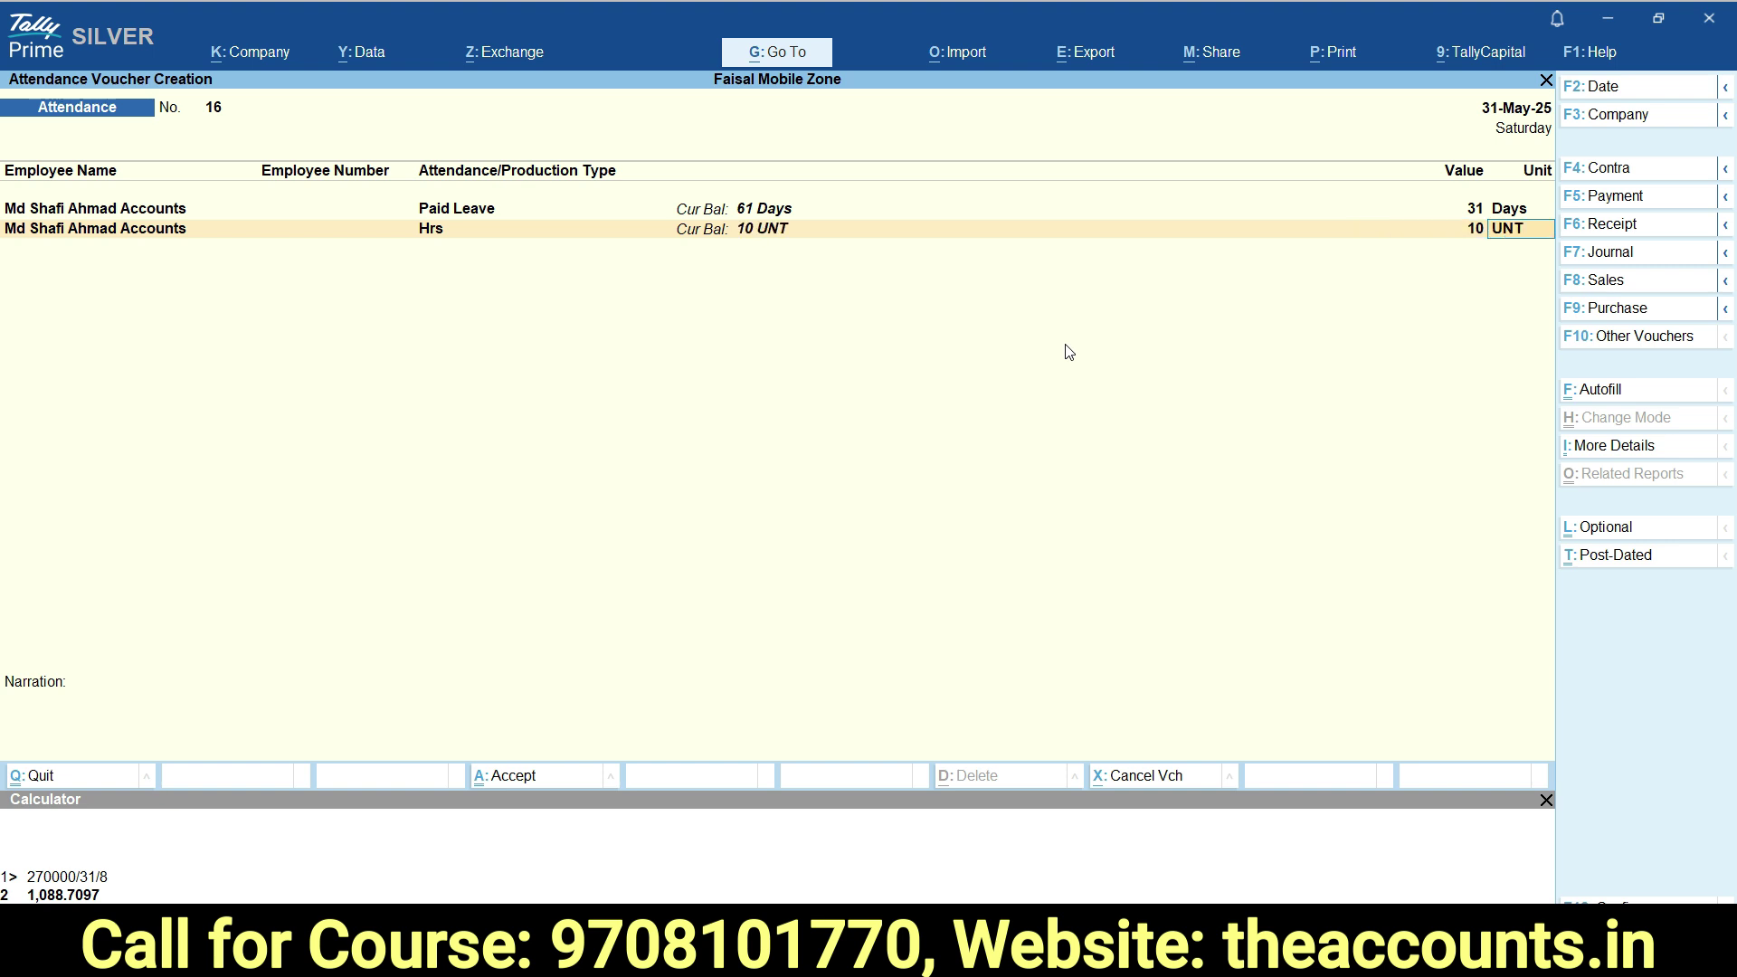
Save the attendance voucher and switch to a Payroll voucher.
{"action": "key", "text": "Return"}
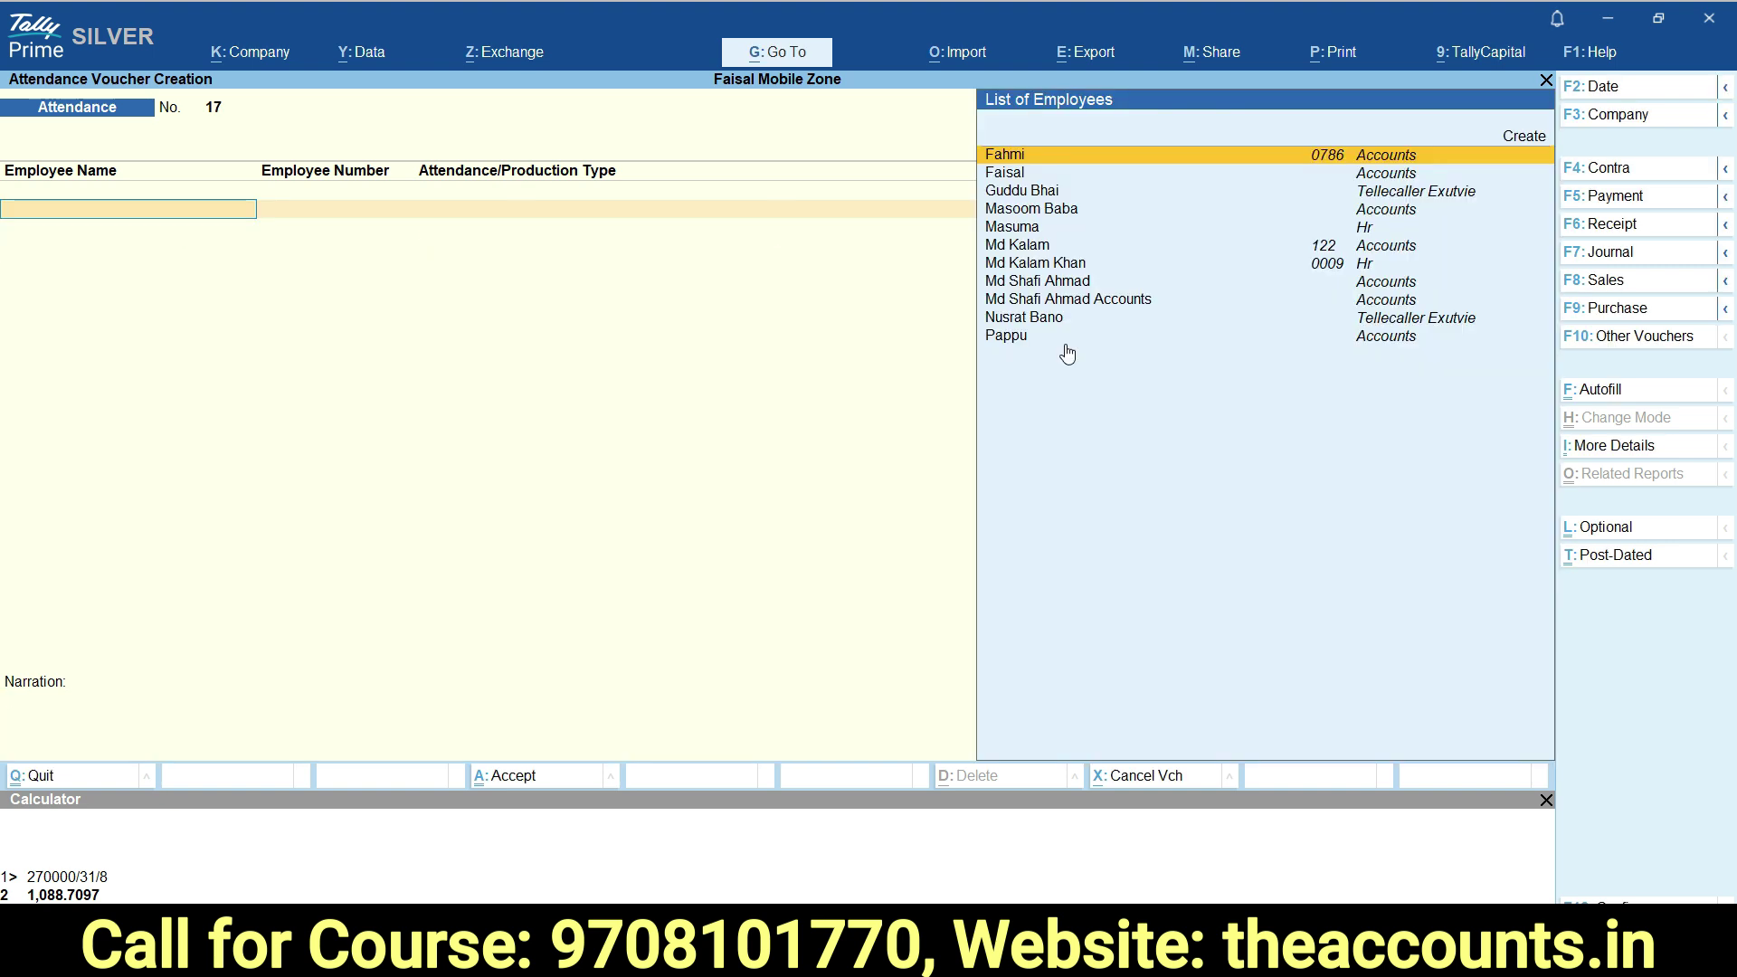
{"action": "left_click", "coordinate": [1620, 336]}
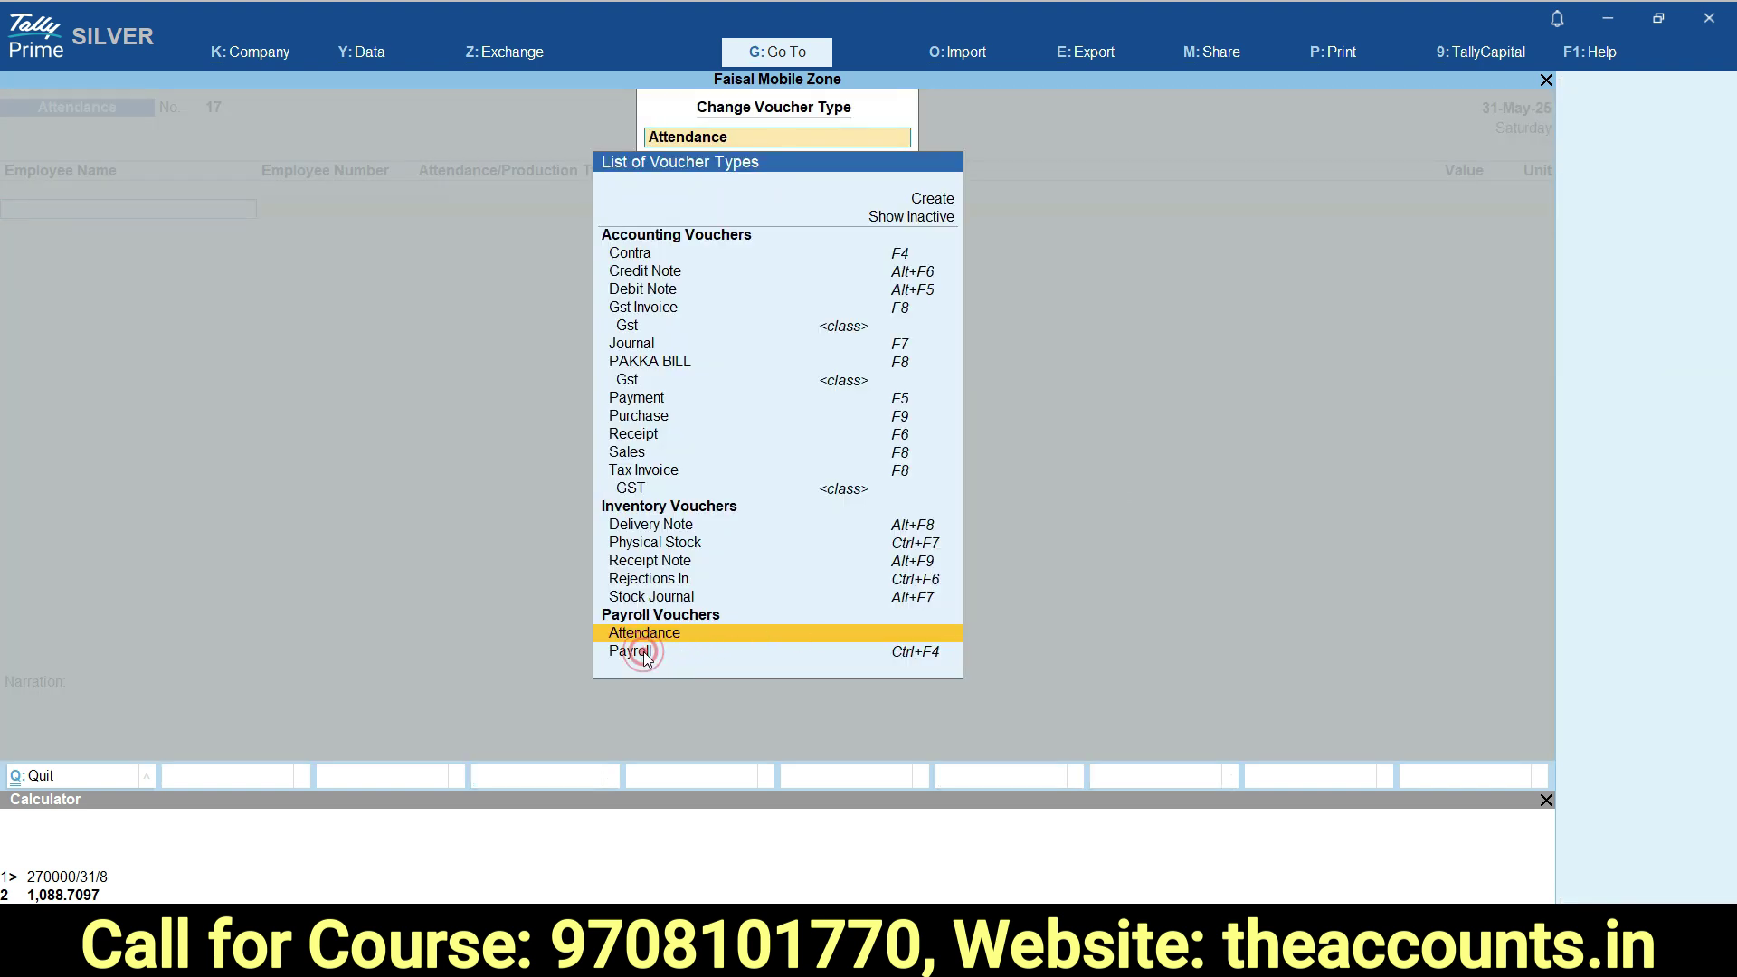
{"action": "left_click", "coordinate": [641, 652]}
Set Payroll Autofill to process Salary with income tax on Declared Value for 1-5 to 31-5.
{"action": "left_click", "coordinate": [1604, 391]}
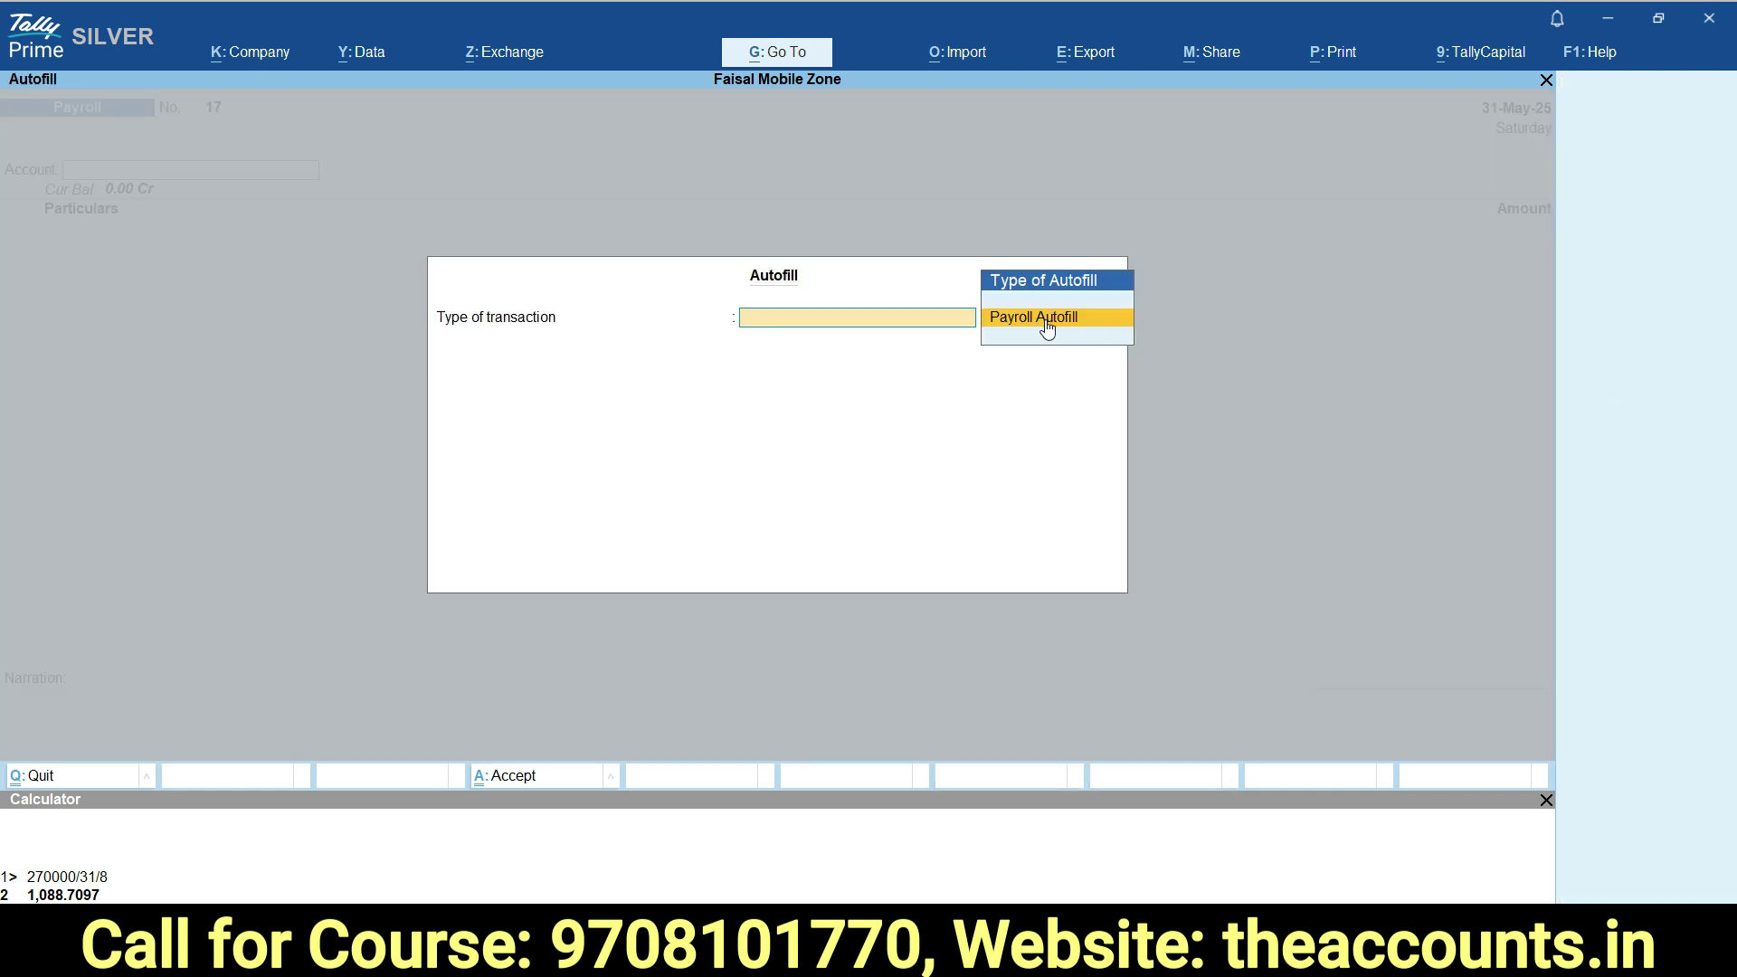
{"action": "left_click", "coordinate": [1045, 319]}
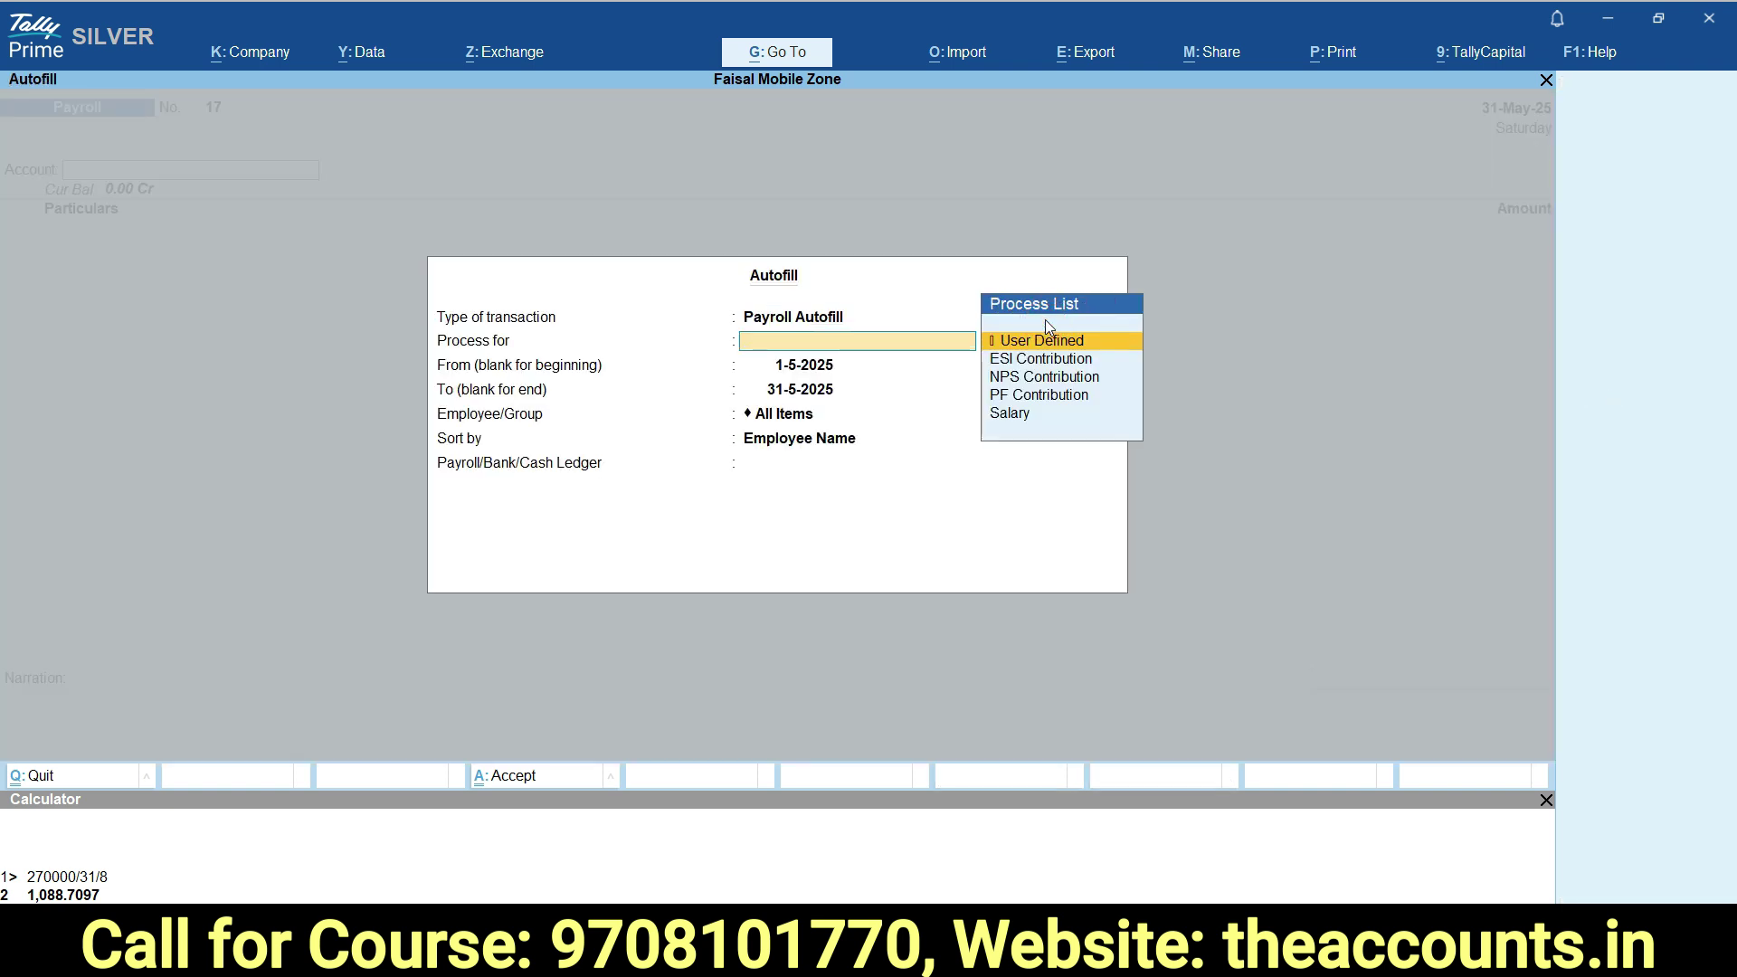
{"action": "left_click", "coordinate": [1011, 415]}
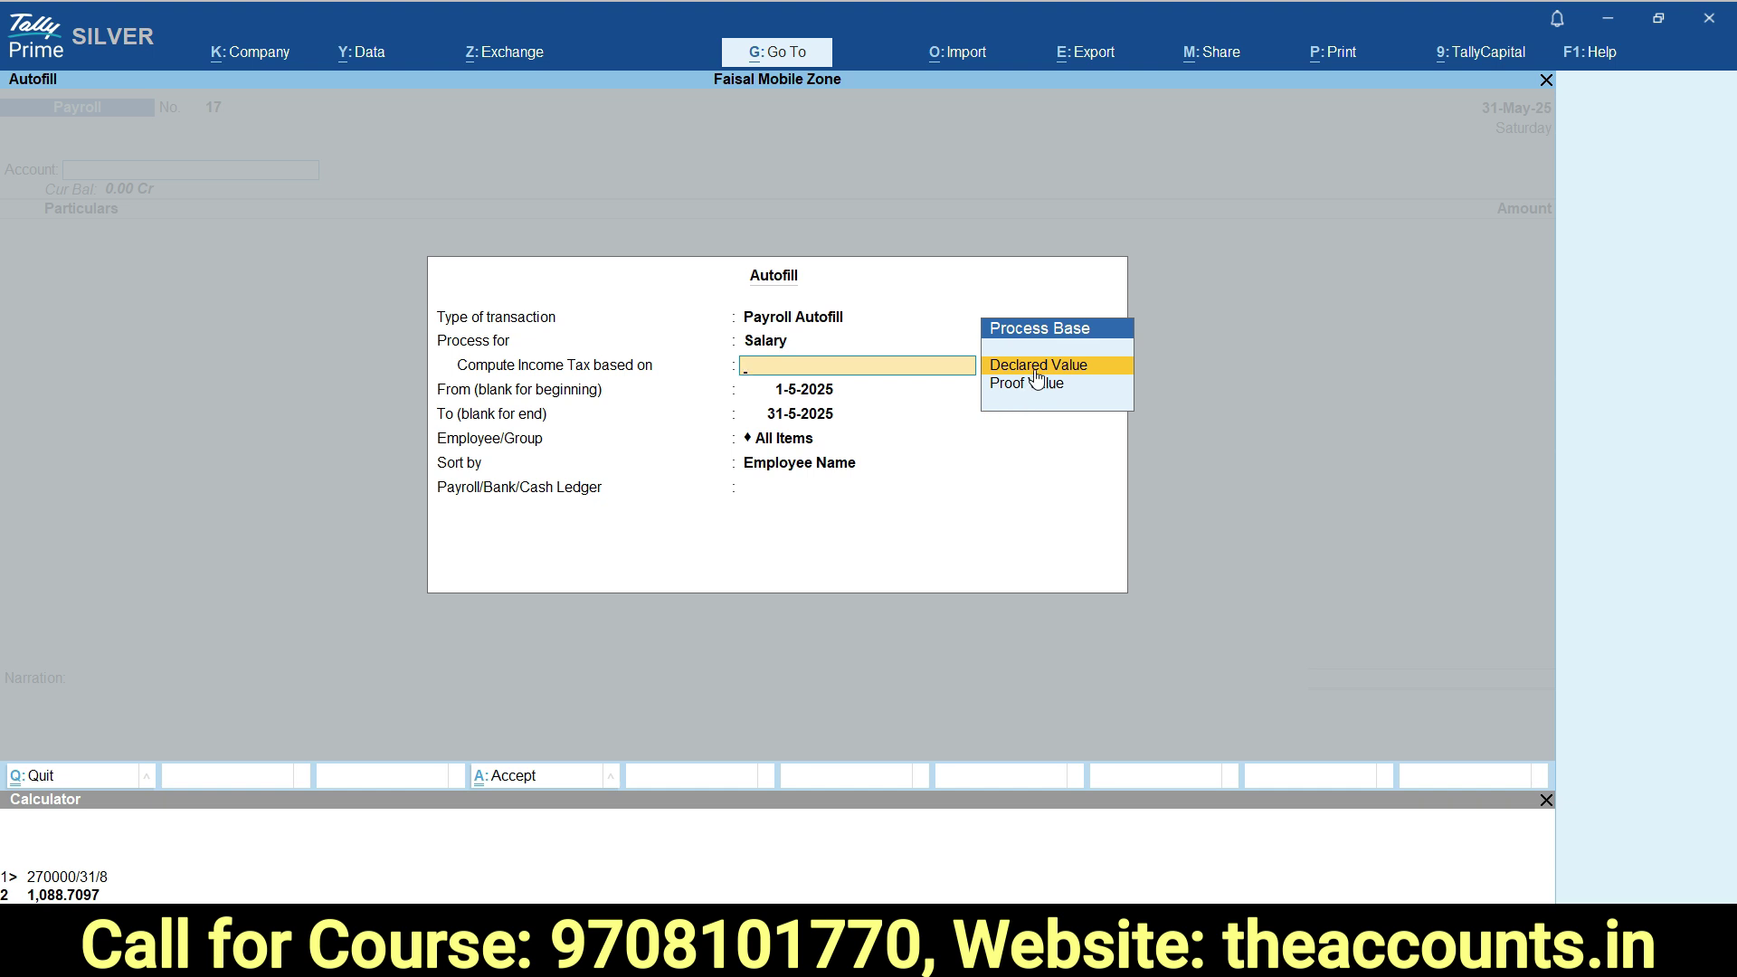
{"action": "left_click", "coordinate": [1034, 367]}
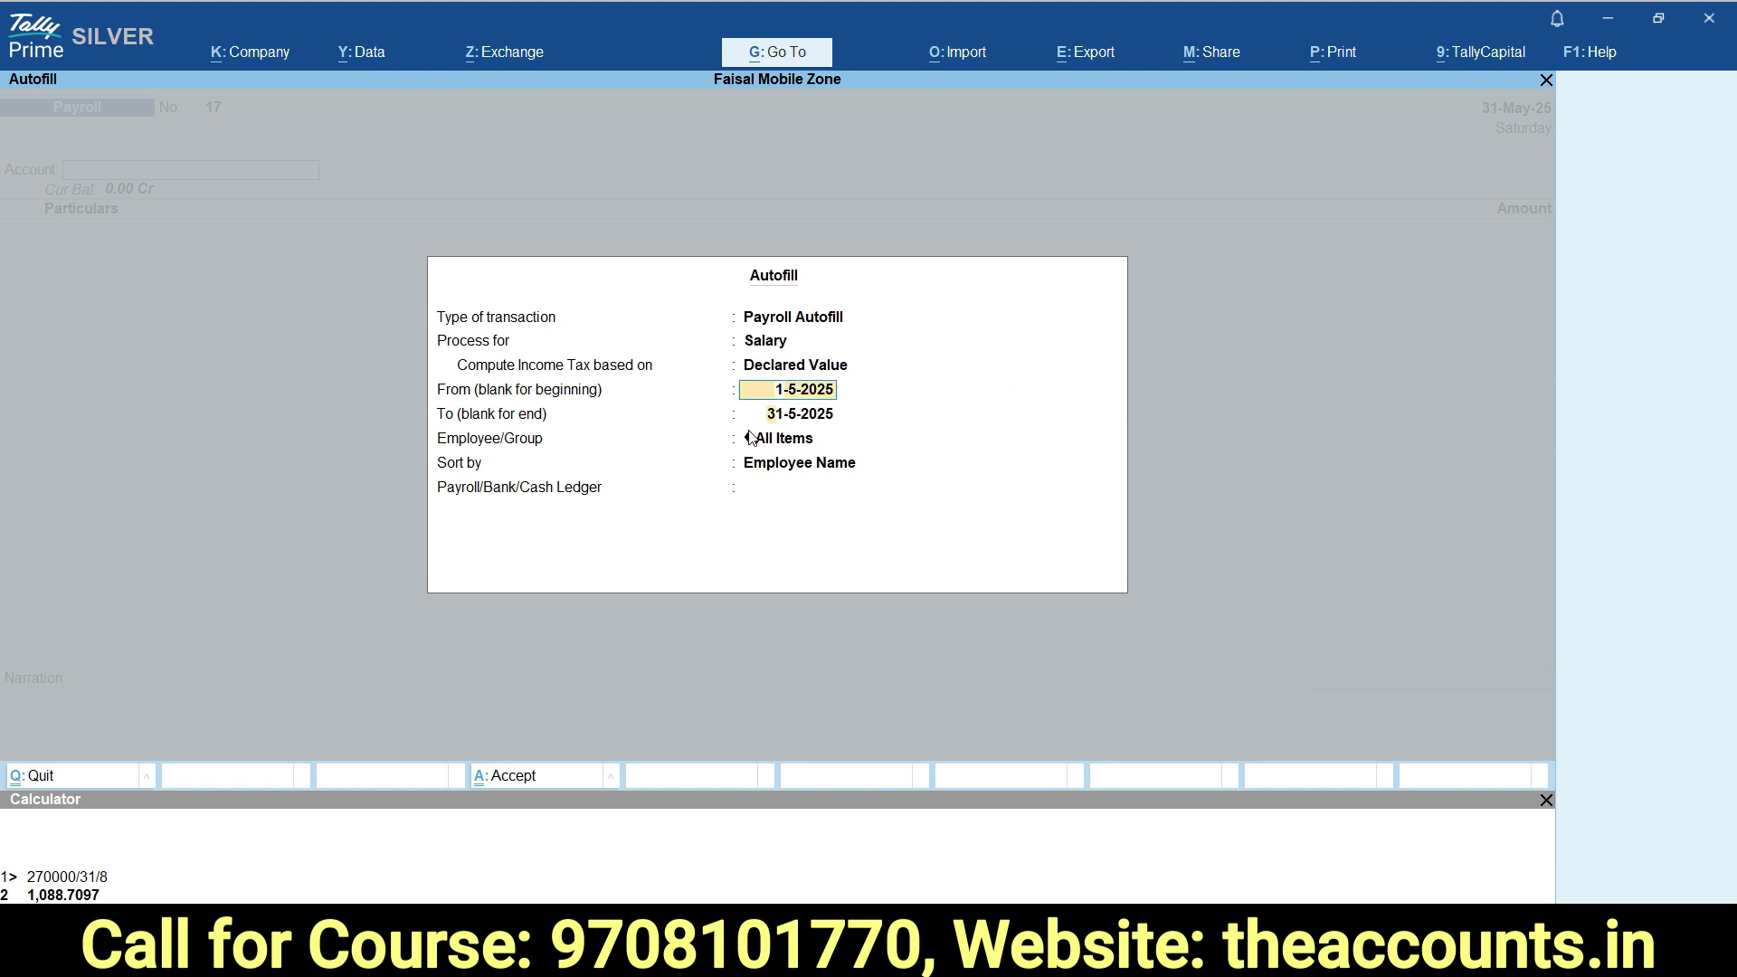
{"action": "left_click", "coordinate": [751, 438]}
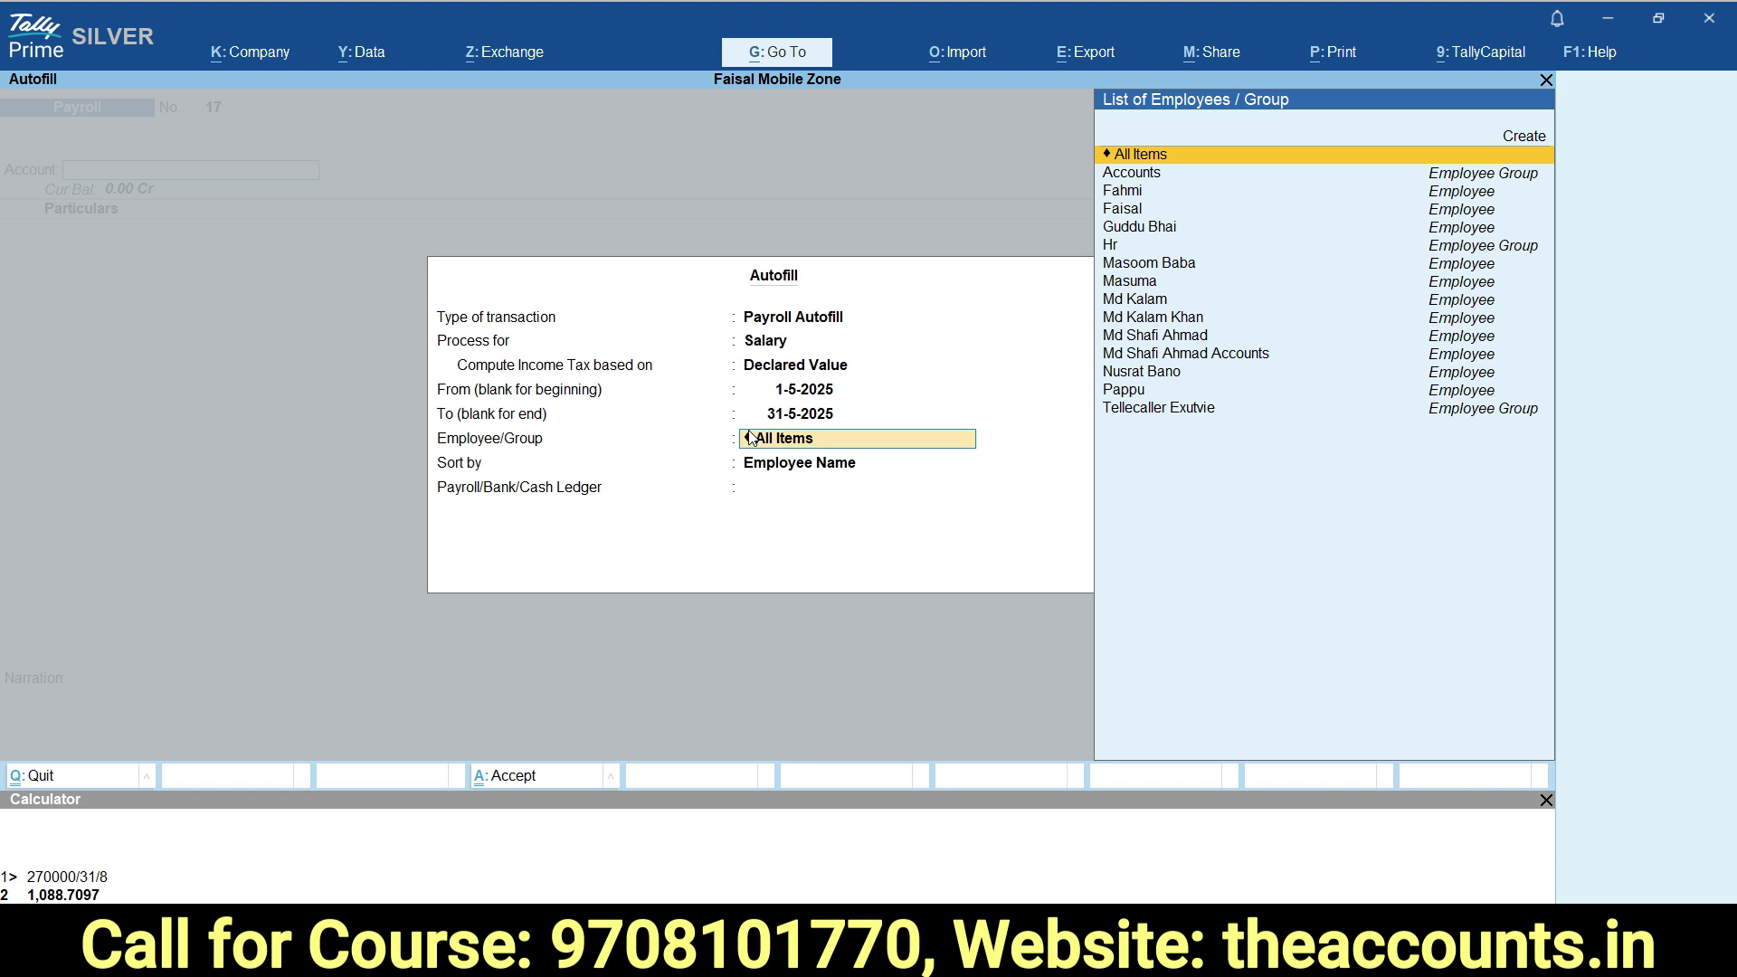
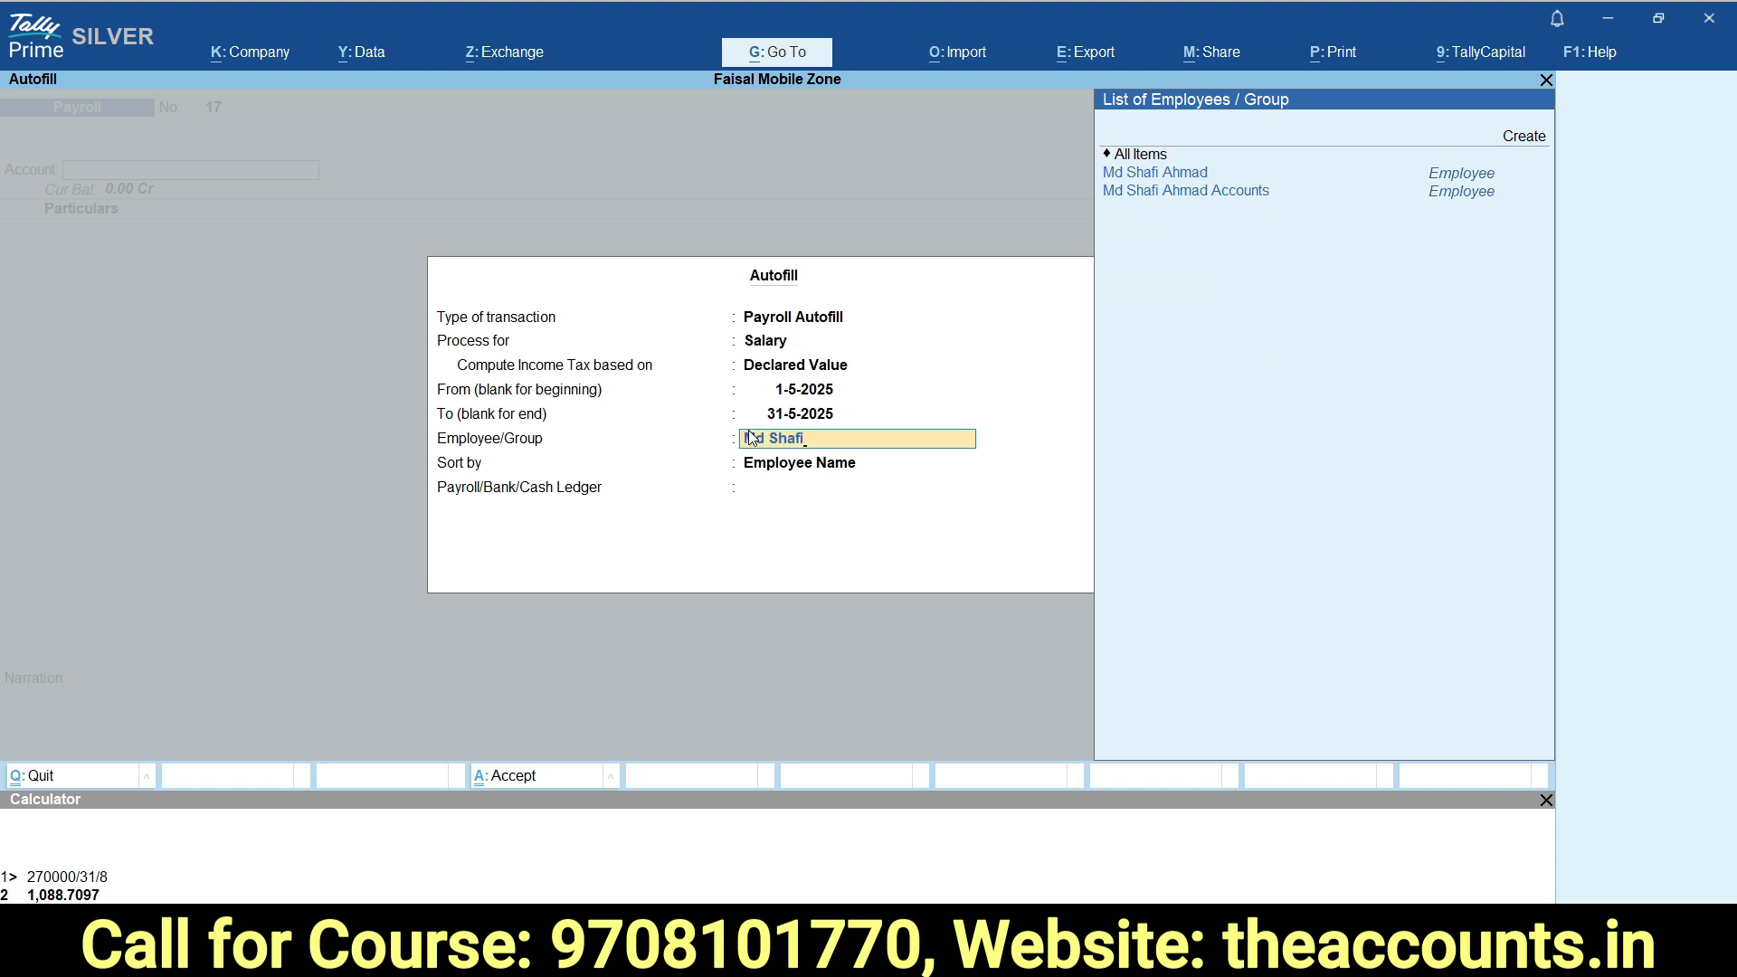
Autofill for the employee, sorted by name, against the Salary Payable ledger.
{"action": "key", "text": "Down"}
{"action": "key", "text": "Return"}
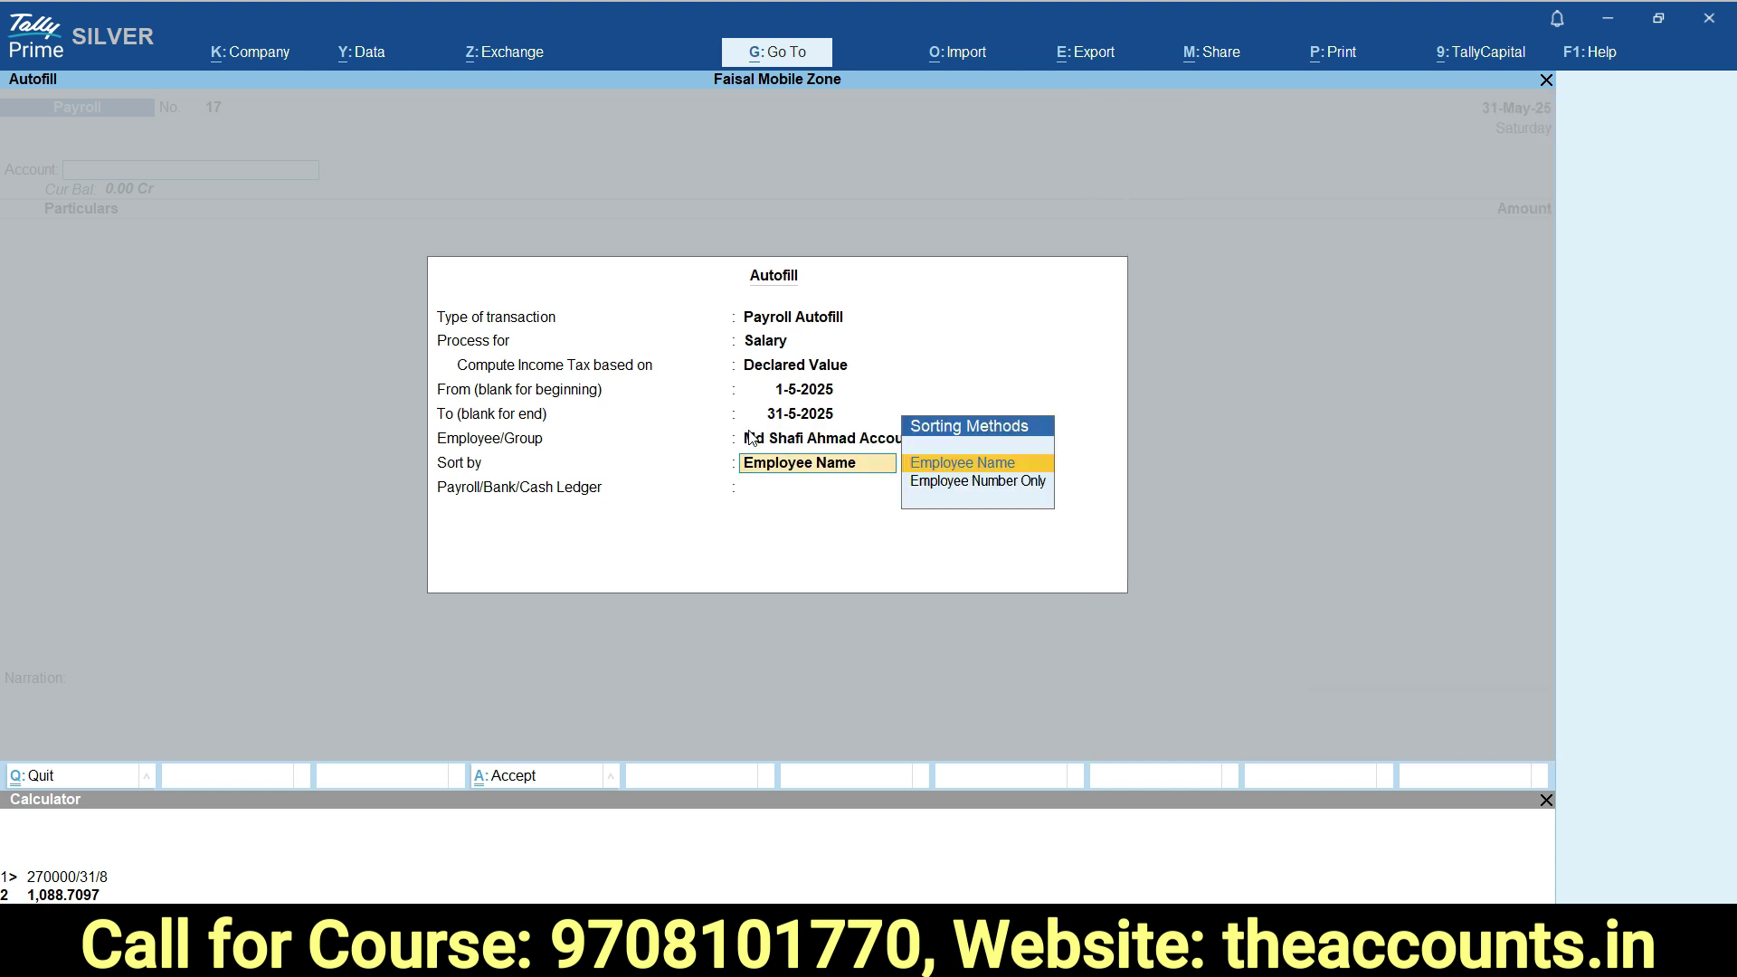
{"action": "key", "text": "Return"}
{"action": "key", "text": "Down"}
{"action": "key", "text": "Down"}
{"action": "key", "text": "Down"}
{"action": "key", "text": "Return"}
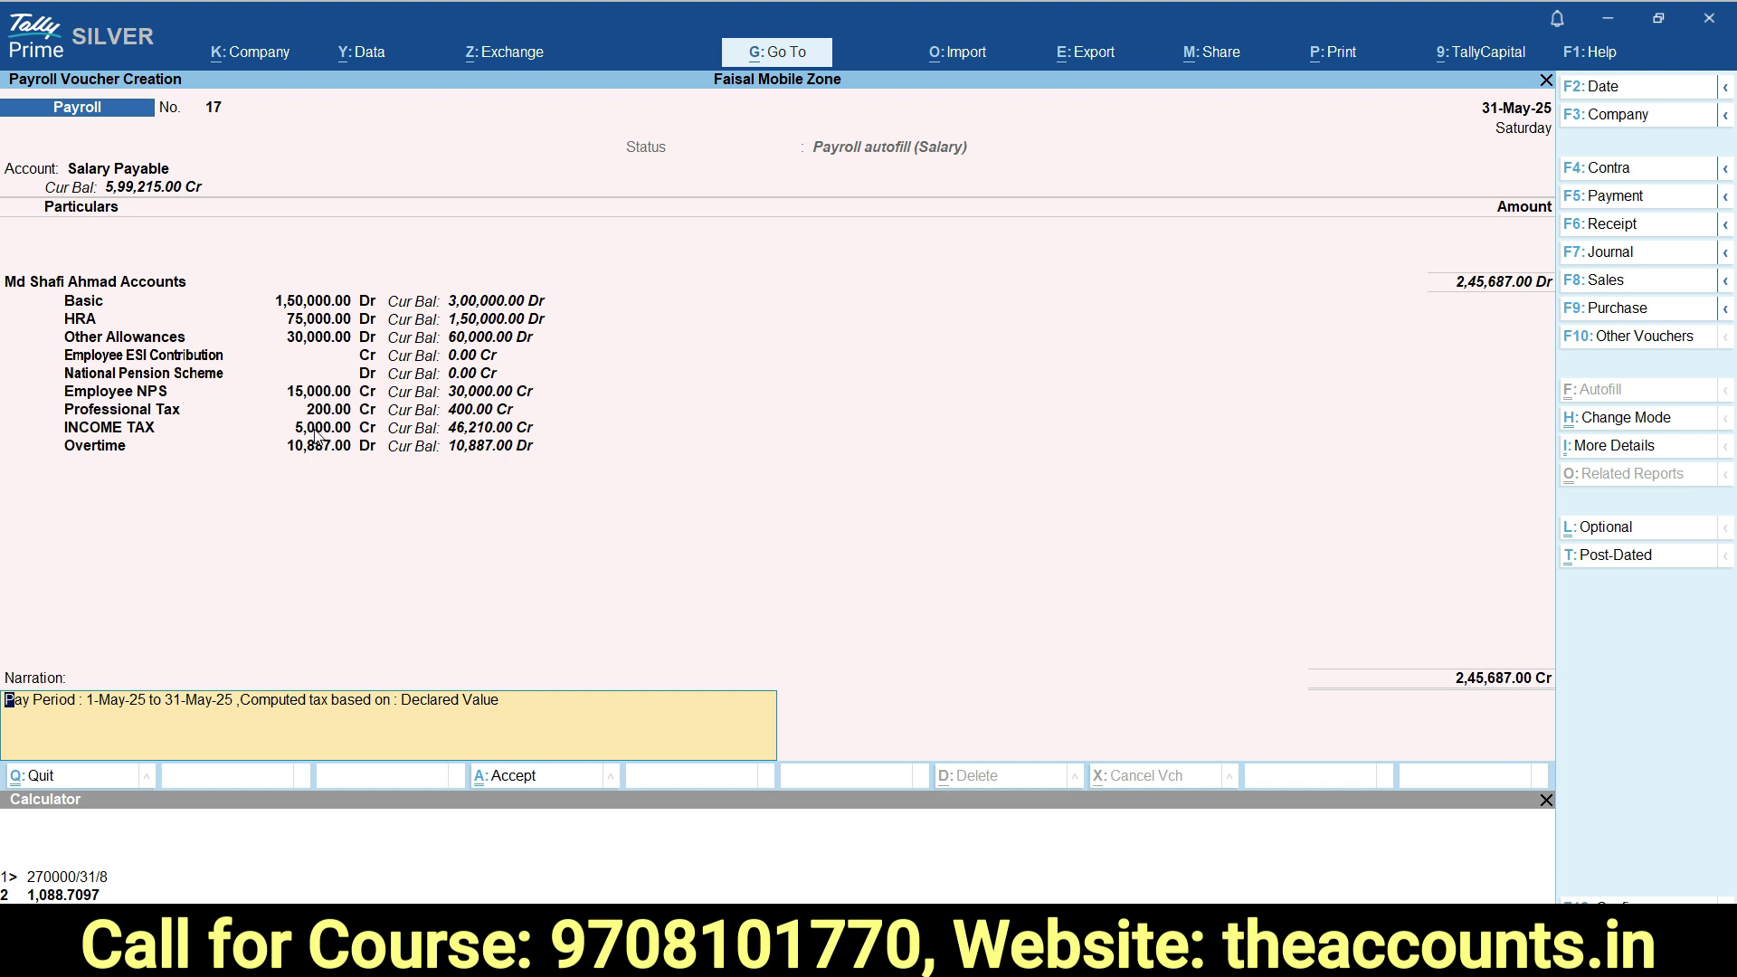
{"action": "key", "text": "ctrl"}
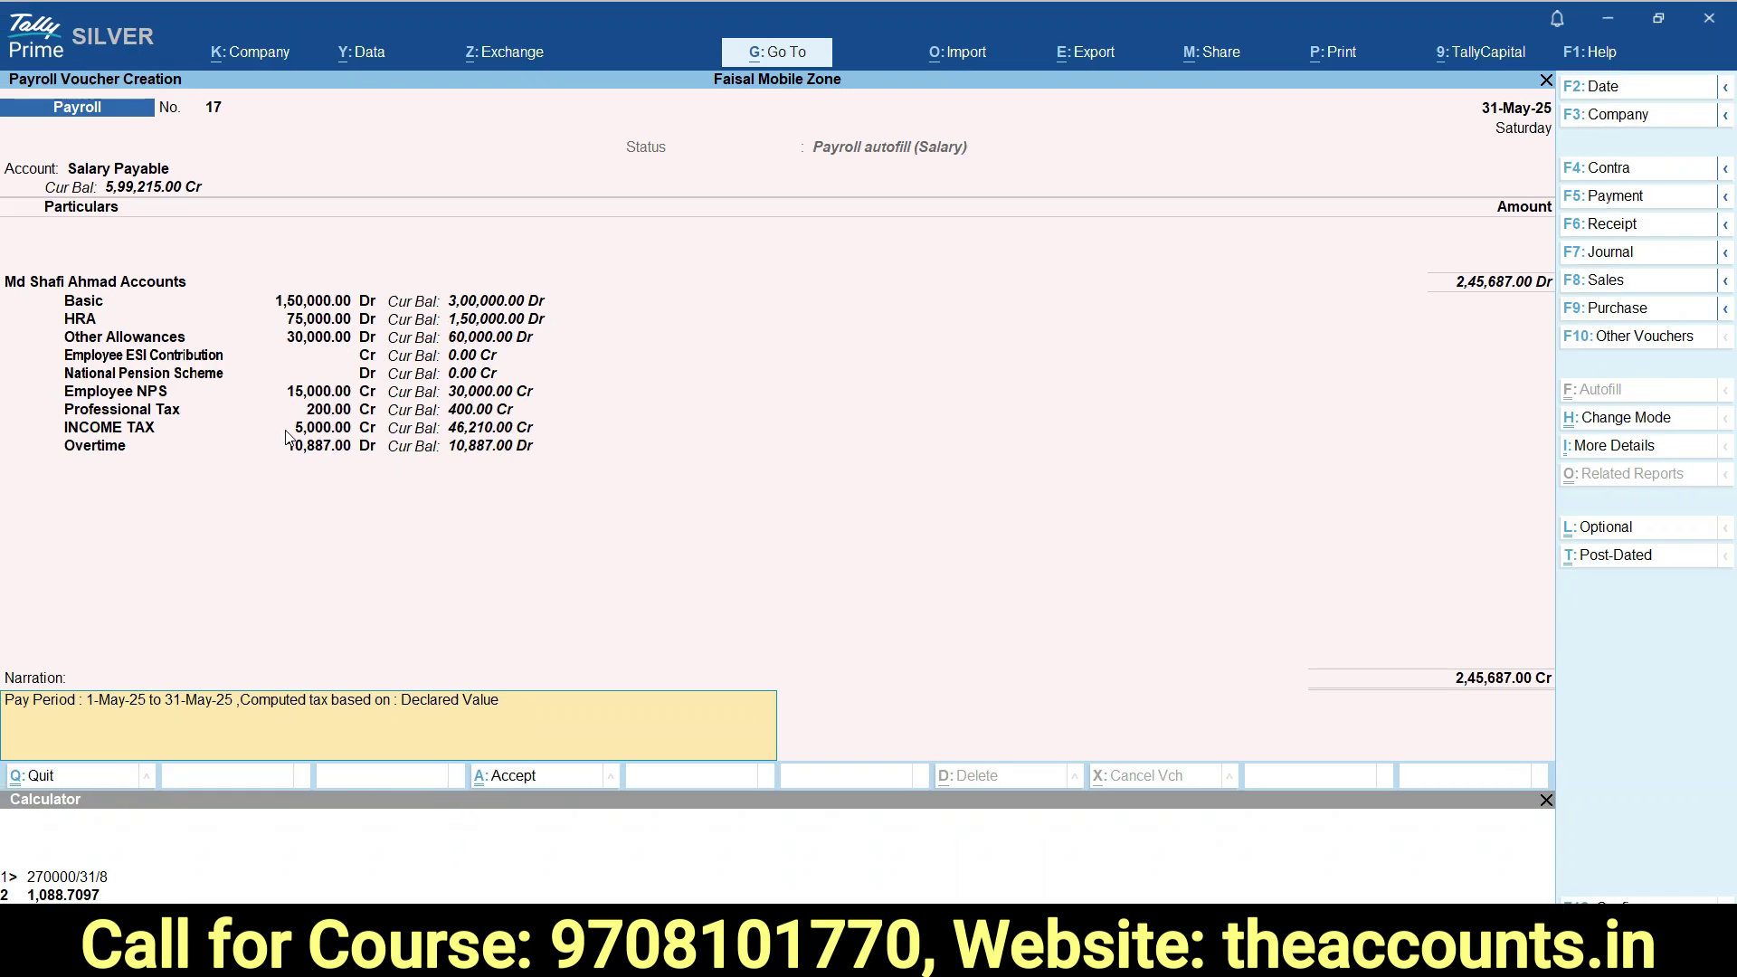